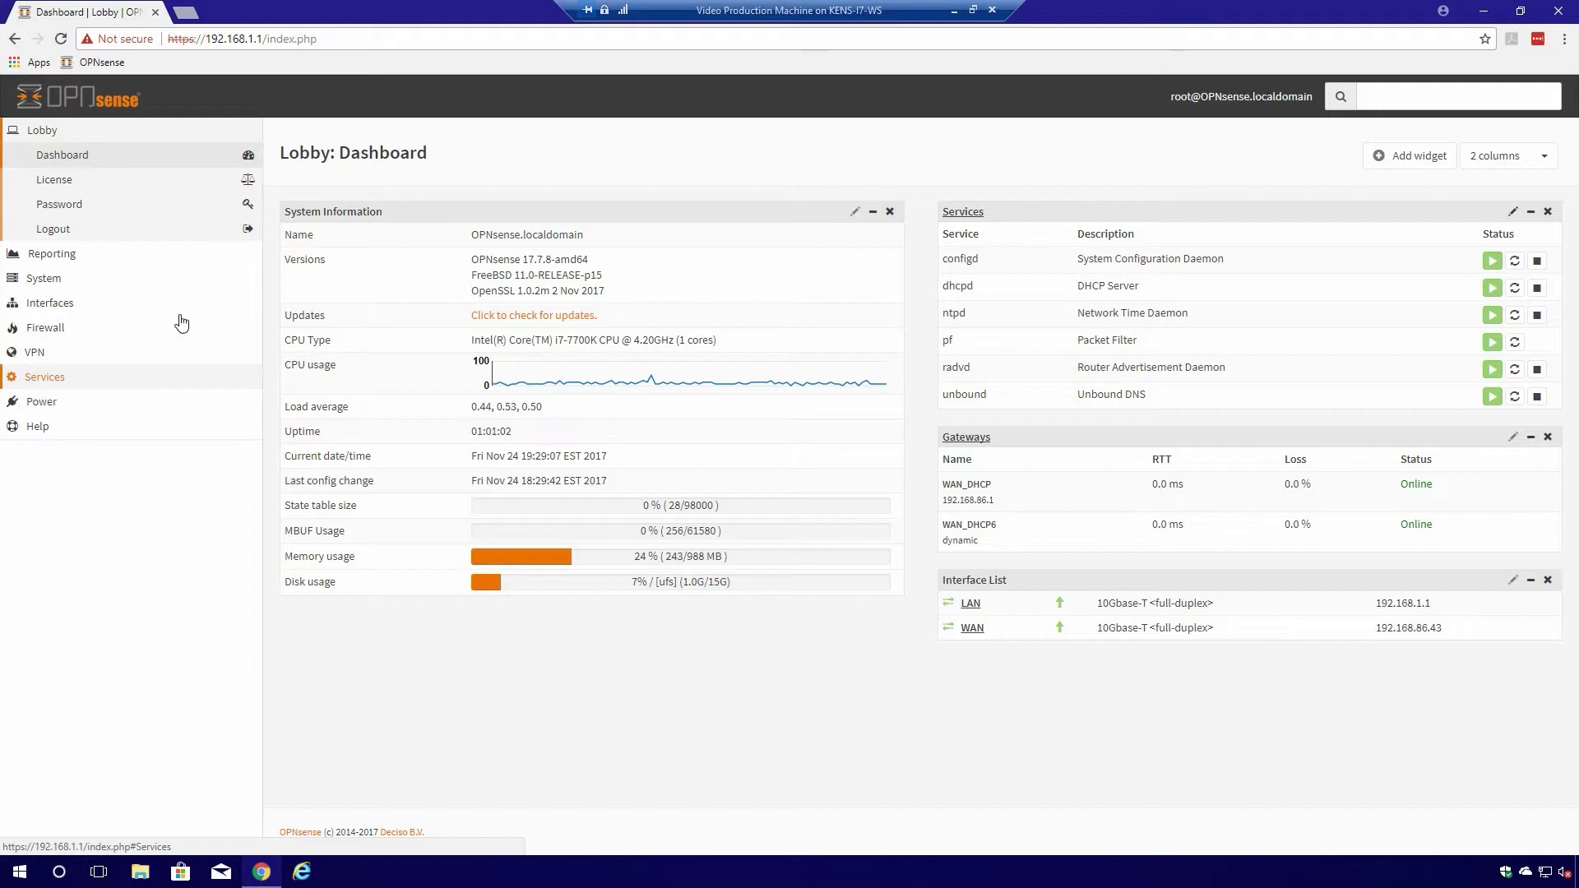
- Assign the unused hn2 port as new interface OPT1 and save the assignments
click(51, 305)
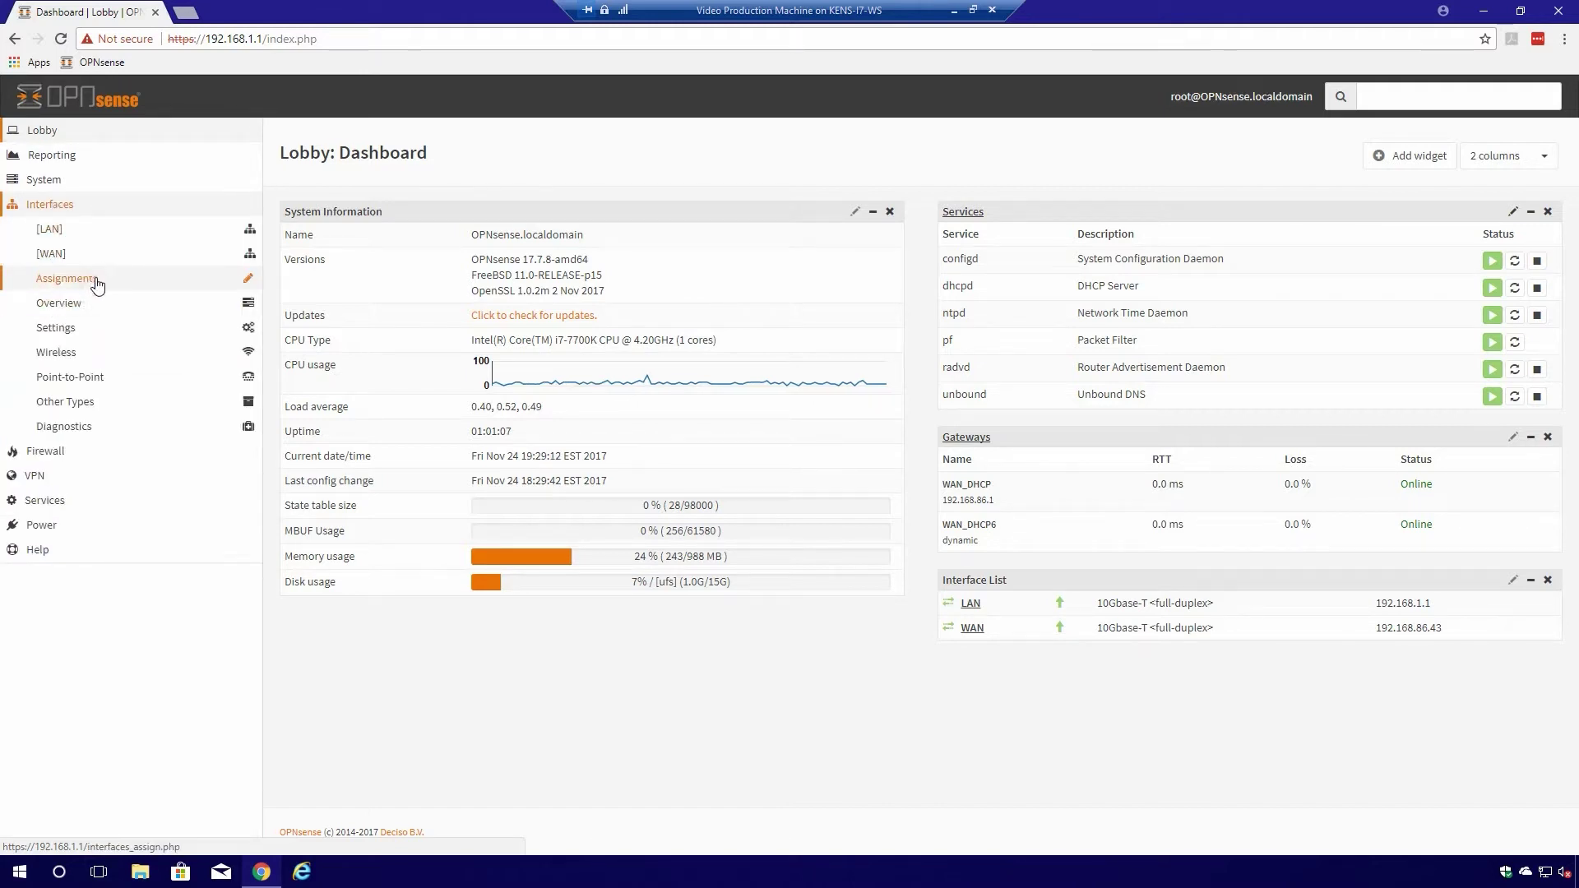
click(87, 278)
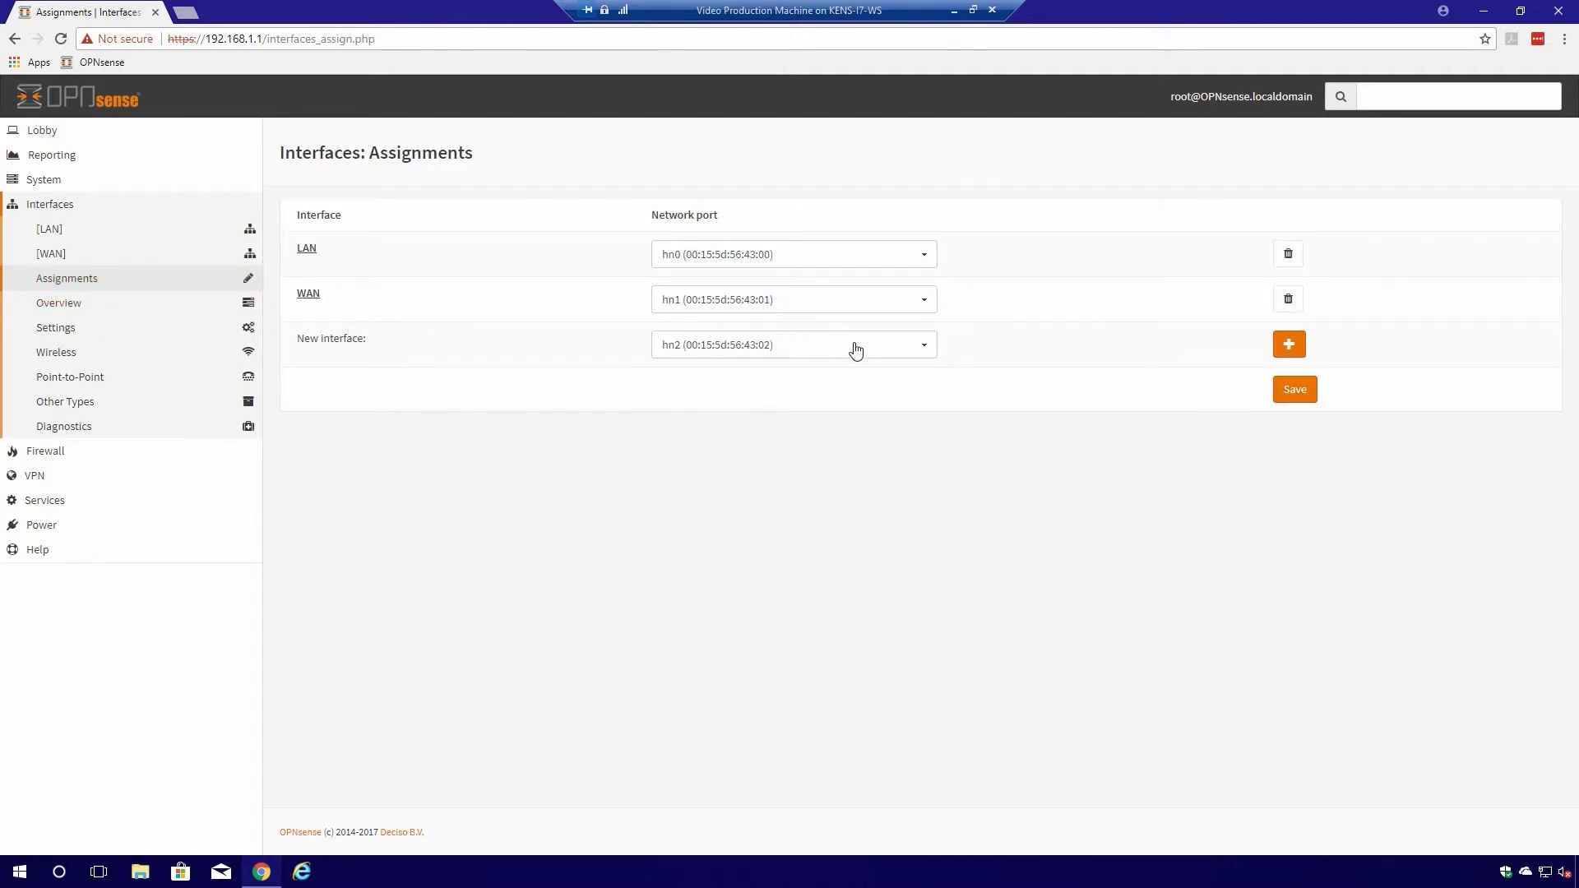
click(1302, 350)
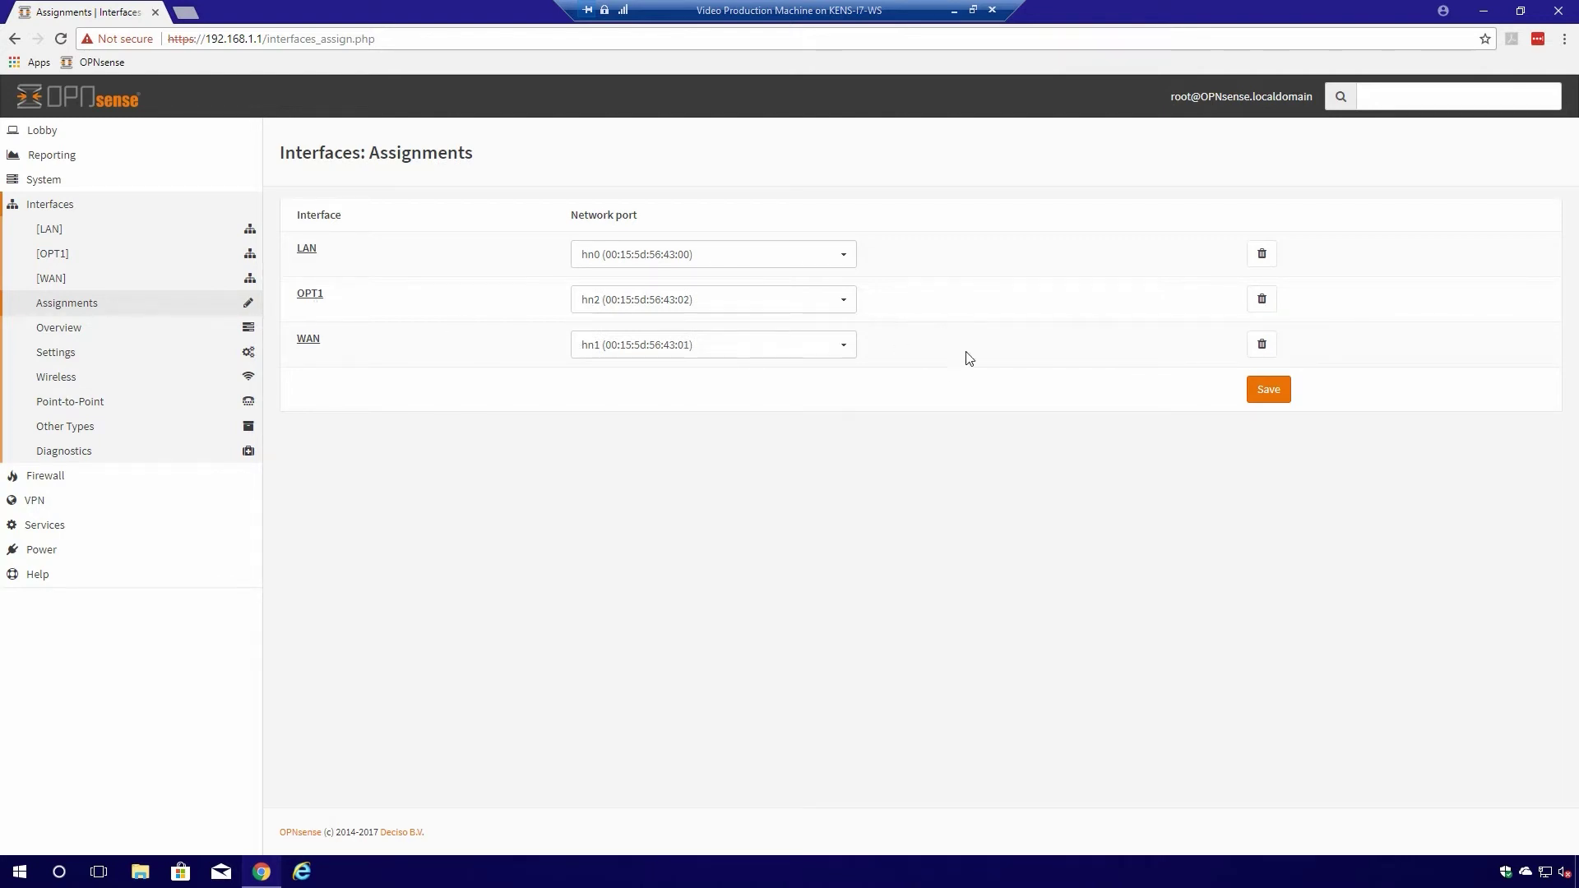
click(1288, 391)
click(1272, 391)
- Enable OPT1, describe it as GuestNet, and set IPv4 configuration to Static IPv4
click(309, 294)
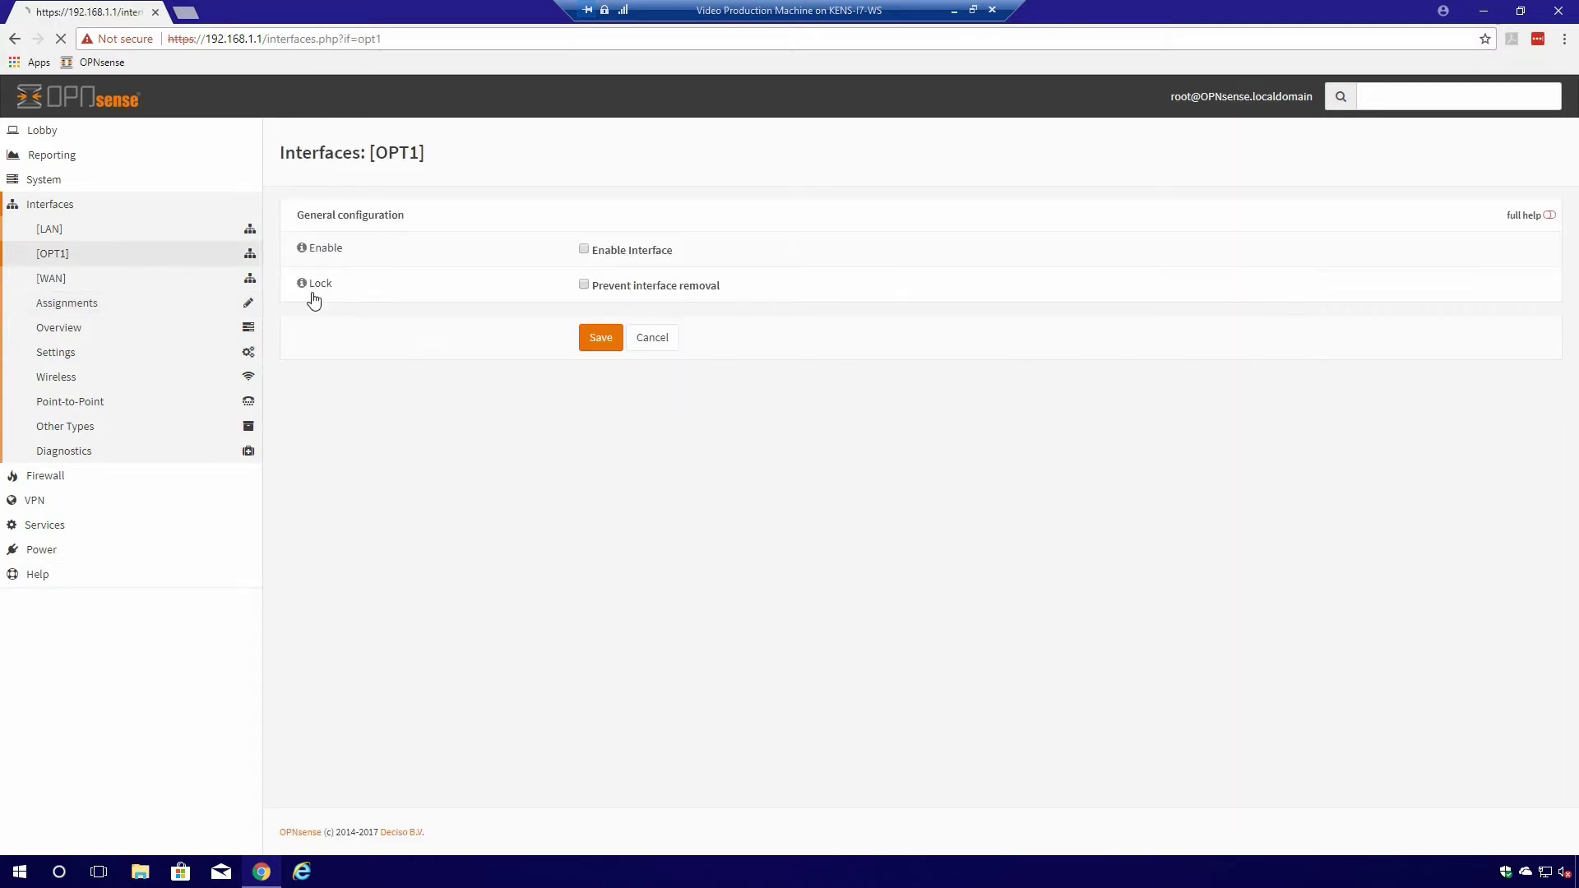
click(588, 249)
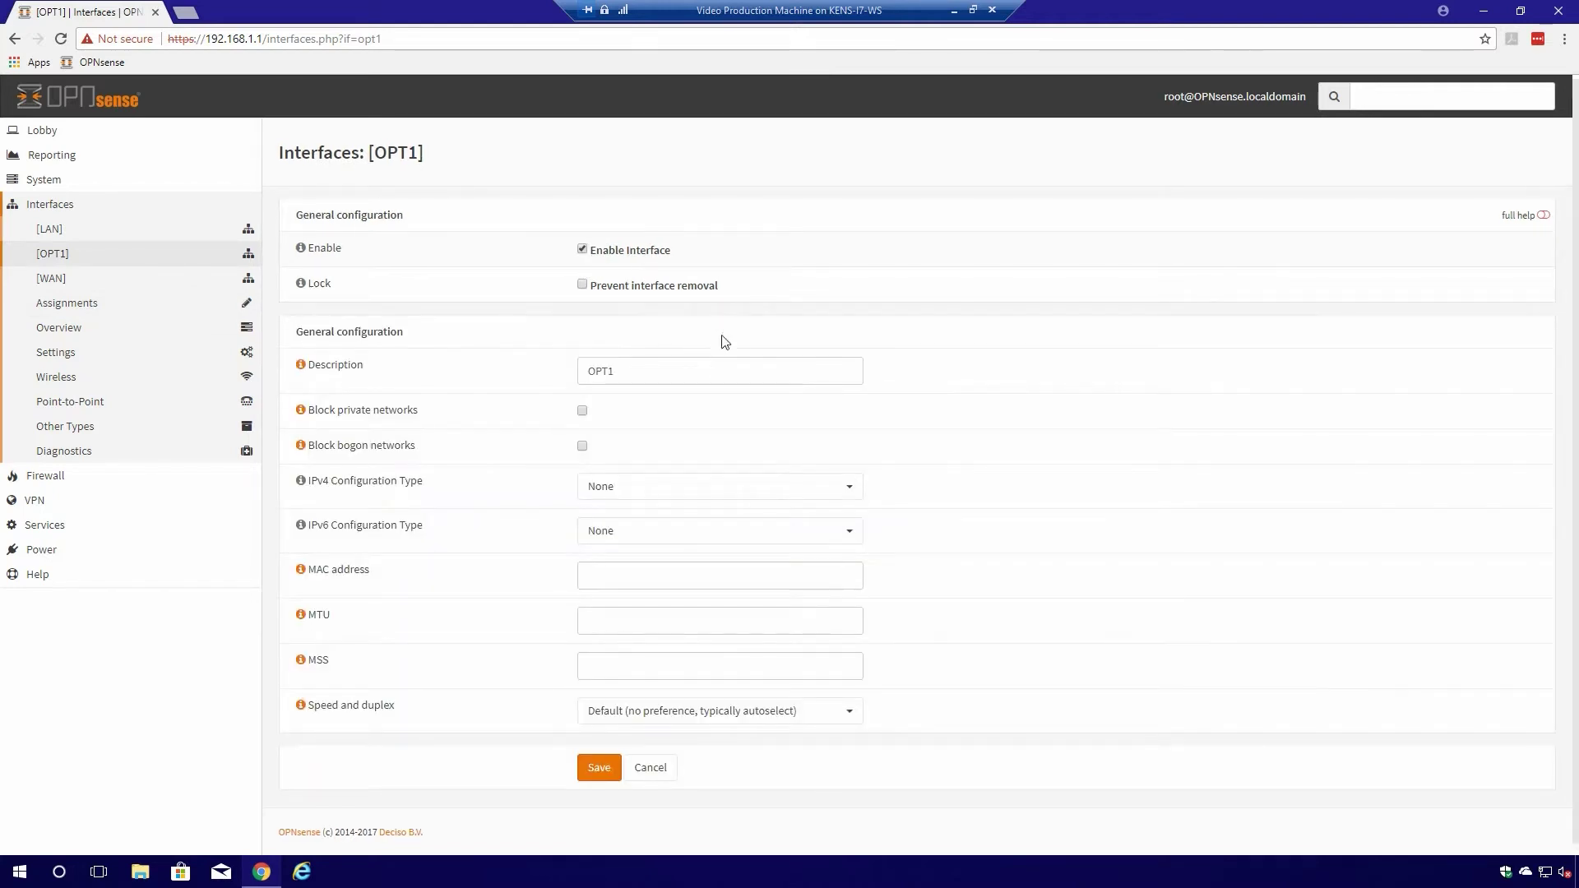
double_click(649, 379)
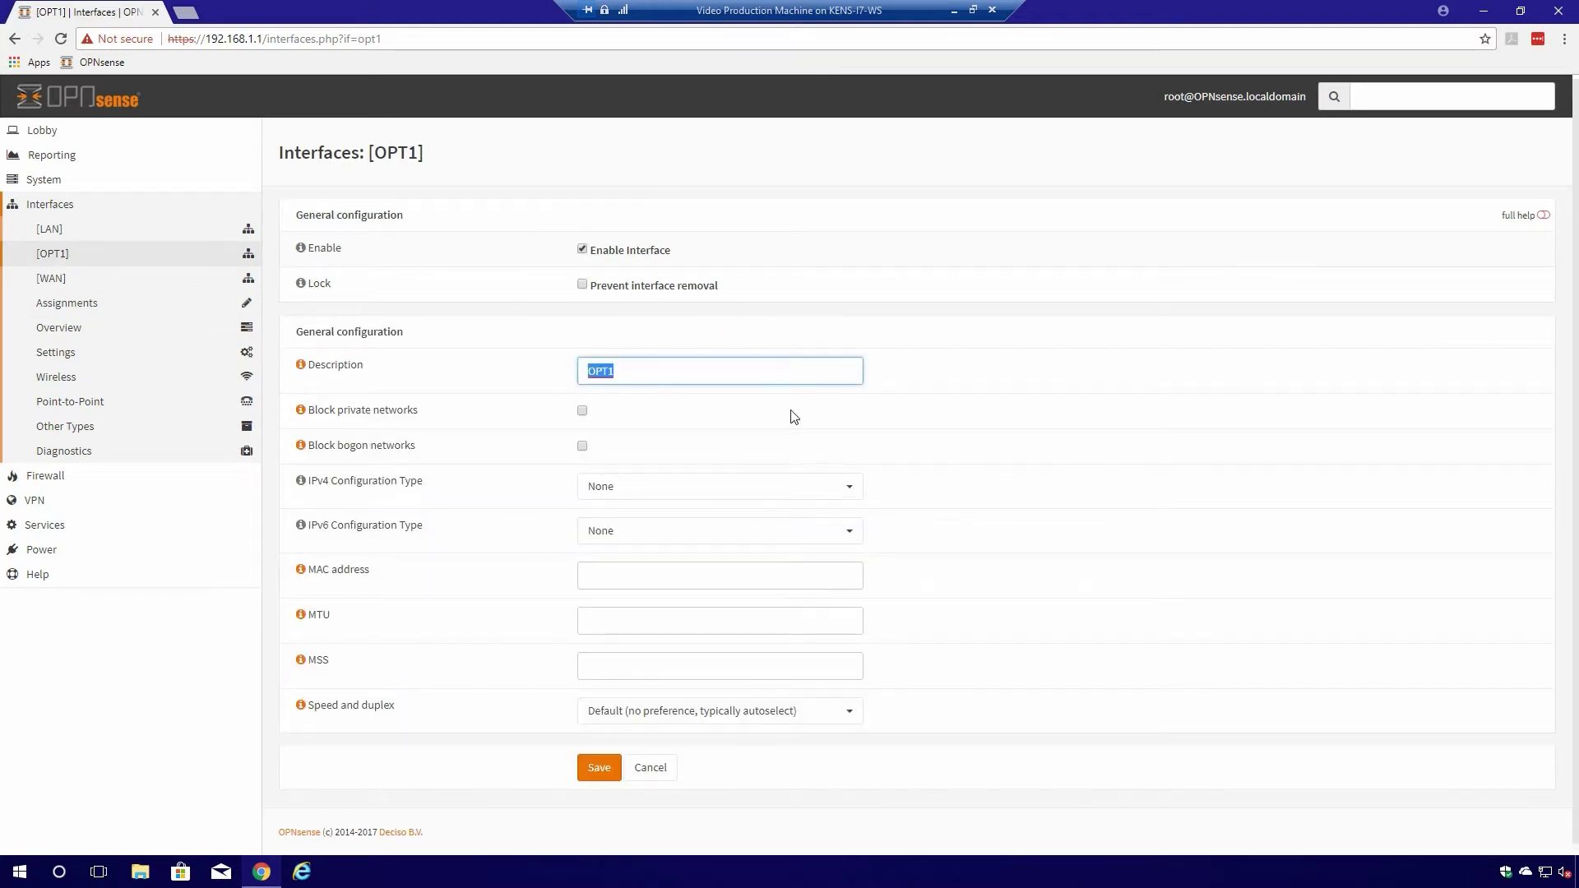
text(GuestNet)
click(706, 498)
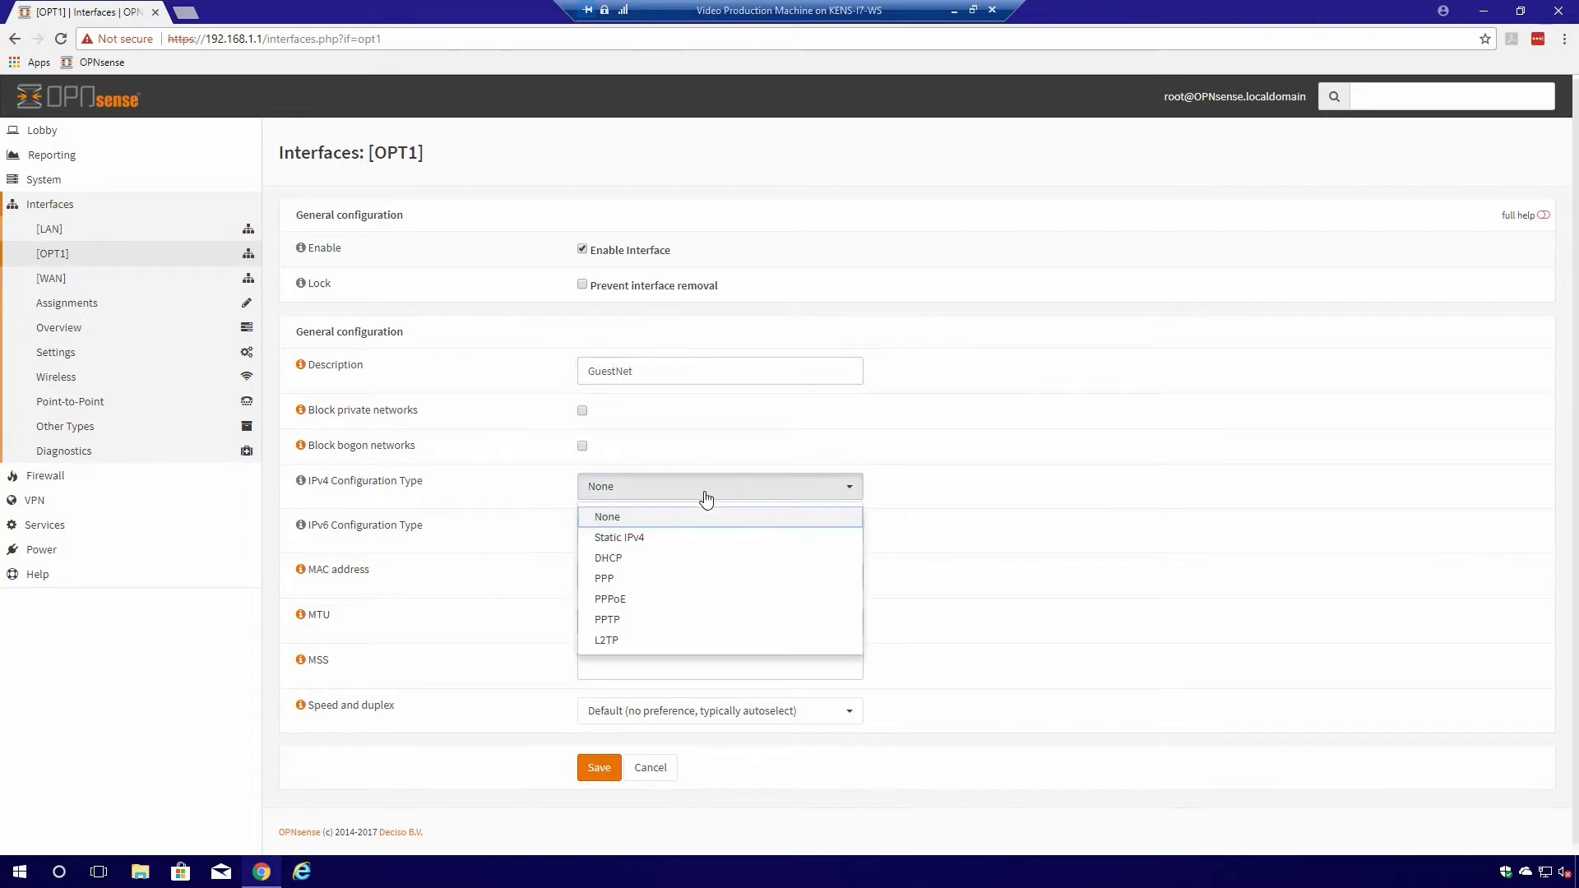
click(647, 541)
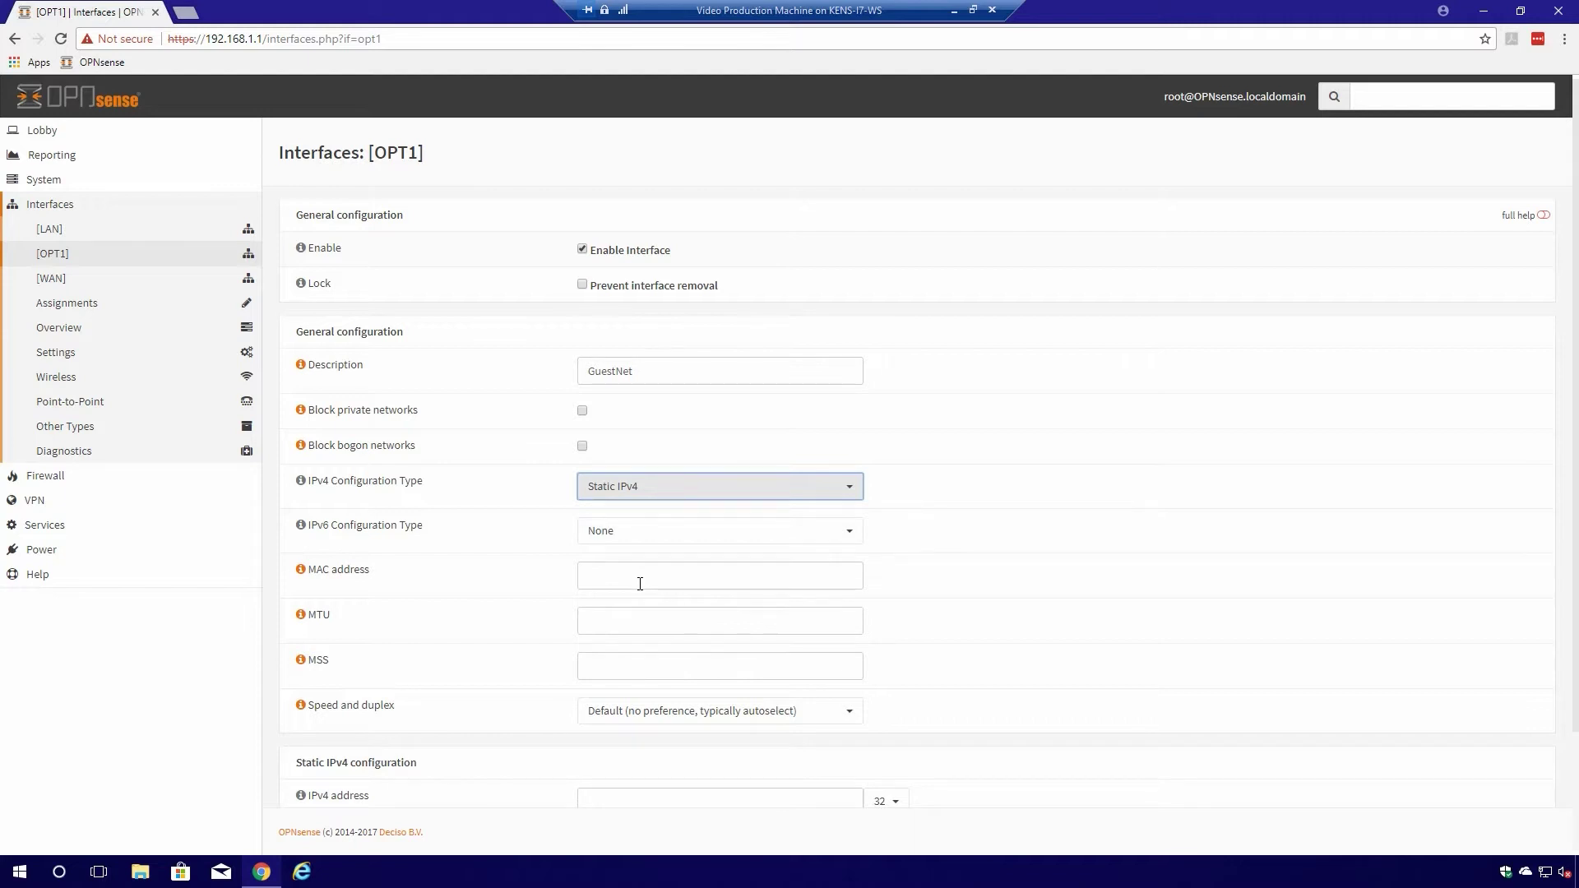
- Give GuestNet the static address 192.168.2.1/24 and save the interface
scroll(629, 687, down, 2)
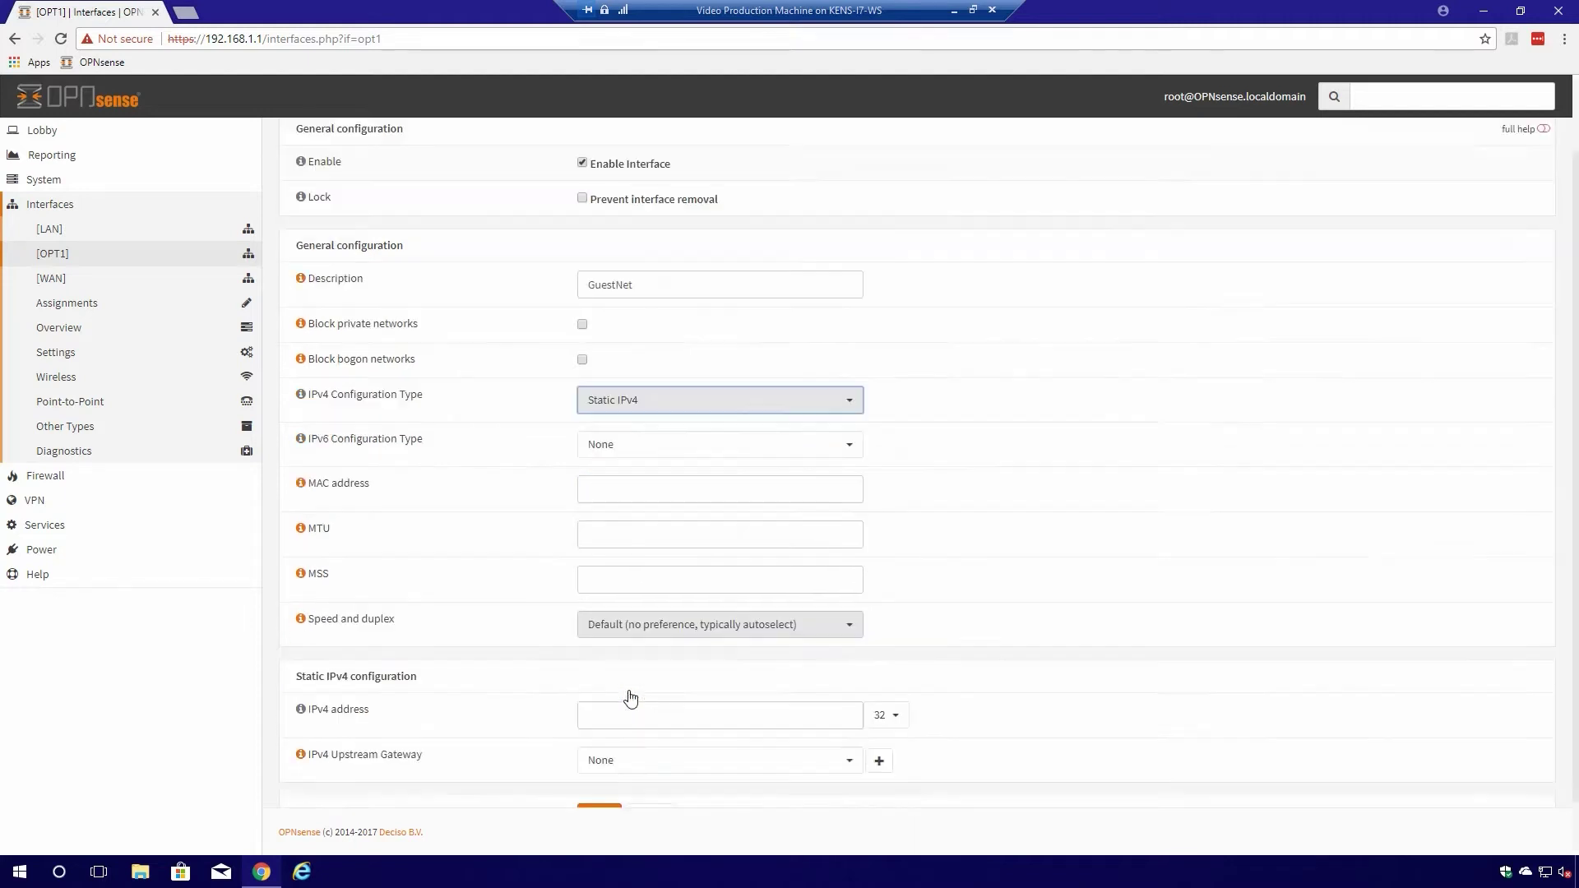
click(631, 658)
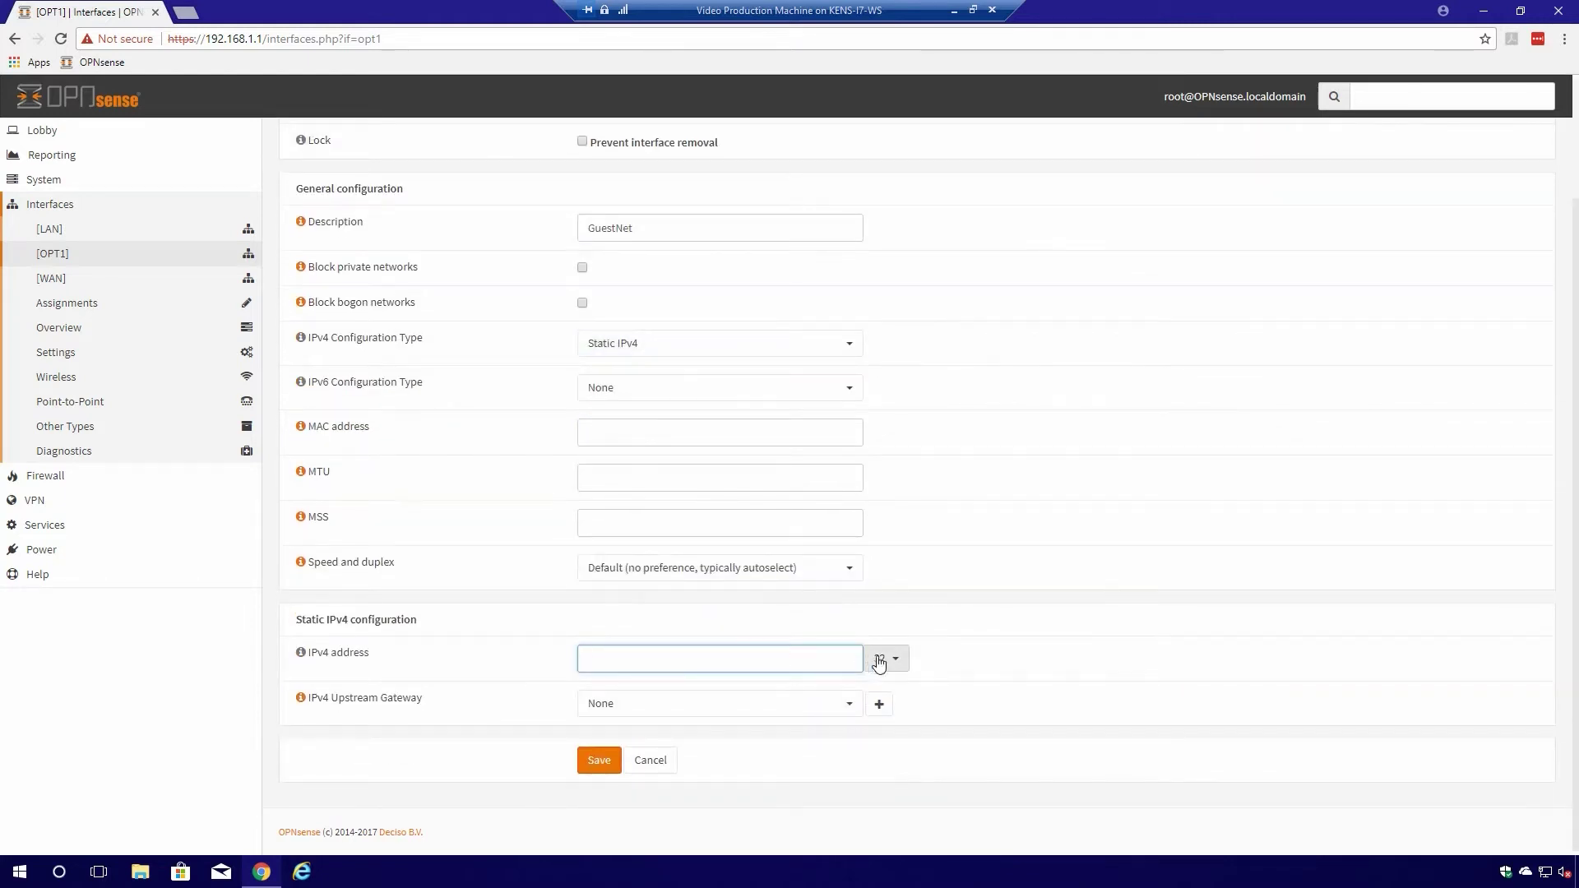
click(892, 666)
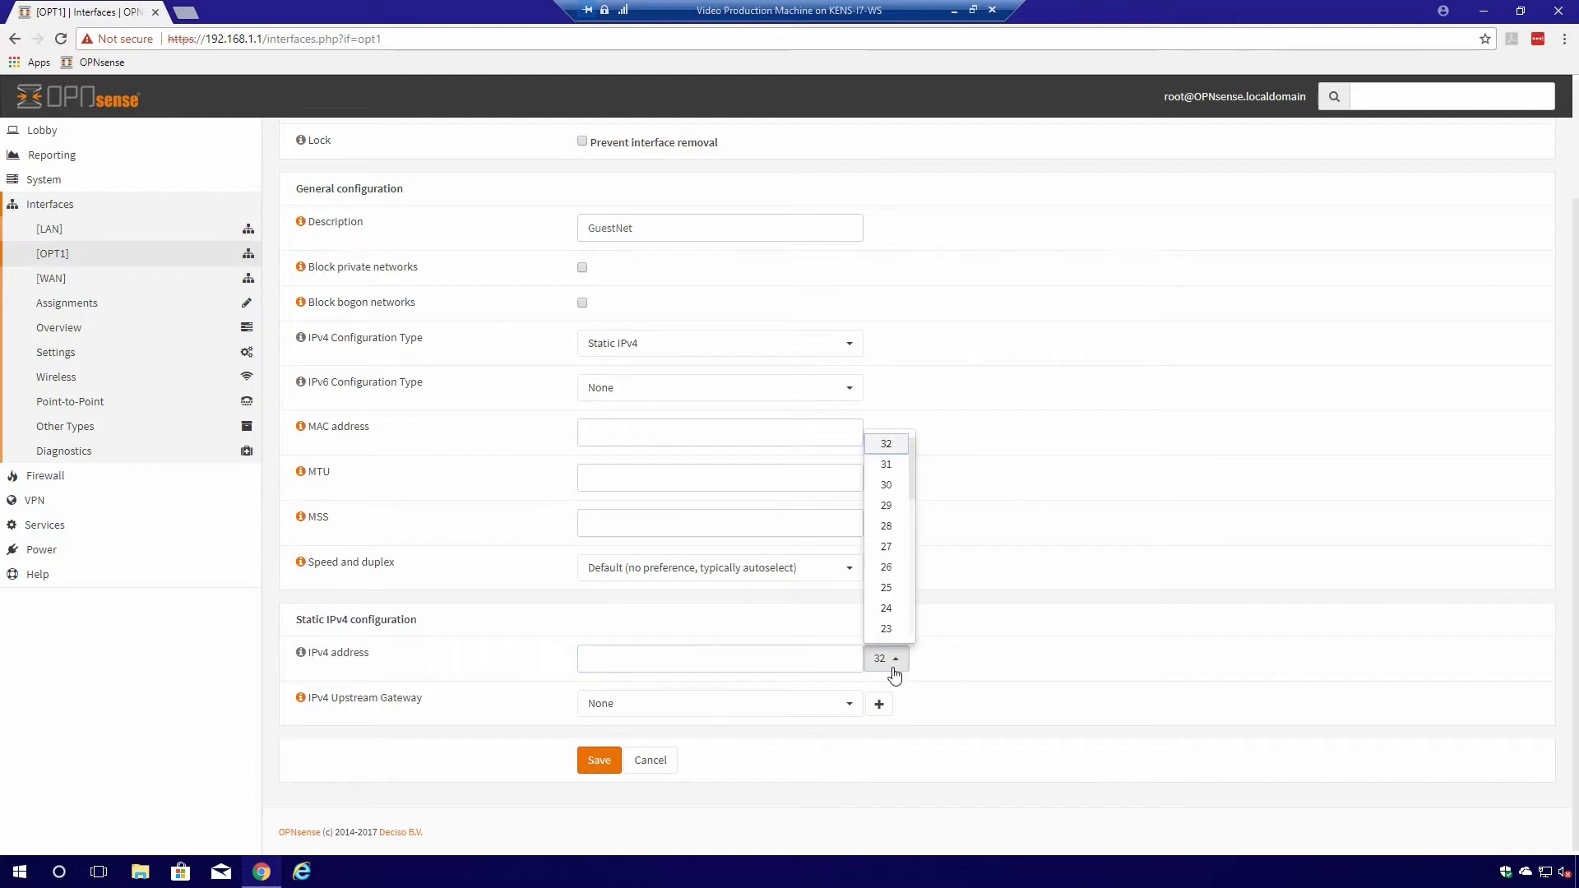
click(888, 613)
click(762, 664)
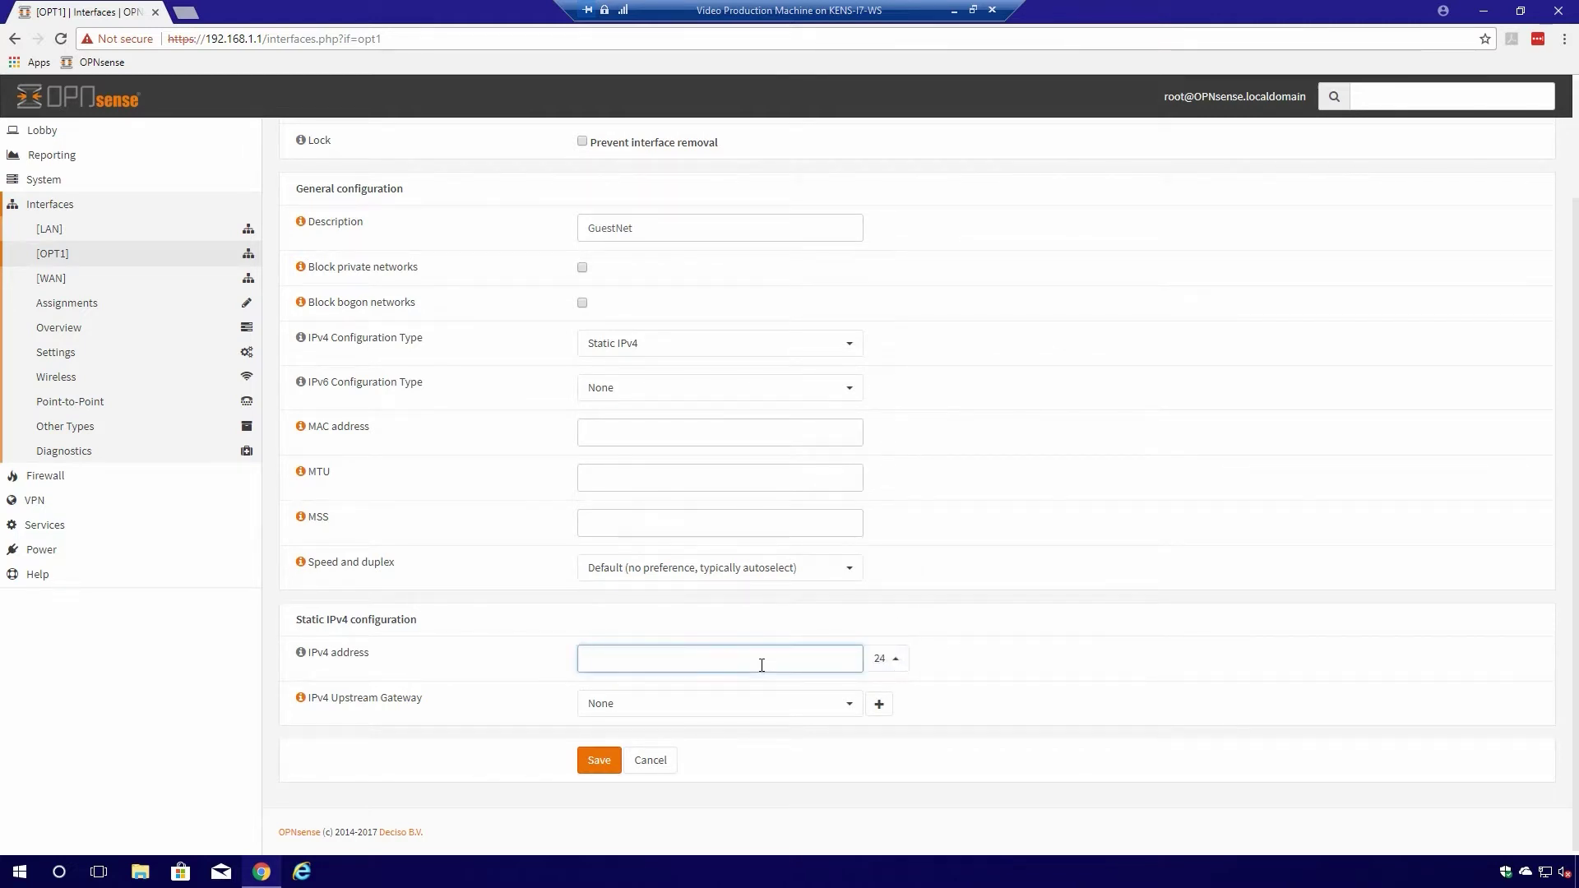
scroll(762, 664, up, 2)
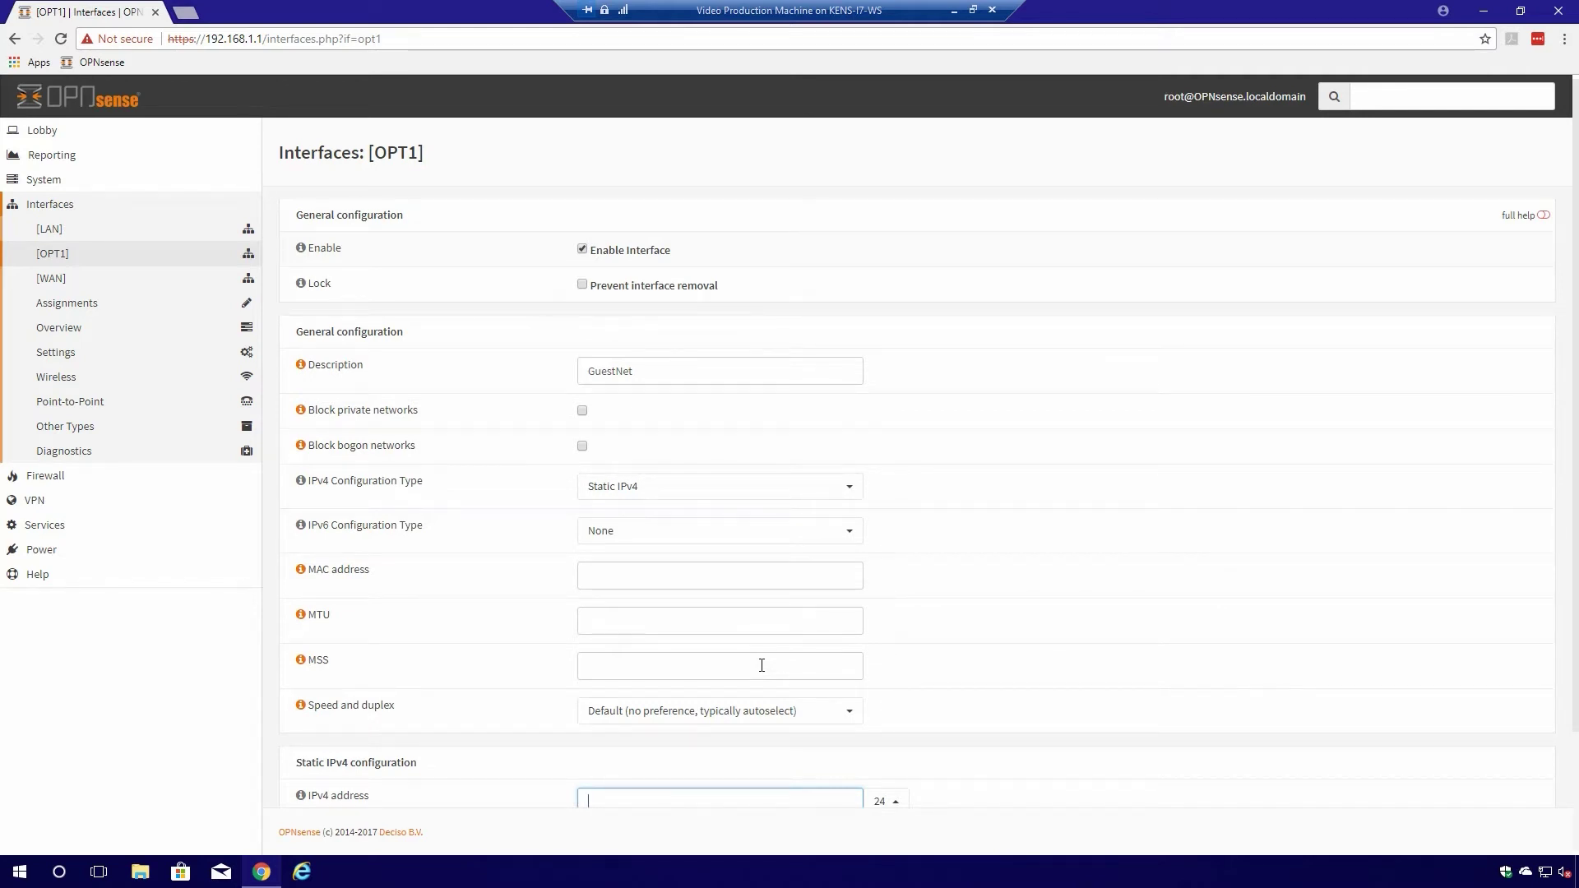
scroll(761, 660, down, 2)
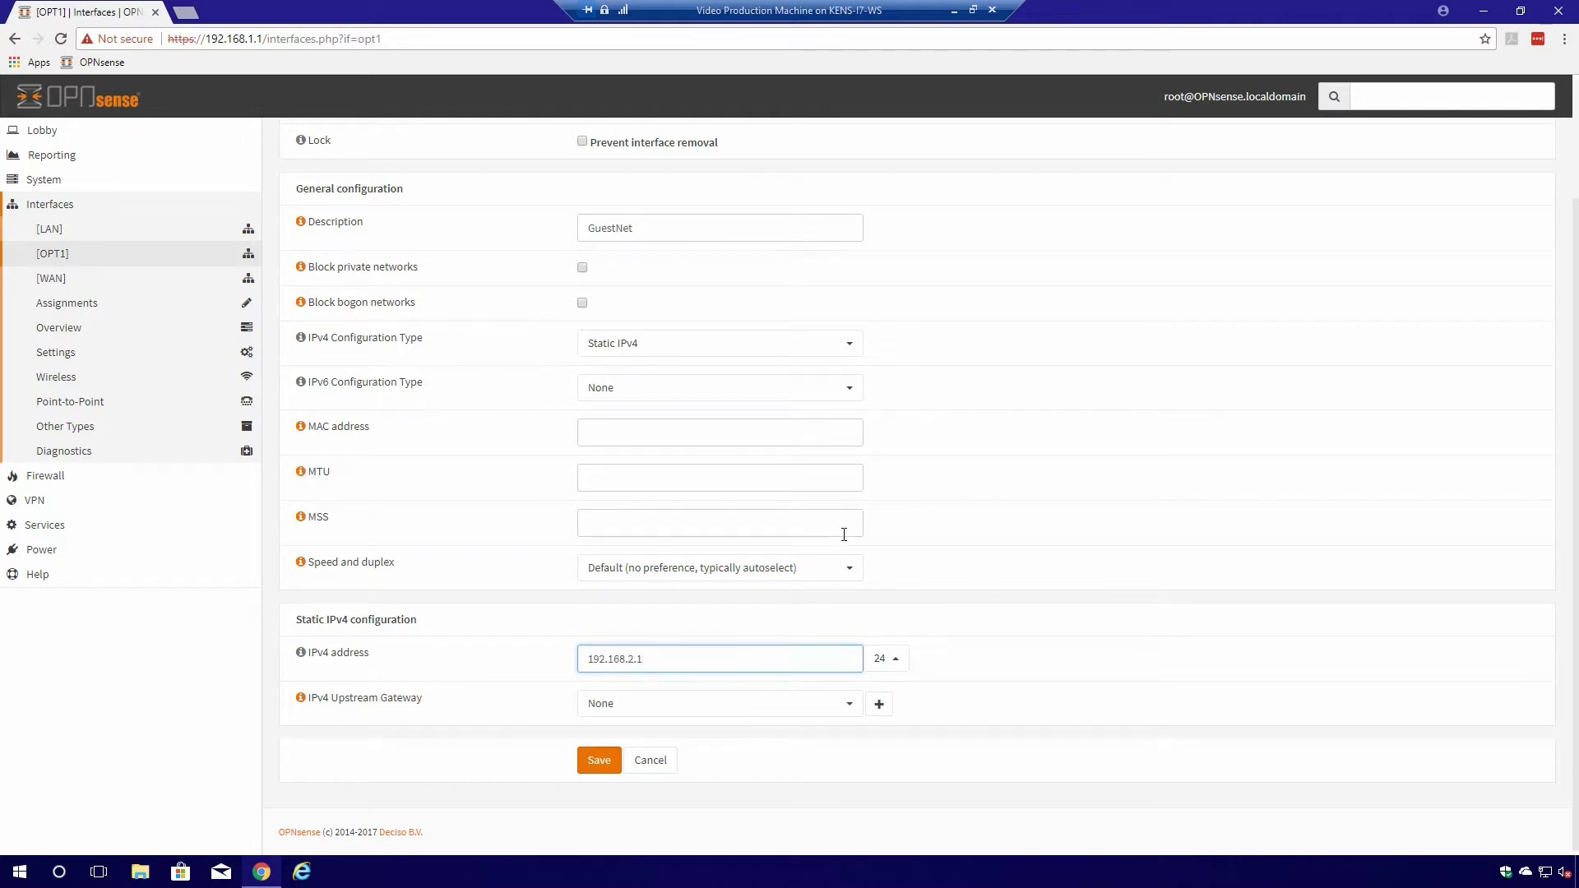
click(600, 765)
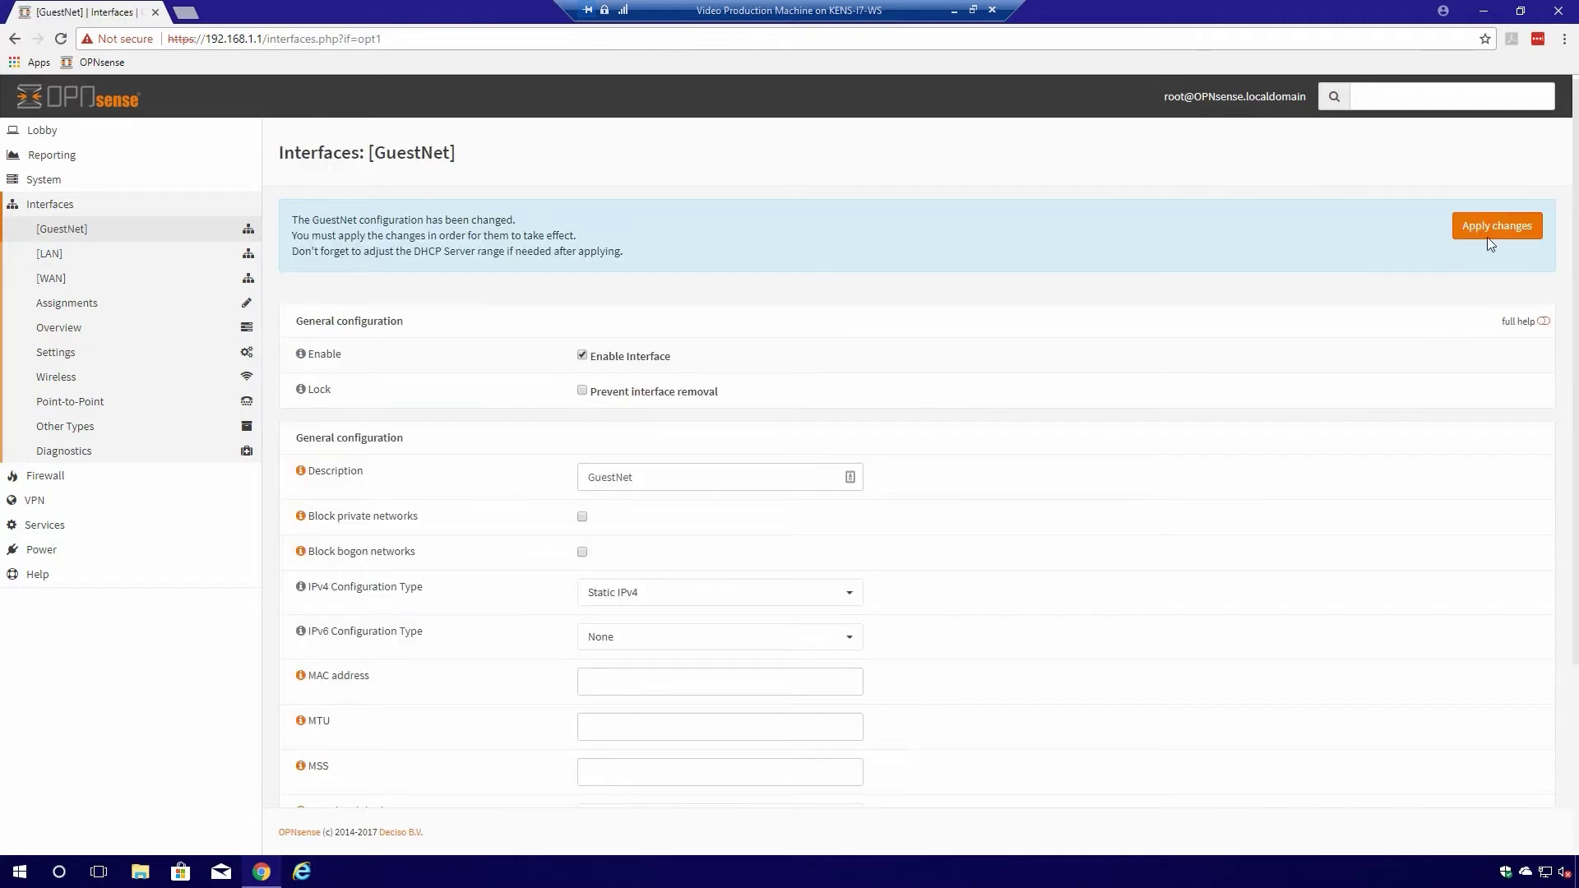
- Apply the pending GuestNet interface changes
click(1495, 233)
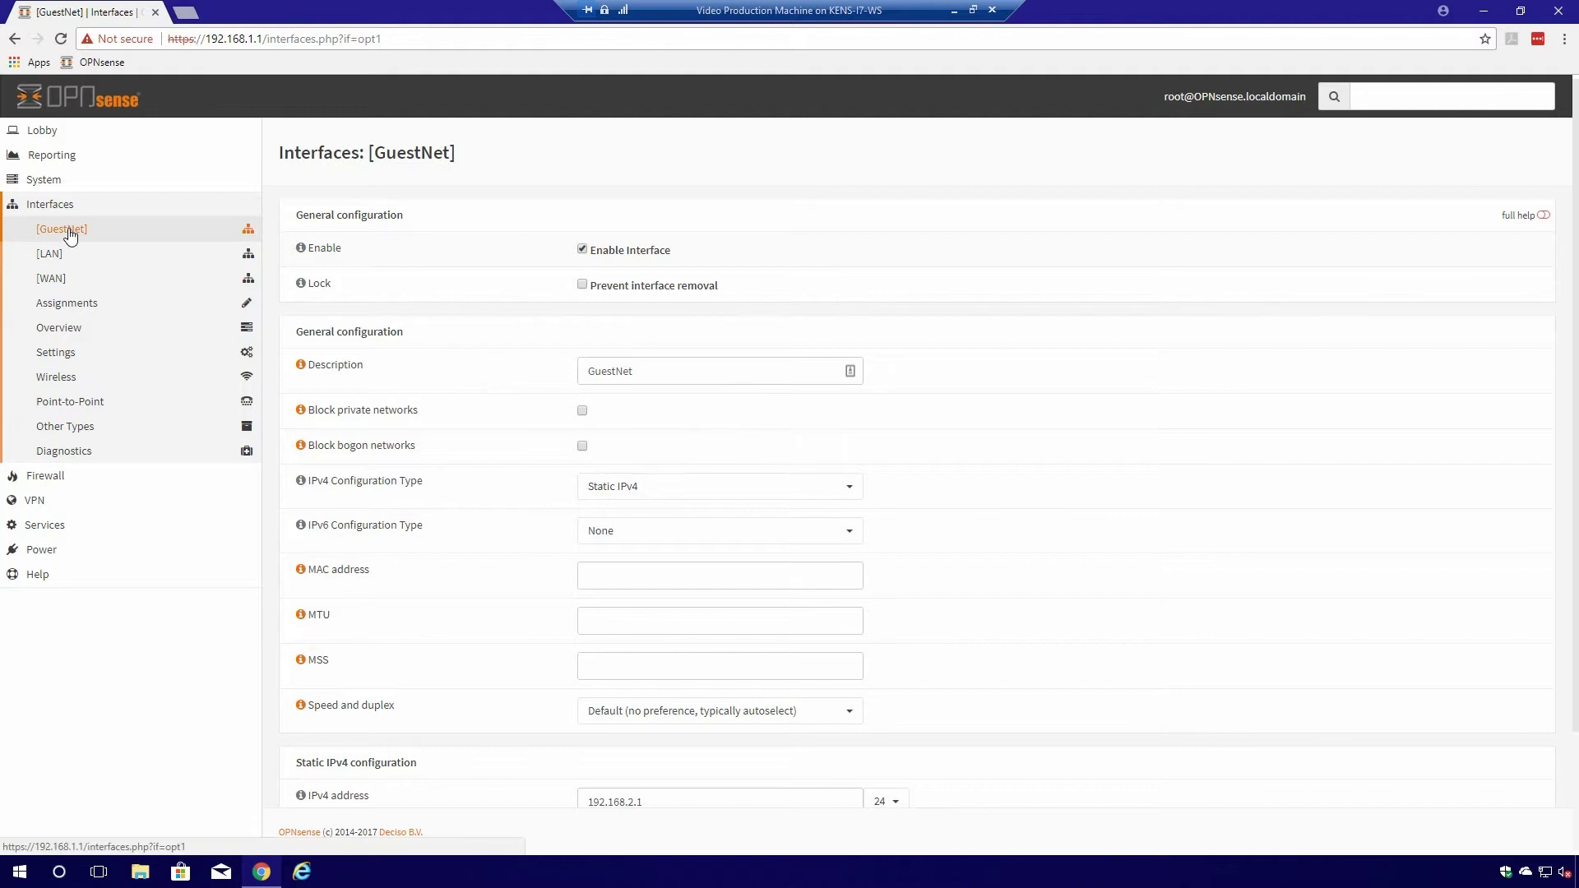
scroll(1033, 345, down, 2)
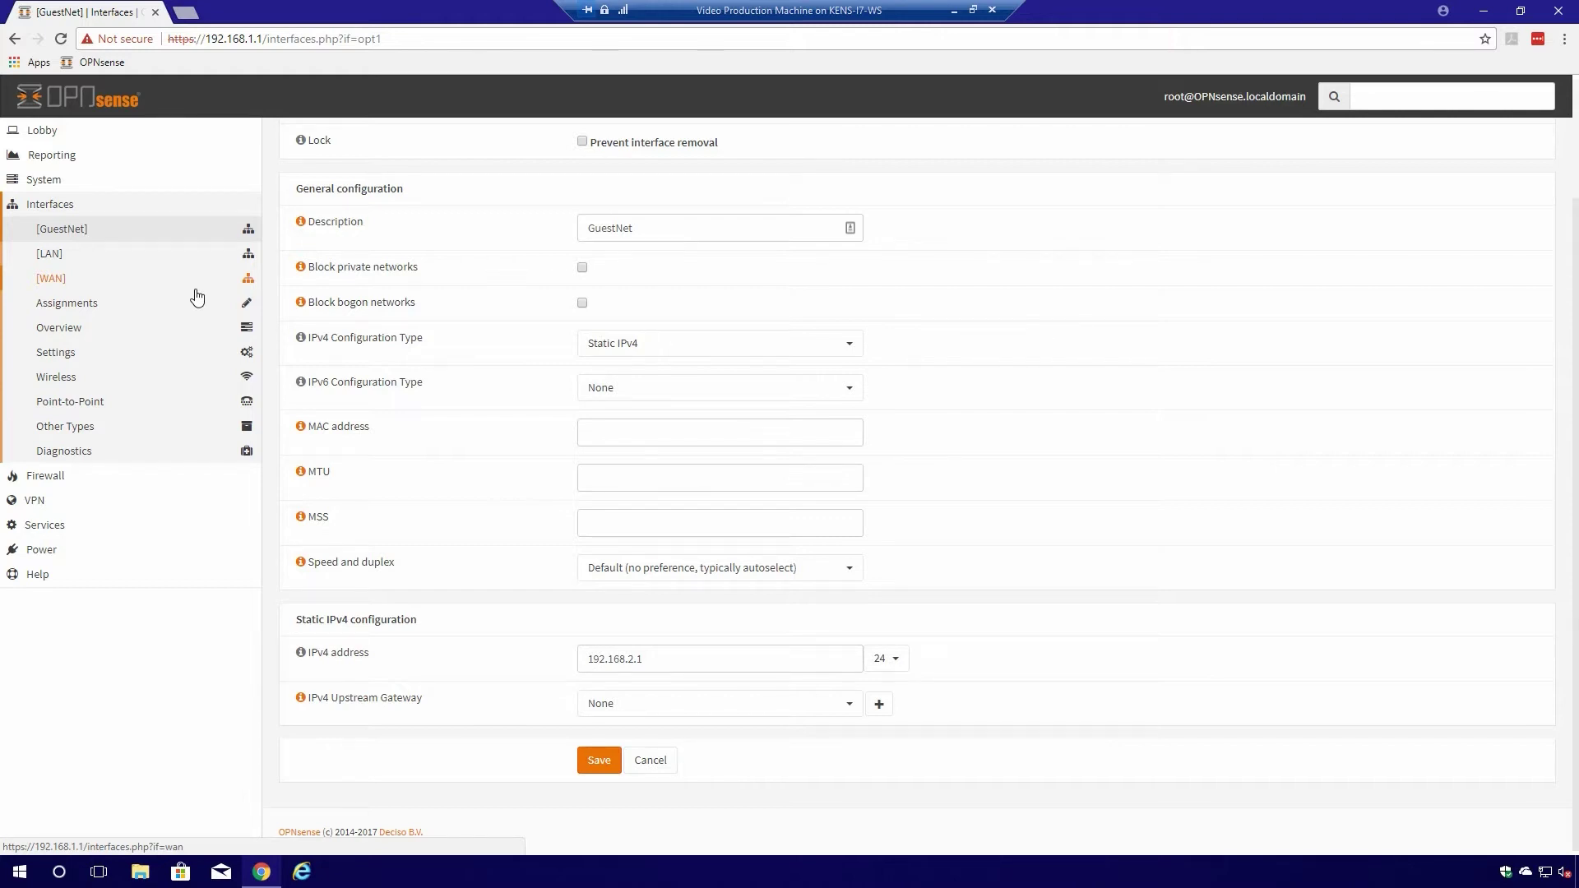
- Open the DHCP server settings and enable the server on GuestNet
click(50, 531)
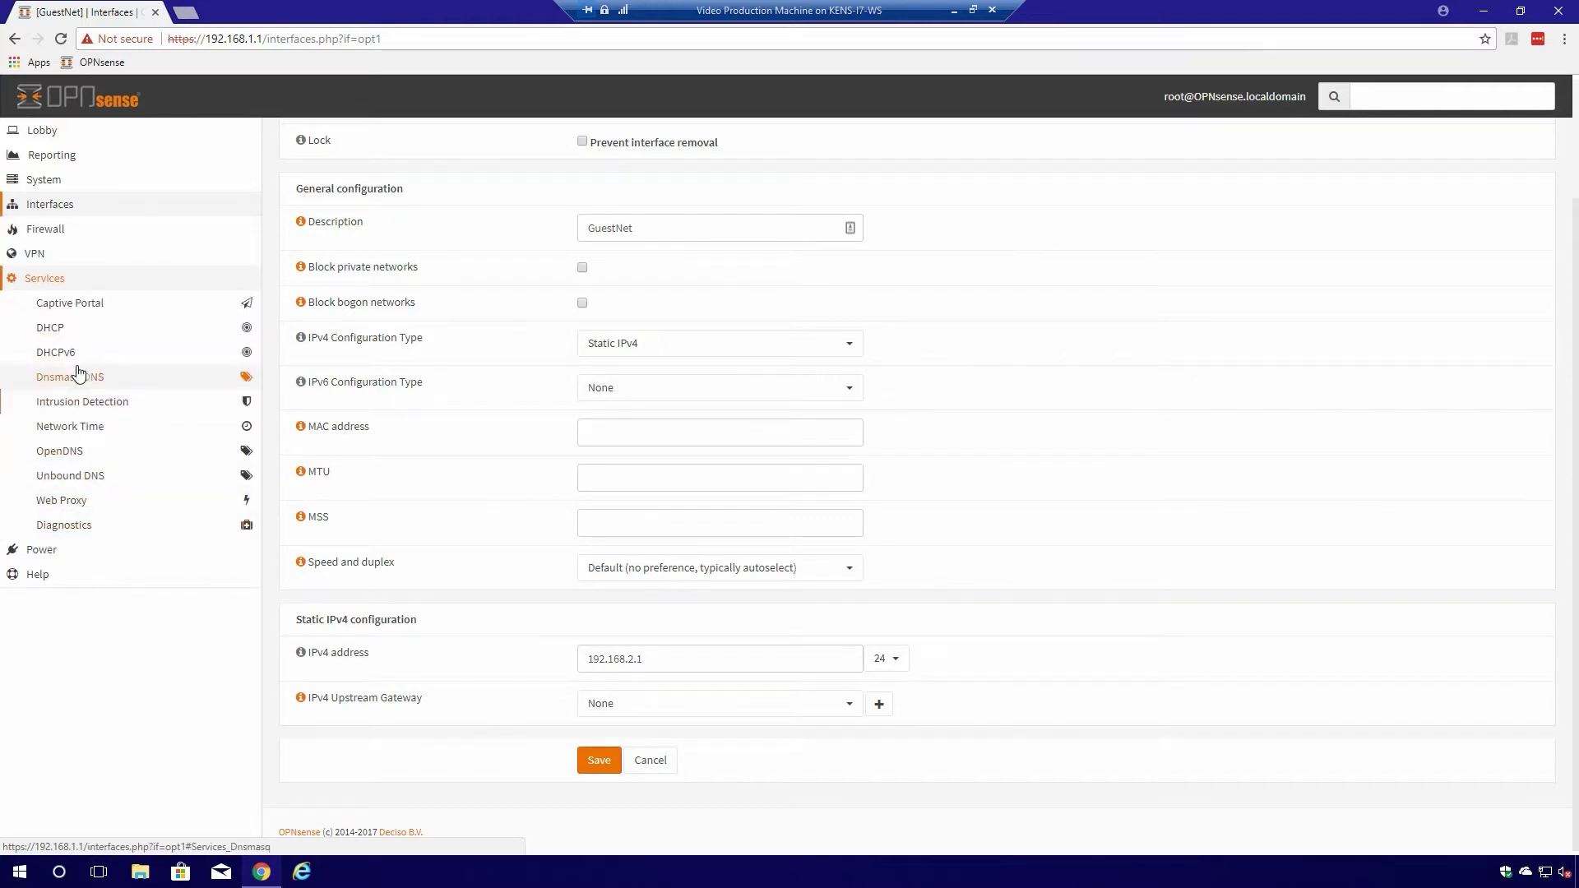
click(55, 331)
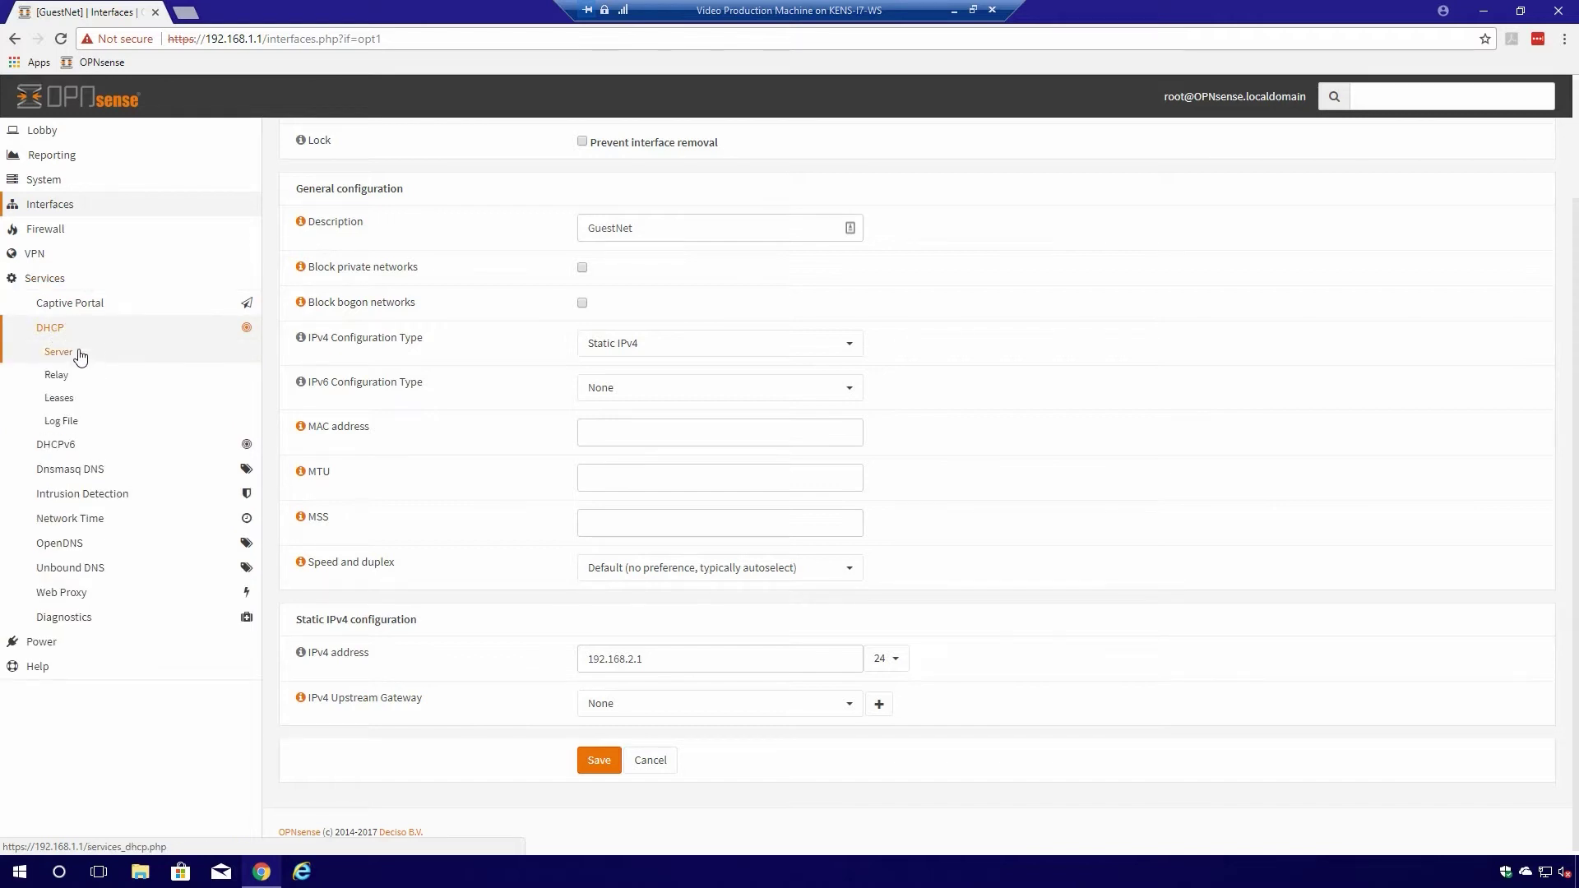
click(67, 357)
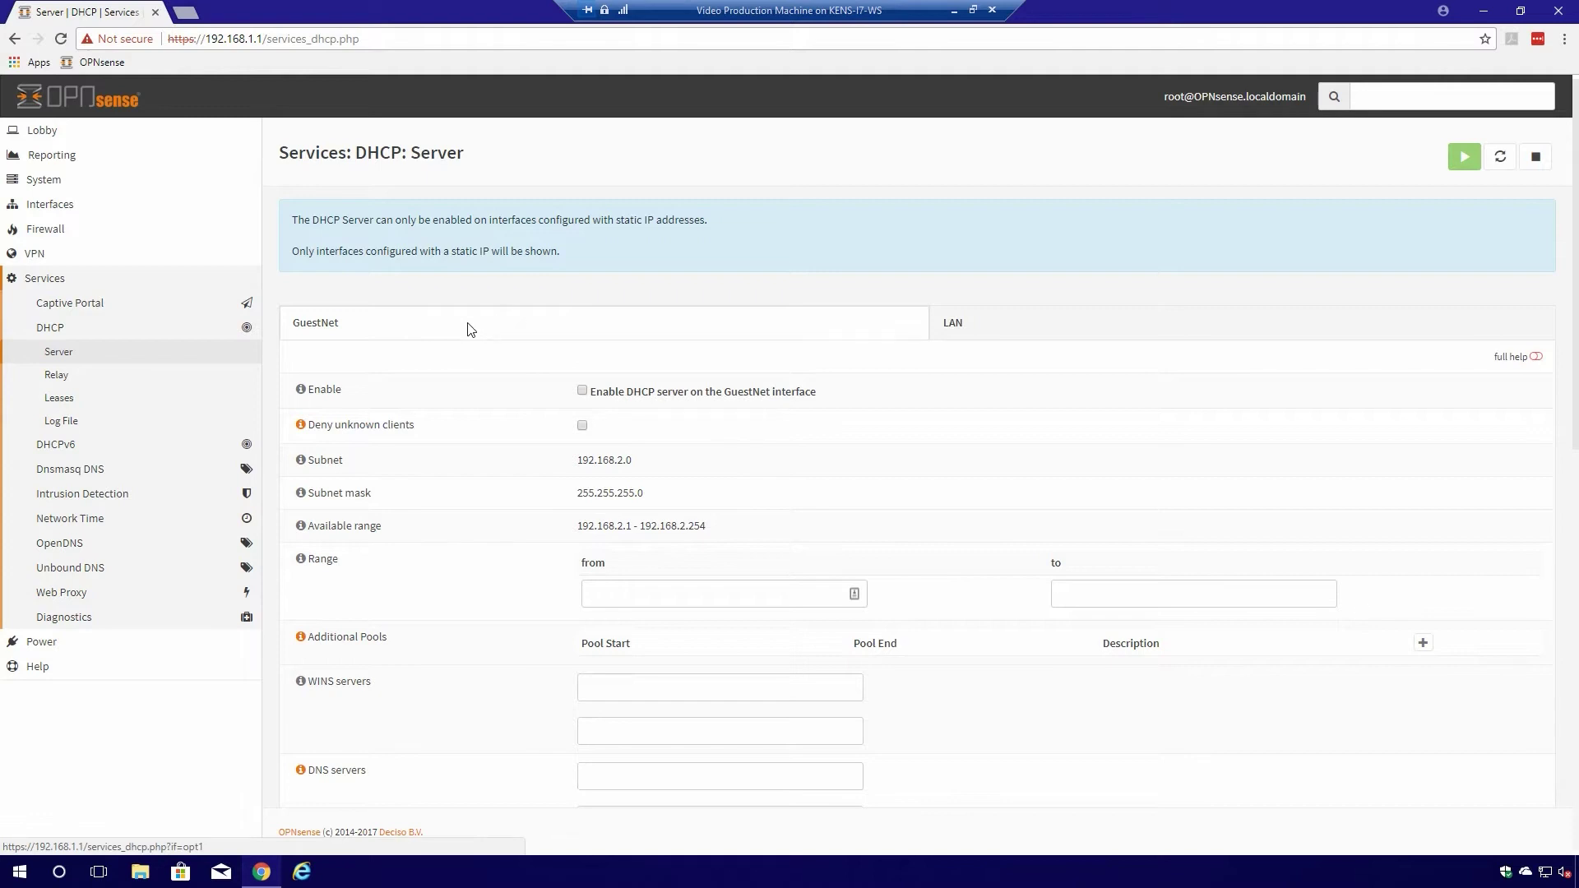
scroll(781, 374, down, 1)
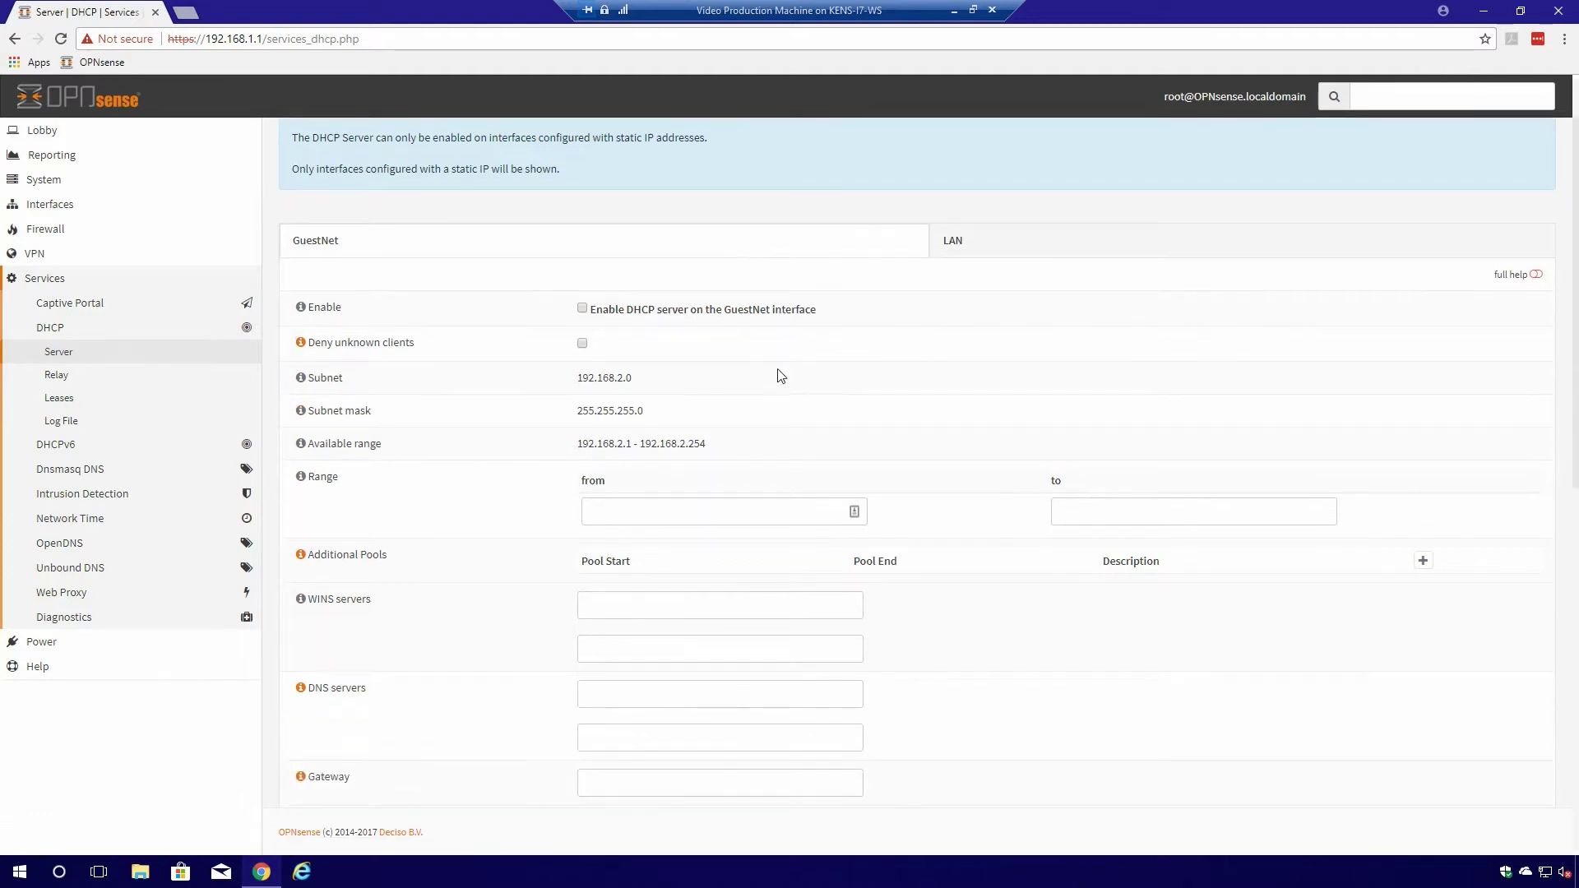
click(583, 309)
- Set the DHCP lease range to 192.168.2.100 through 192.168.2.200 and save
scroll(815, 370, down, 3)
click(657, 273)
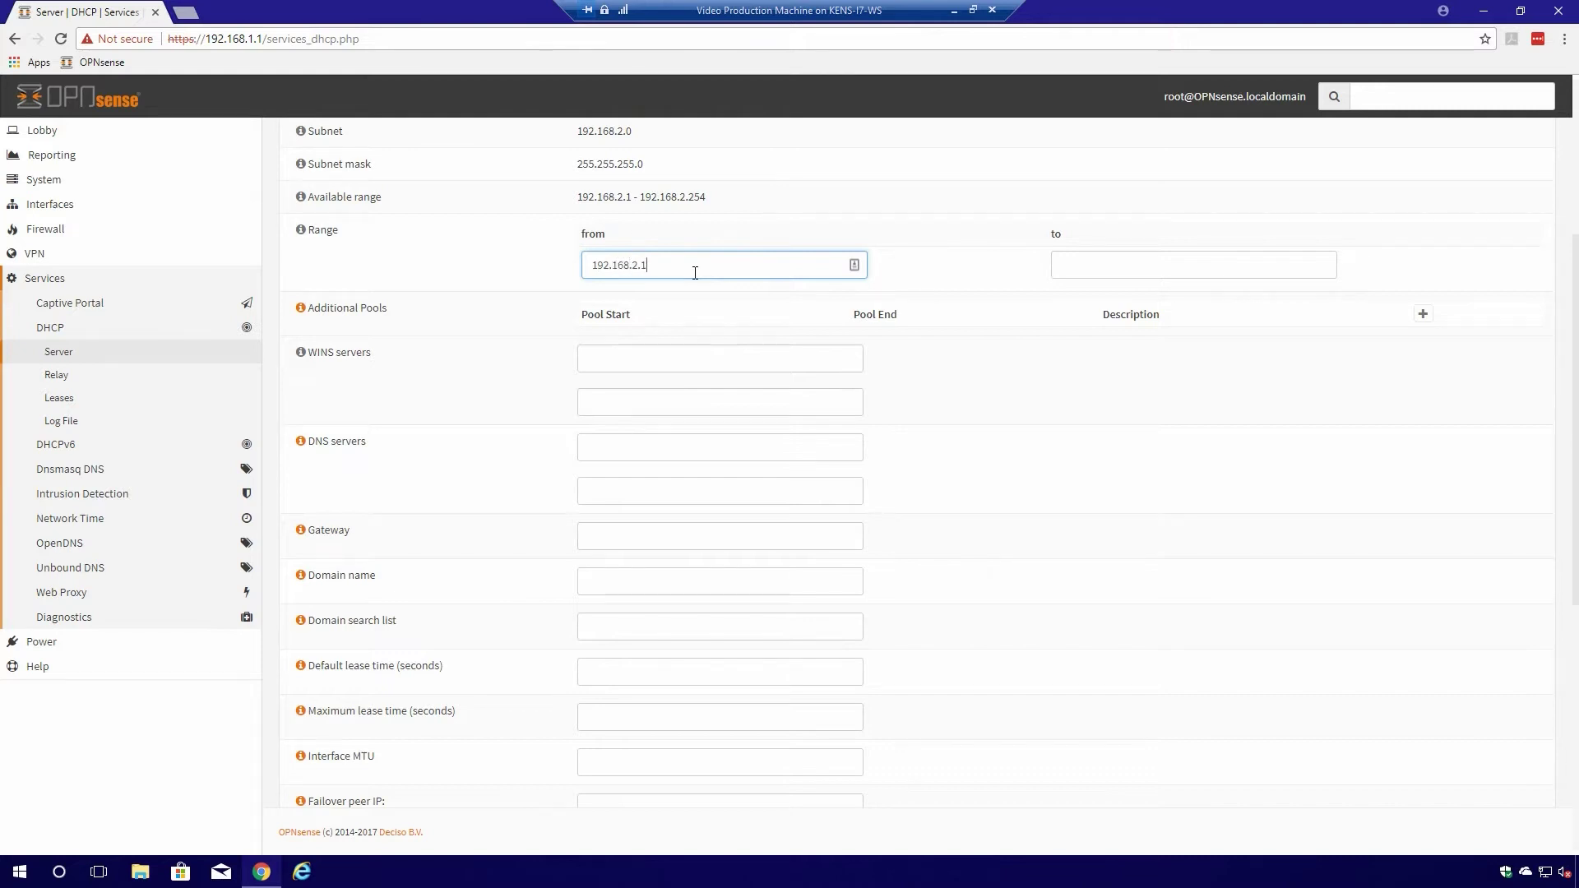
click(1093, 267)
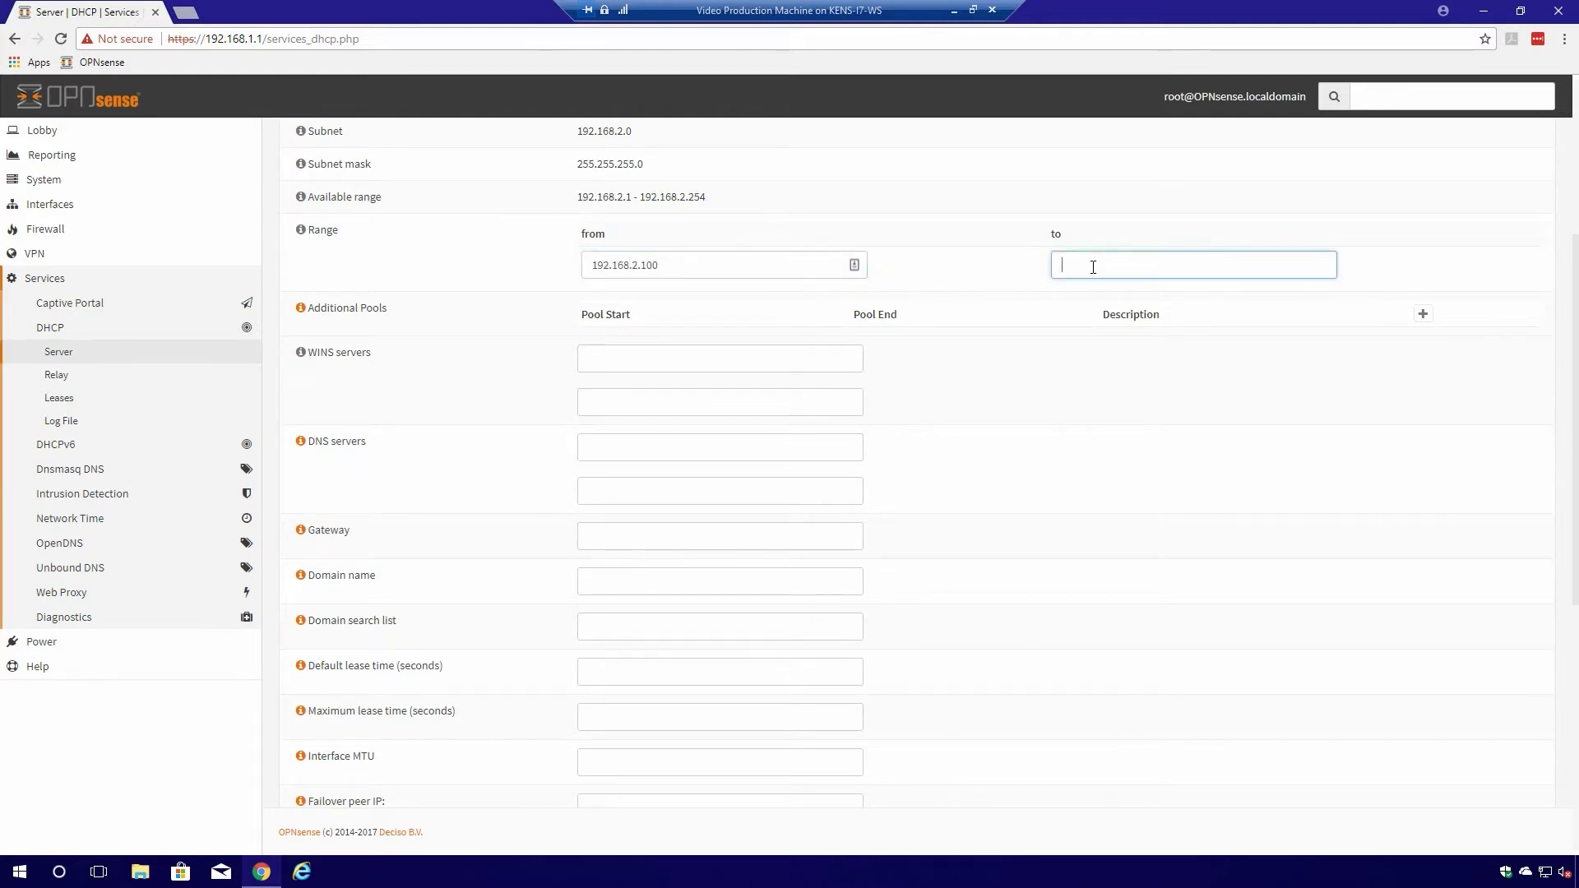
text(192.168.2.200)
scroll(681, 393, down, 3)
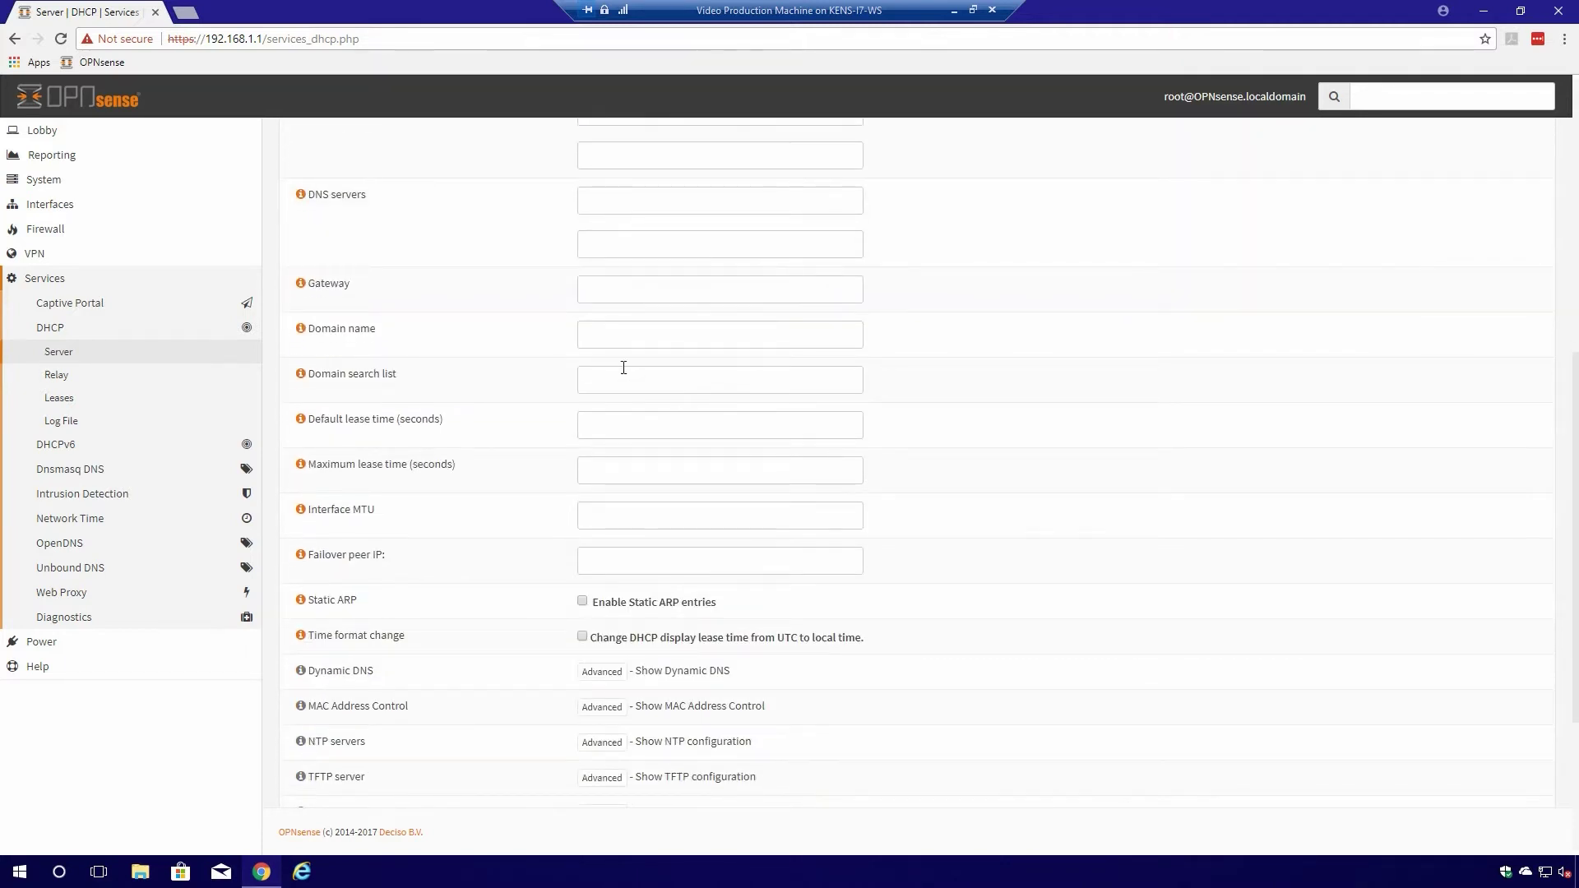
scroll(624, 368, down, 3)
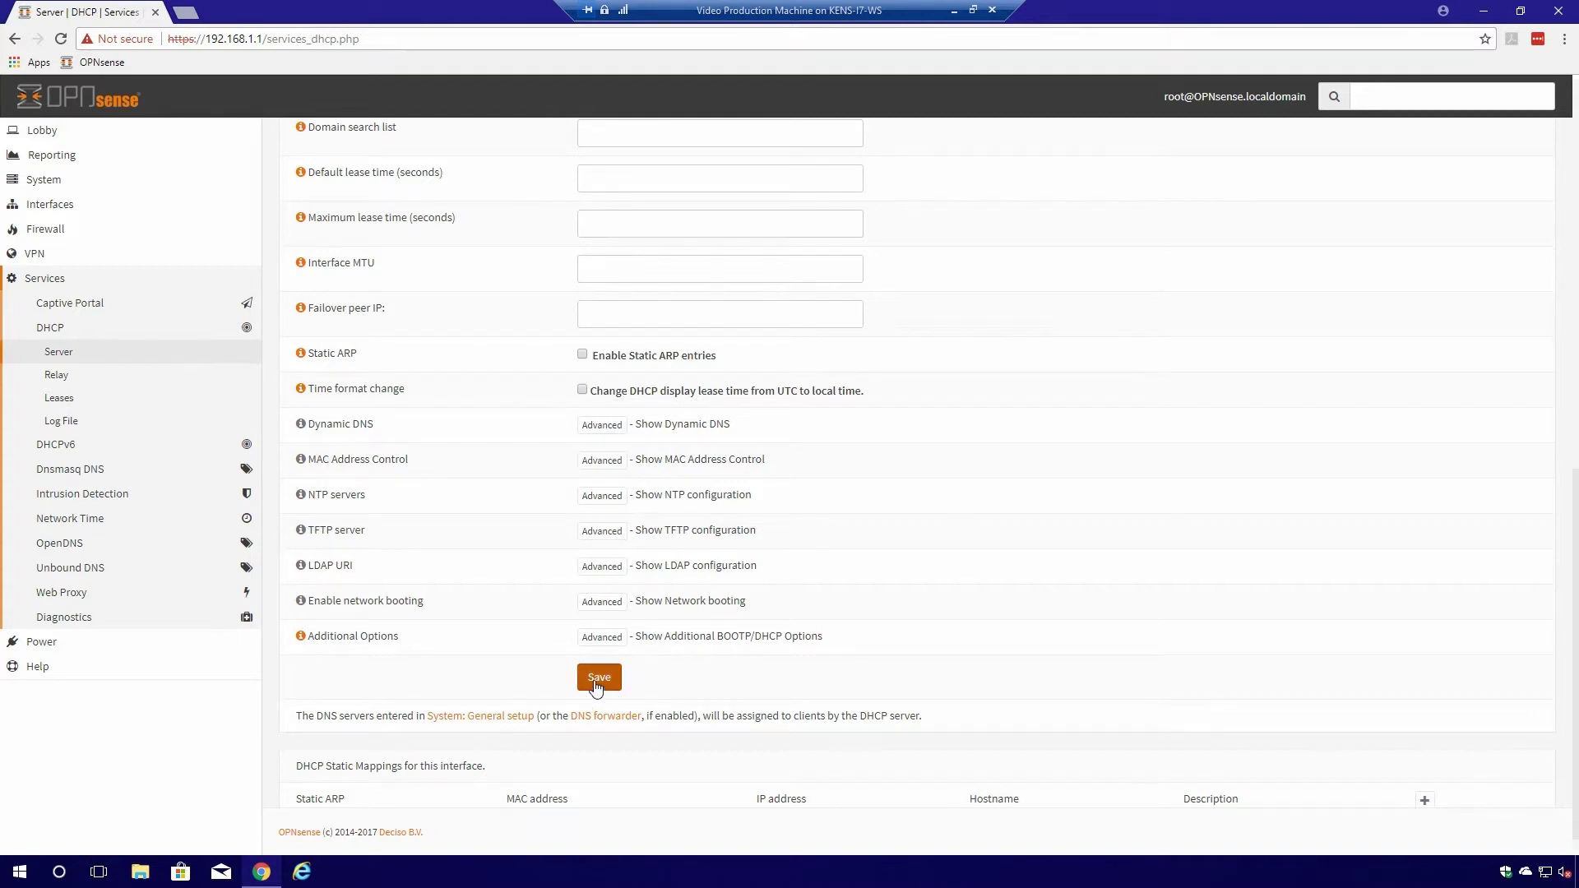
click(598, 678)
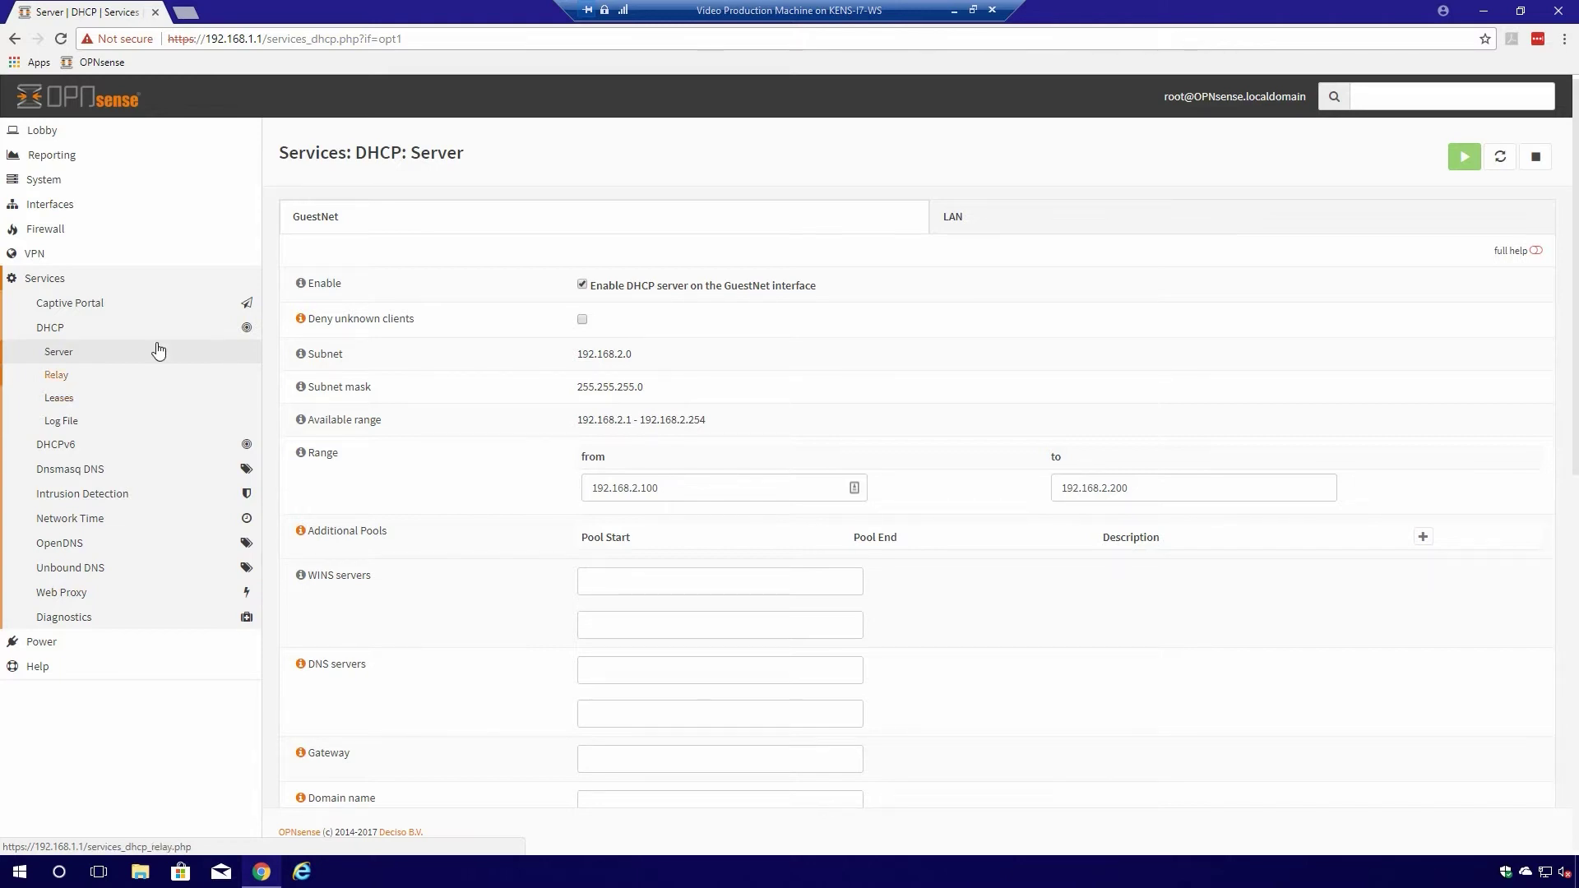
- Show the GUESTNET firewall rules and start a new rule
click(65, 233)
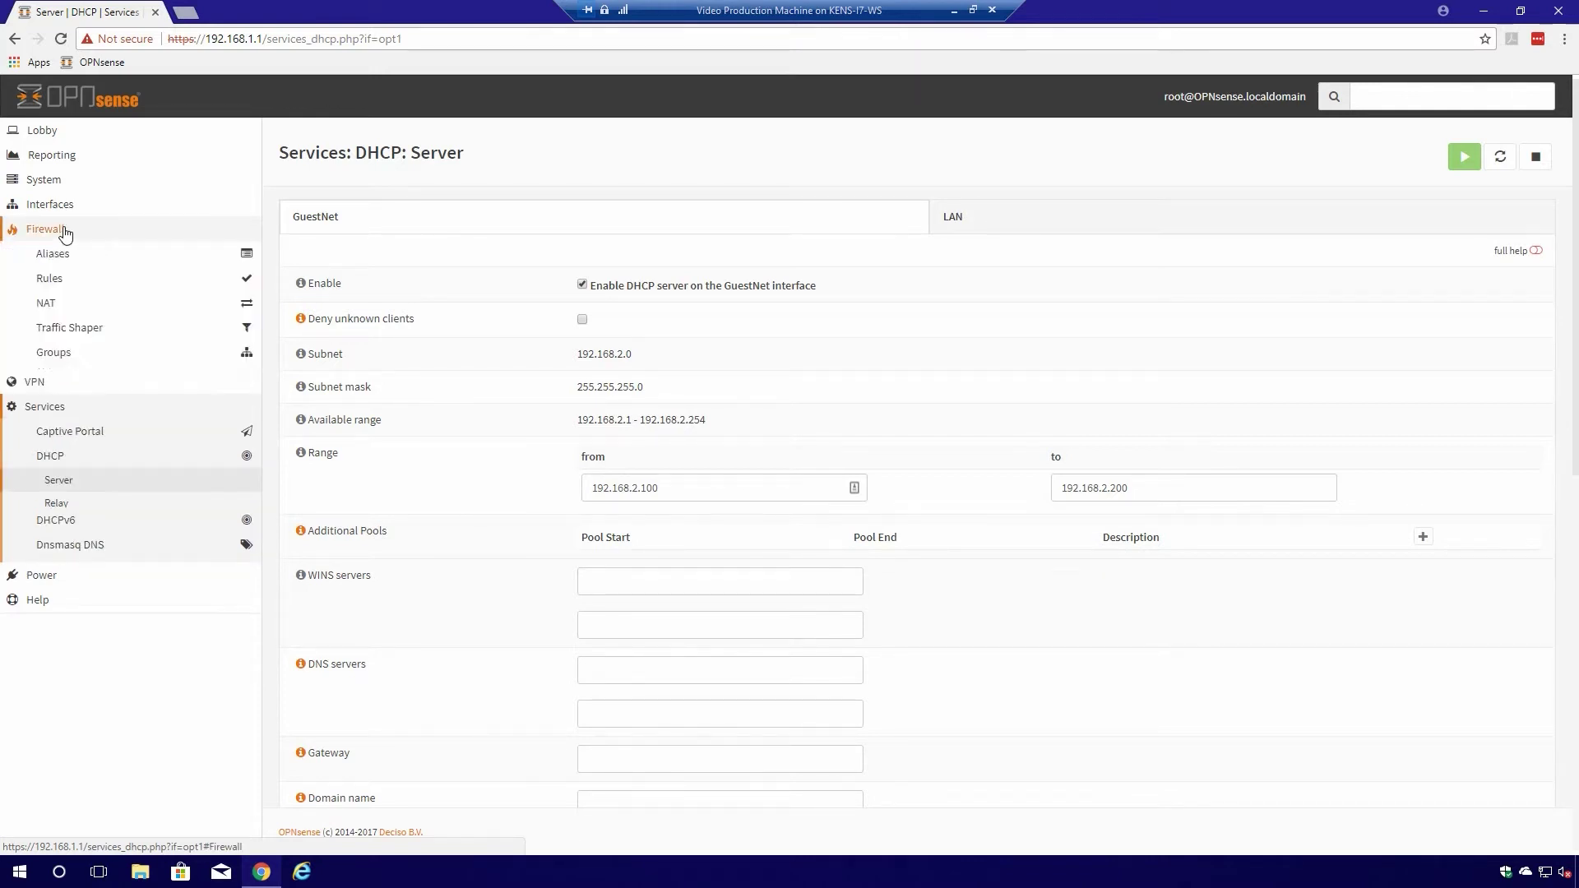
click(53, 280)
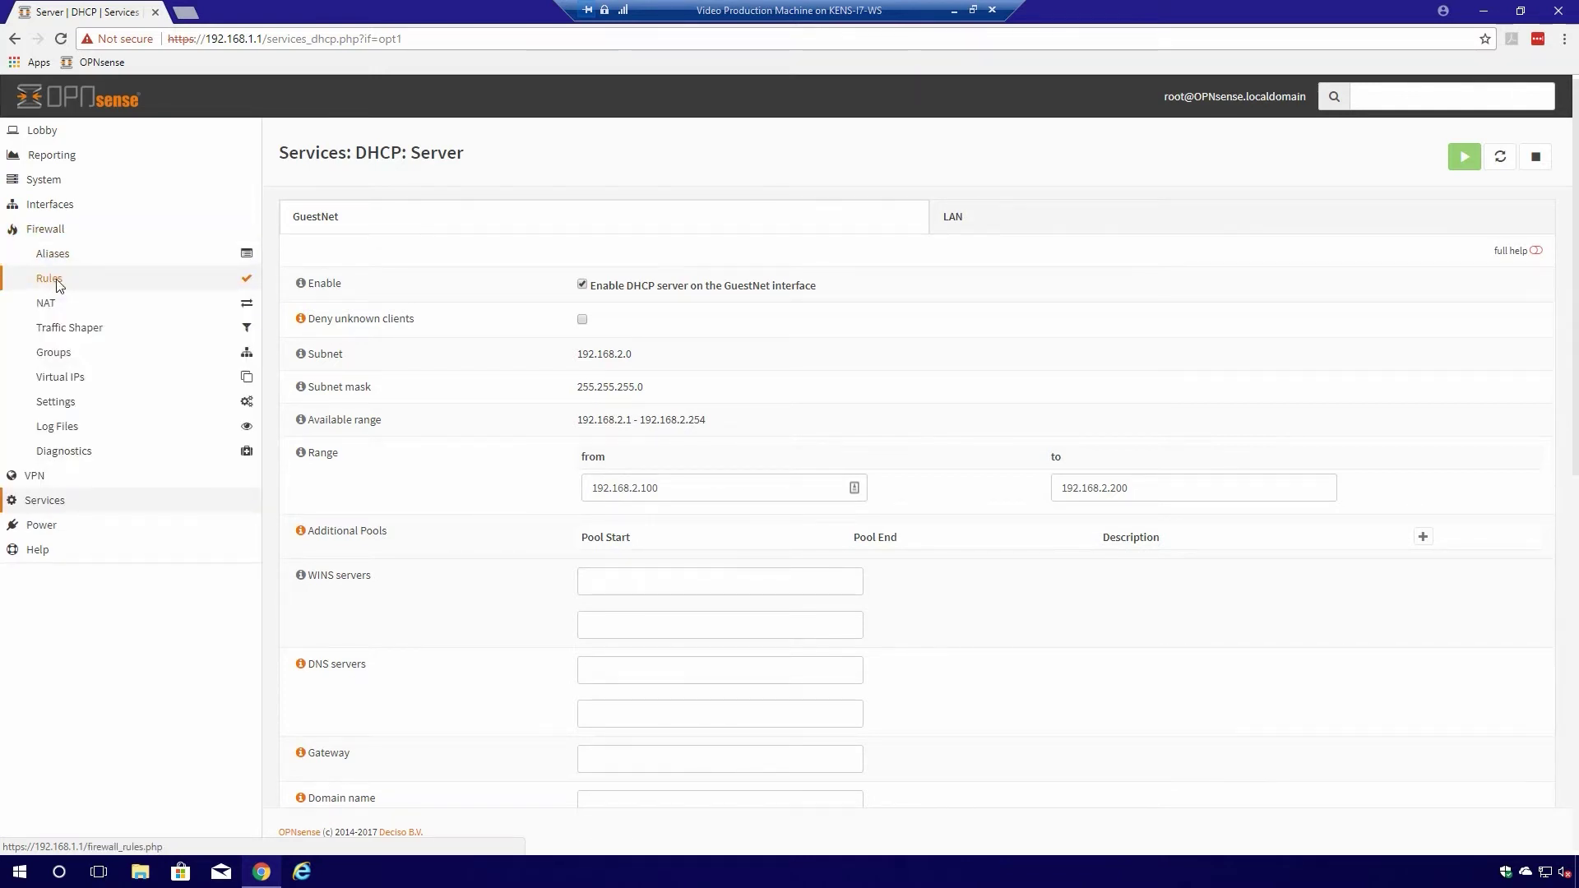
click(699, 216)
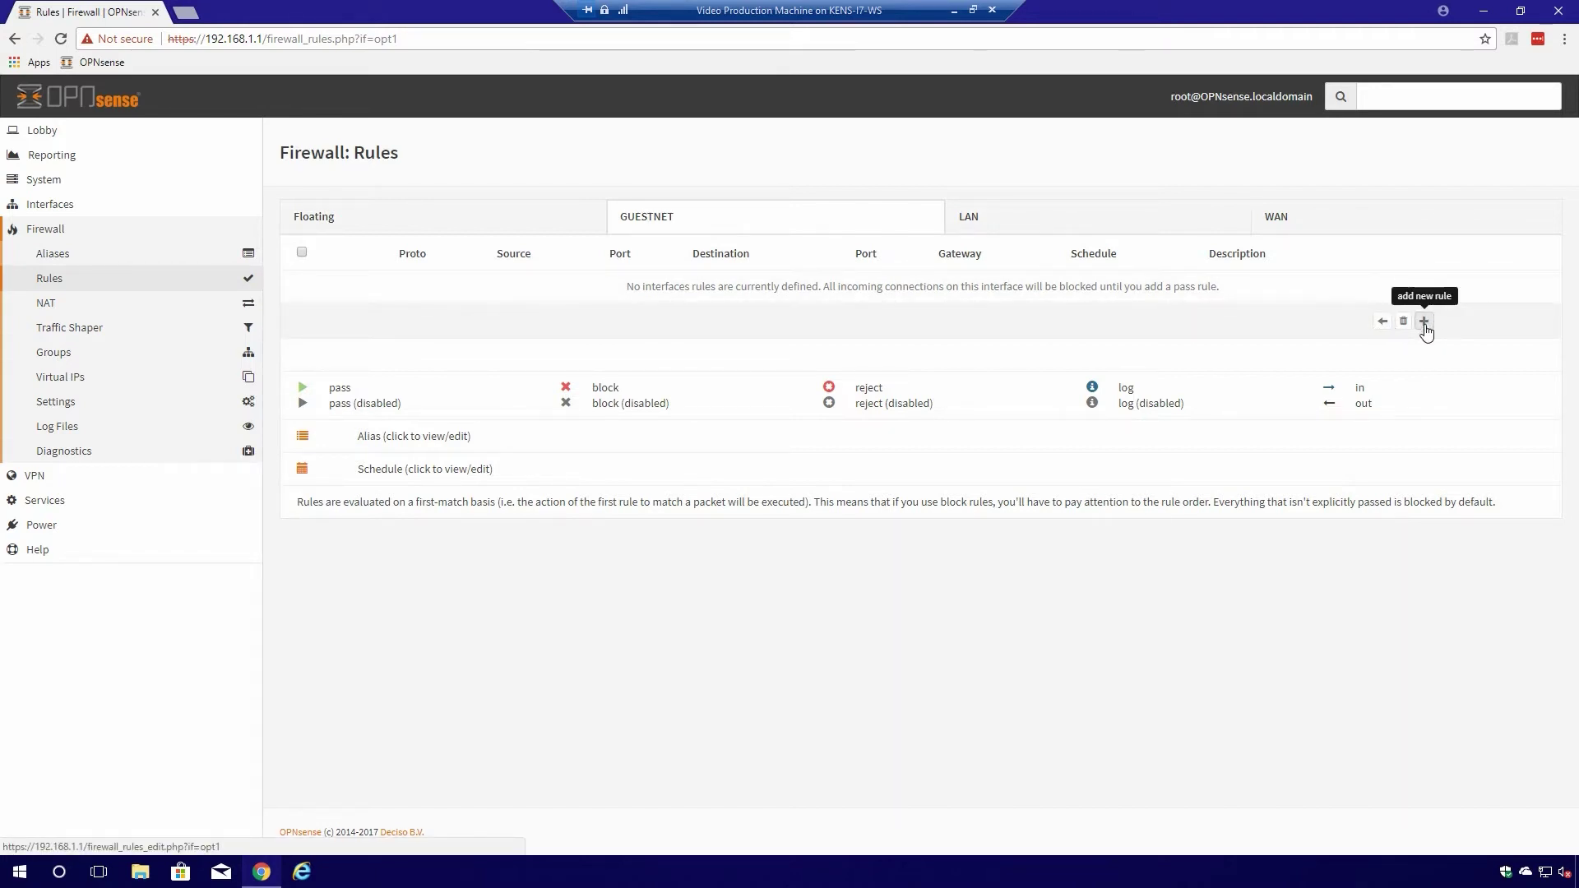
click(1425, 322)
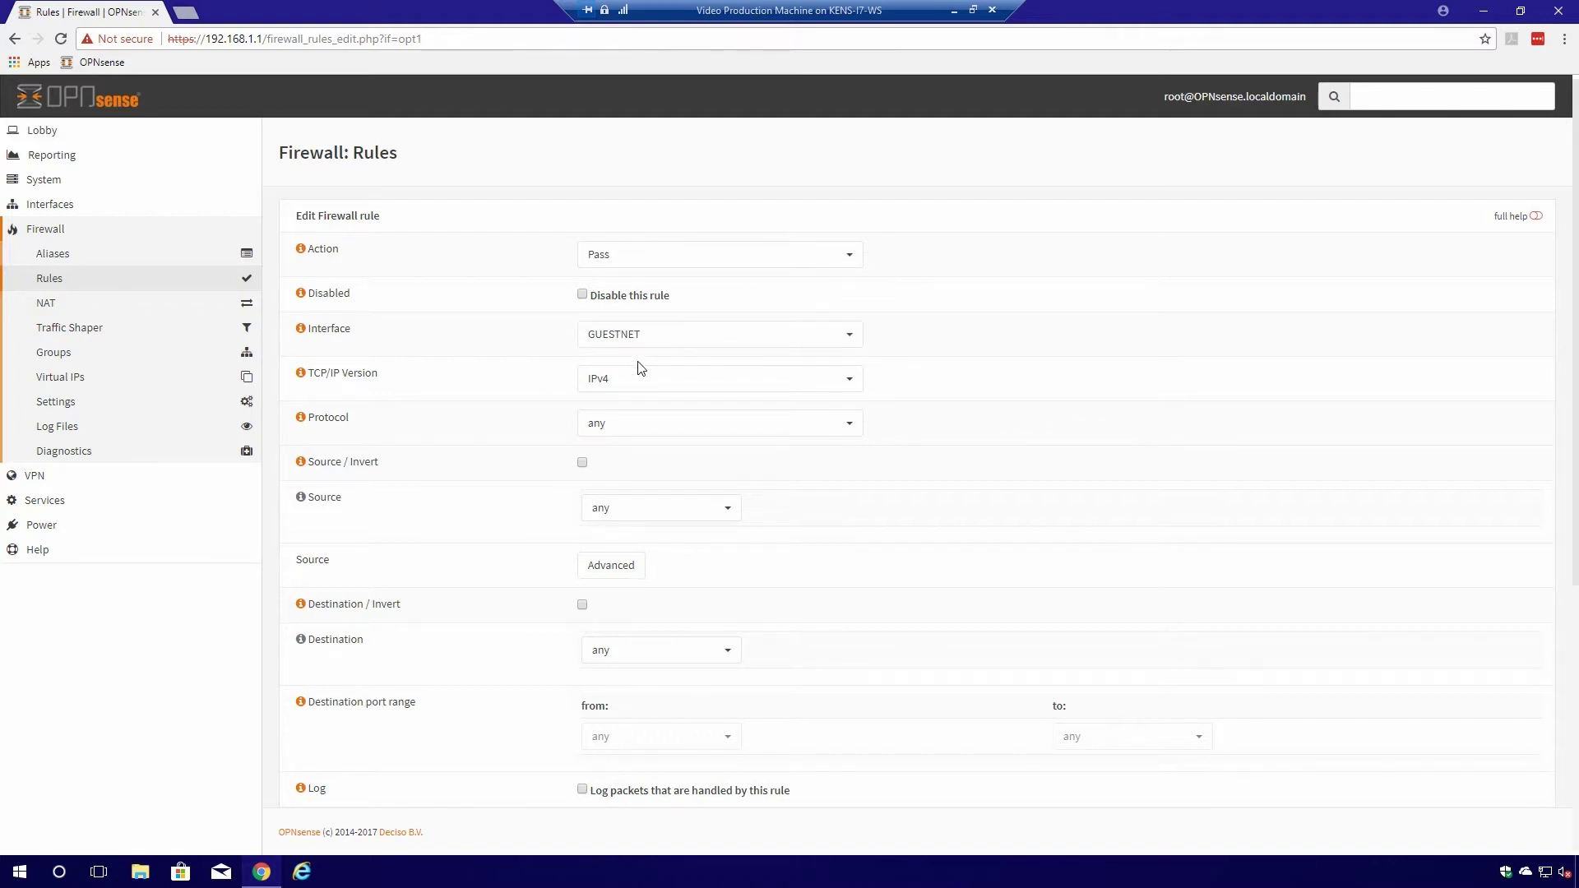
- Set the rule's source to GuestNet net, destination to GuestNet address, port DNS
click(628, 424)
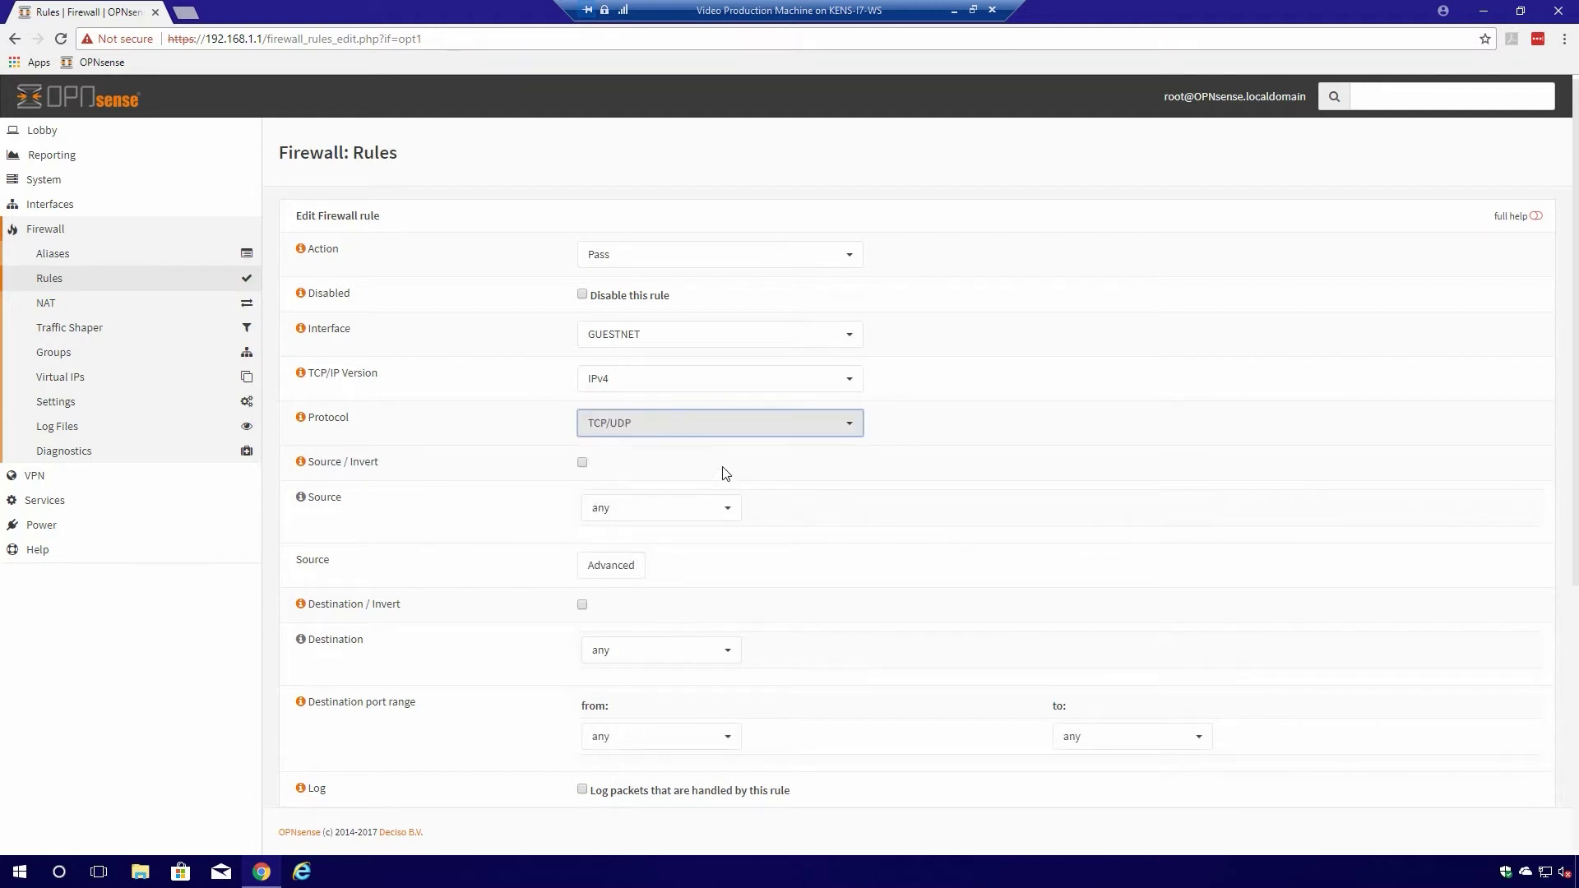
click(701, 511)
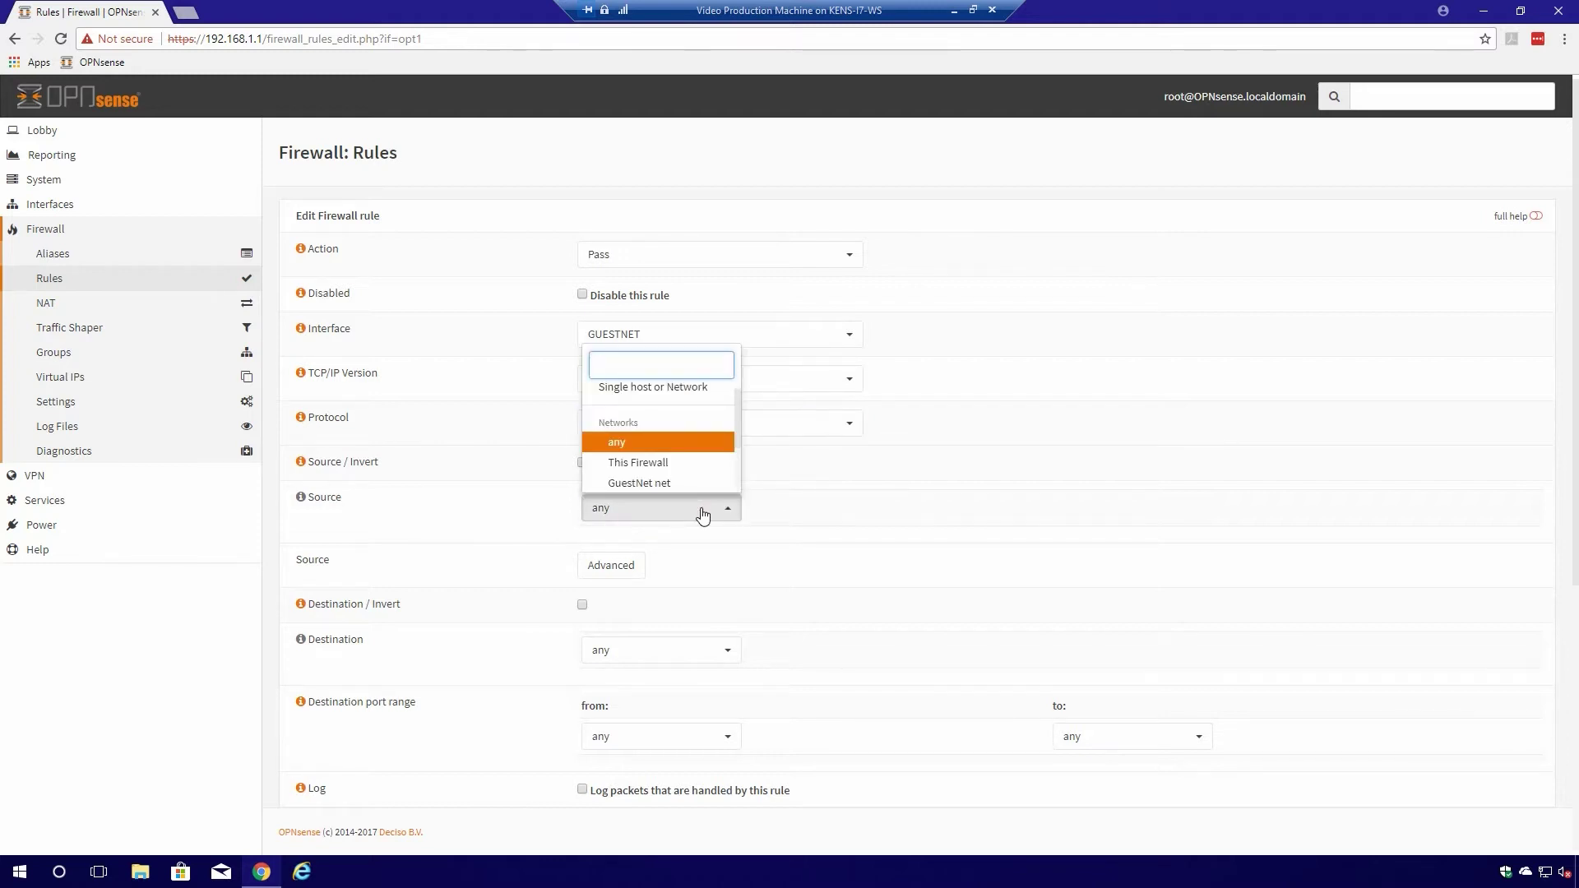
click(668, 484)
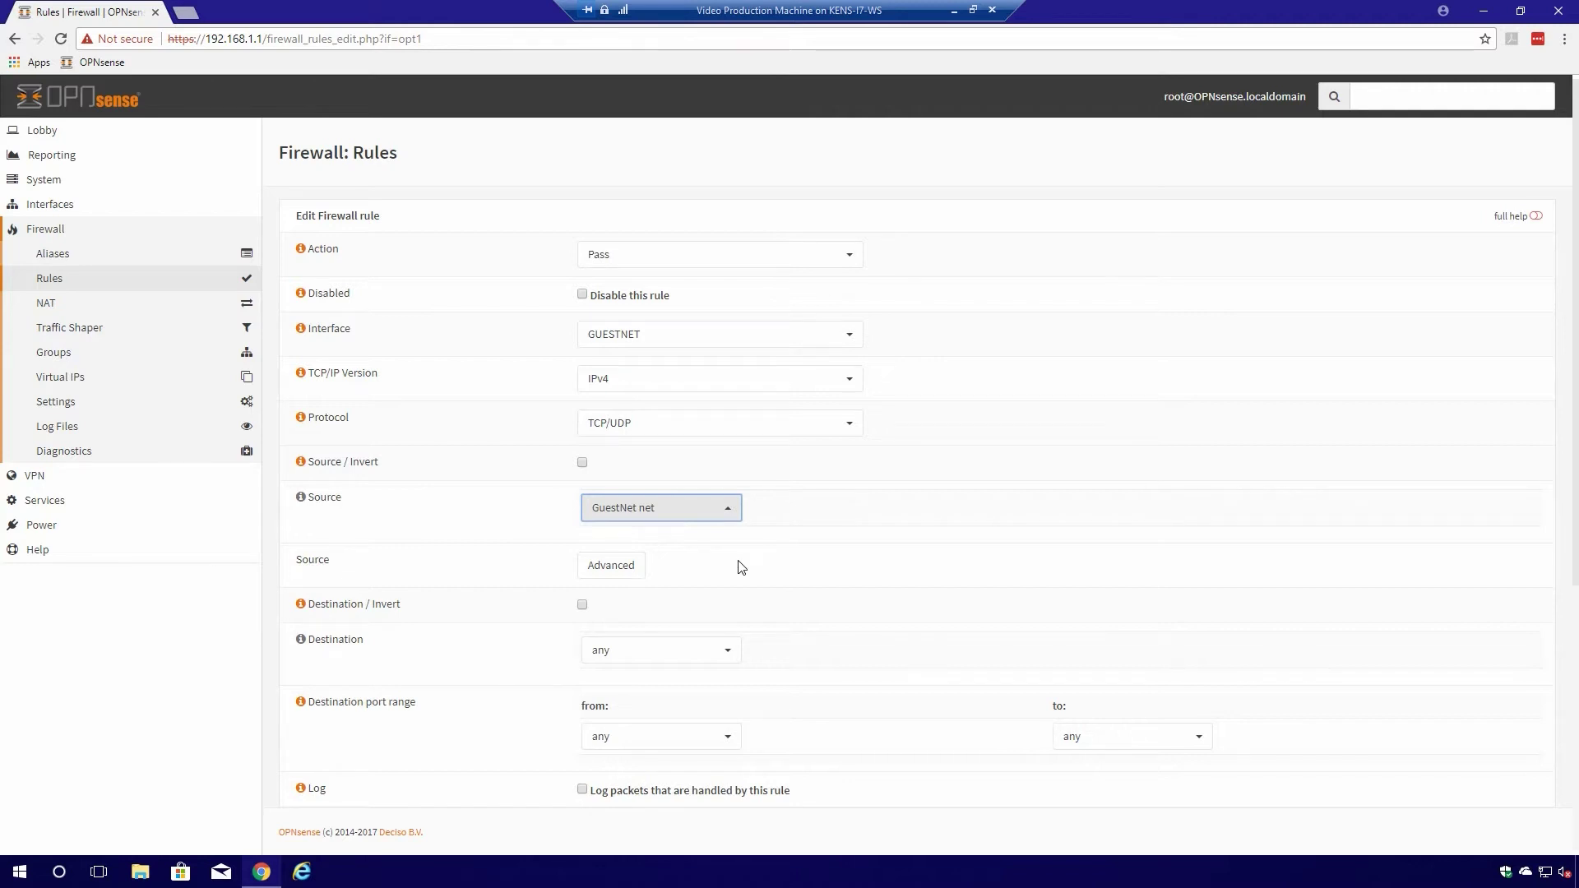
click(688, 653)
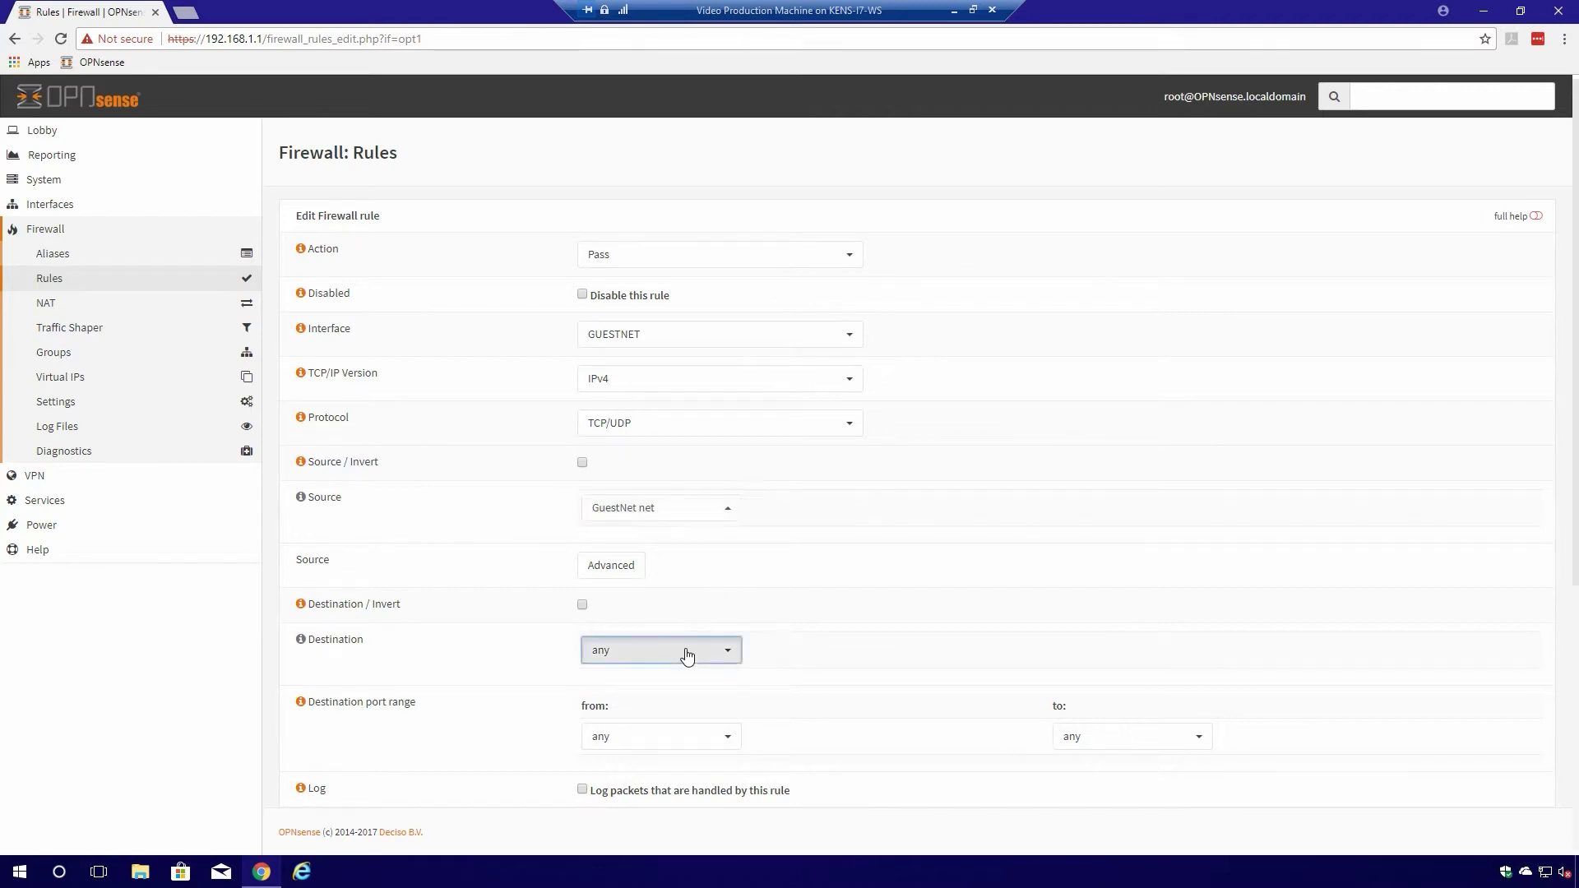
scroll(716, 608, down, 3)
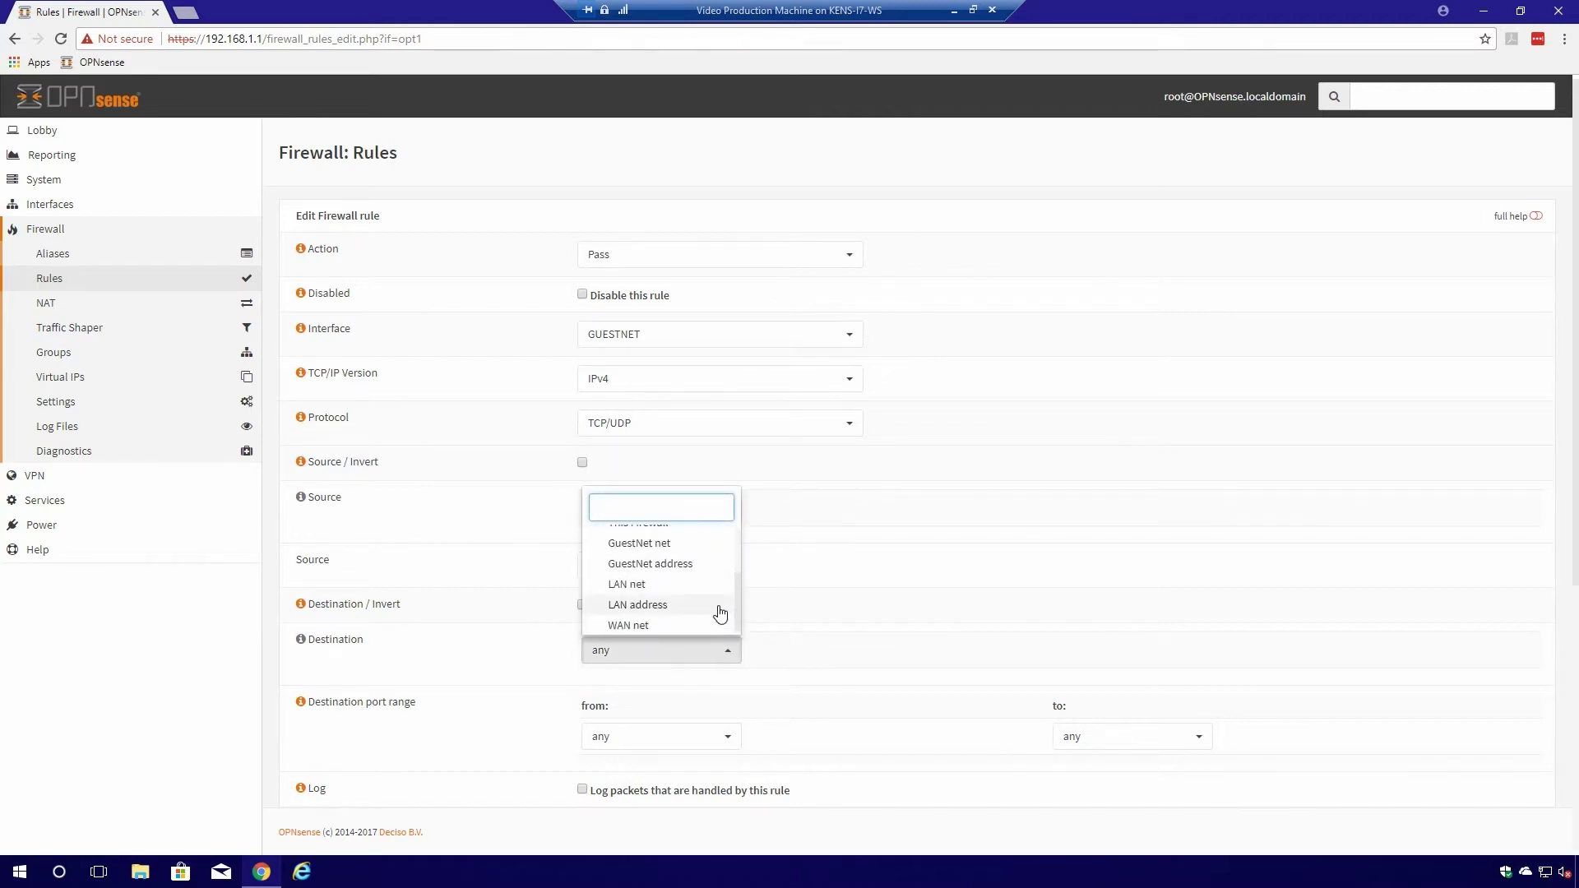
click(693, 567)
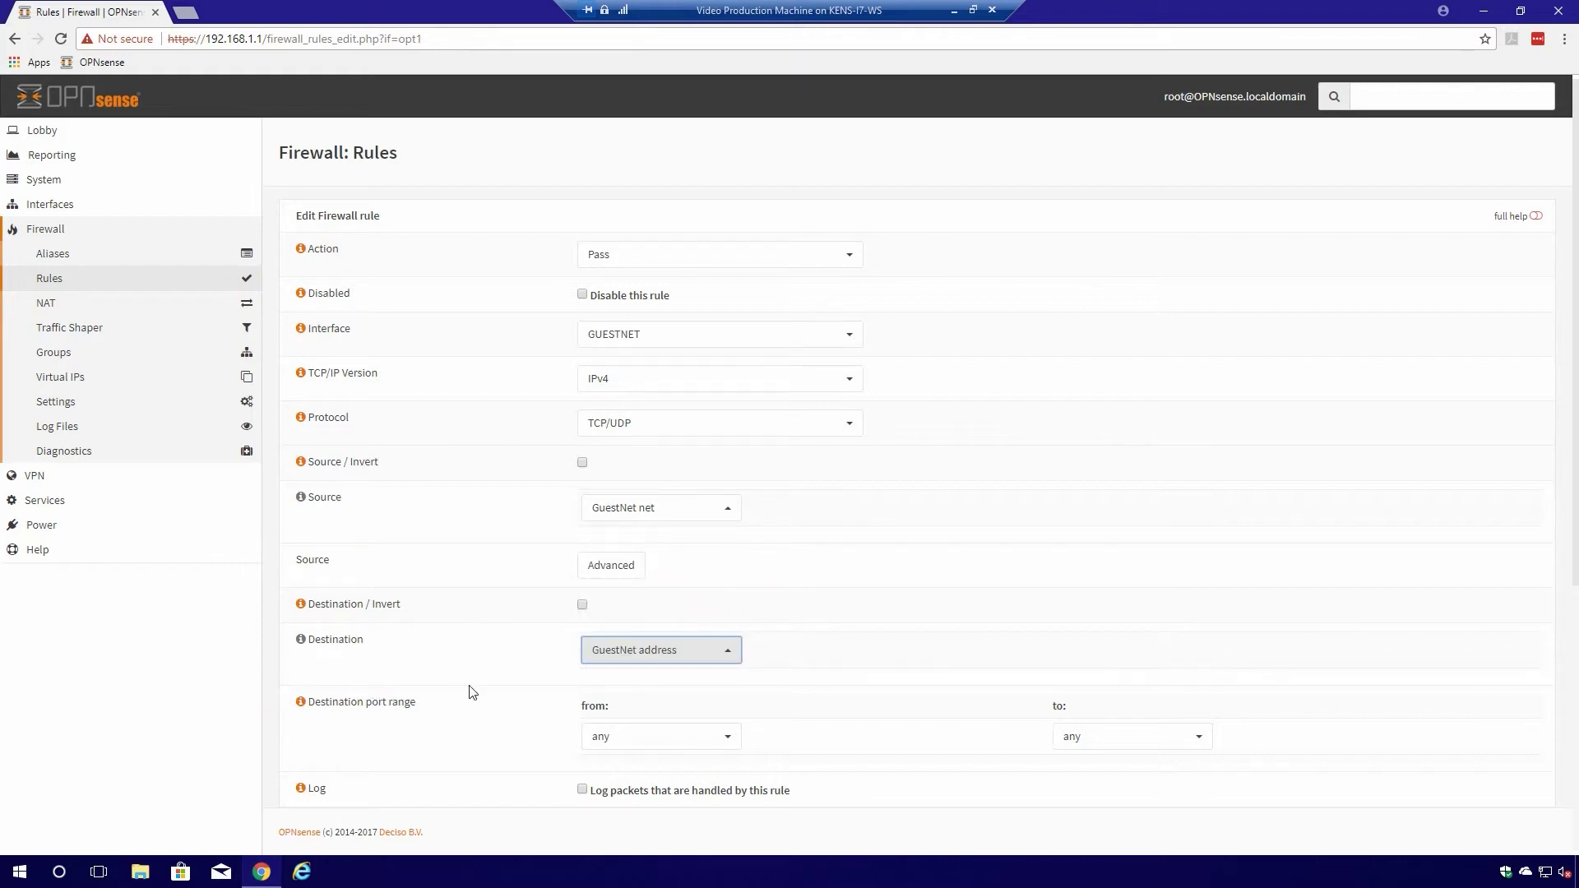
click(729, 736)
click(635, 720)
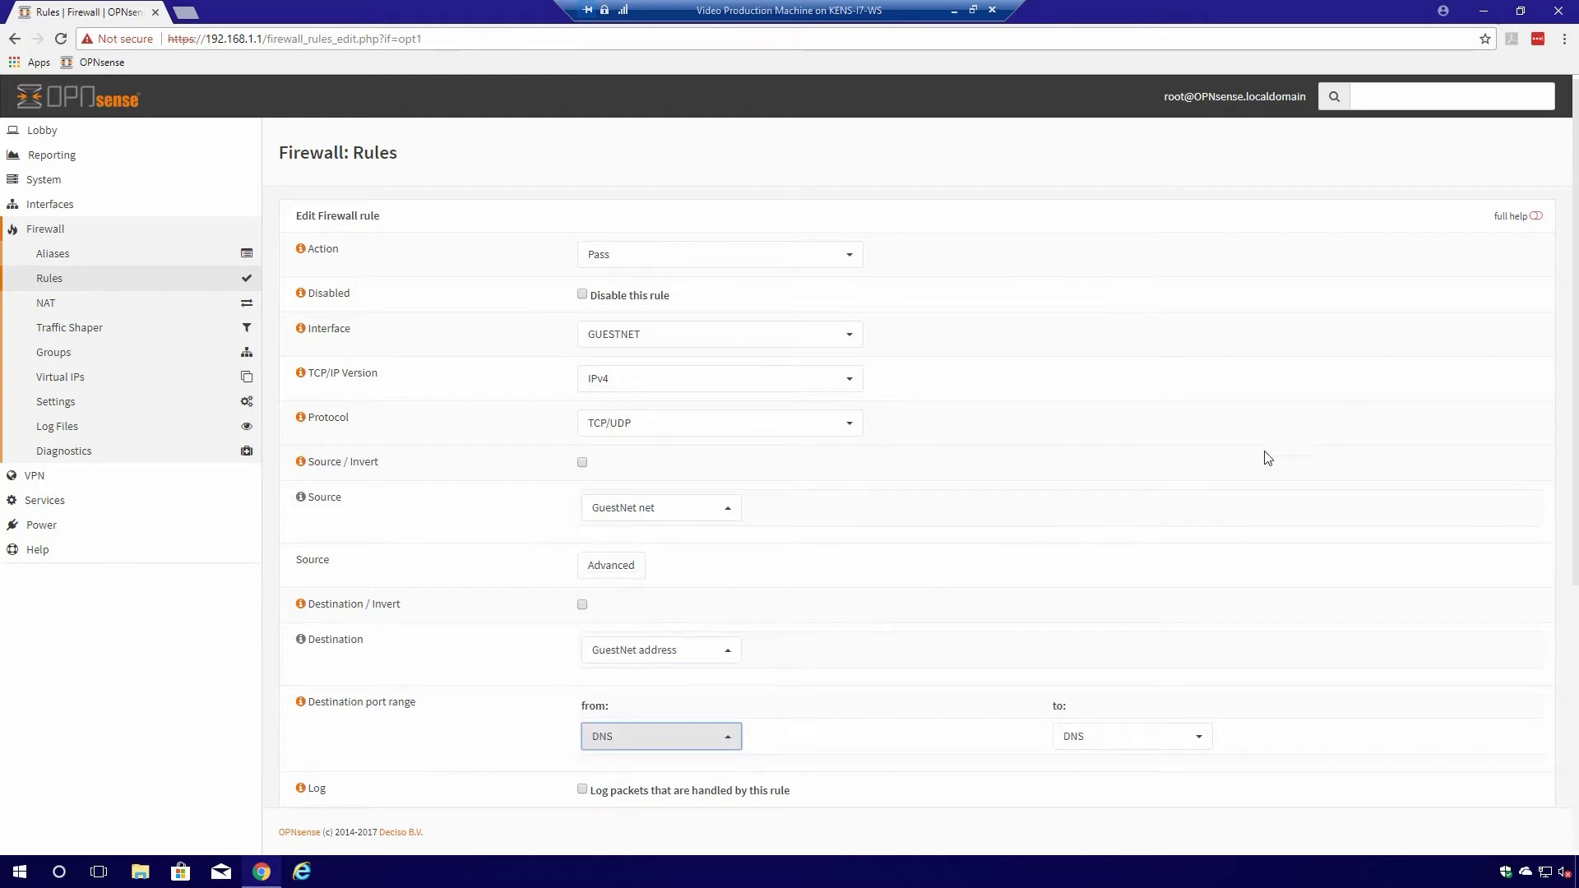
- Give the rule category 'GuestNet Basic Rules' and description 'Allow DNS', then save
scroll(1242, 473, down, 3)
scroll(1198, 493, down, 2)
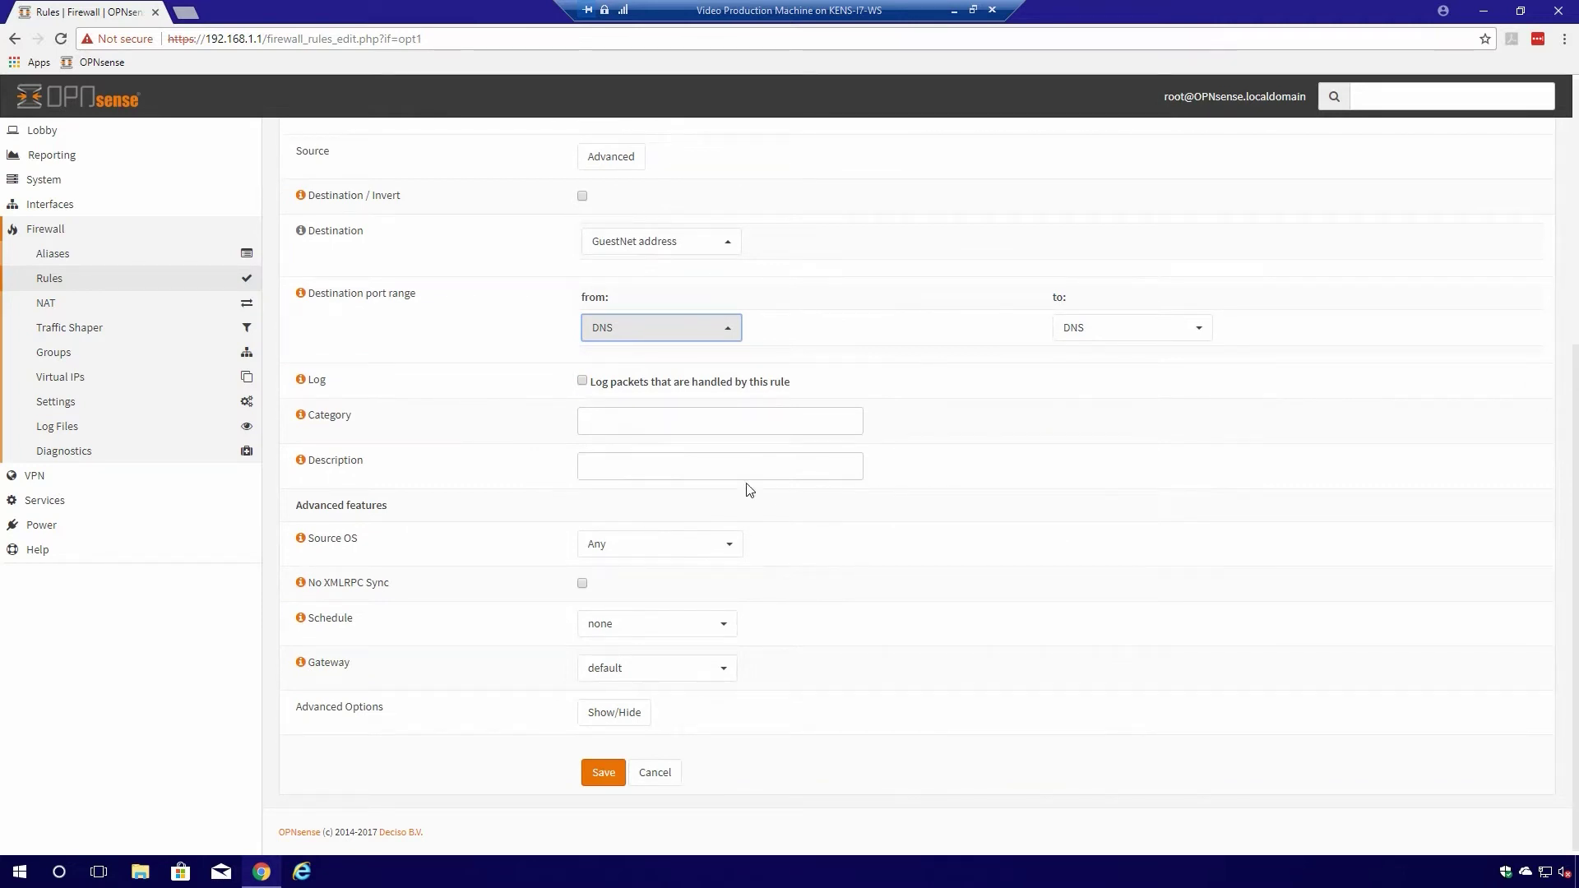
click(606, 424)
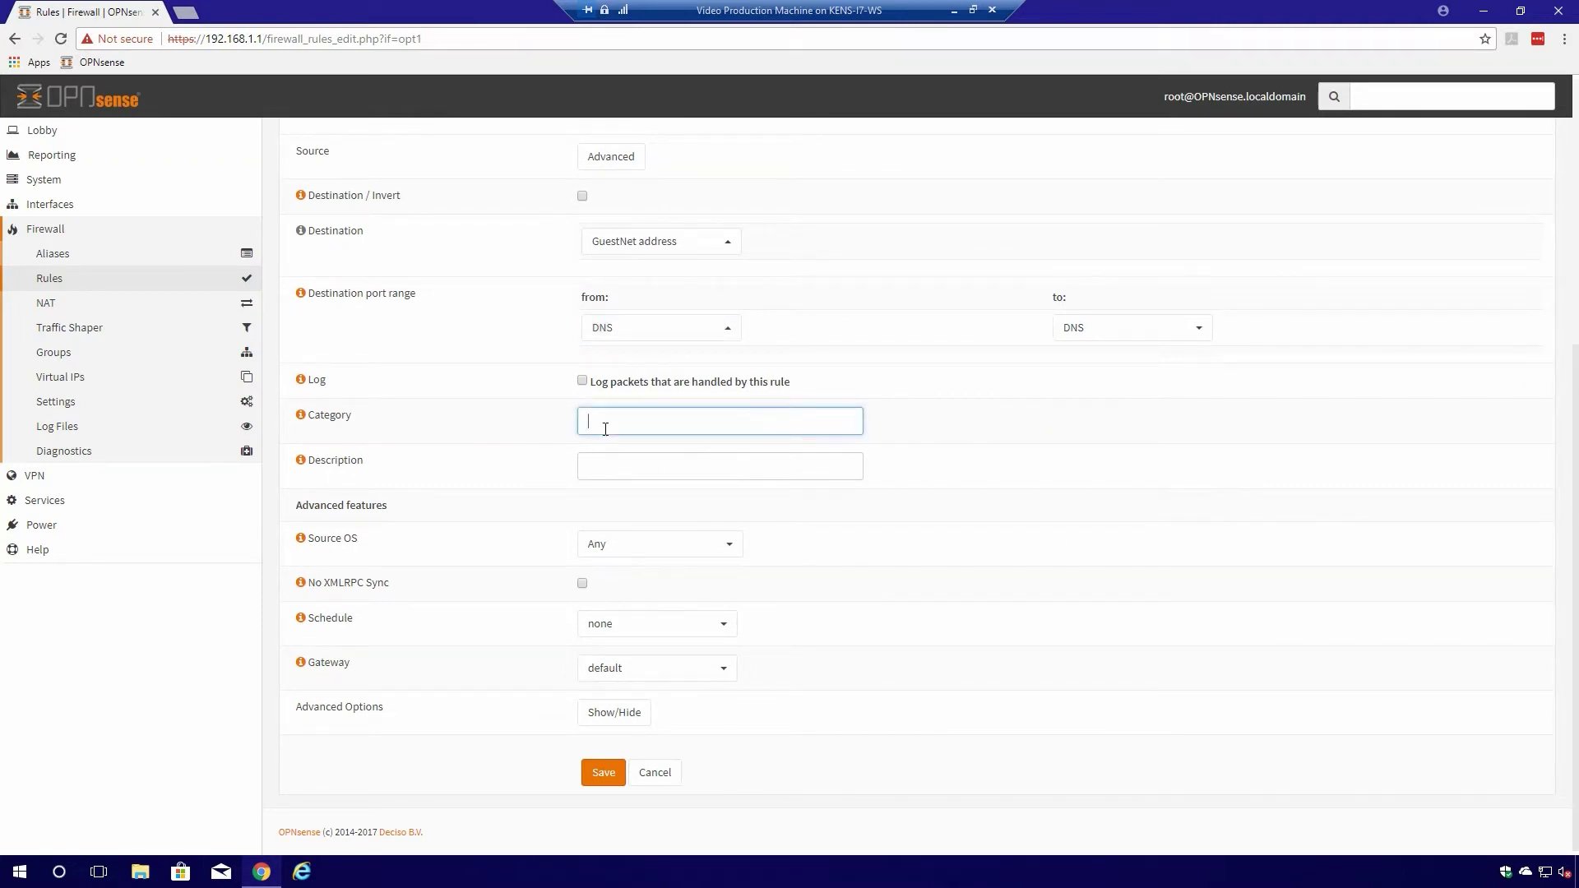
text(GuestNet Basic Rules)
click(618, 466)
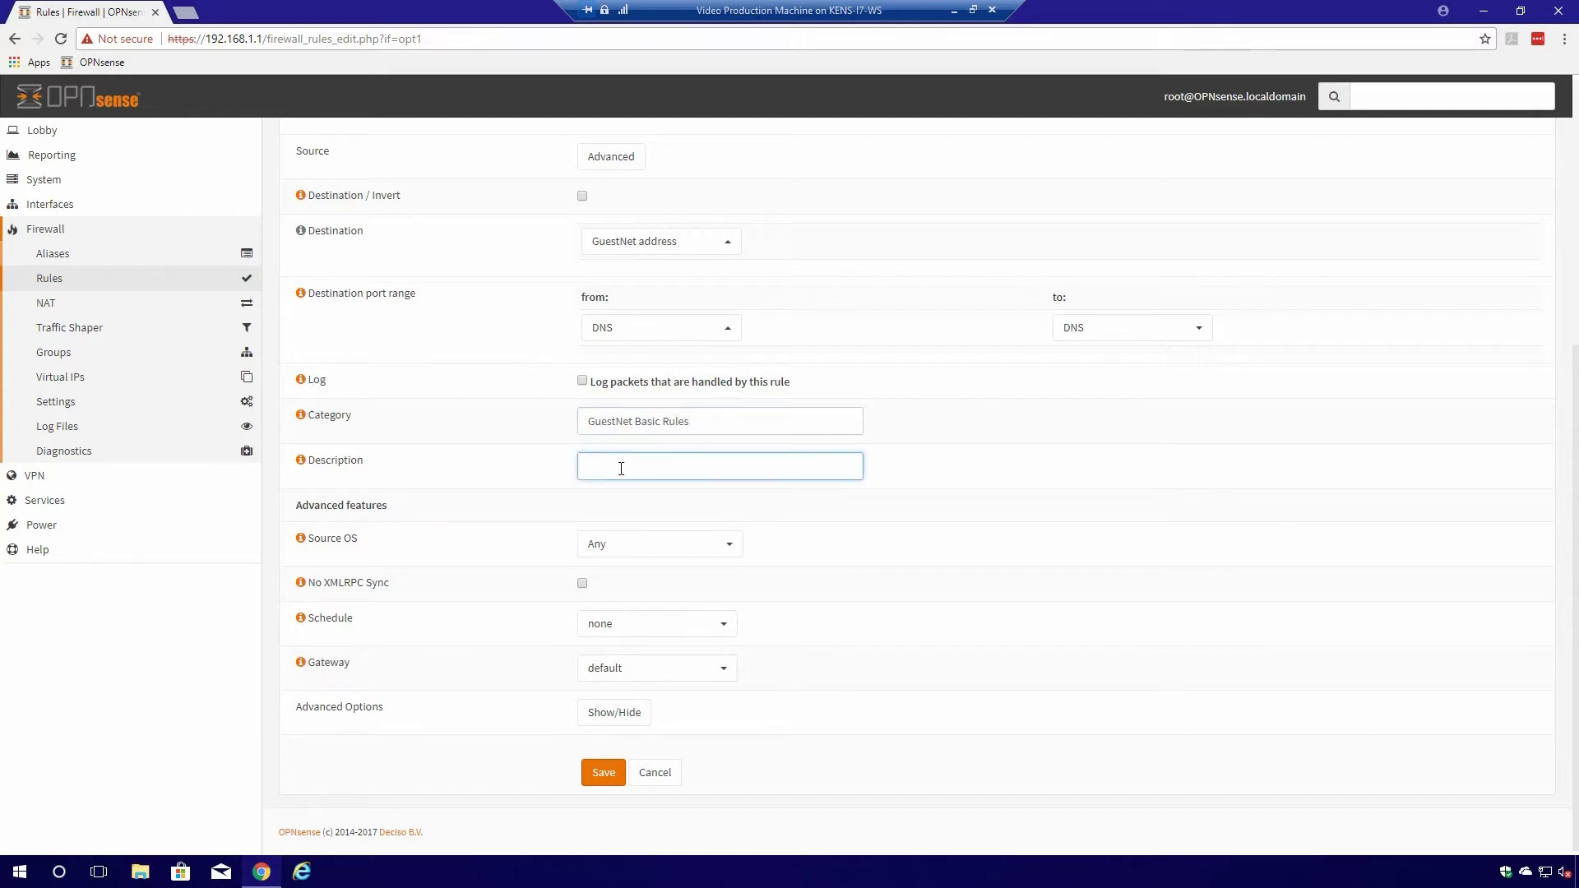
text(Allow DNS)
click(603, 772)
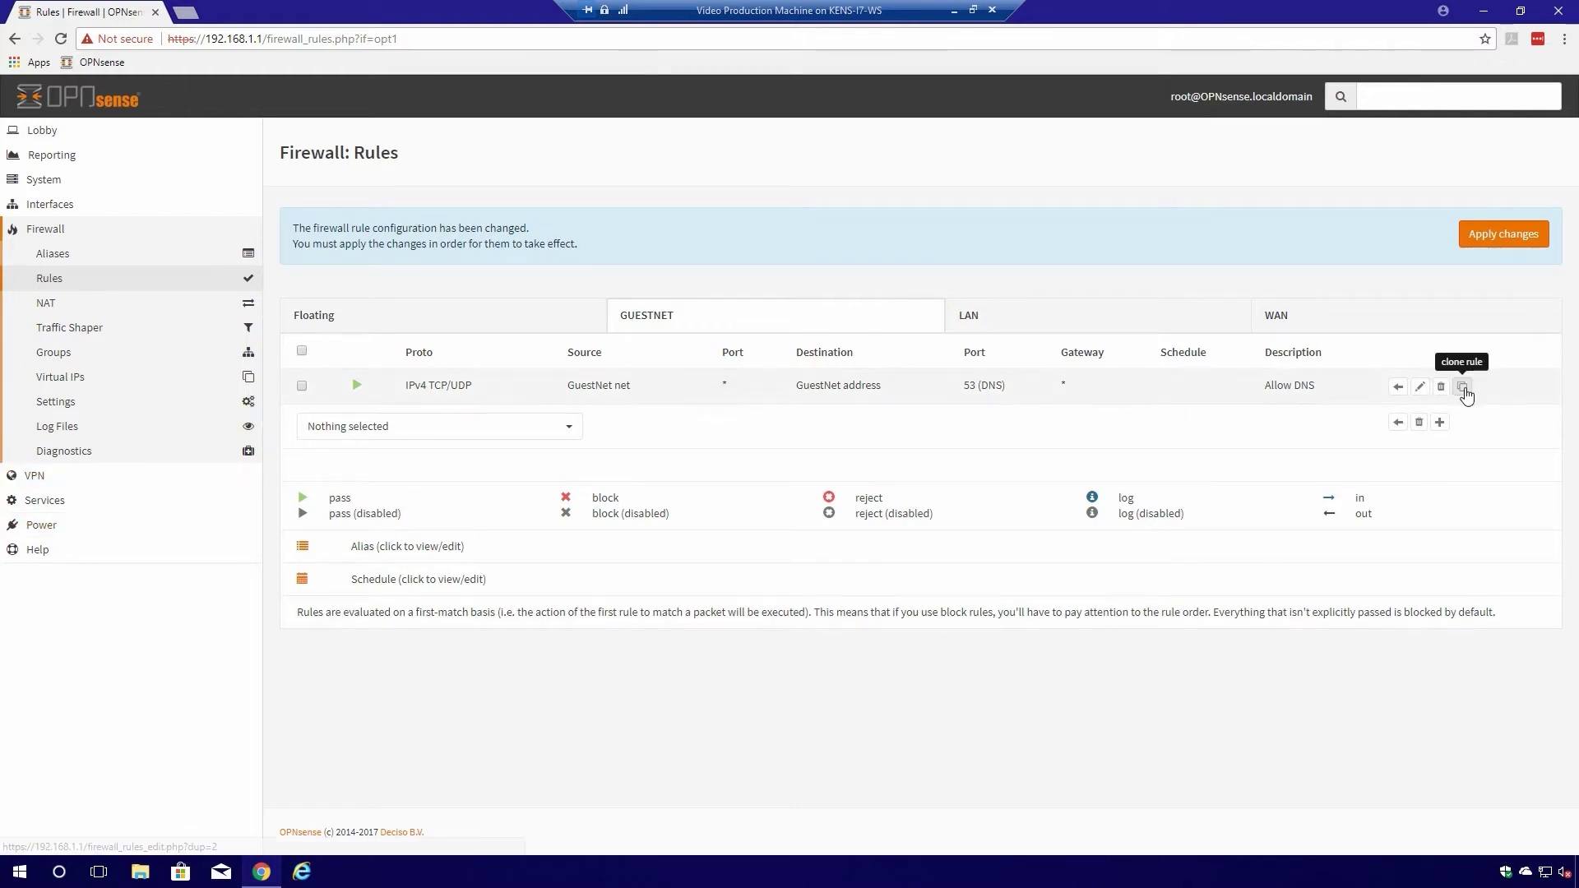
- Clone the Allow DNS rule and restrict the copy to TCP
click(1463, 388)
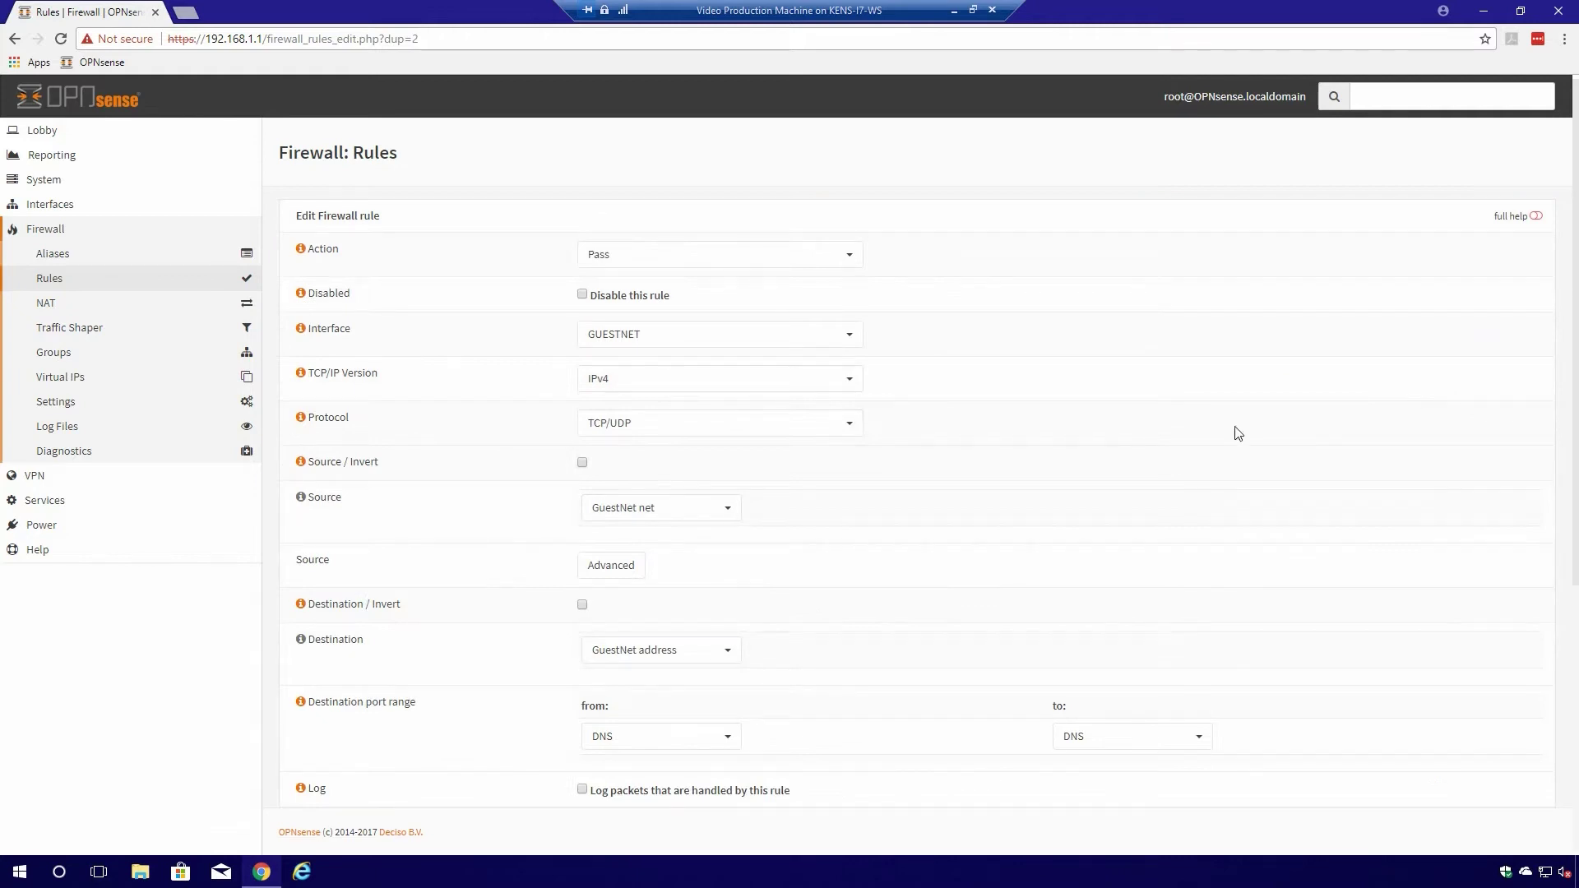
click(764, 431)
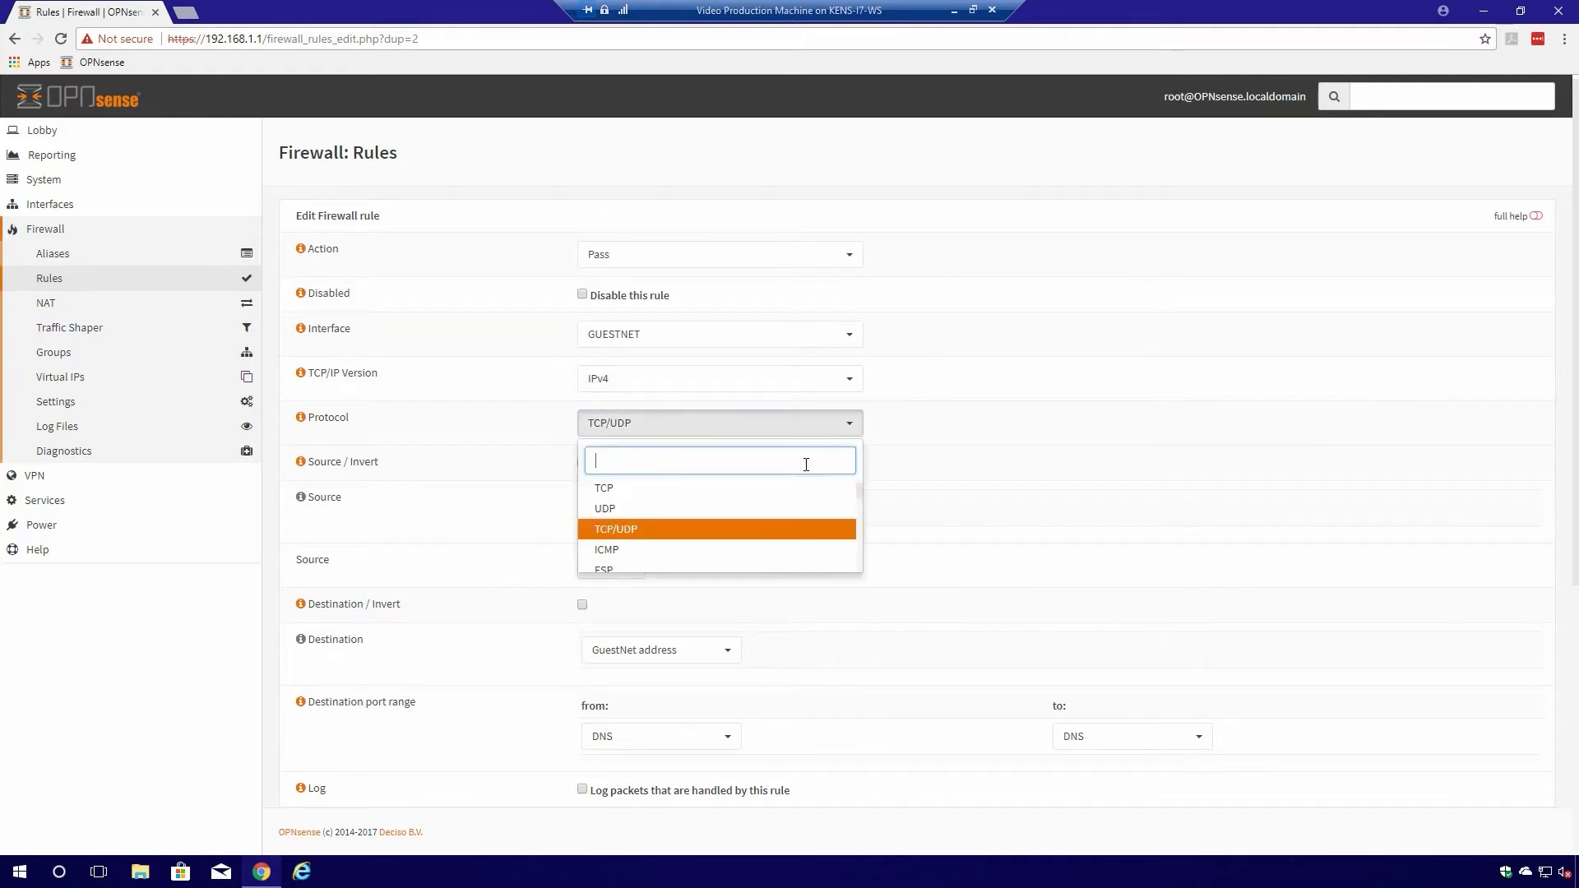
click(627, 498)
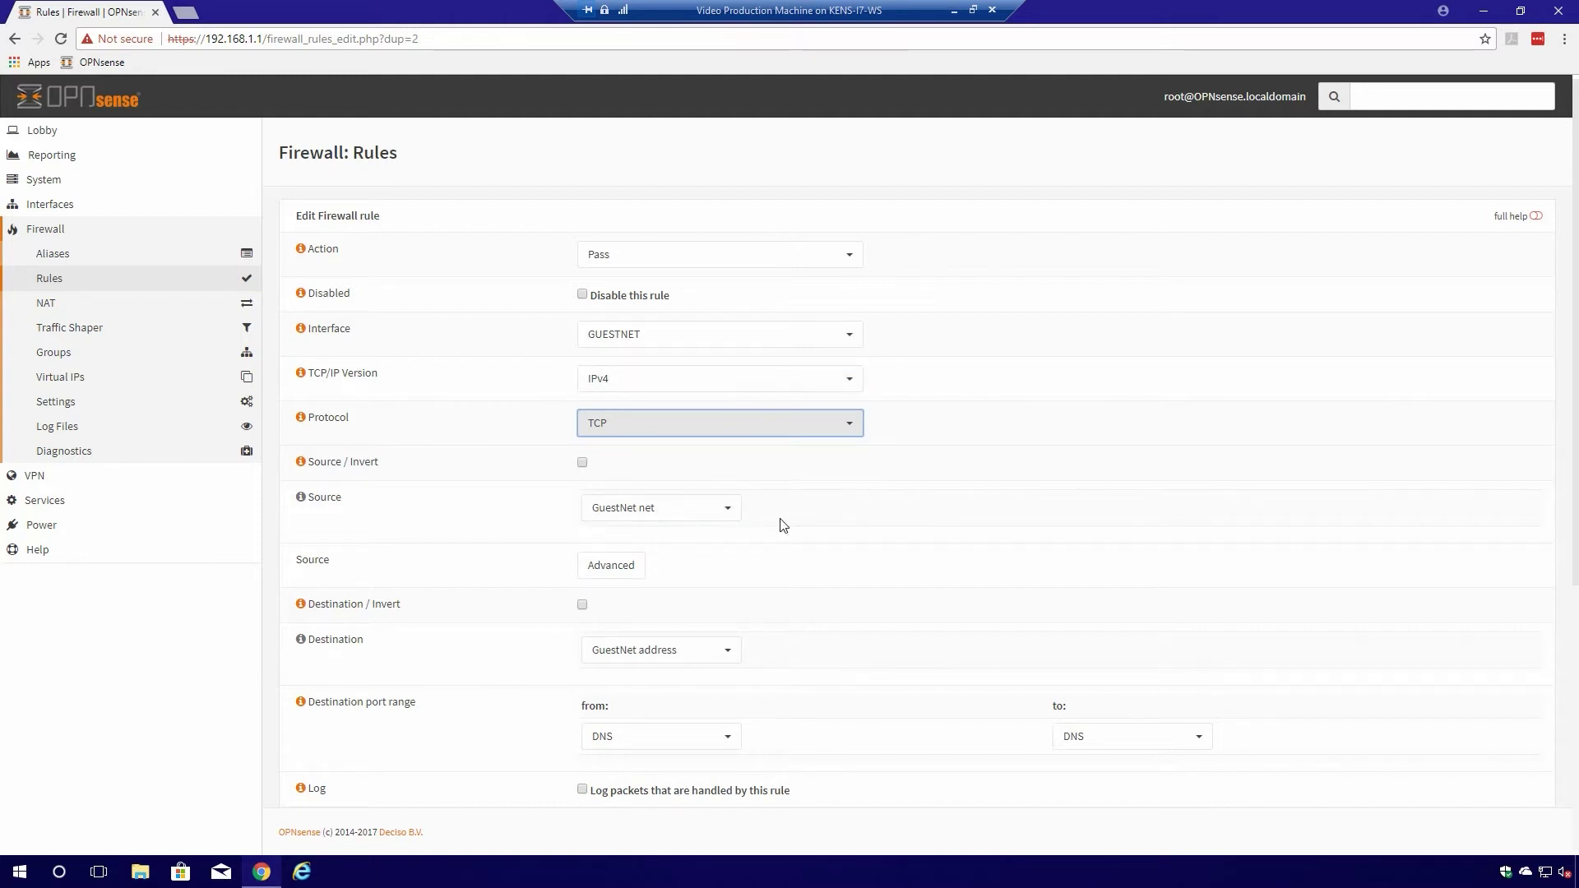
- Change the destination port range to custom ports 8000 to 10000
scroll(783, 525, down, 3)
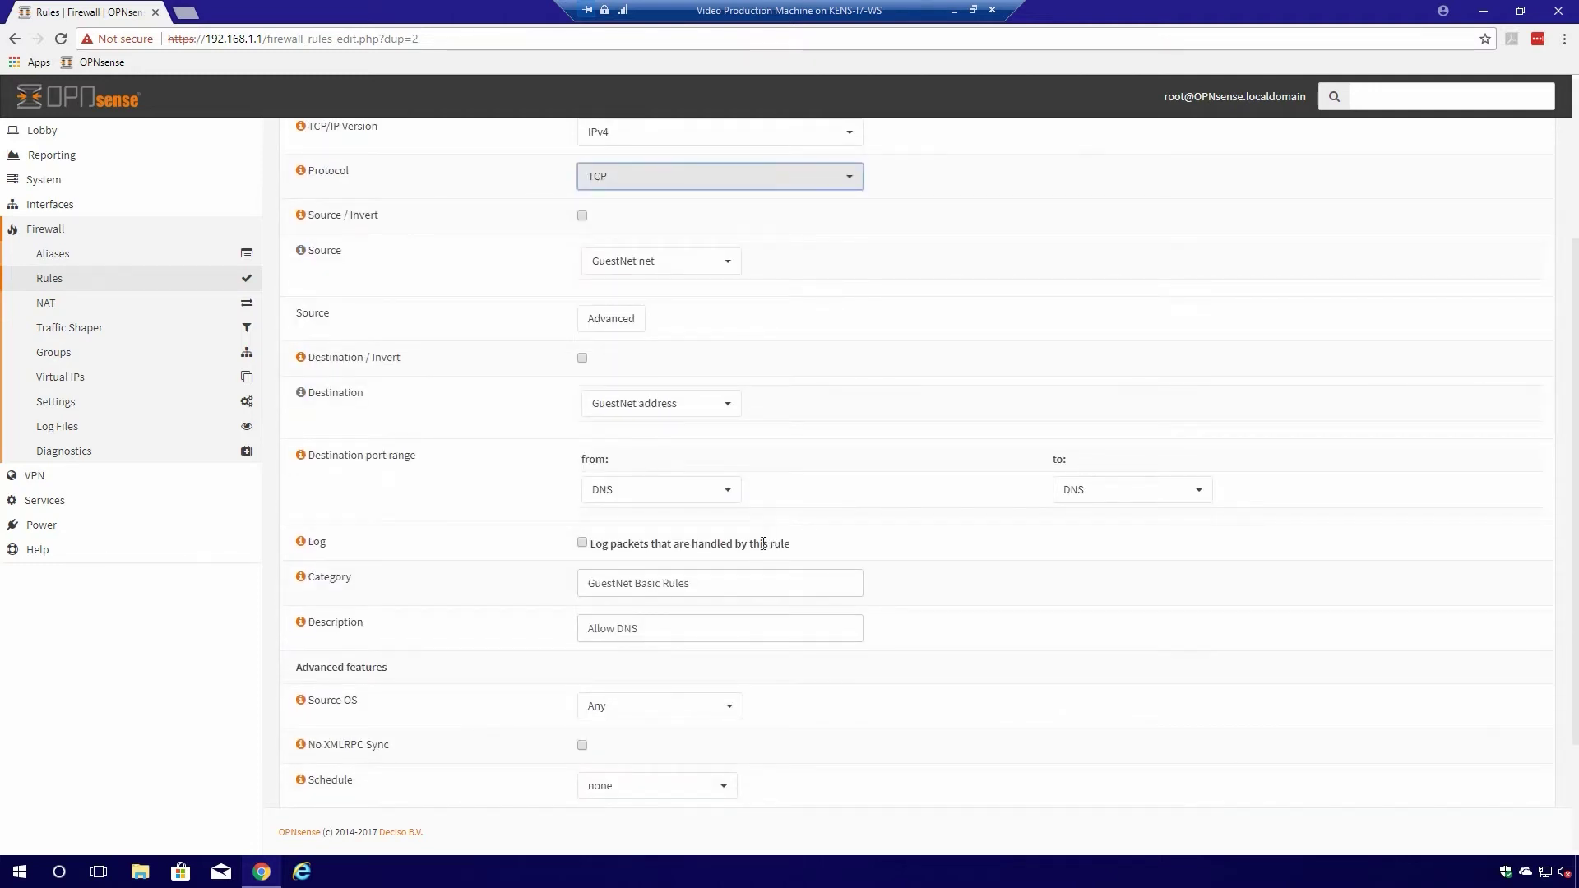
click(671, 503)
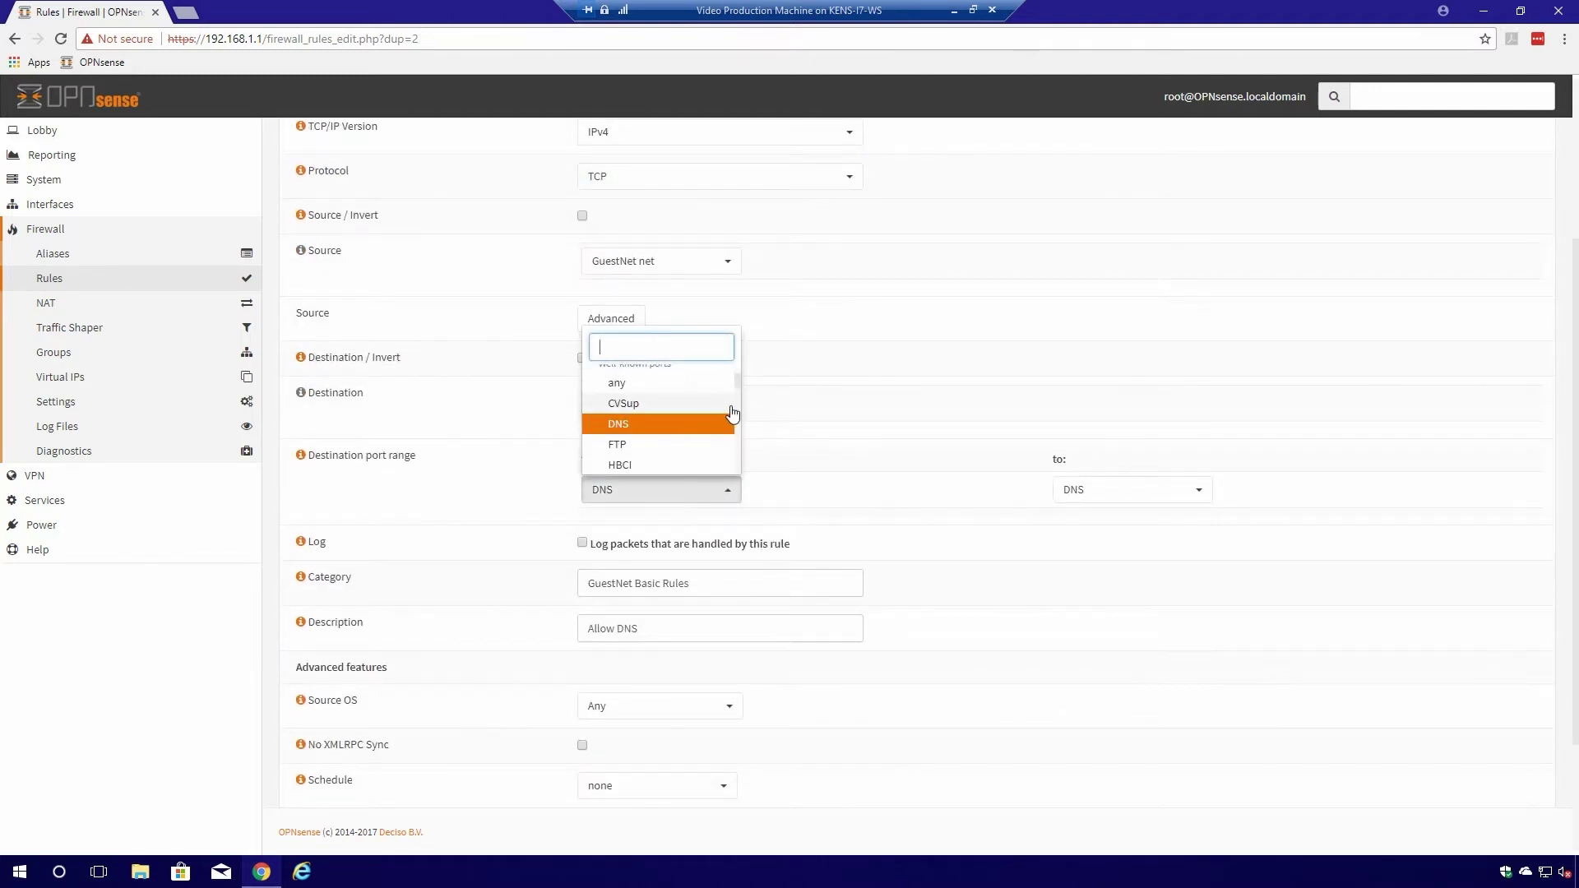
scroll(701, 403, up, 1)
click(658, 375)
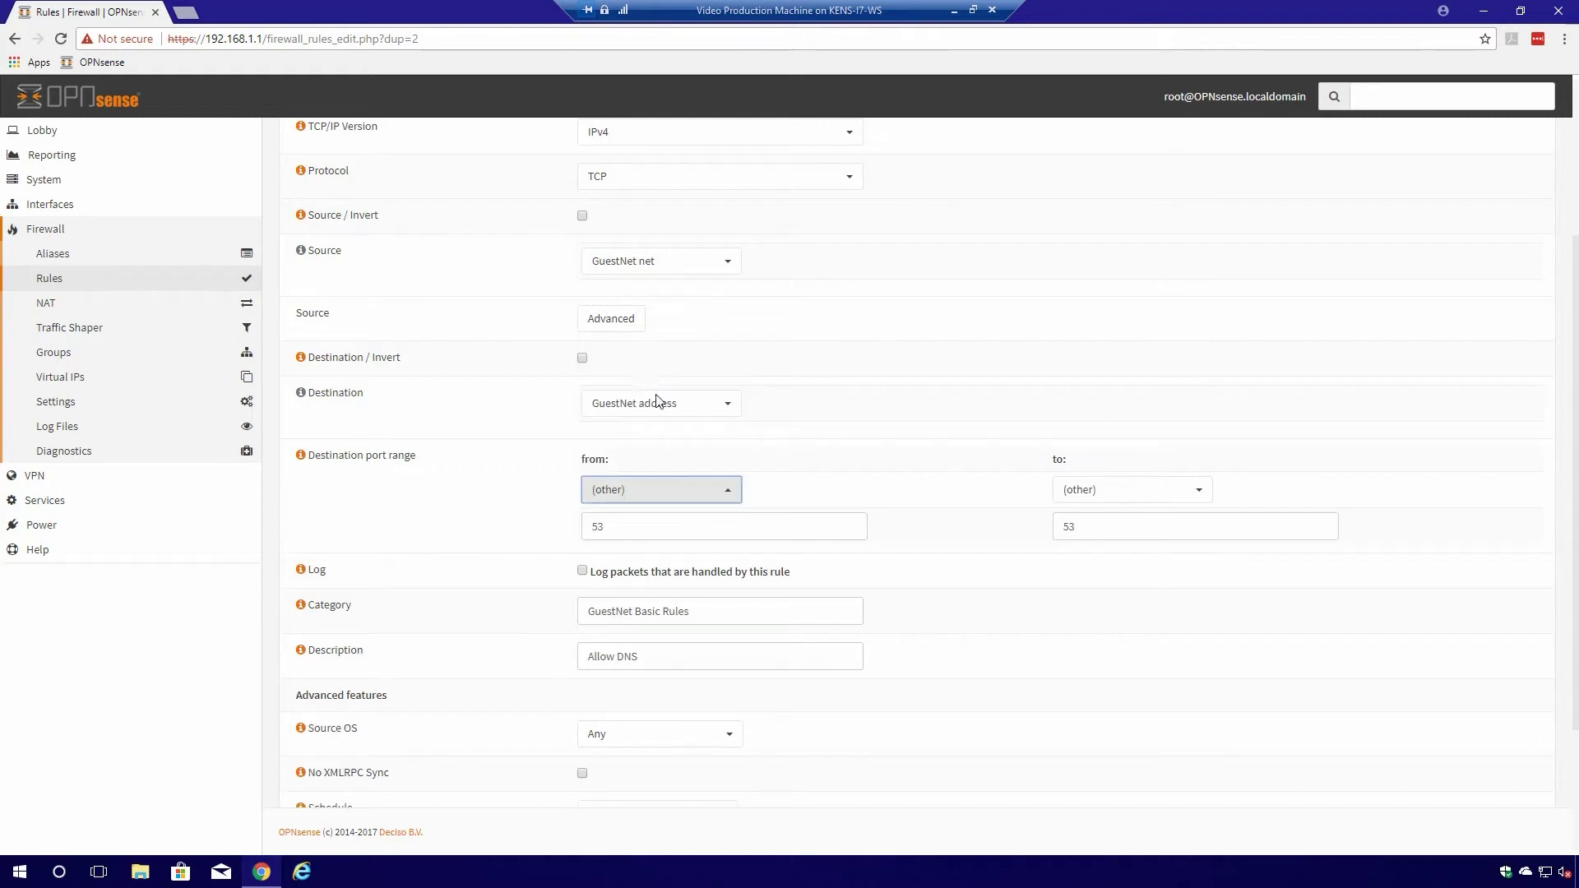
click(643, 533)
drag(635, 527, 452, 528)
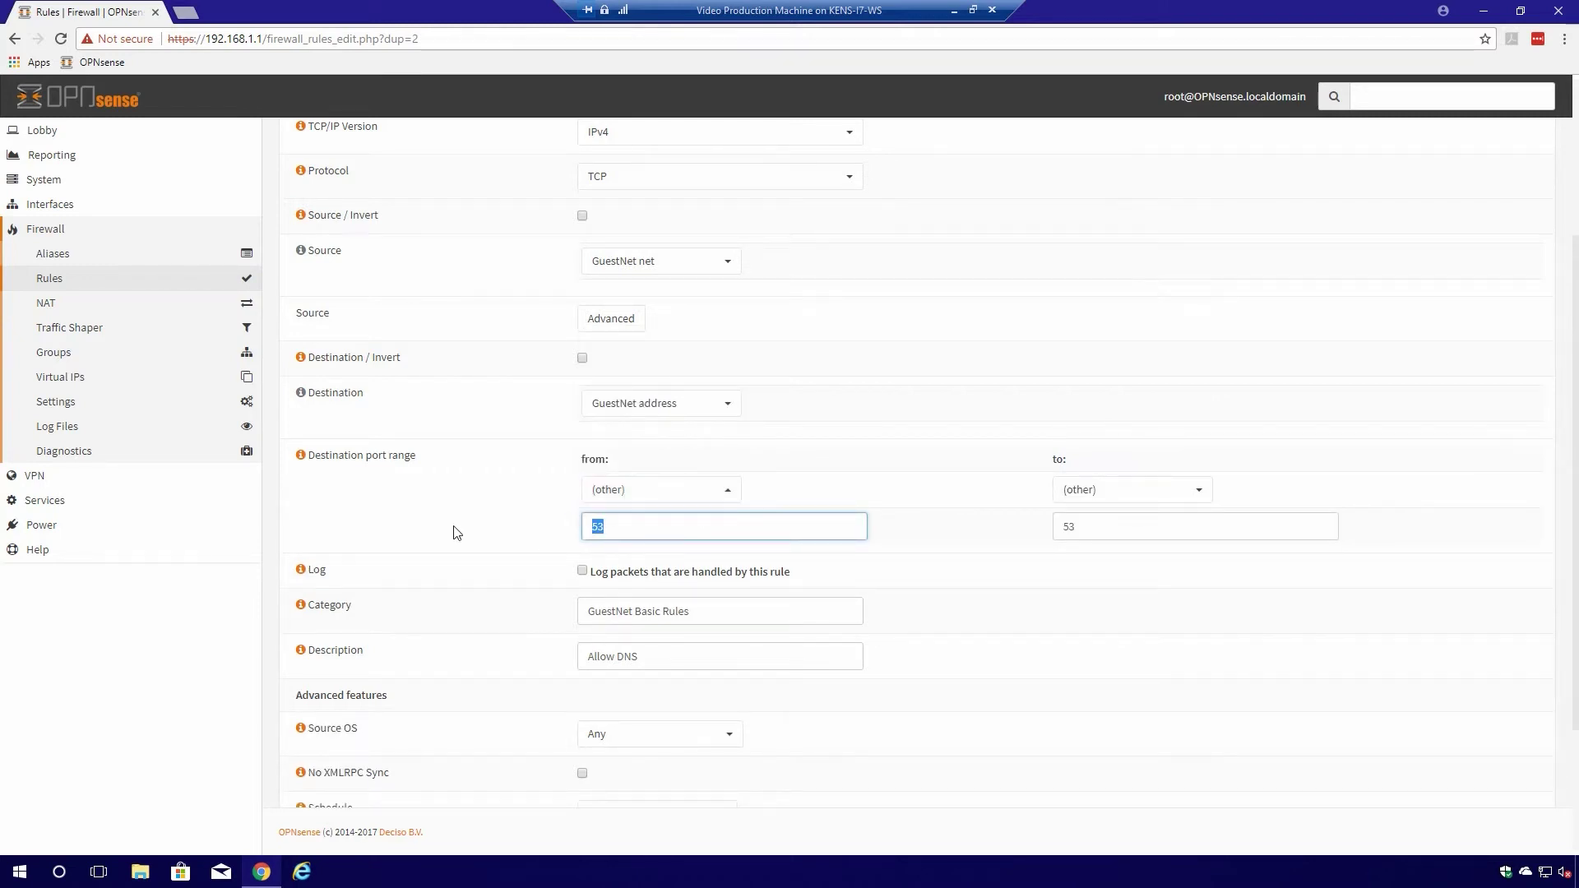
text(8000)
double_click(1066, 536)
text(7)
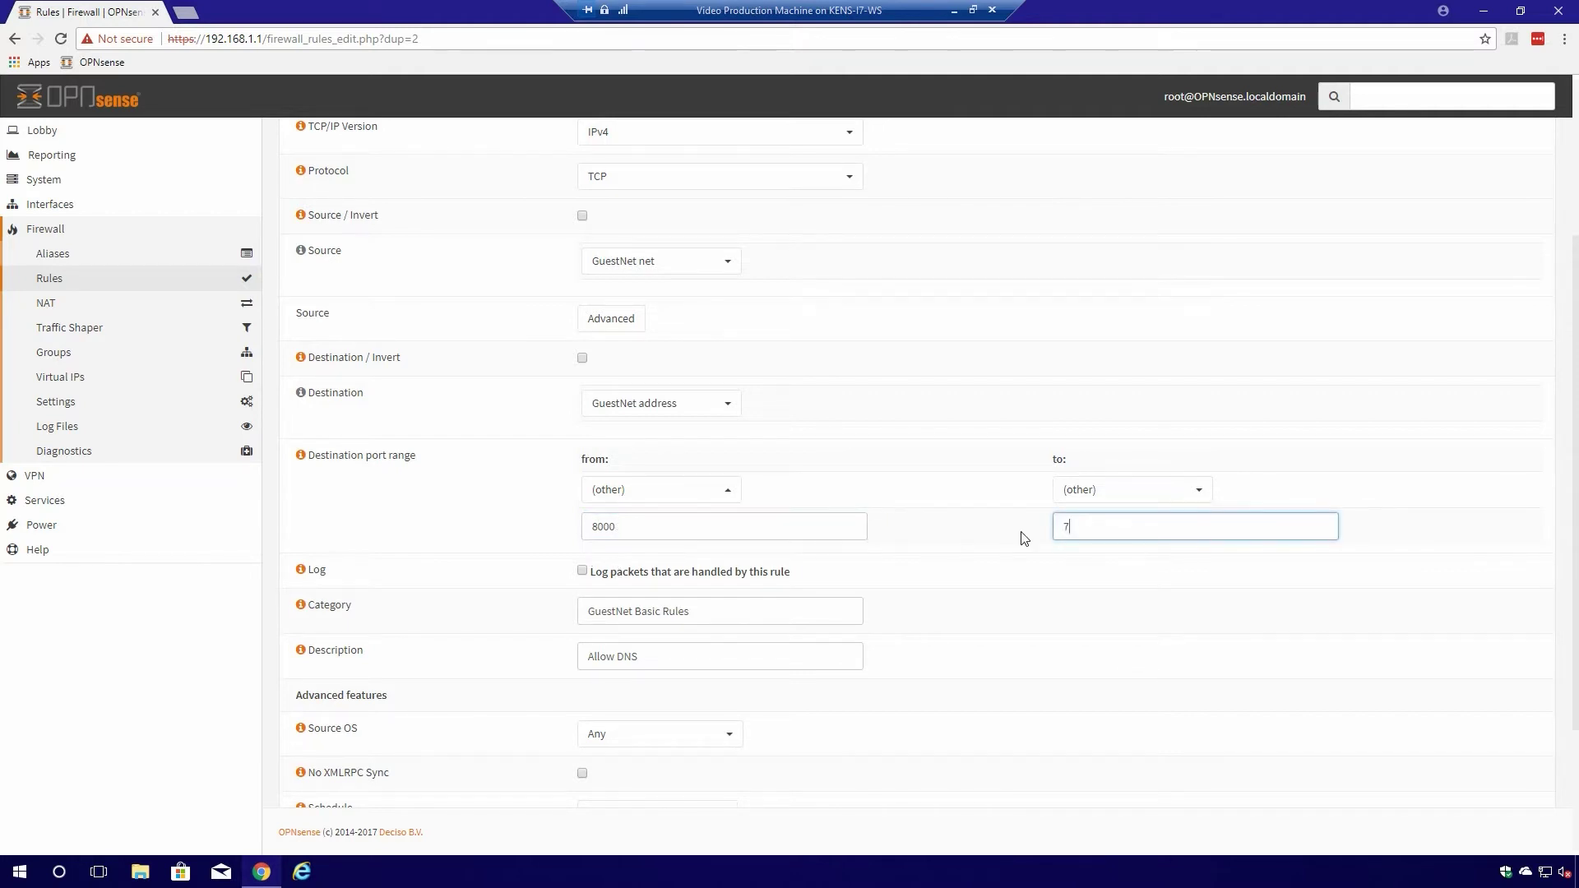
text(10000)
- Rename the description to 'Allow Captive Portal Login' and save the rule
click(623, 657)
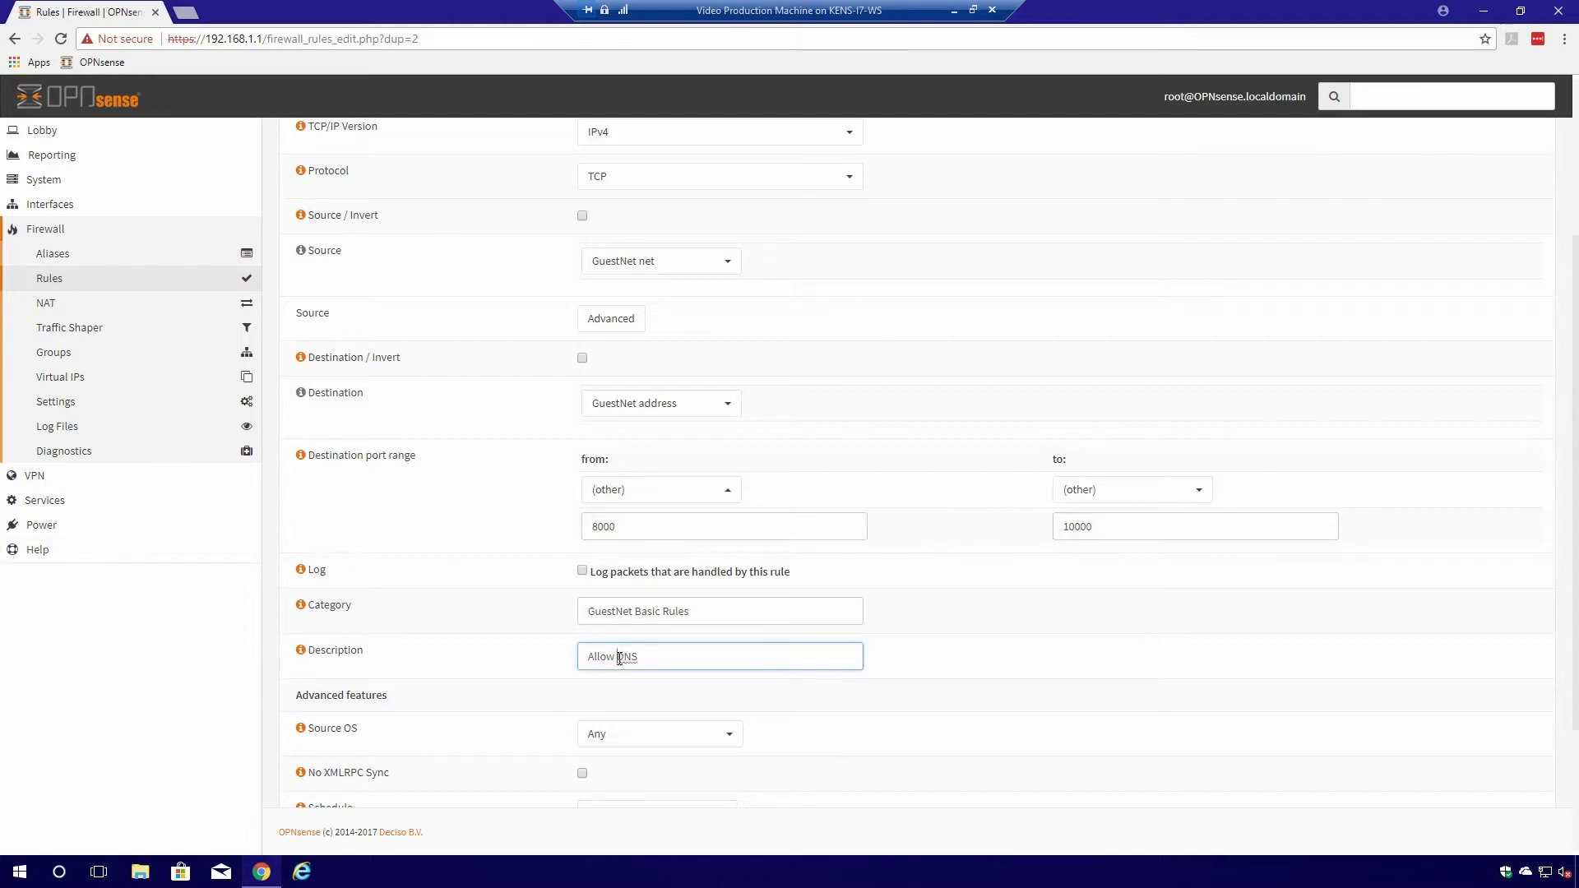
drag(620, 658, 658, 654)
text(Captive Portal Login)
scroll(789, 649, down, 3)
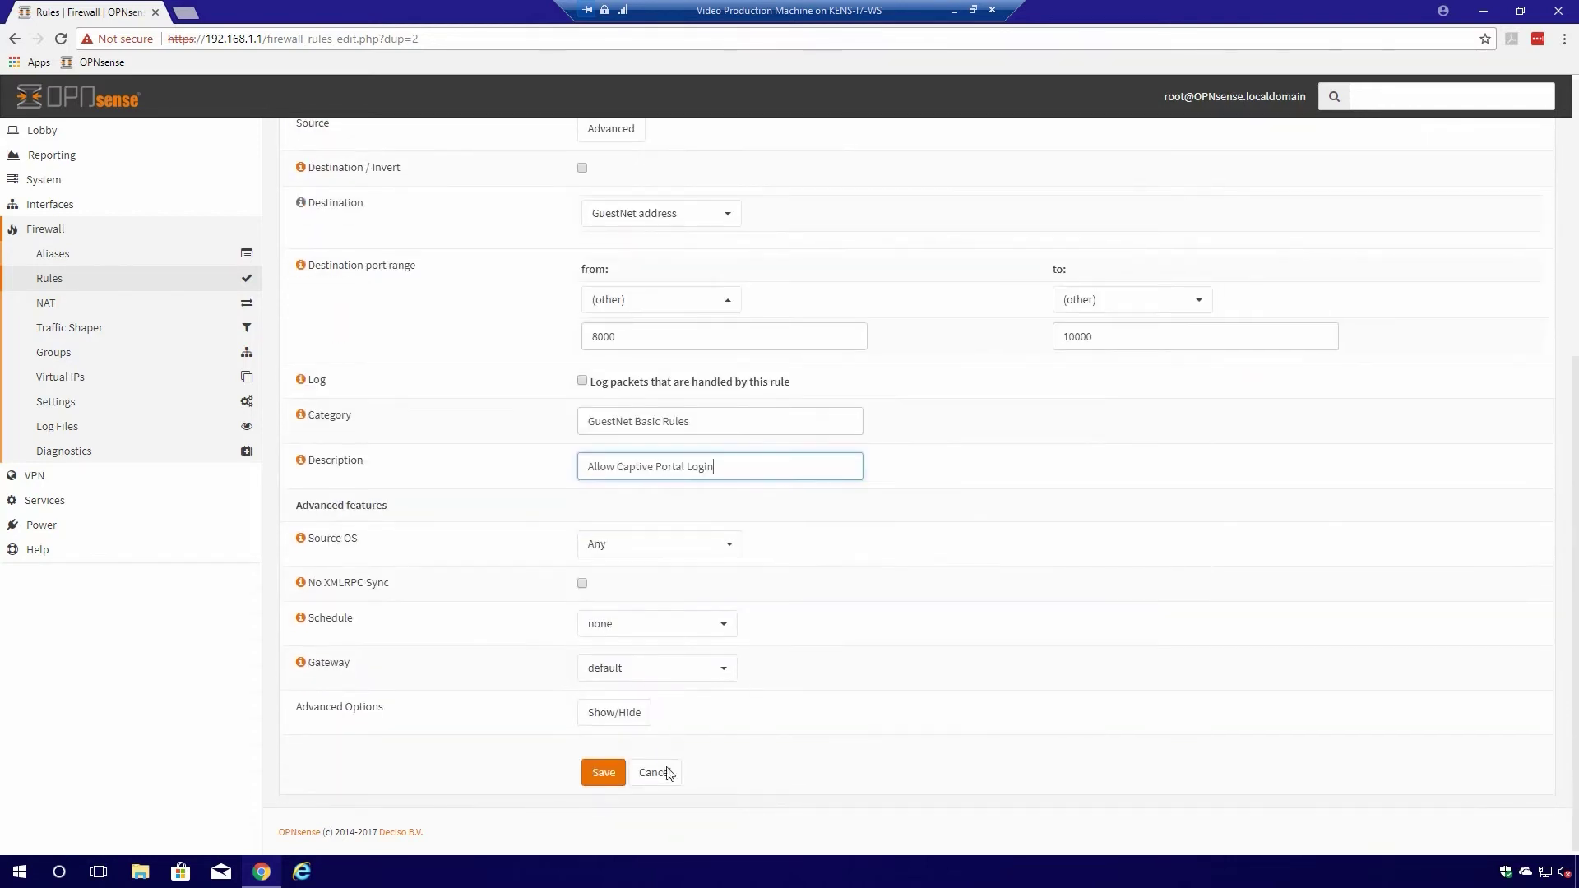
click(600, 764)
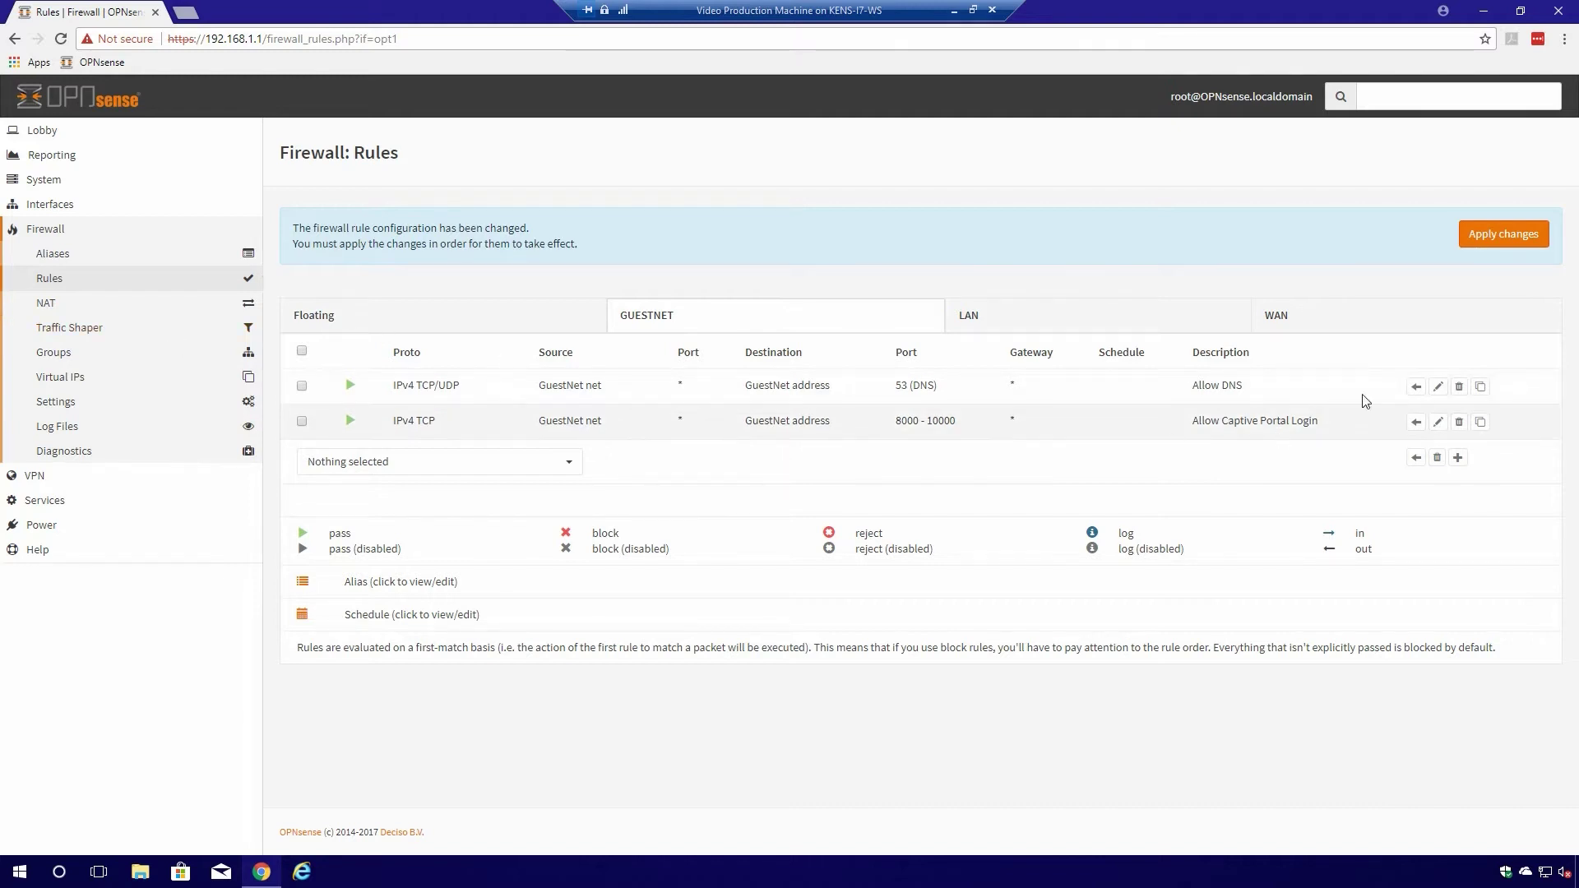
- Create a new Block rule from GuestNet net to LAN net
click(1459, 458)
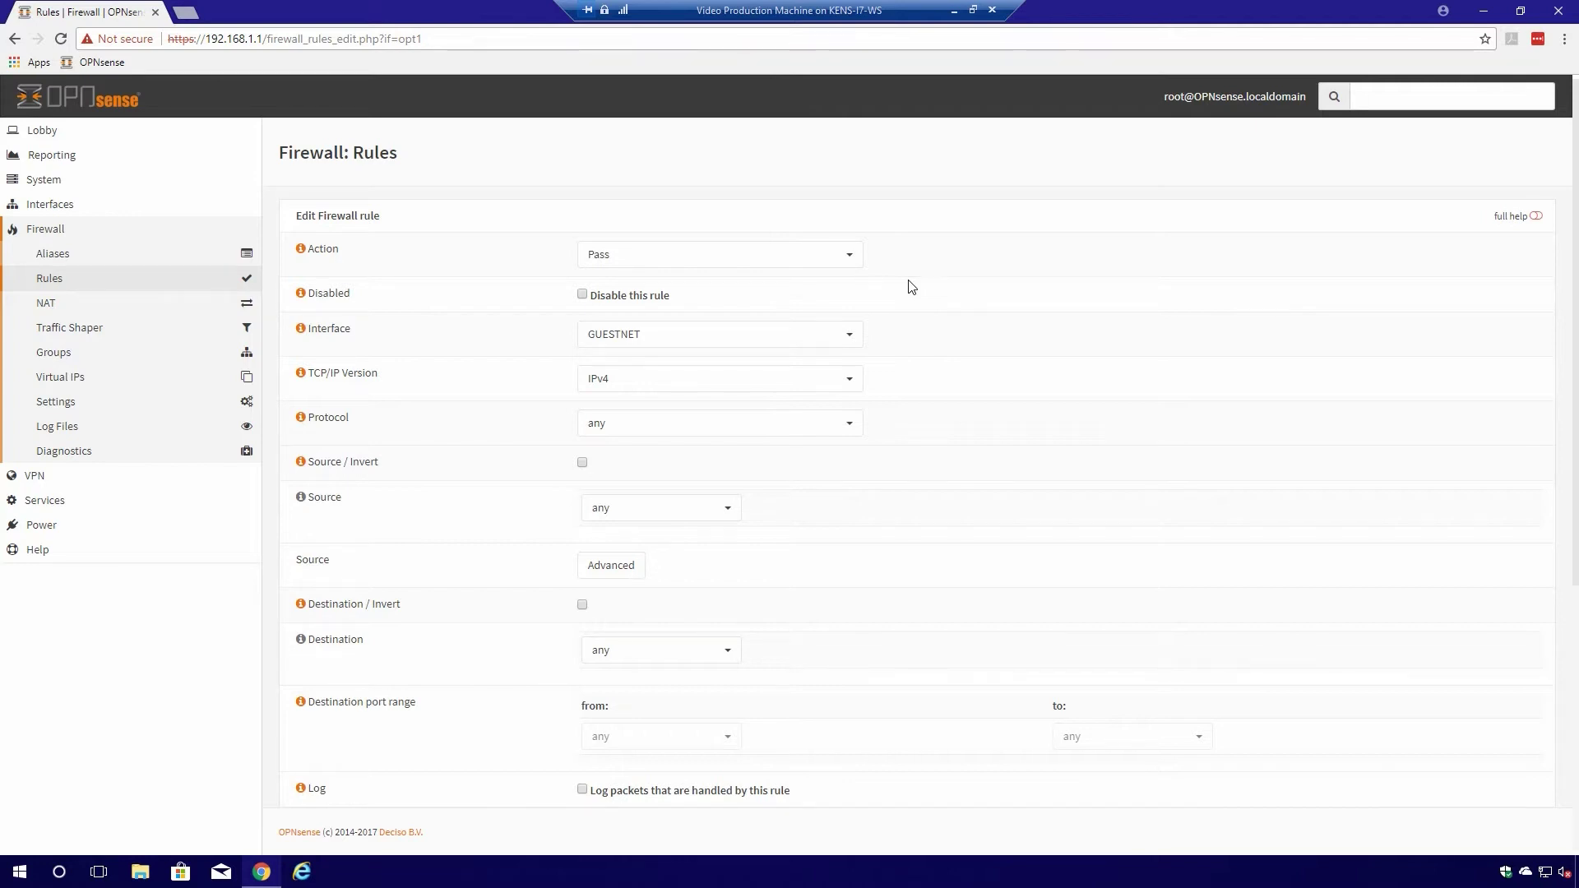
click(816, 263)
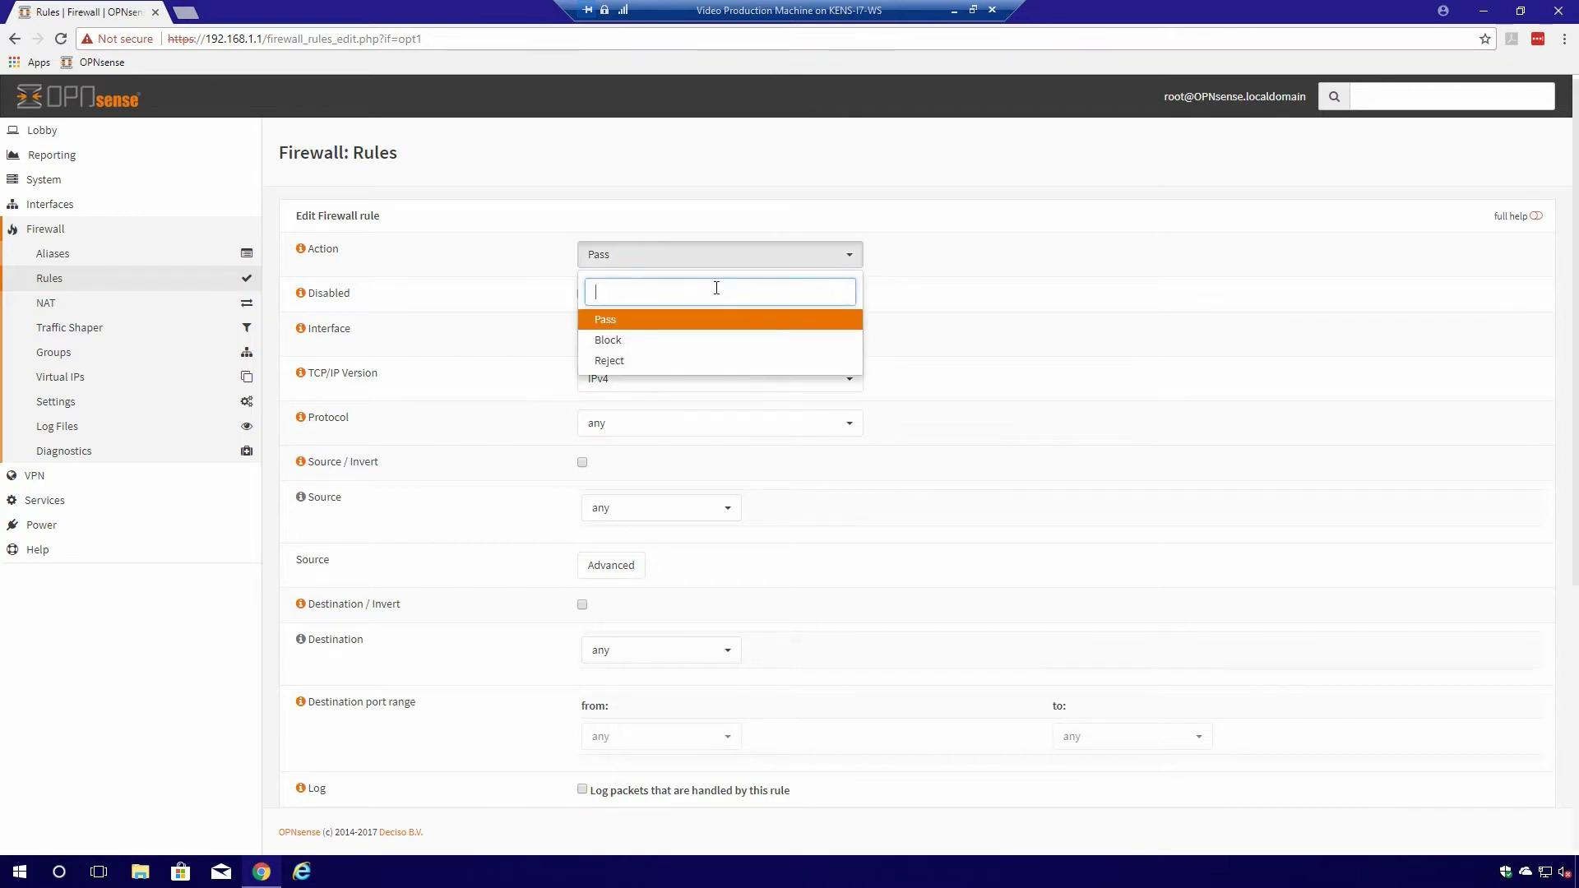
click(611, 344)
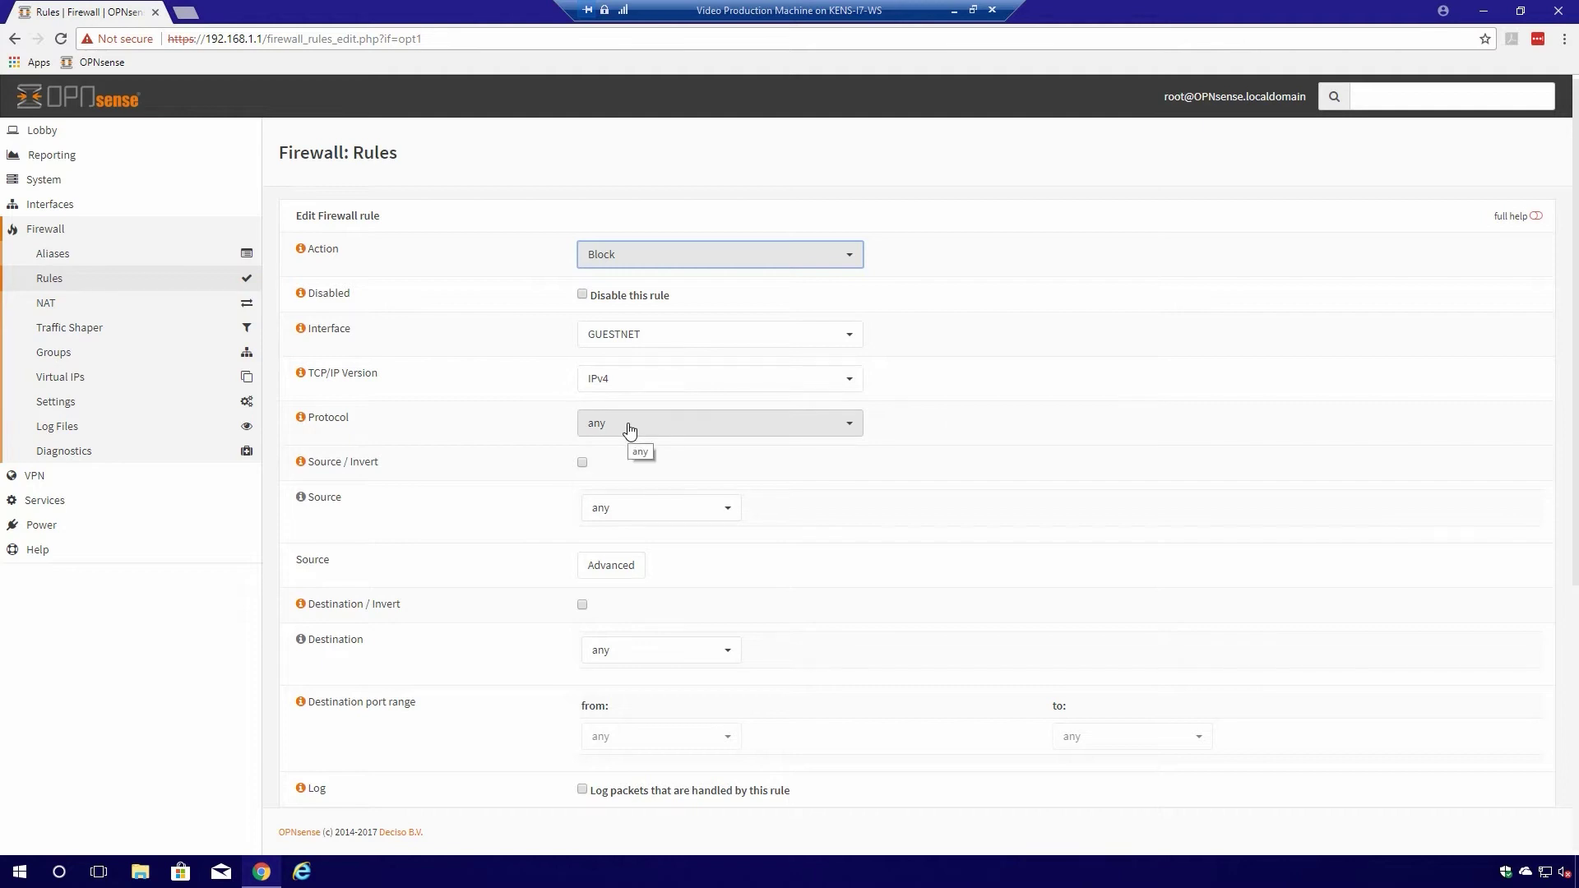
click(627, 514)
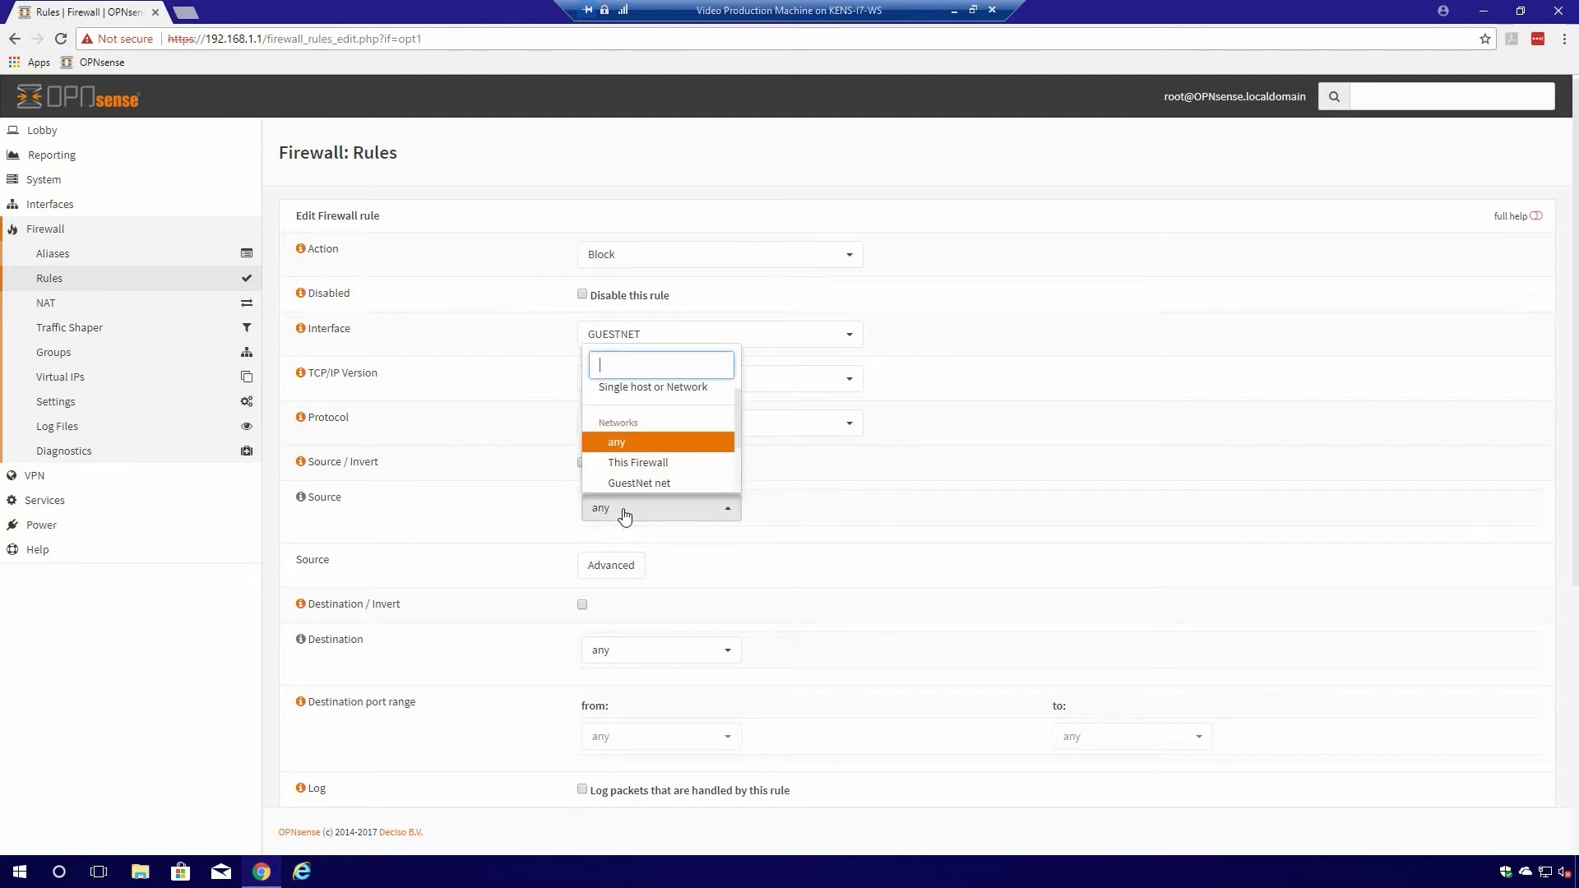
click(656, 485)
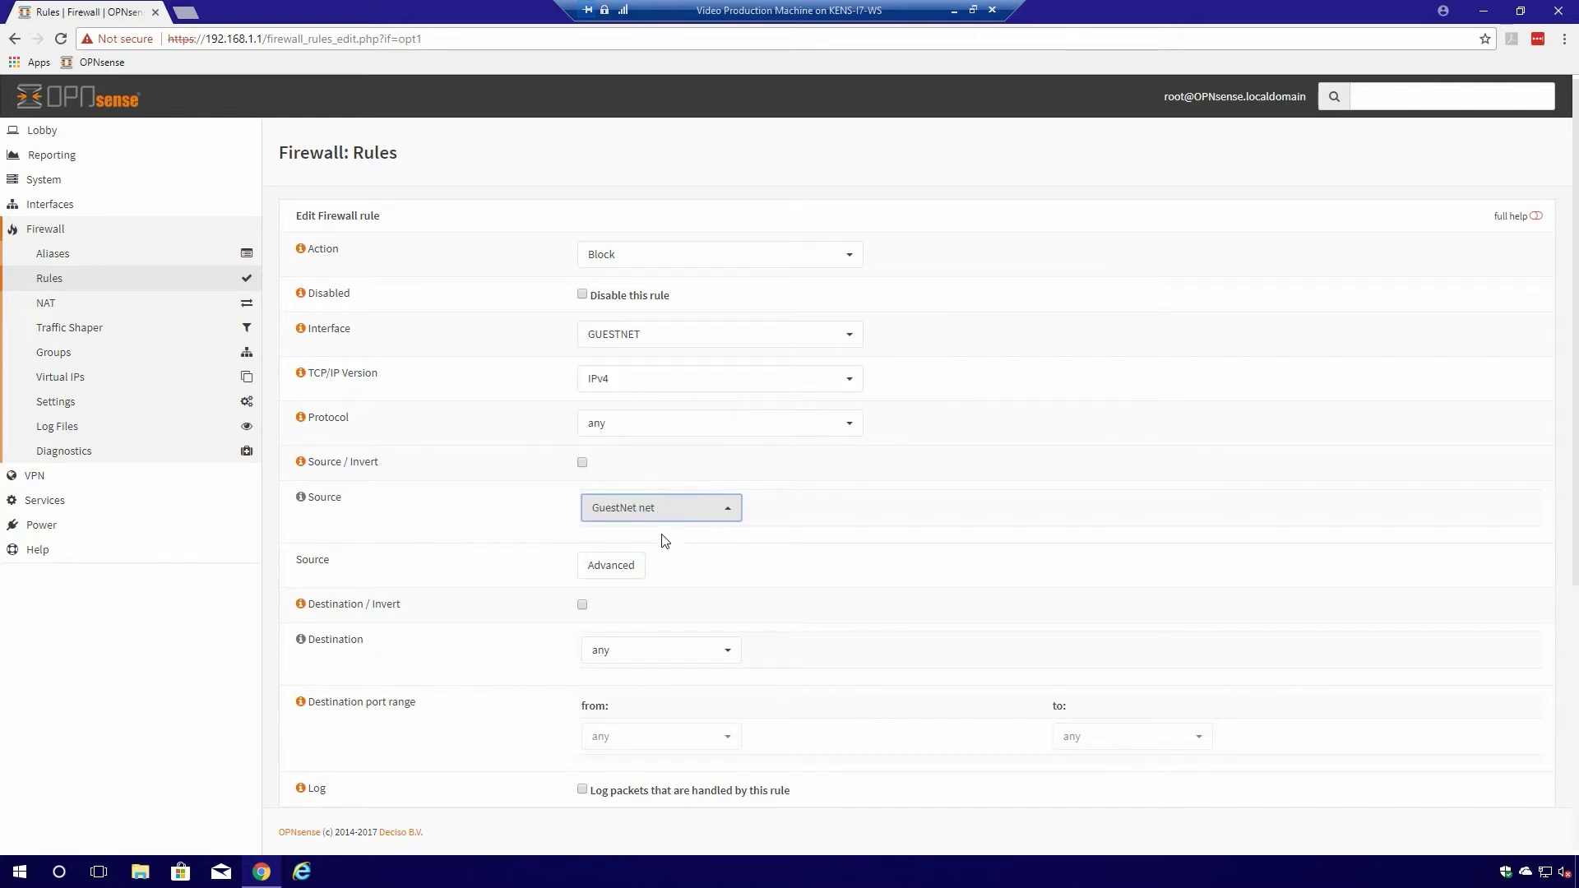
click(636, 649)
scroll(693, 609, down, 2)
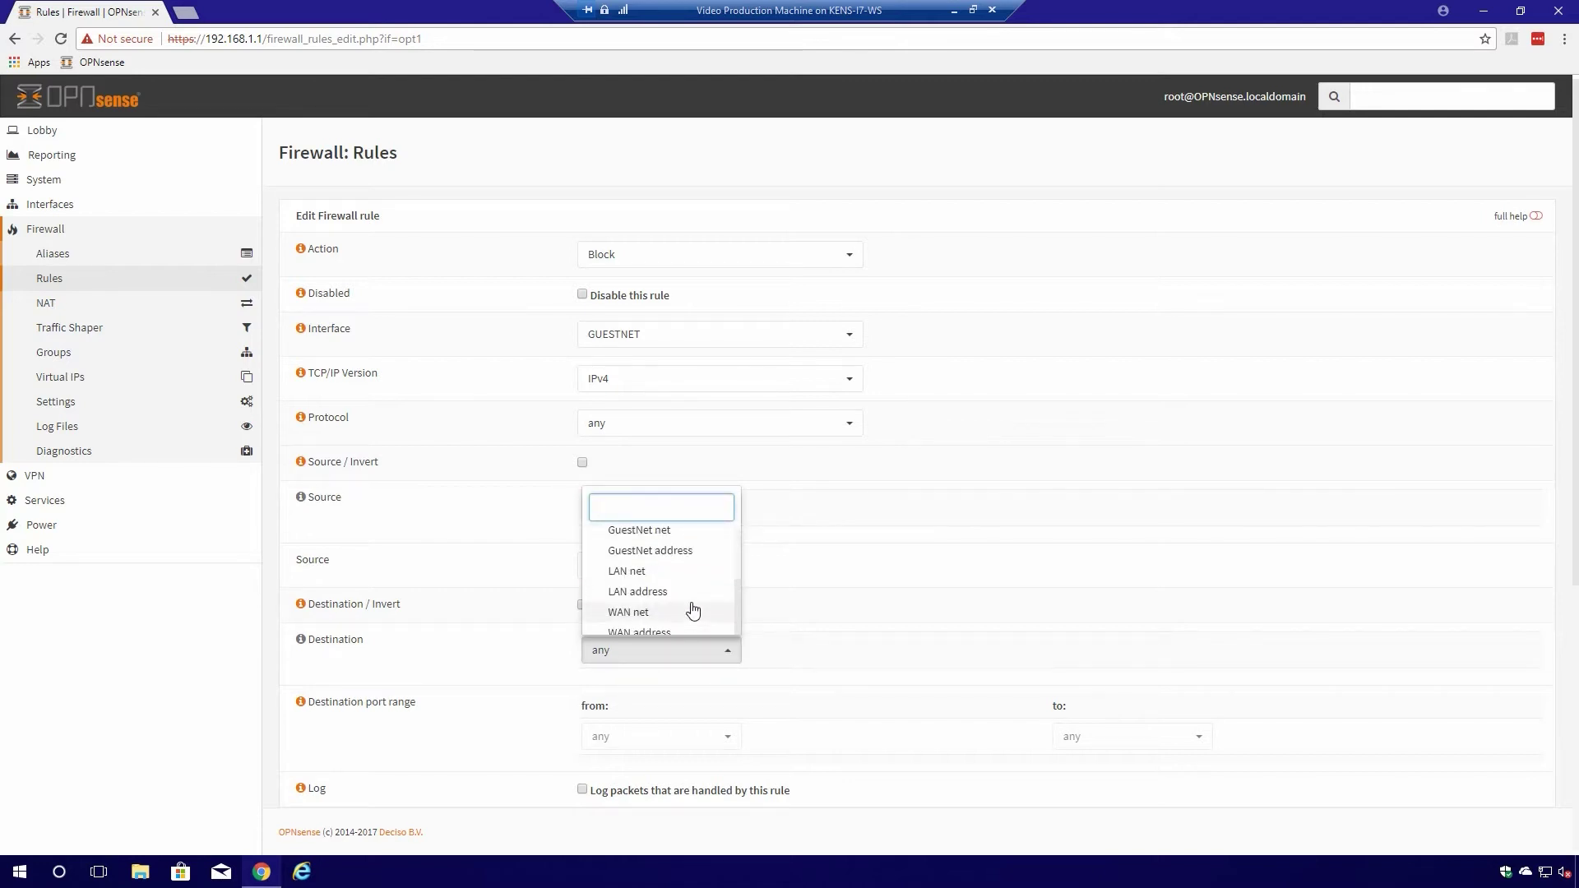
click(648, 573)
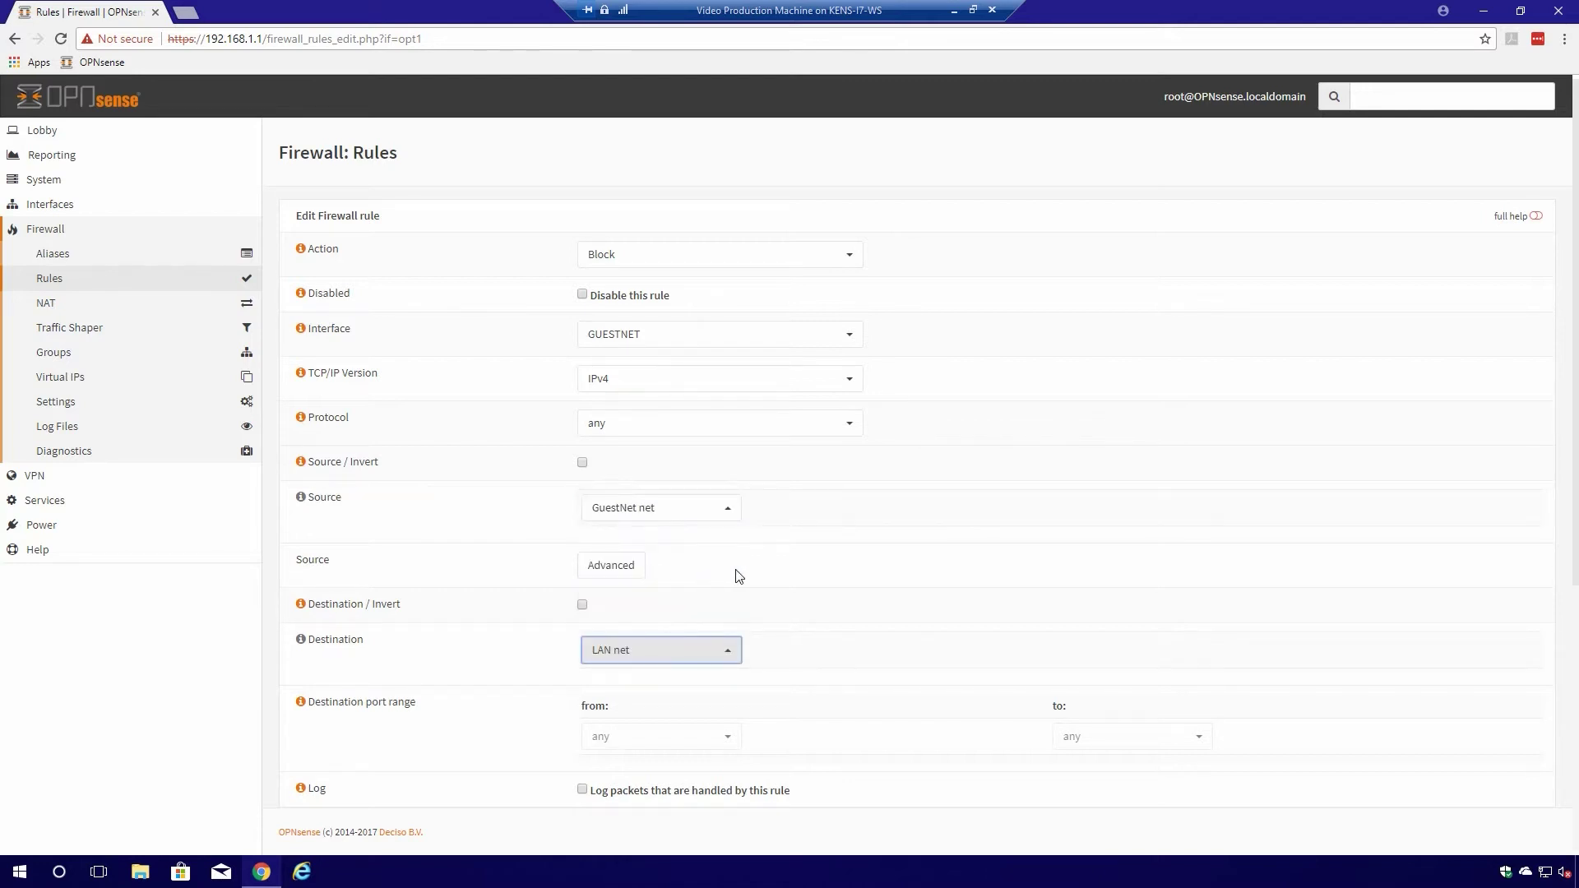
- Set category GuestNet Basic Rules and description 'Block Local Networks', then save
scroll(826, 653, down, 3)
scroll(826, 653, down, 1)
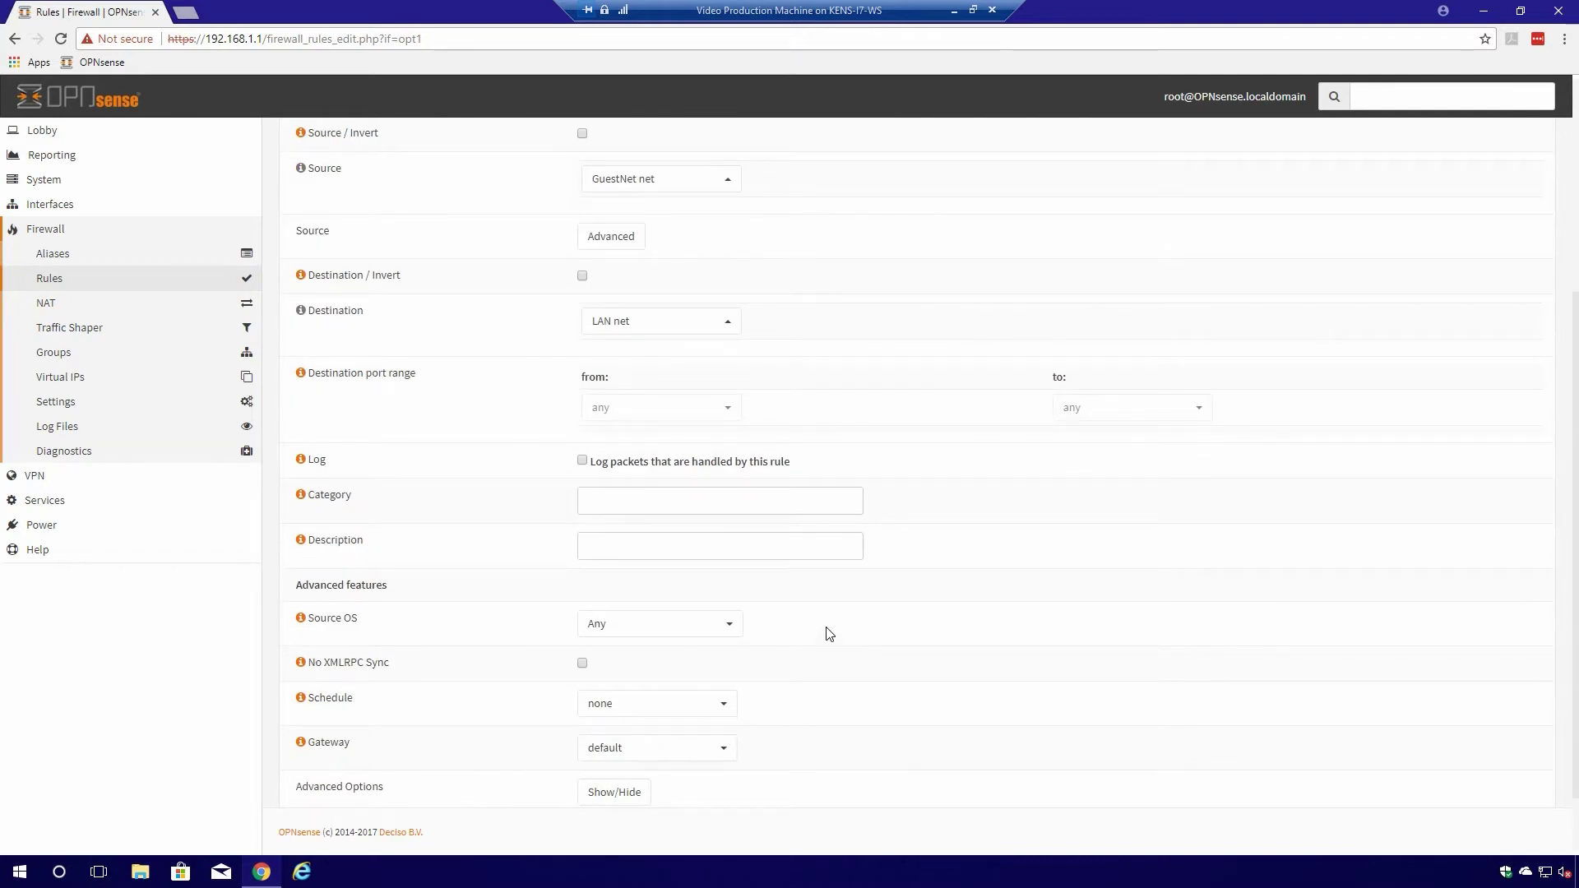
scroll(829, 633, down, 1)
click(664, 418)
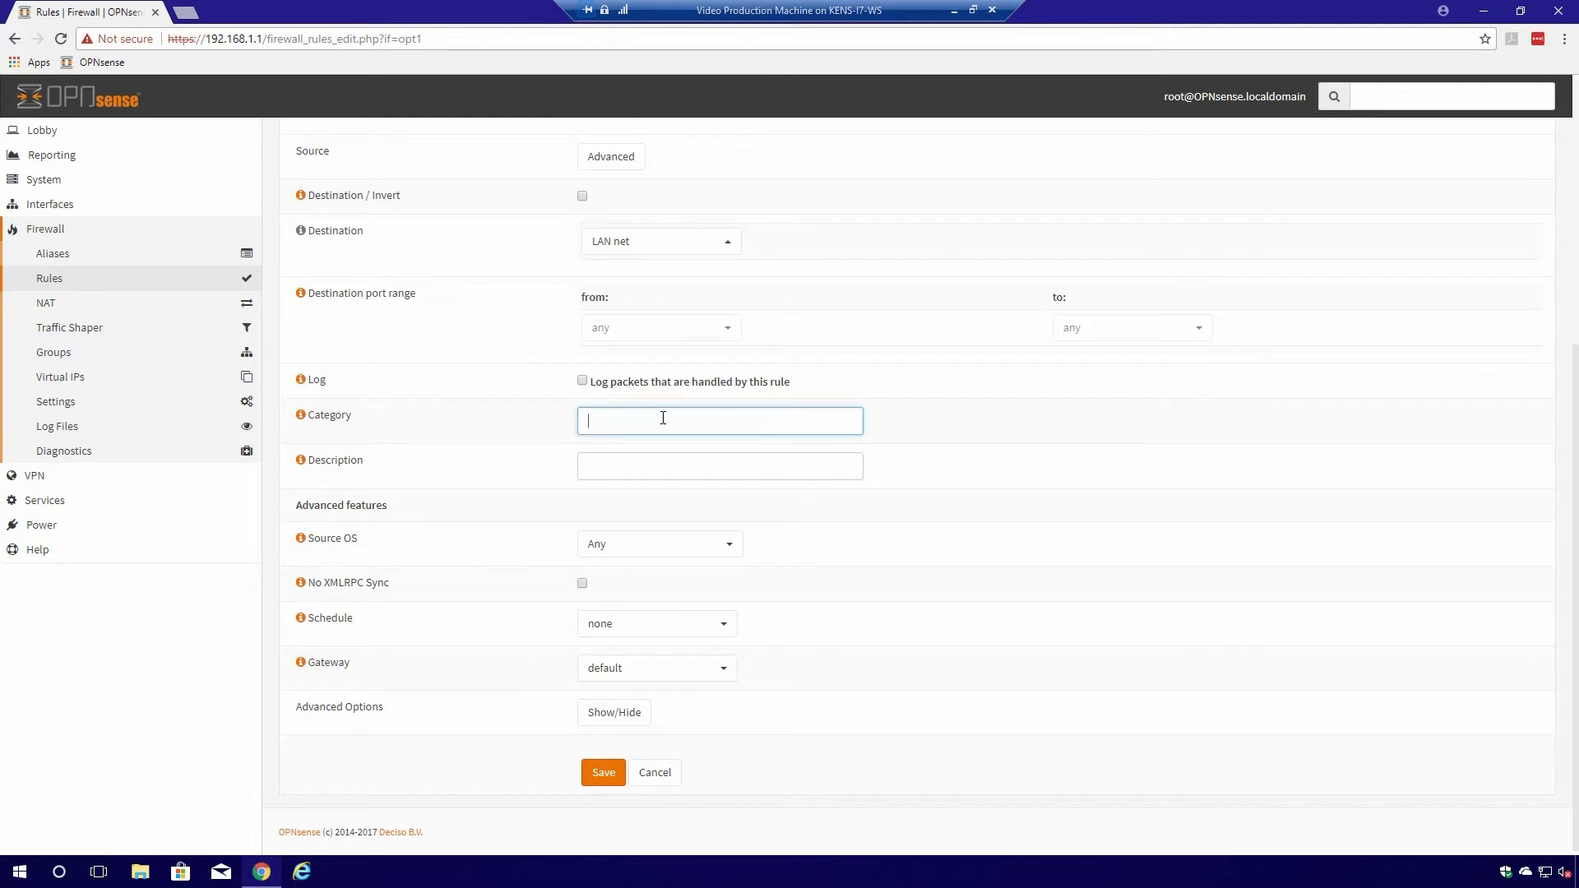
text(G)
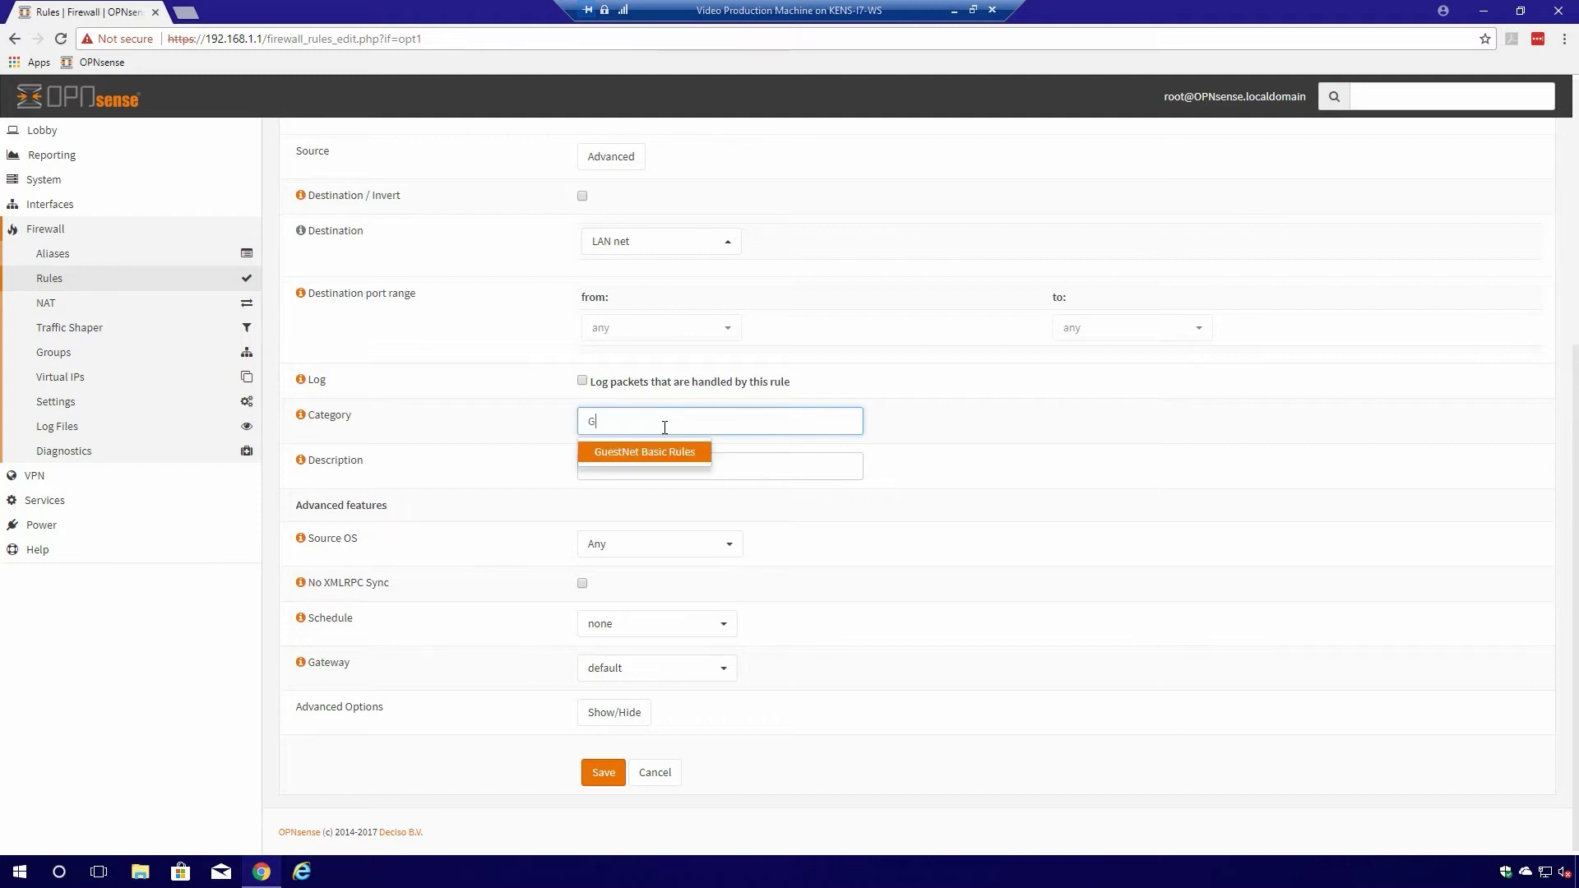
click(663, 453)
click(642, 479)
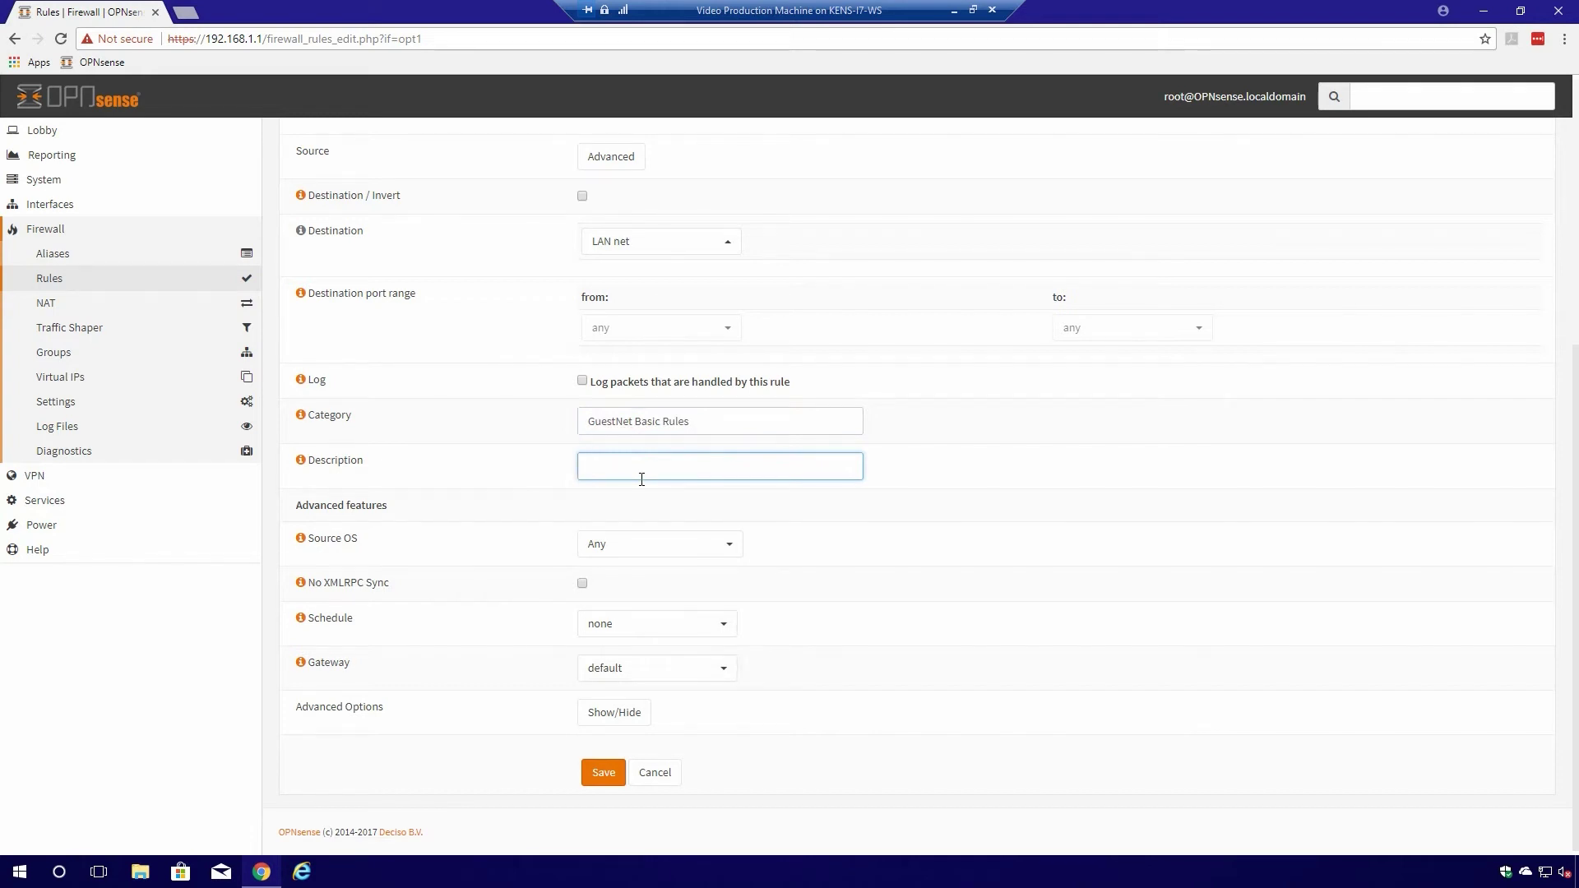
text(Block Local Networks)
click(603, 774)
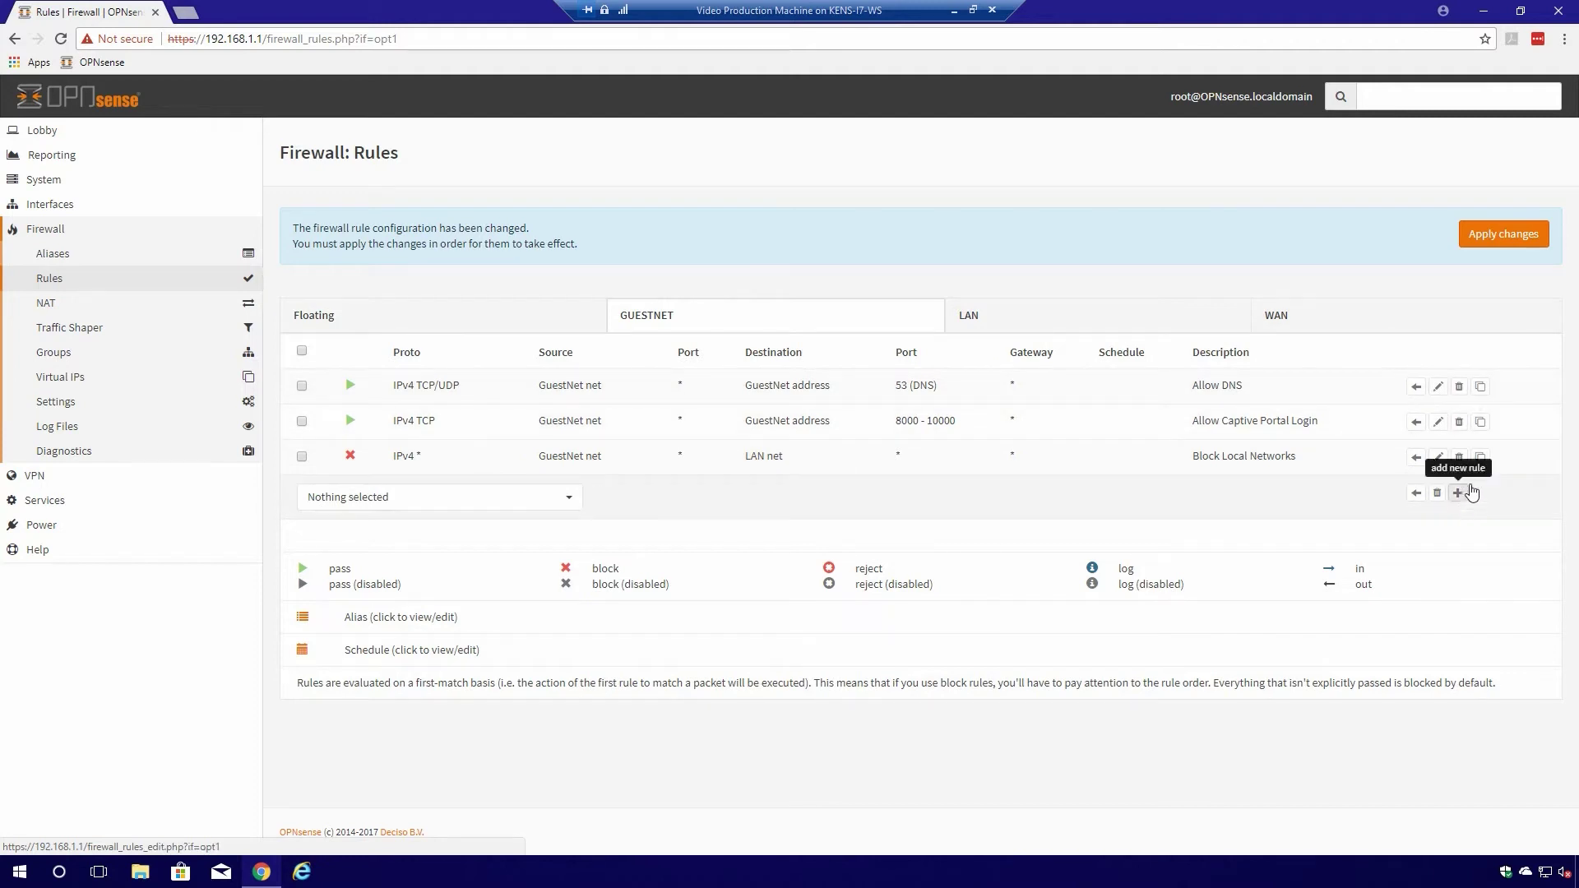
- Clone Block Local Networks, target GuestNet address, rename it 'Block Firewall Access', and save
click(1480, 458)
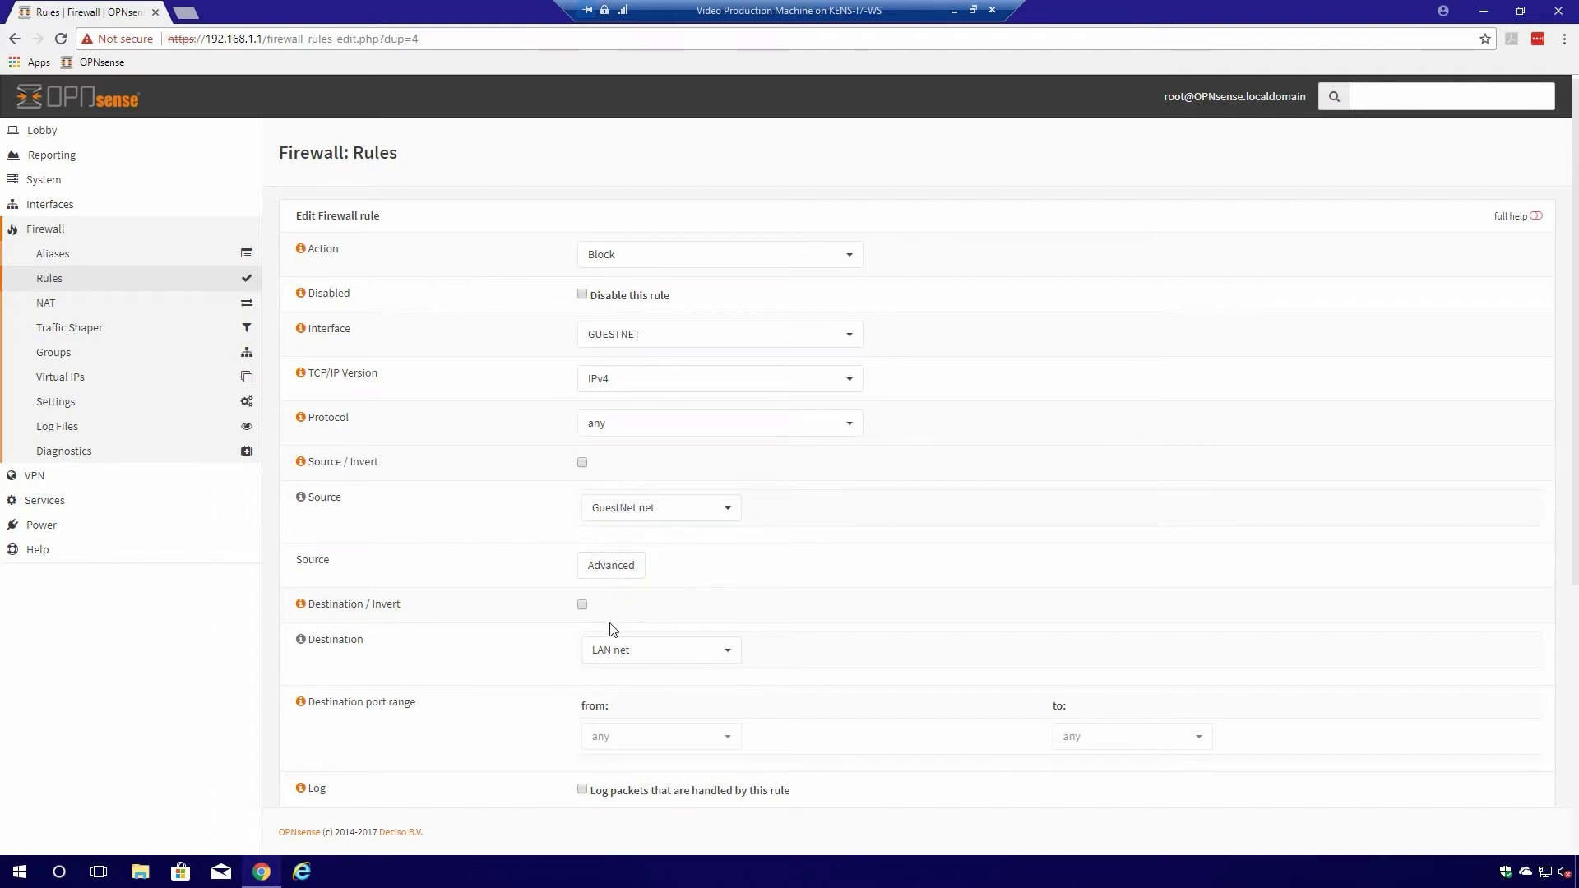
click(672, 653)
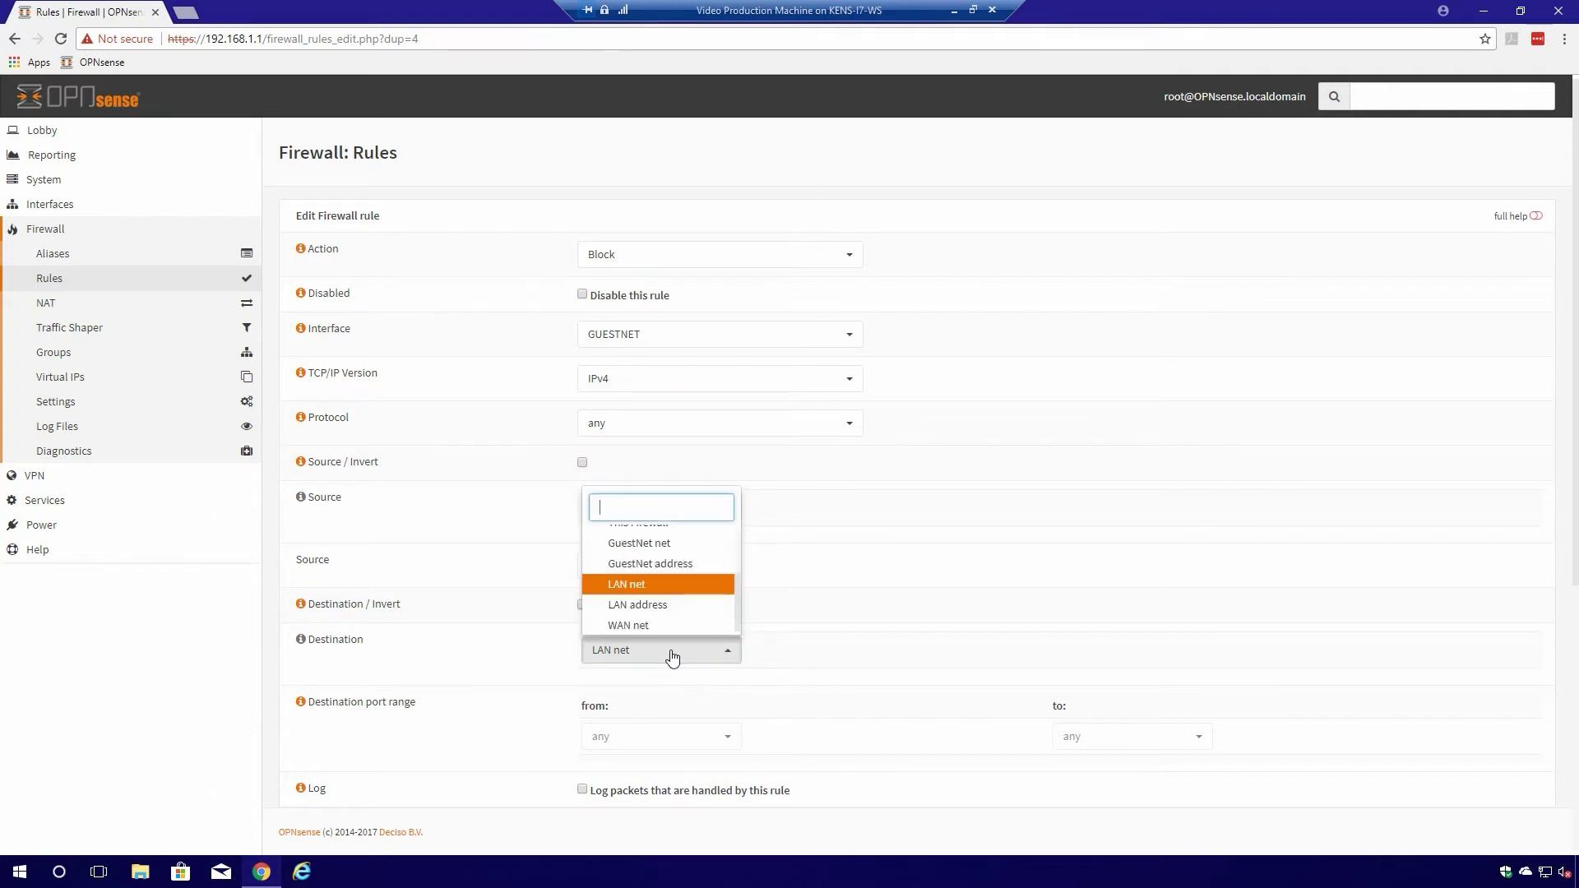
click(687, 565)
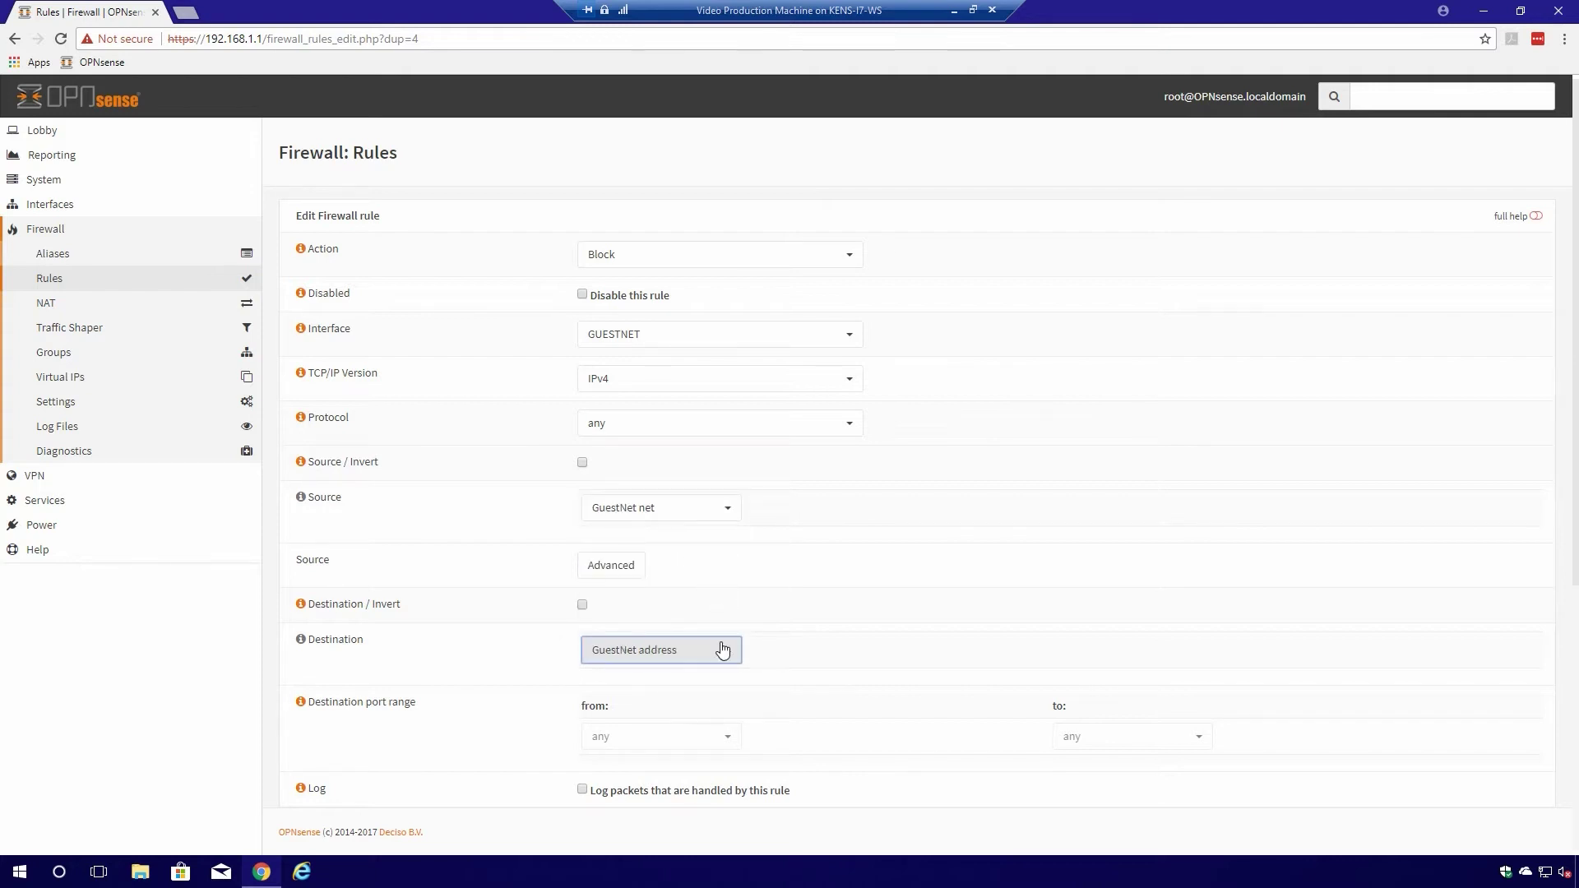
scroll(853, 651, down, 3)
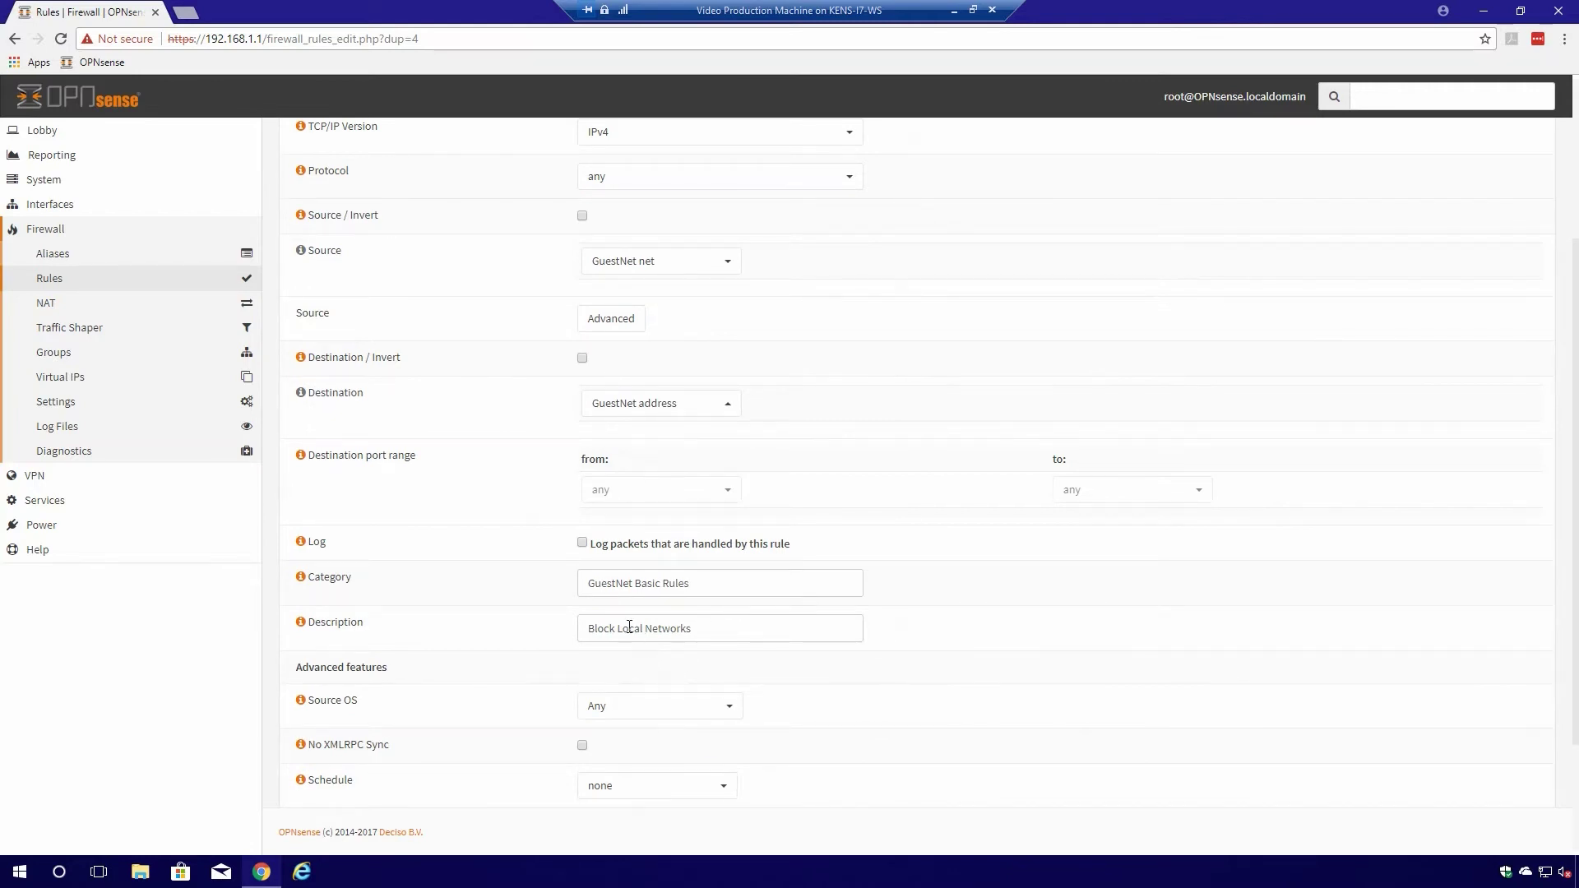
drag(620, 629, 717, 623)
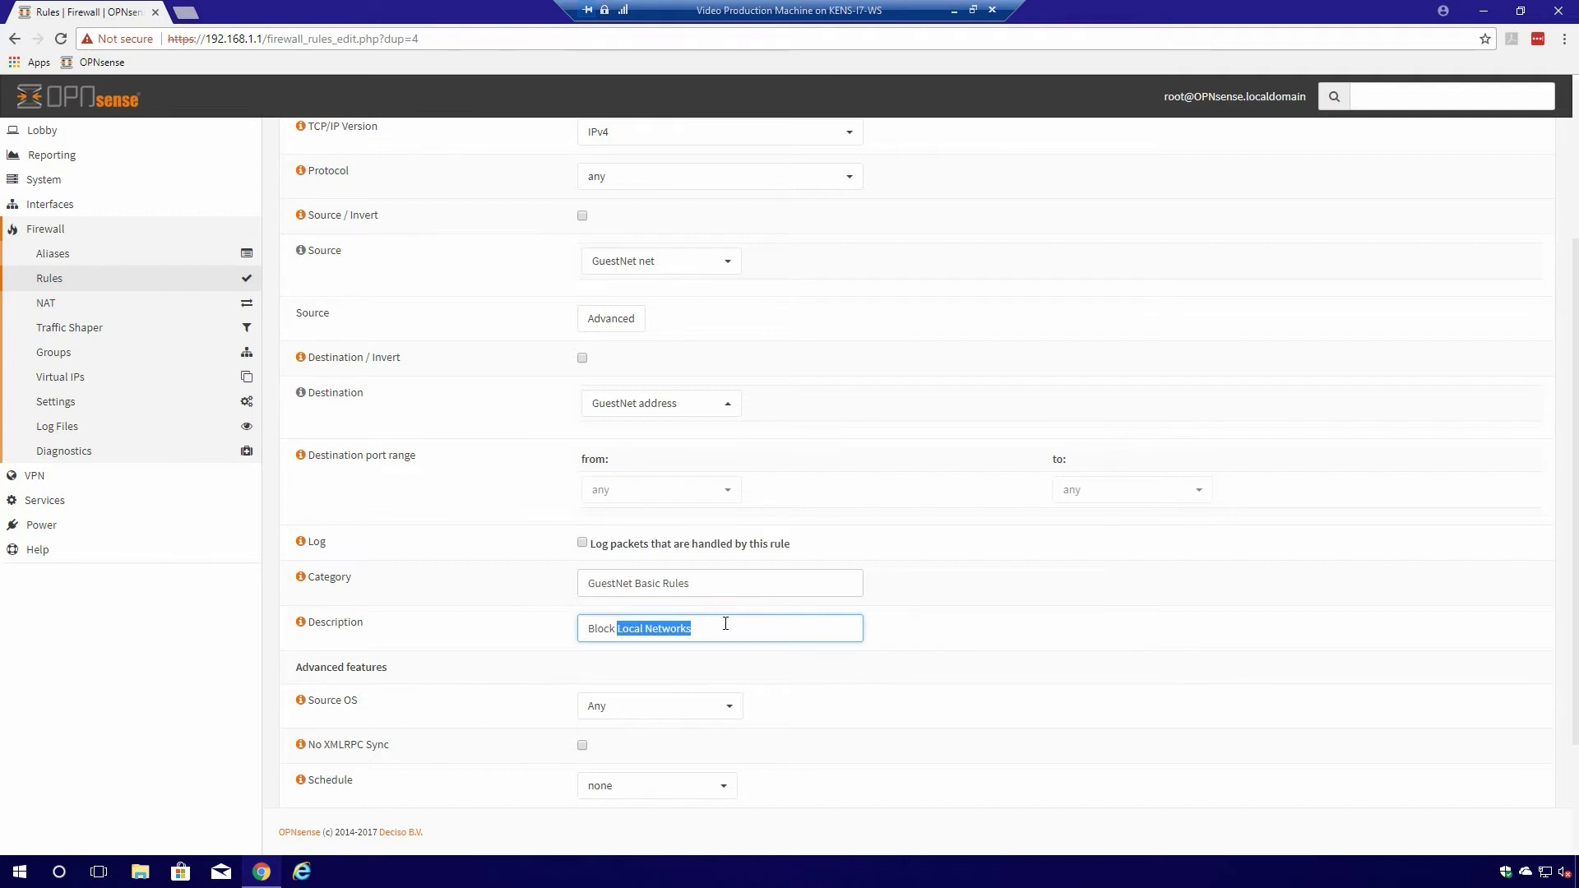
text(Firewall Access)
scroll(839, 603, down, 2)
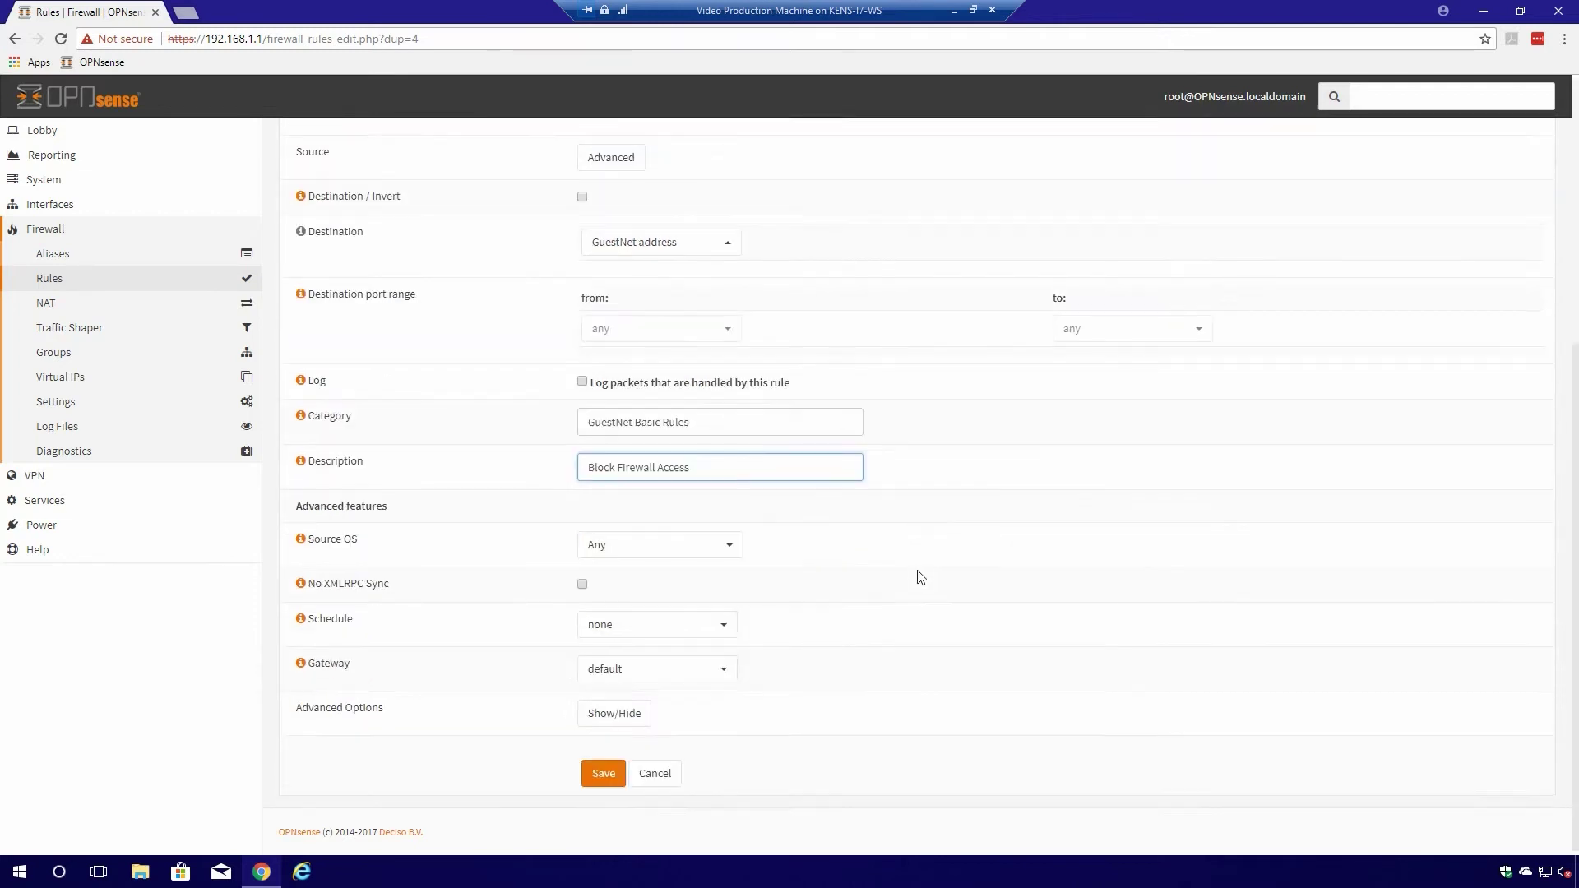
click(605, 773)
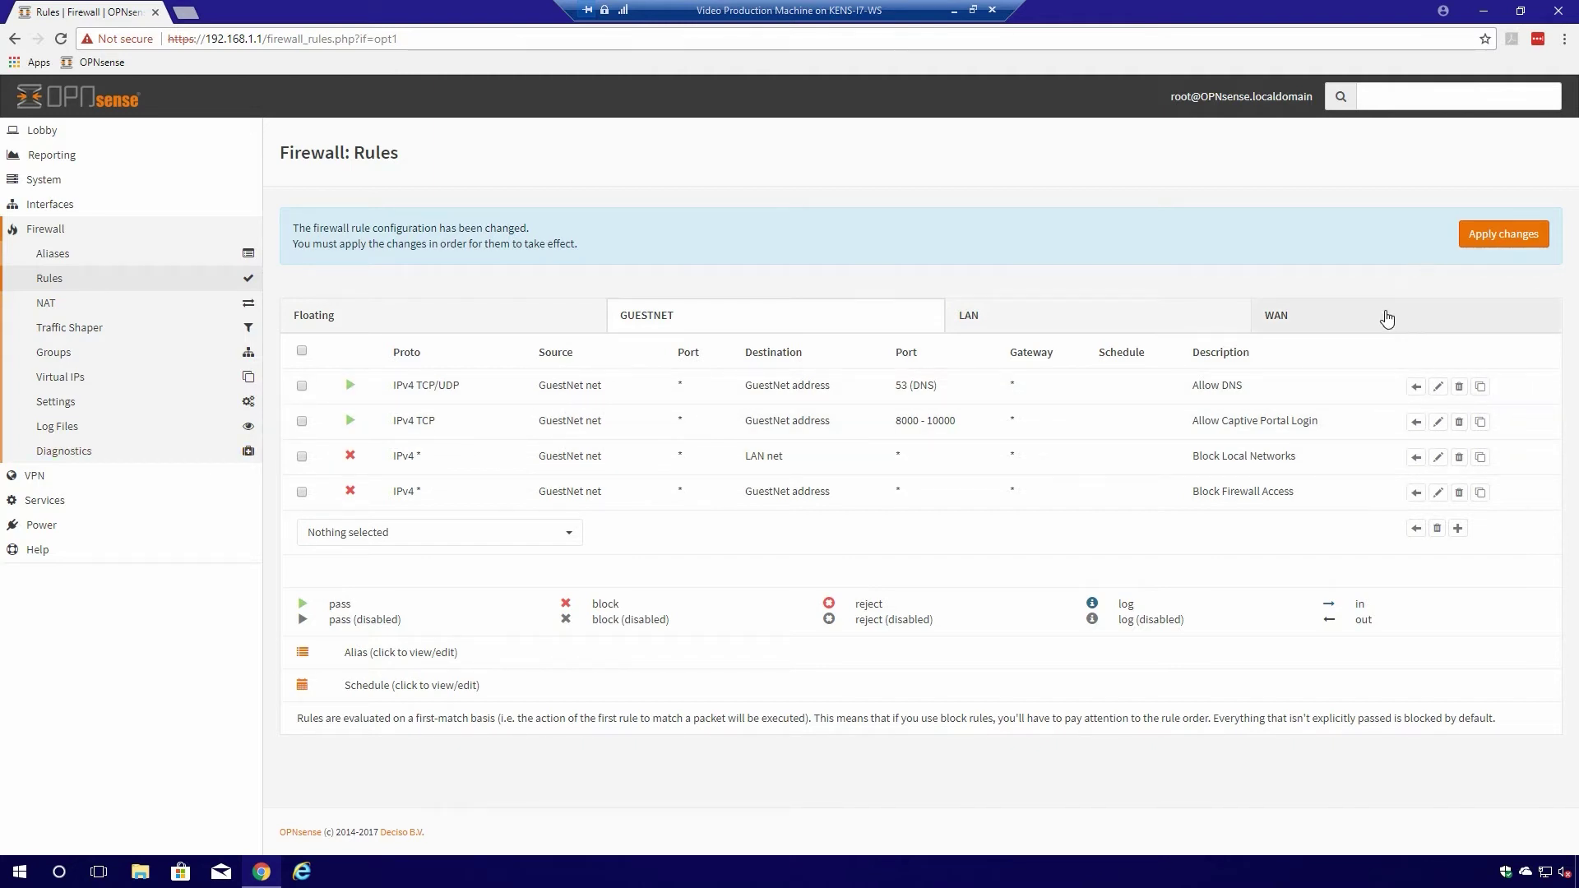
- Start a new GUESTNET pass rule with source GuestNet net
click(1457, 529)
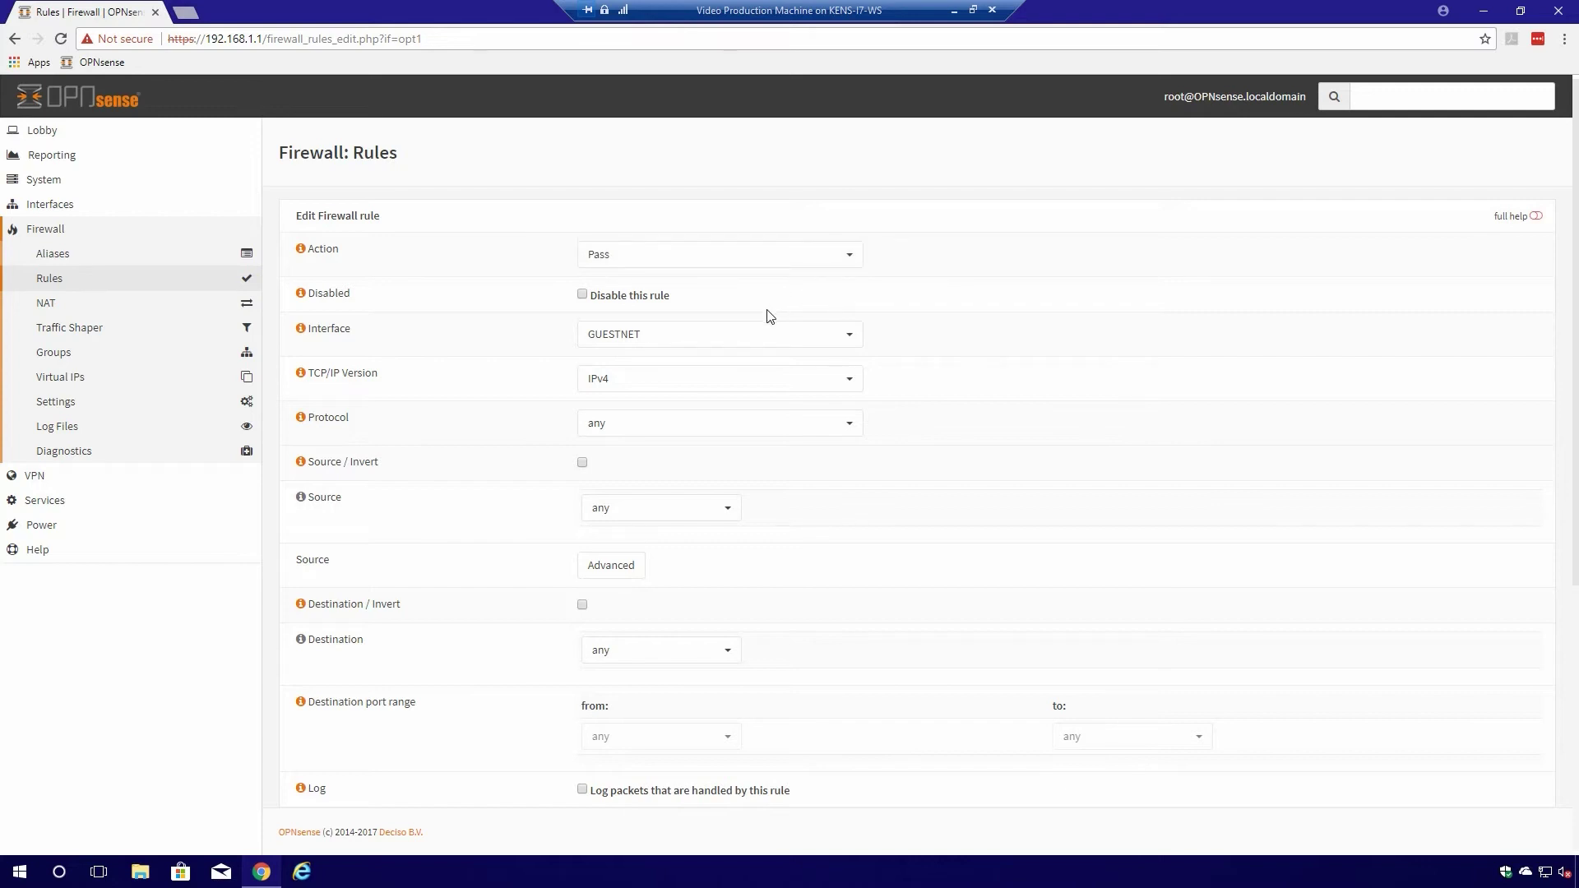
click(761, 333)
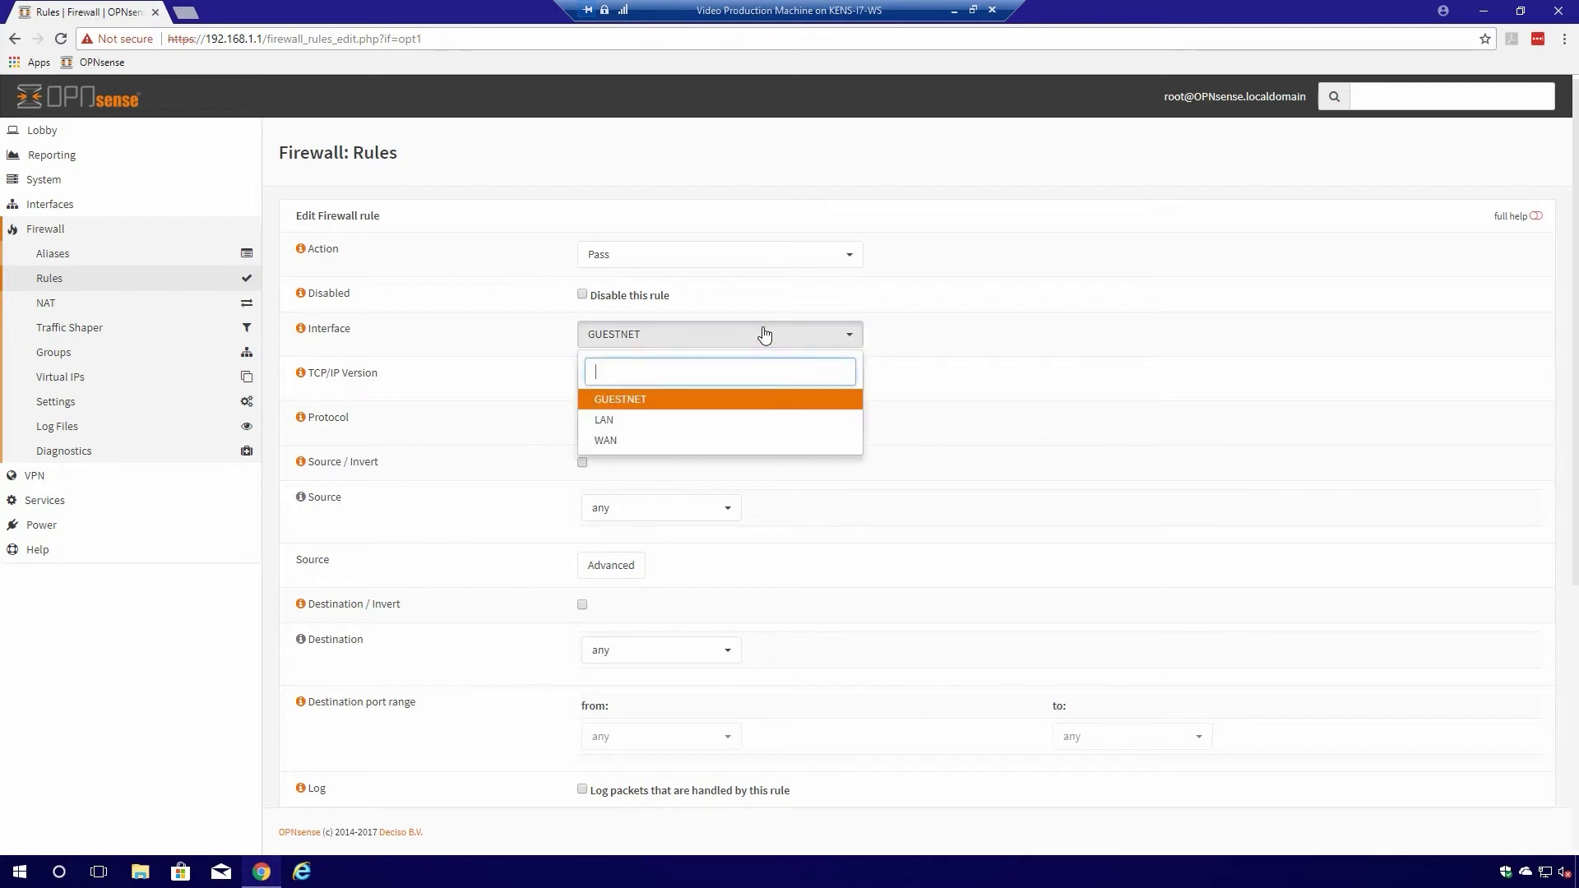
click(707, 402)
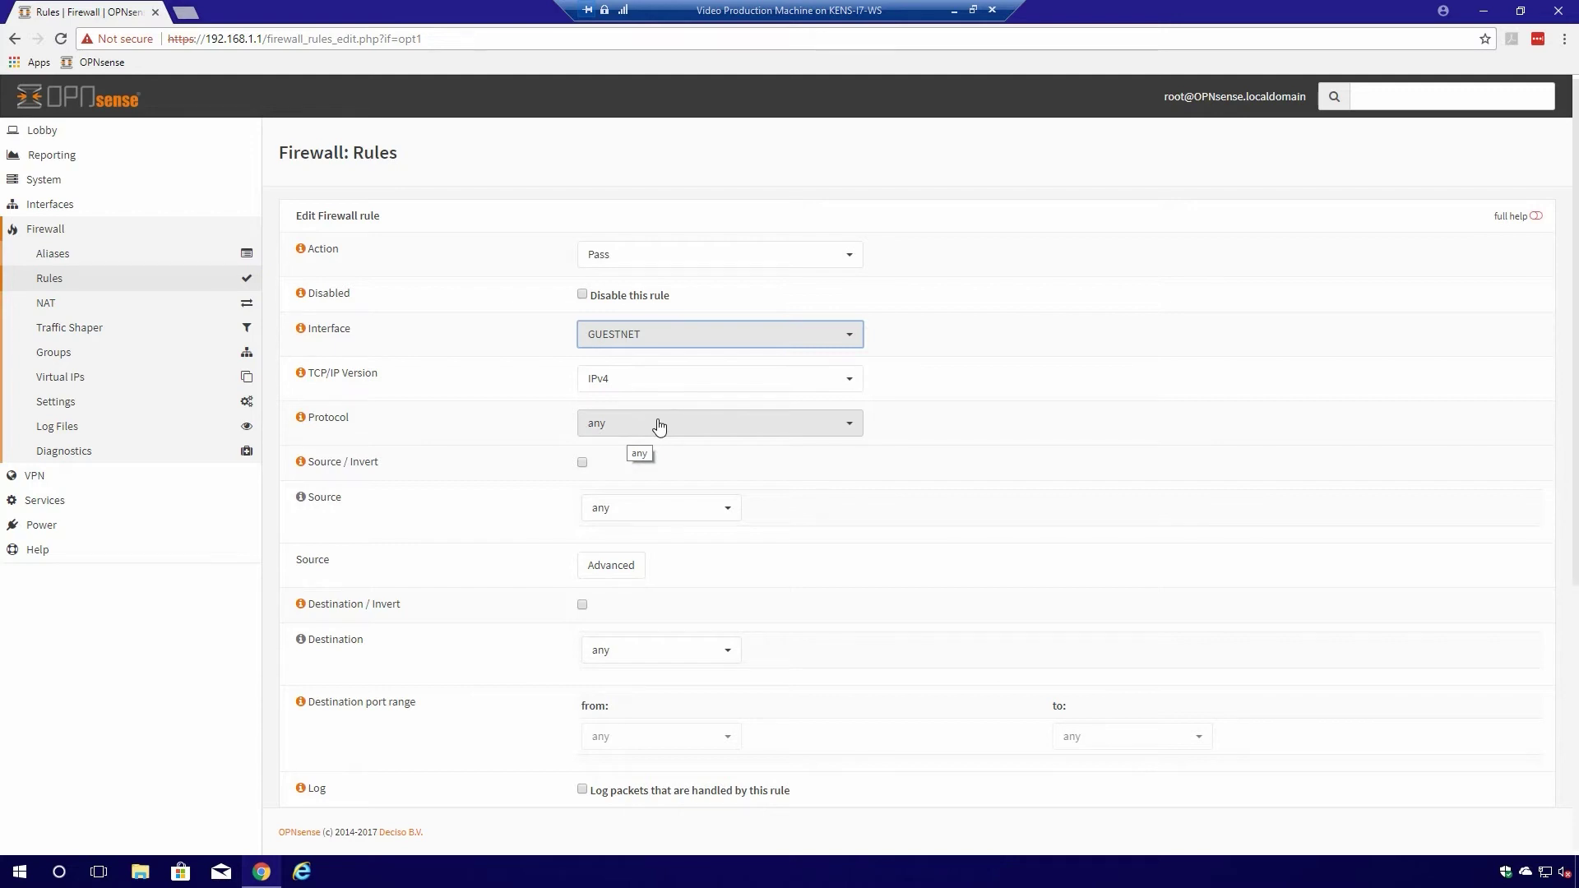
click(645, 509)
click(662, 484)
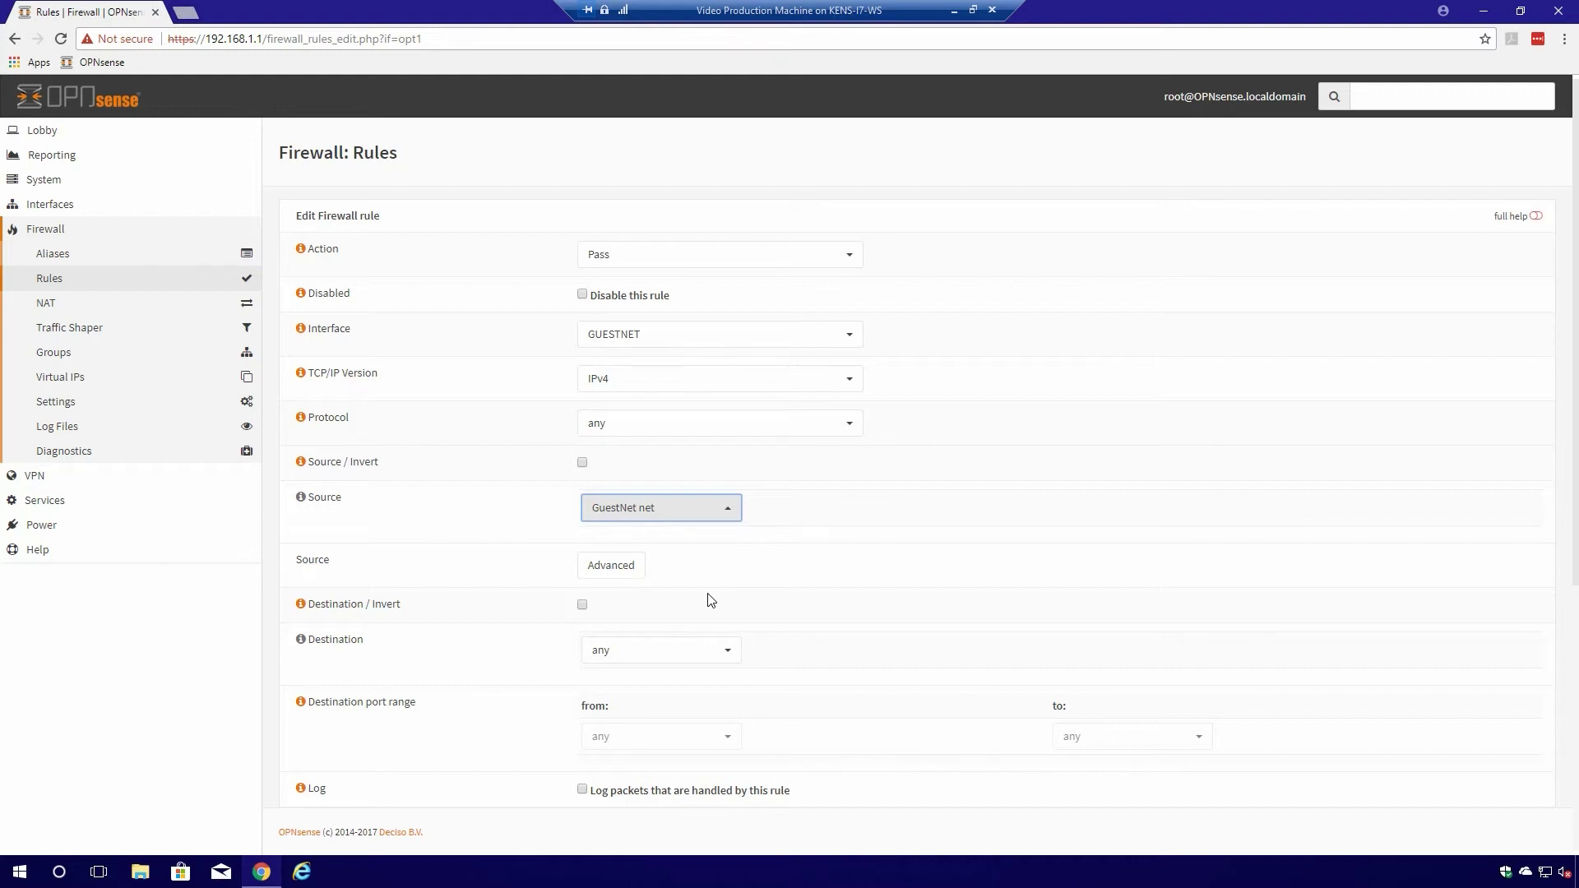
- Set category GuestNet Basic Rules and description 'Allow Guest Network', then save
scroll(712, 604, down, 2)
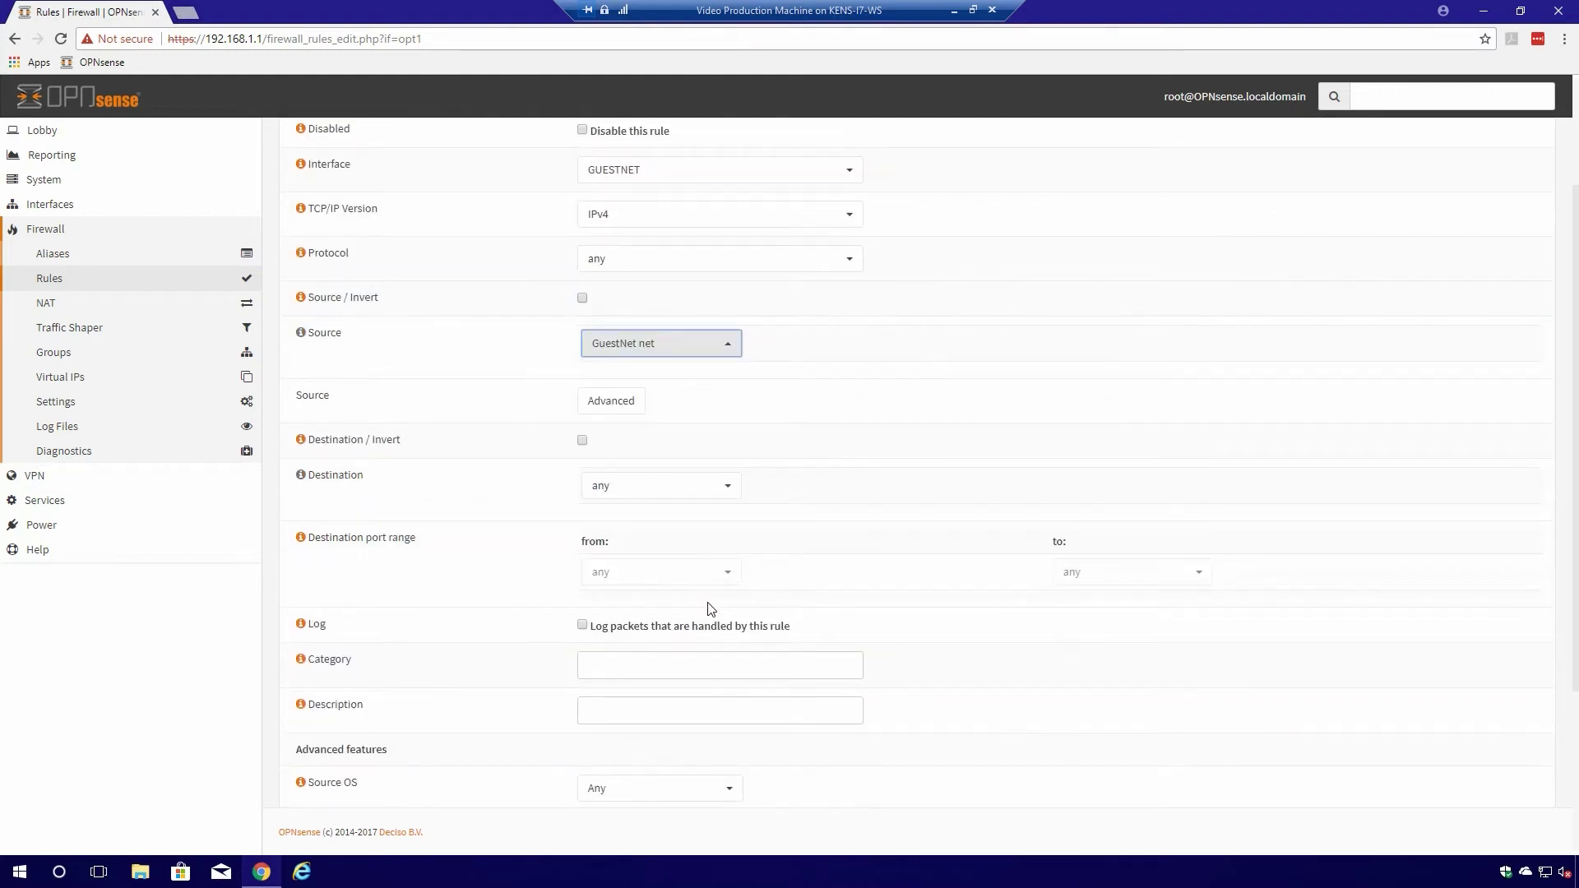
scroll(711, 609, down, 3)
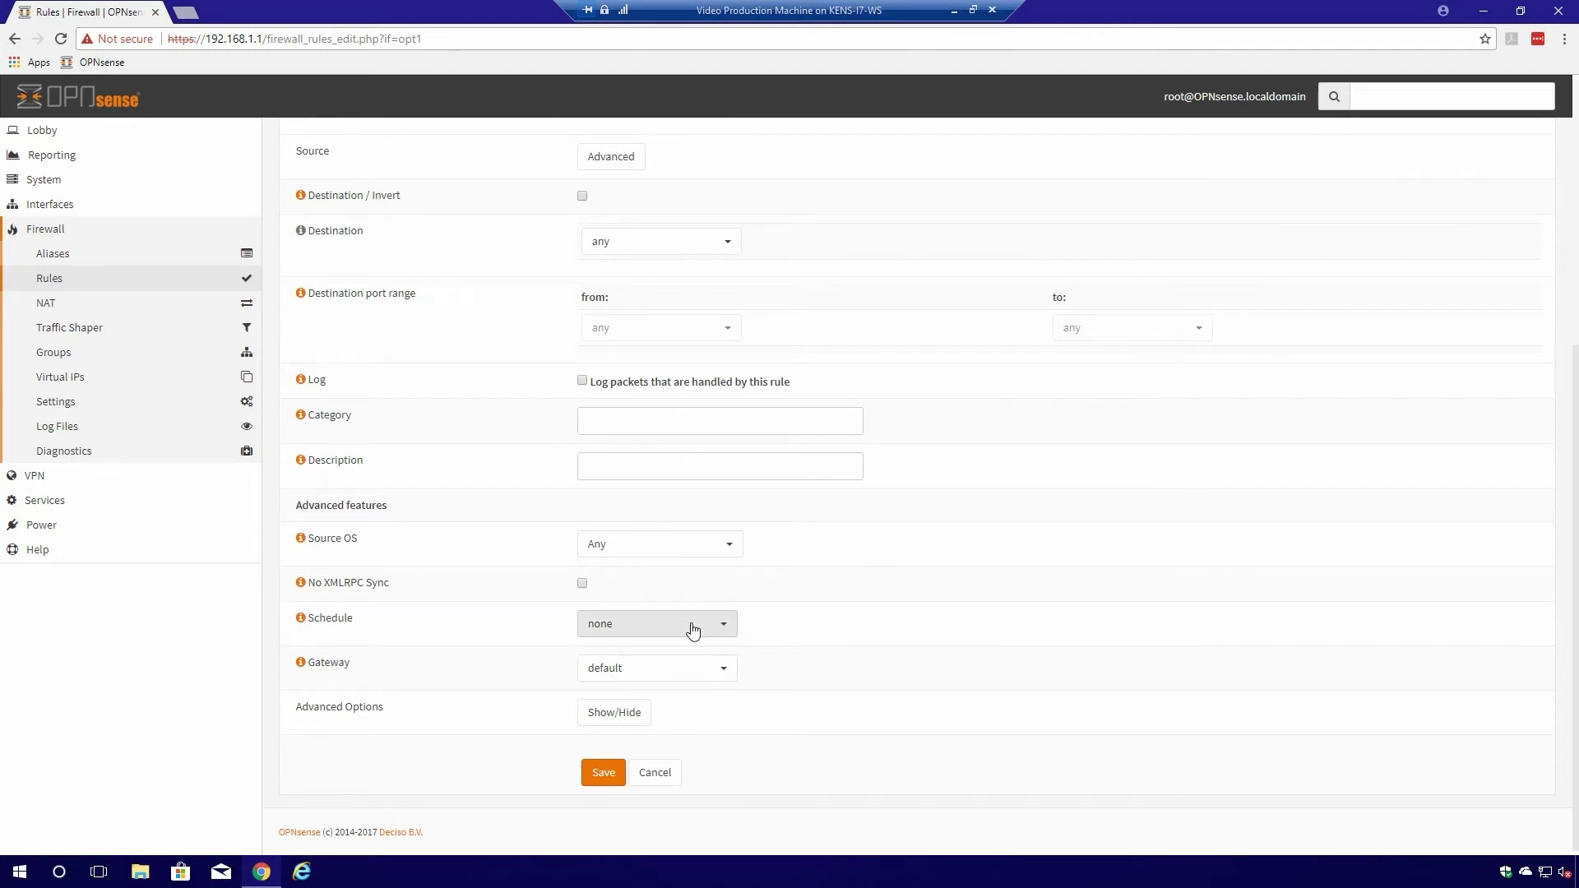
click(626, 431)
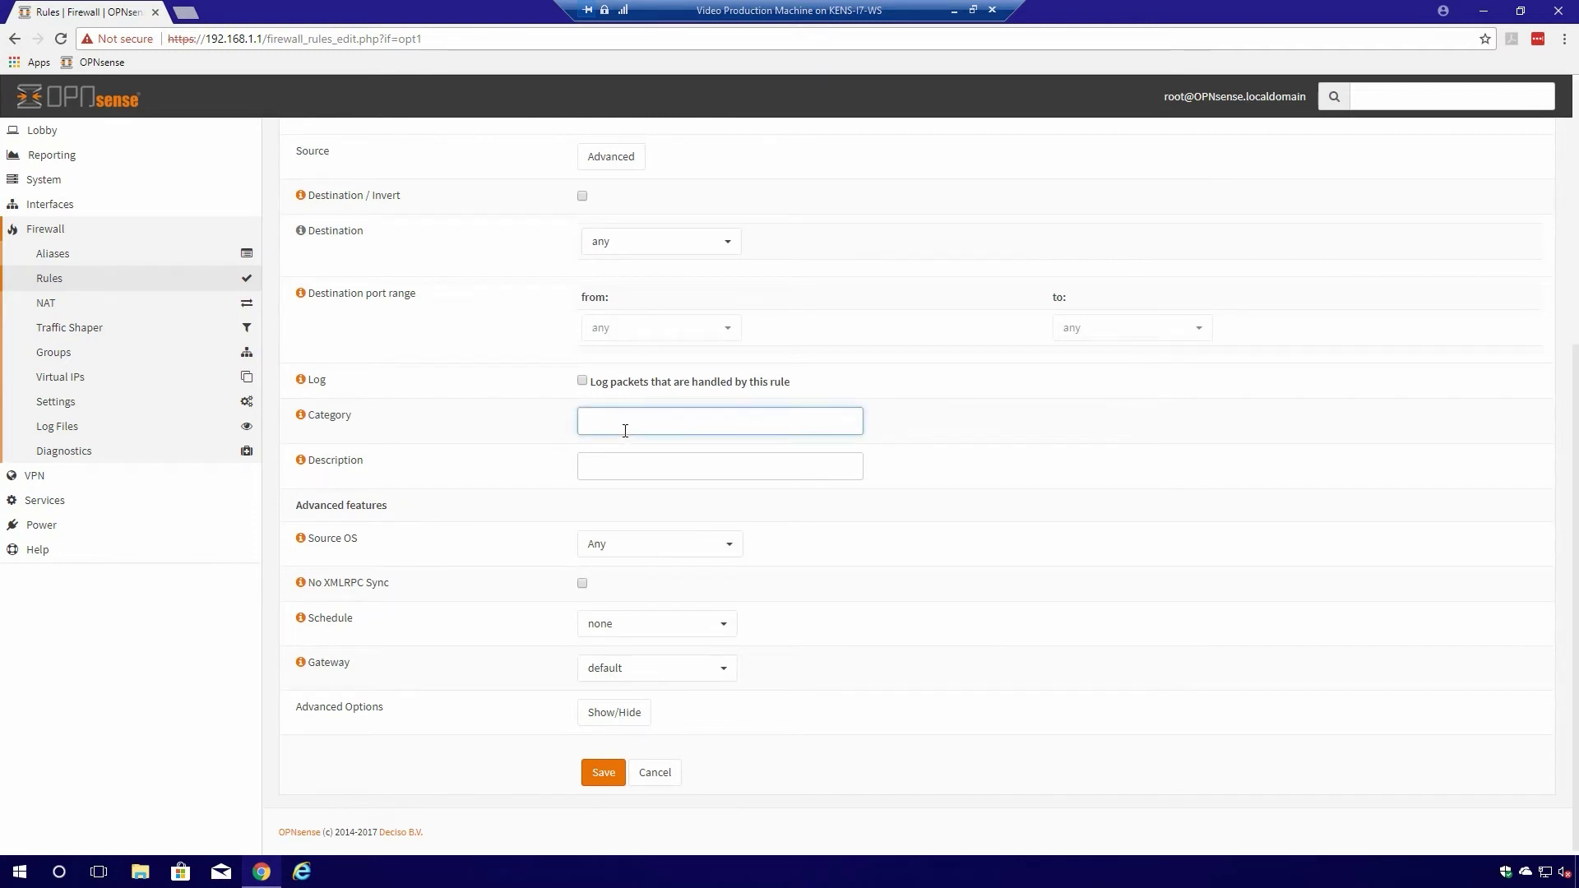
text(G)
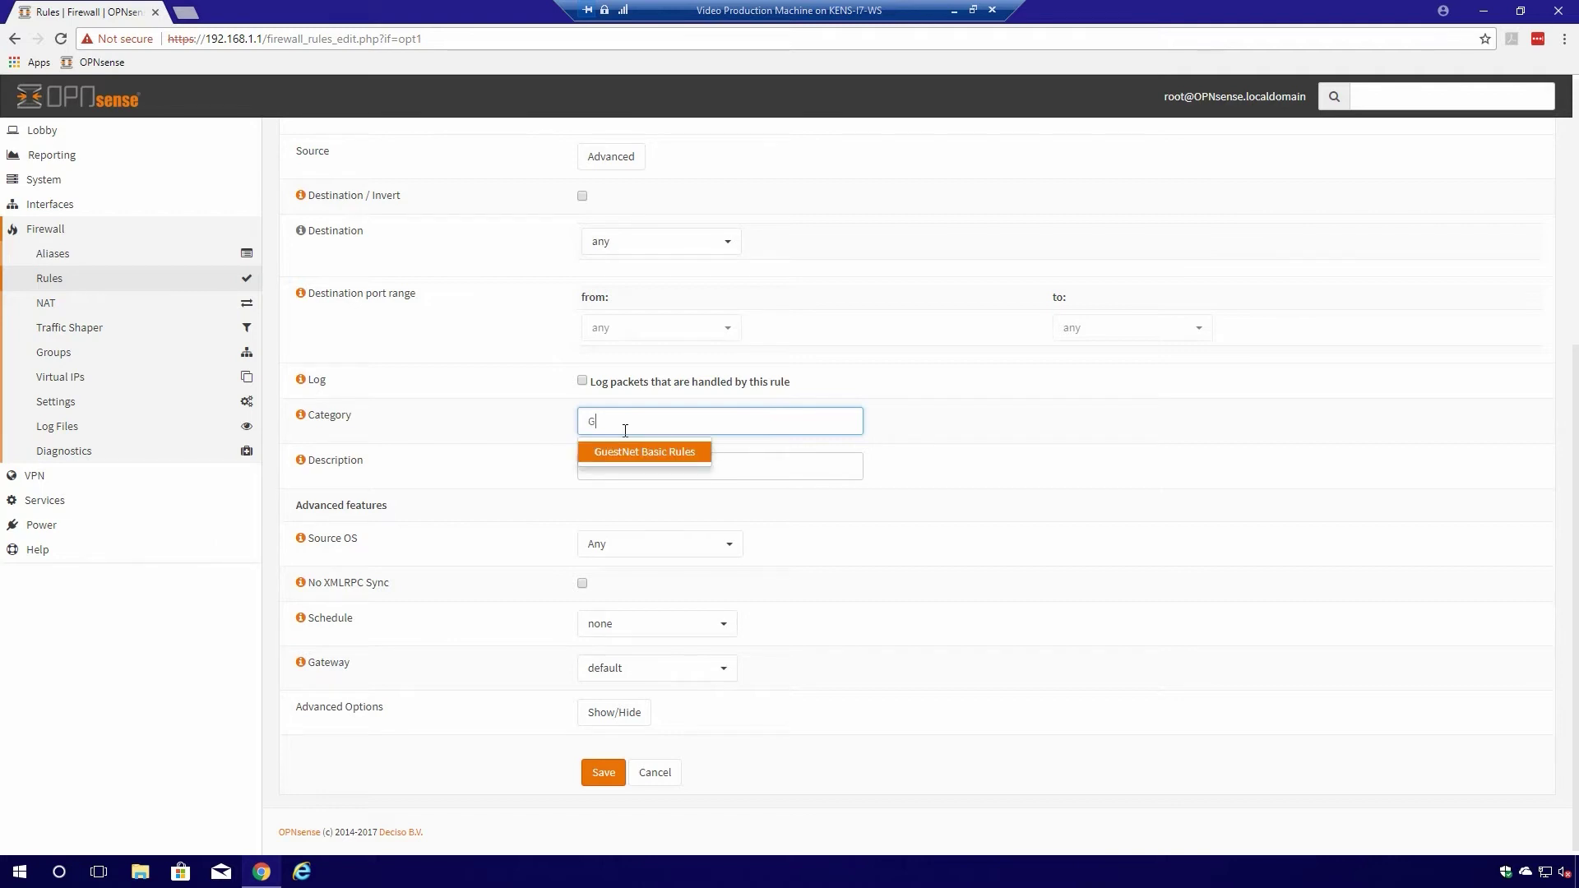
click(624, 450)
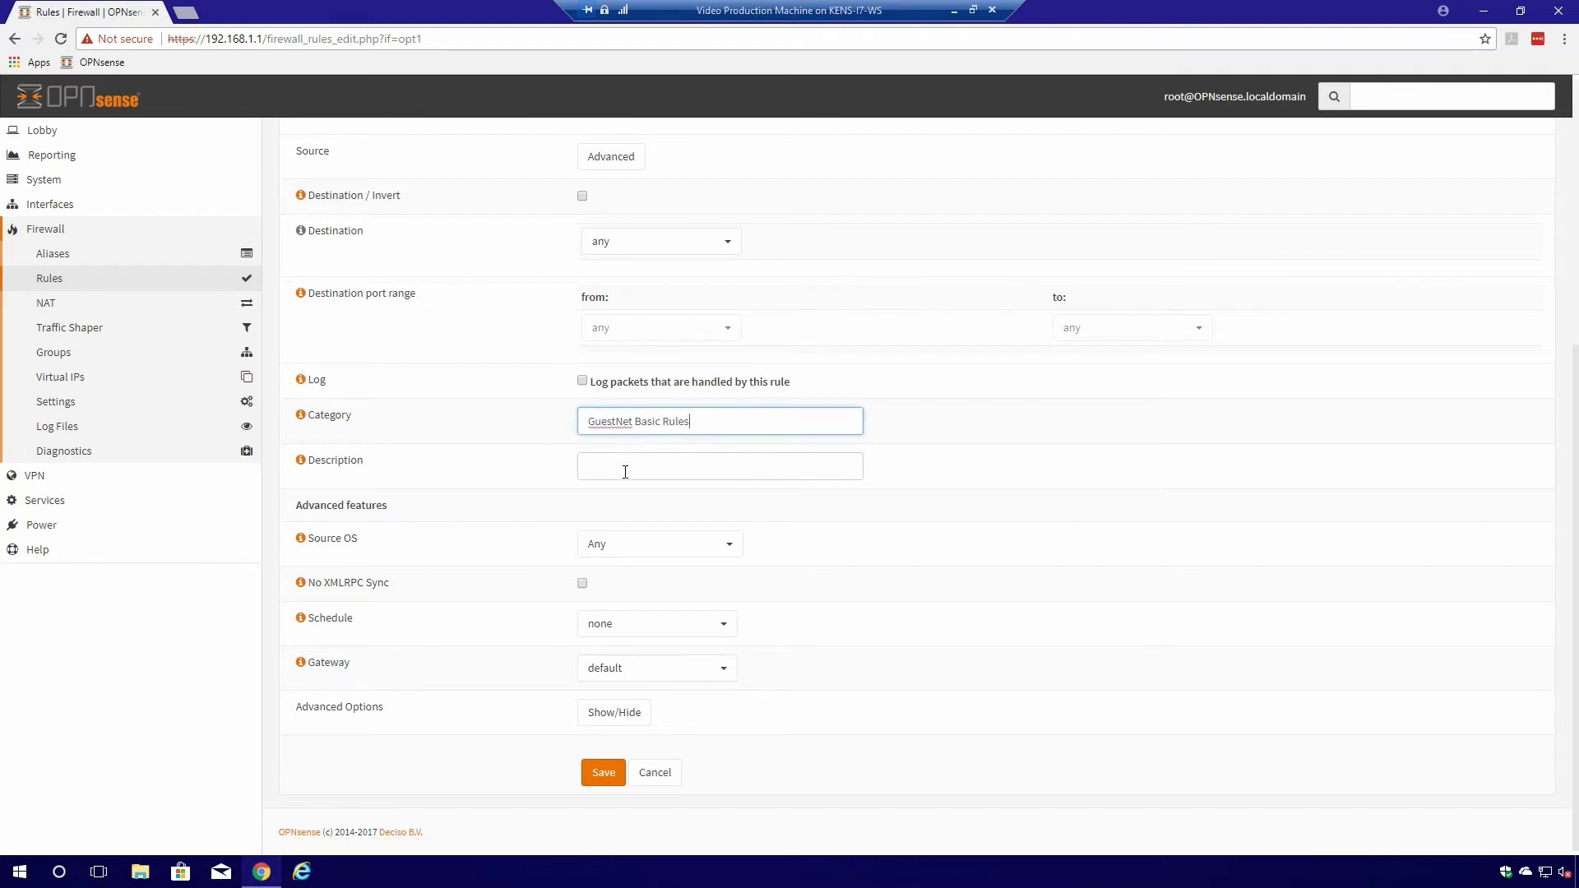
click(625, 472)
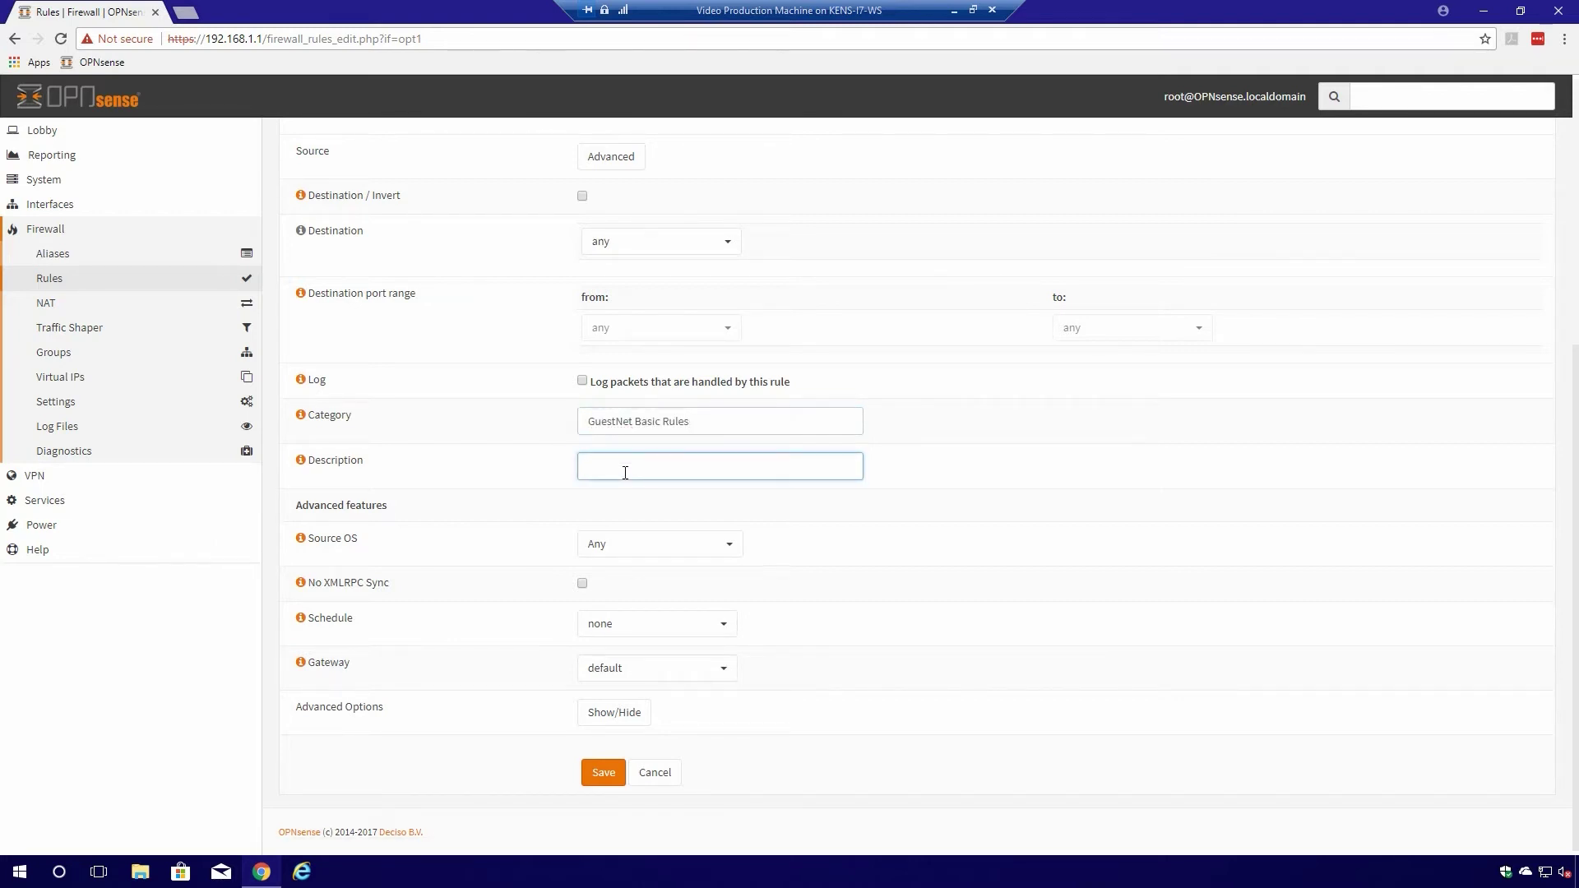
text(Allow Guest Network)
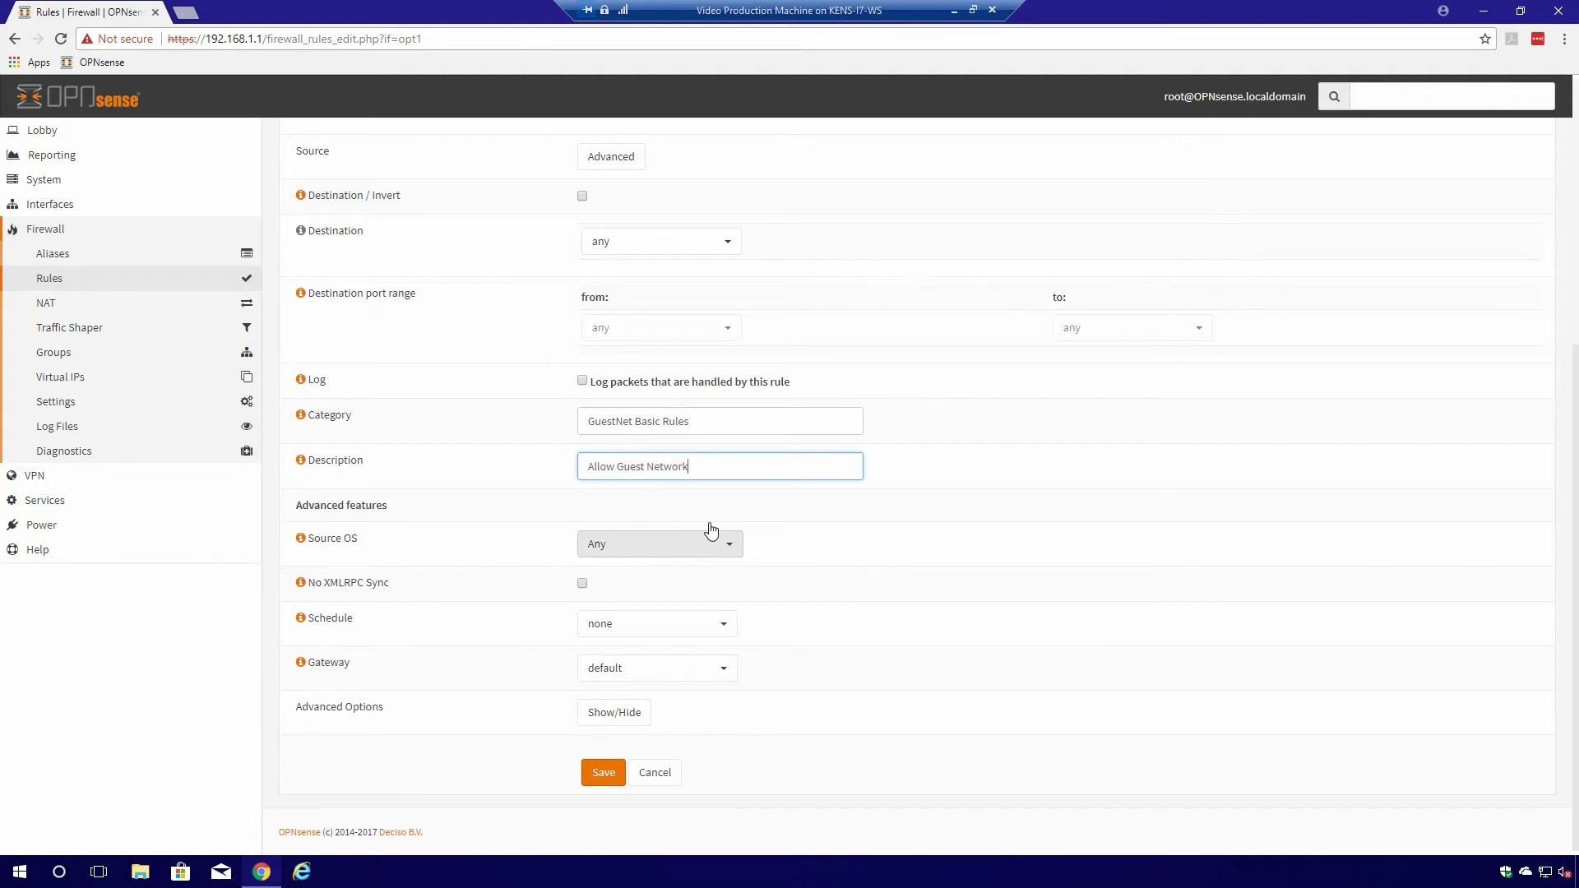
click(601, 772)
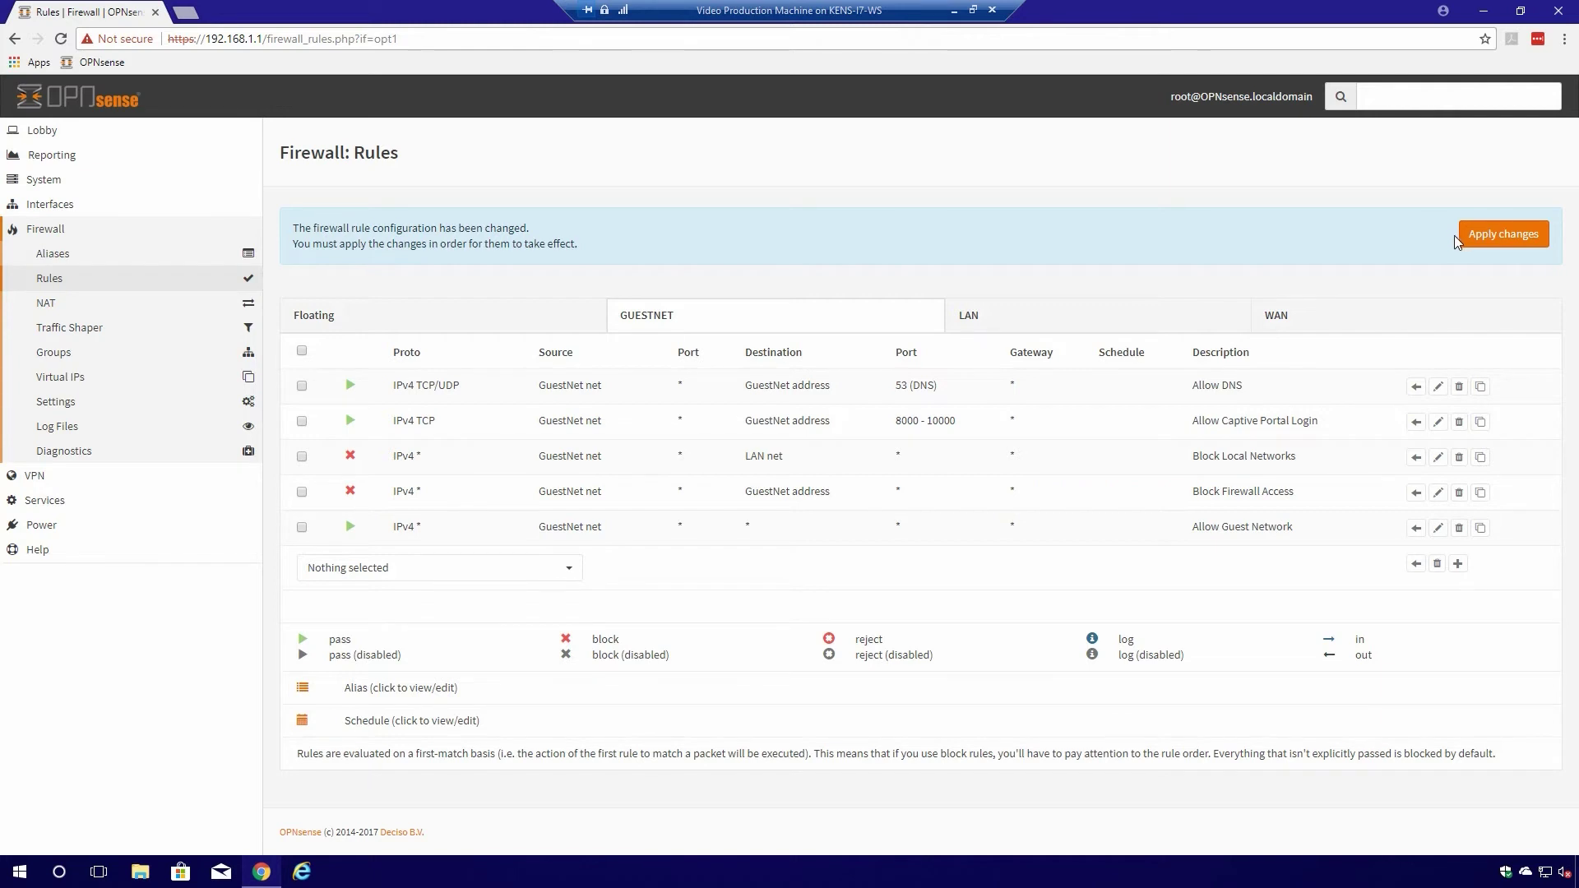
- Apply the pending GuestNet firewall rule changes, then open Captive Portal Administration
click(1496, 237)
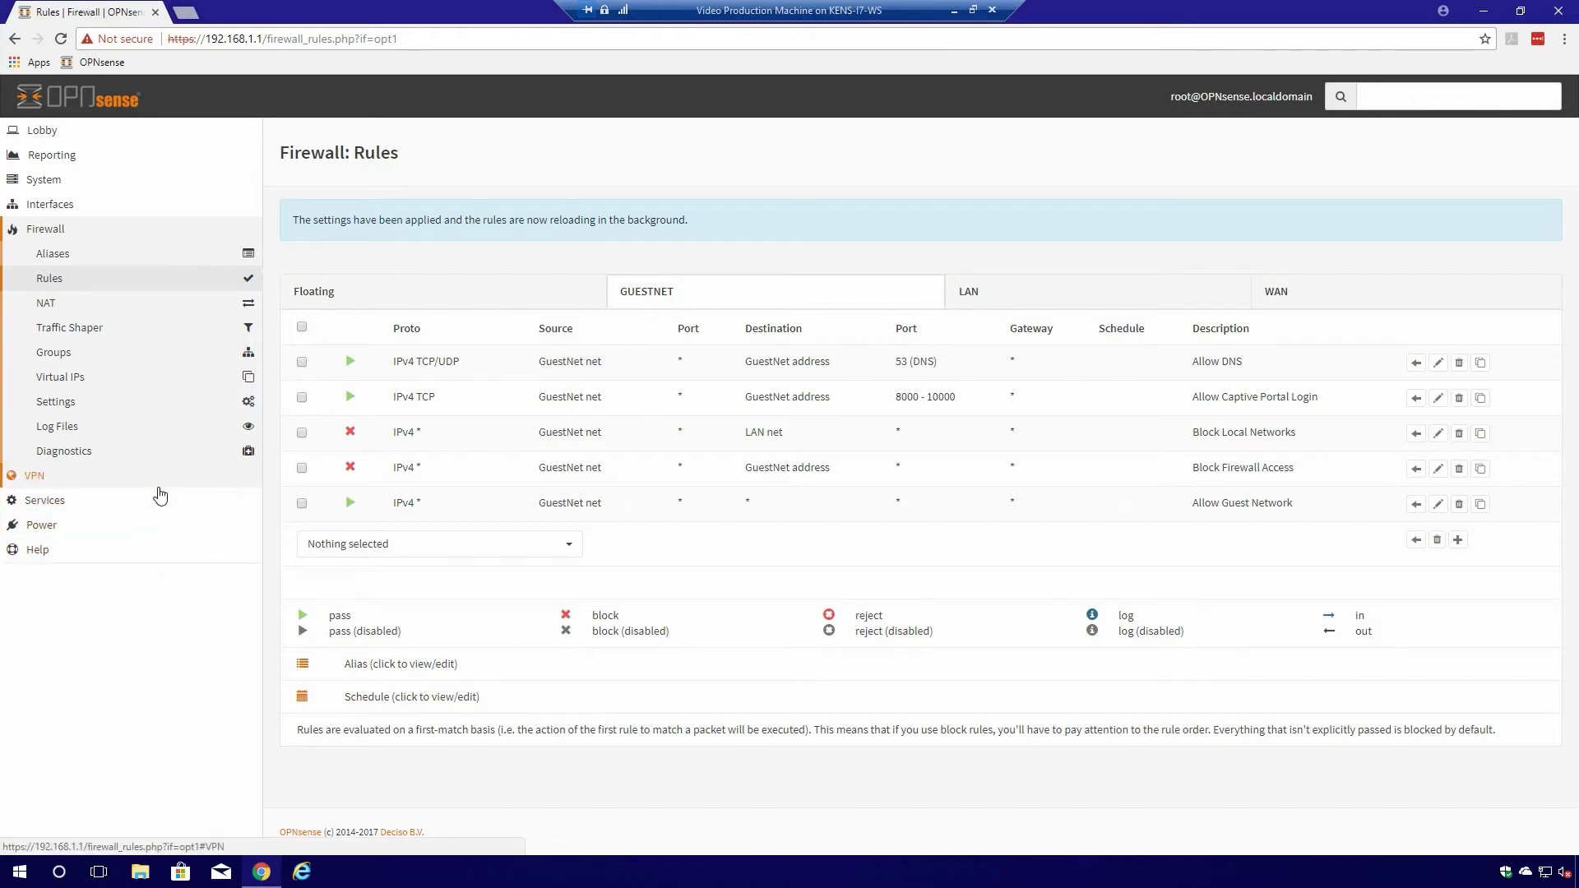
click(64, 502)
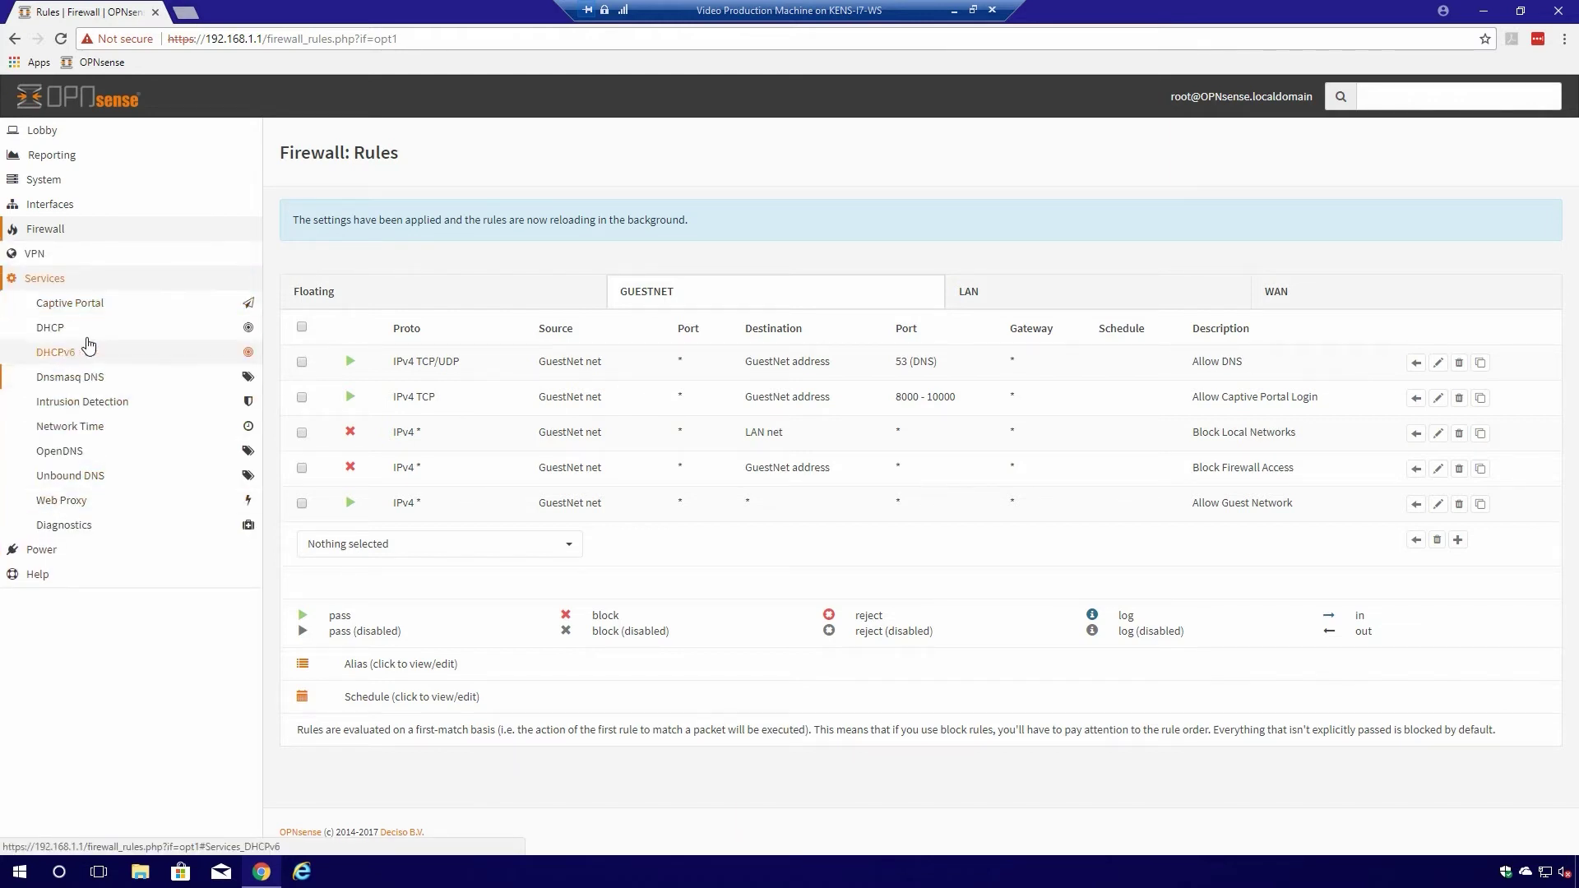
click(88, 305)
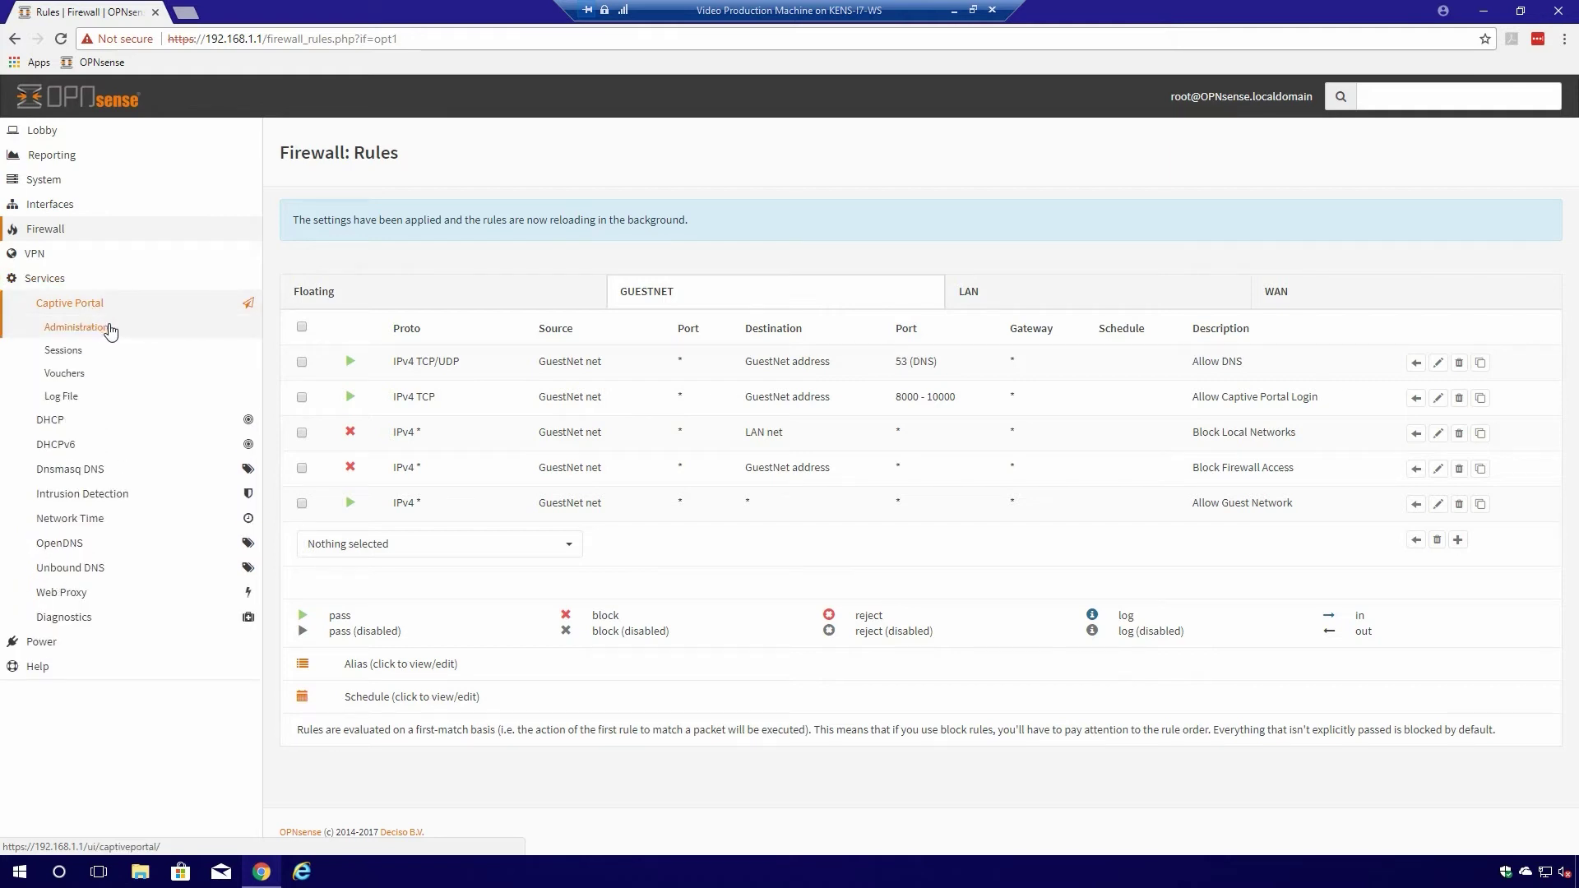
click(111, 329)
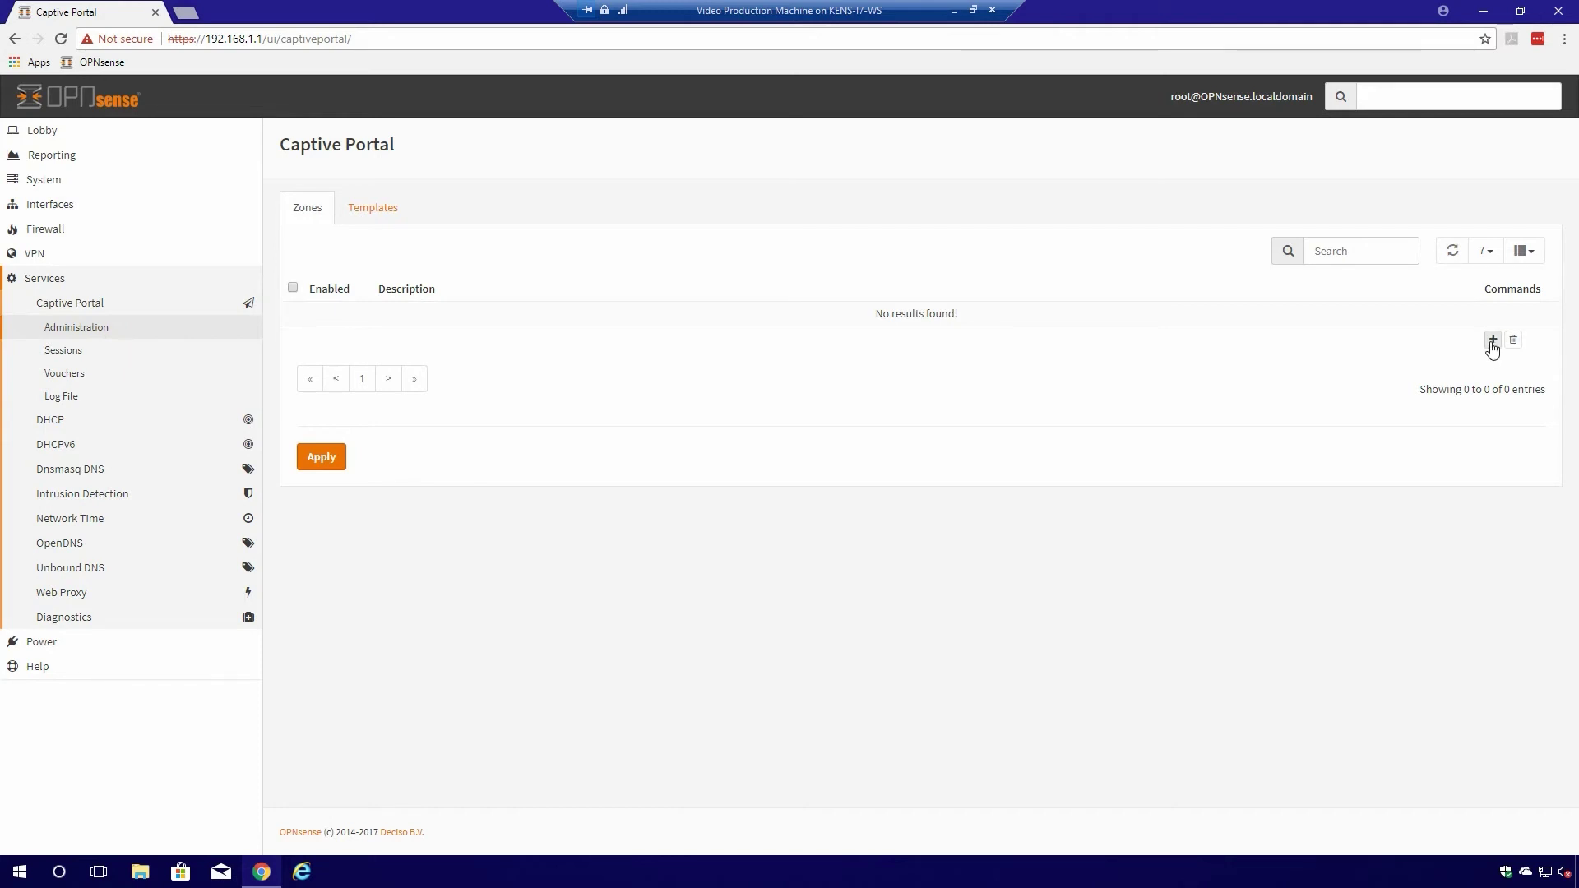
- Add and save a zone on GuestNet without Local Database authentication, described 'Guest Network'
click(1492, 340)
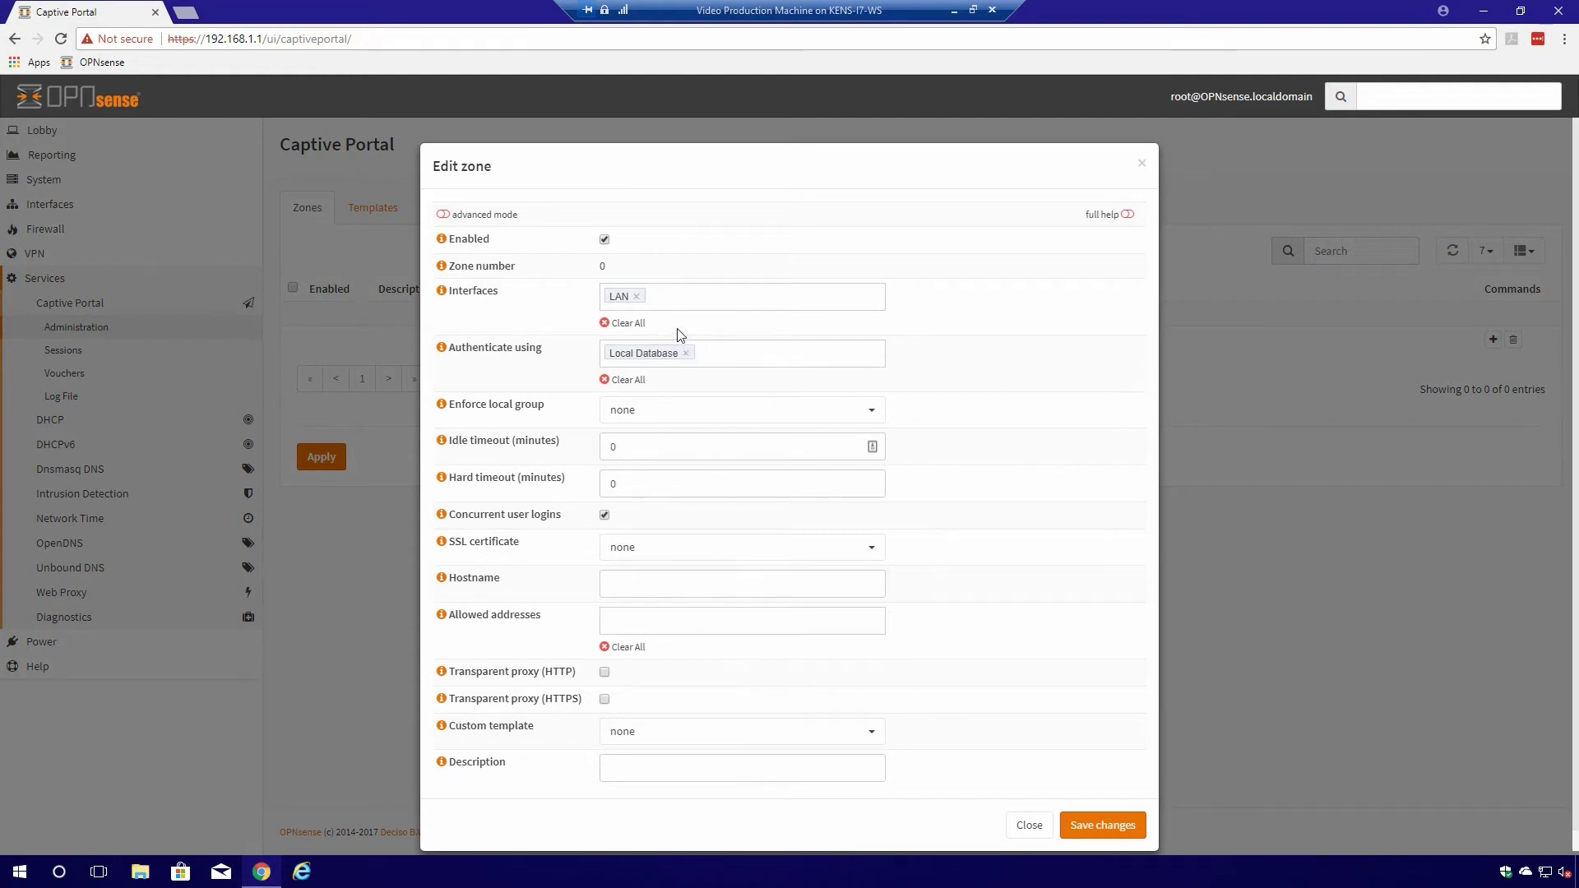
click(636, 295)
click(637, 294)
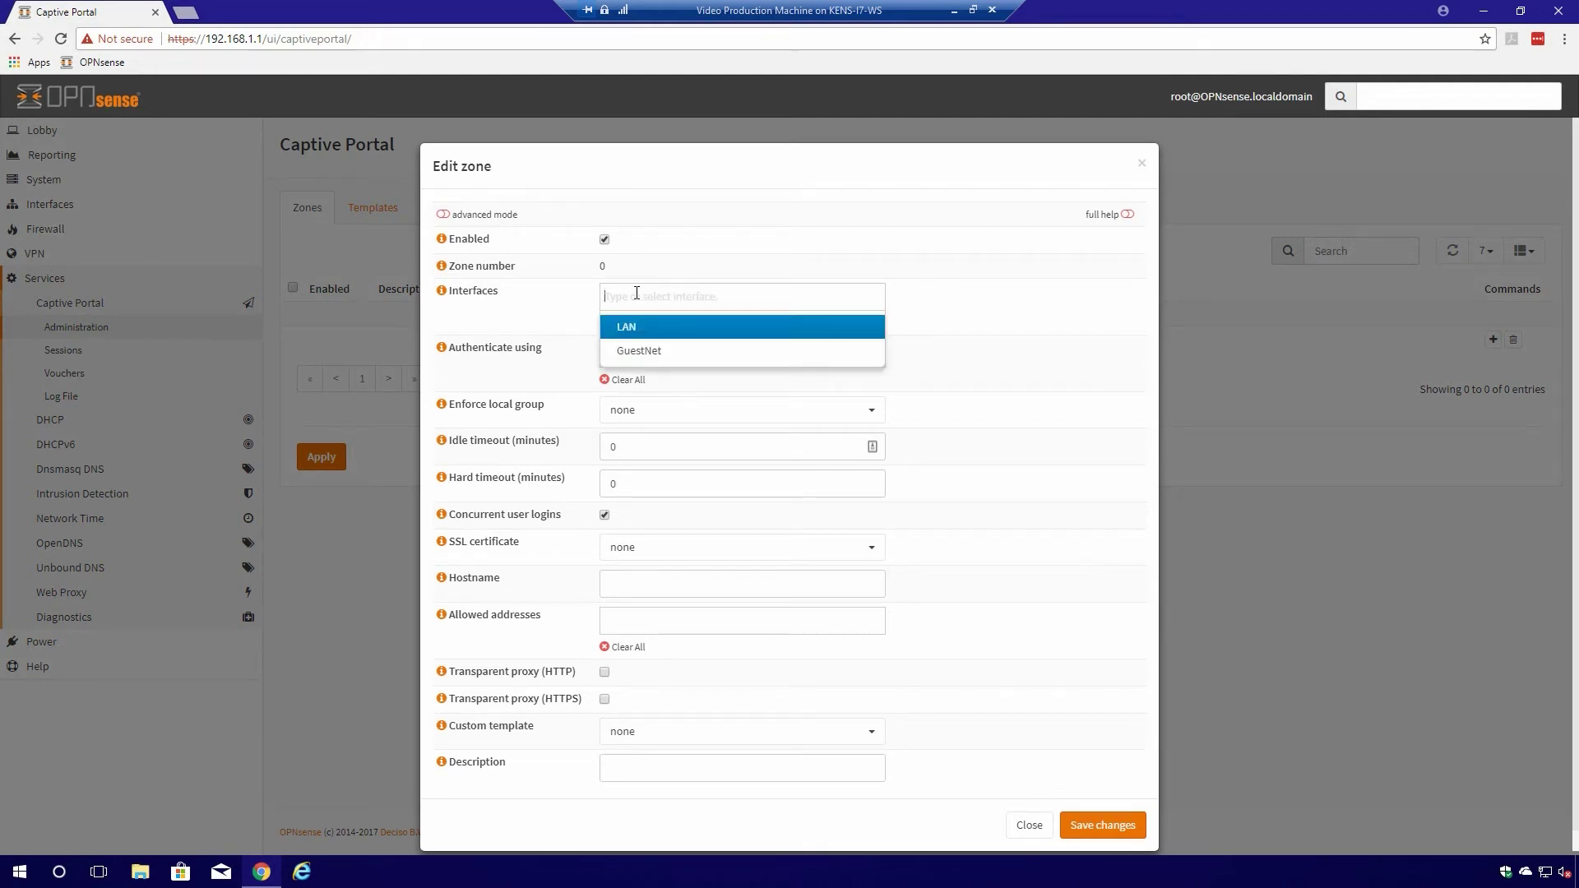
click(634, 352)
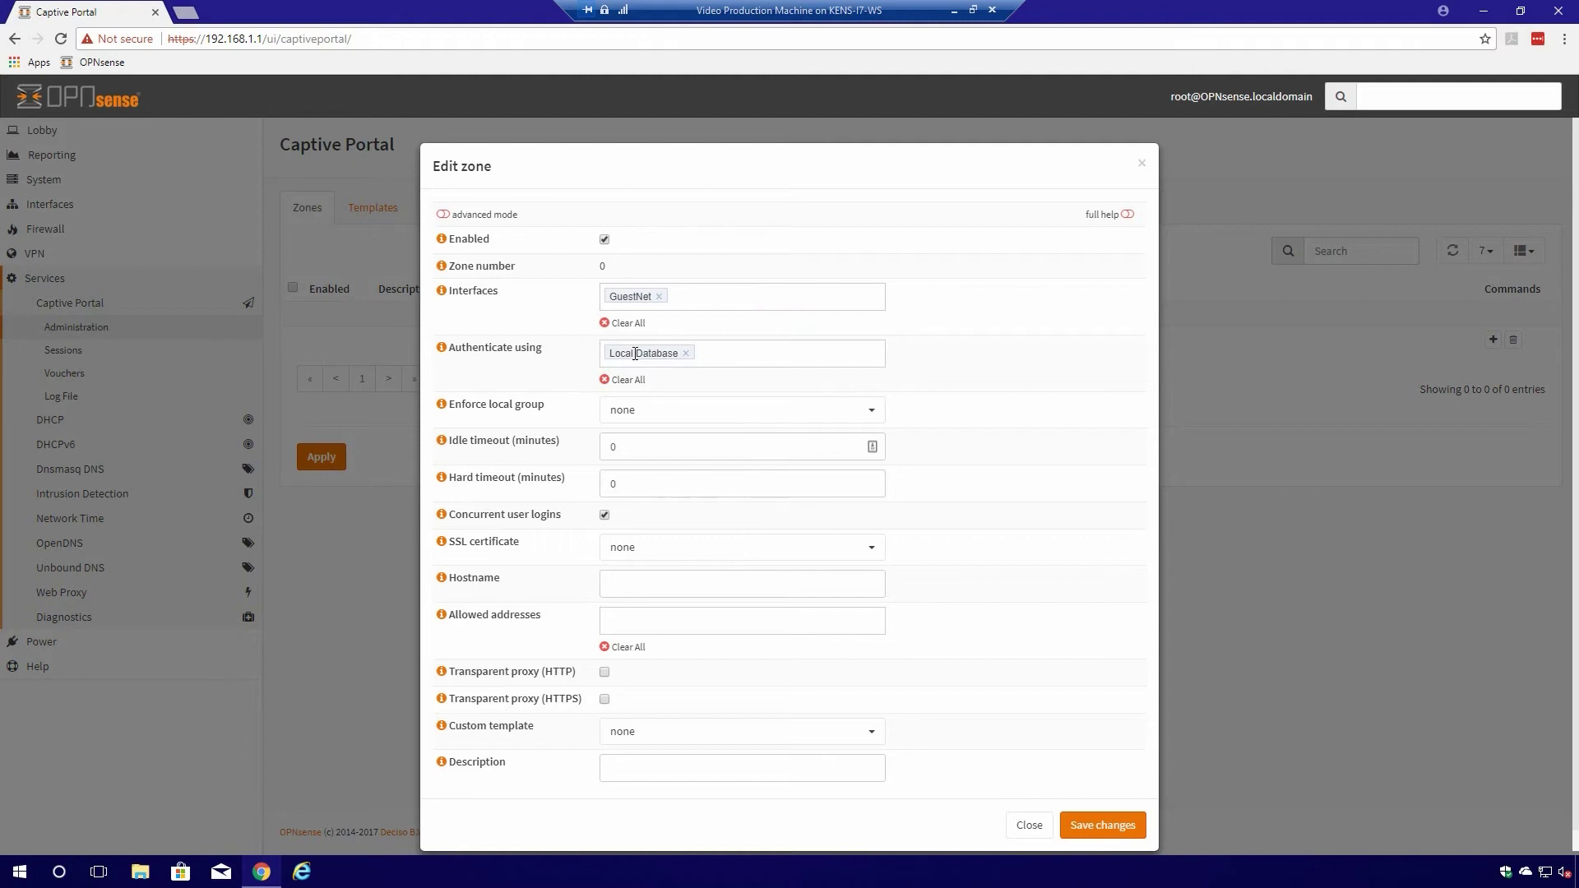
click(685, 352)
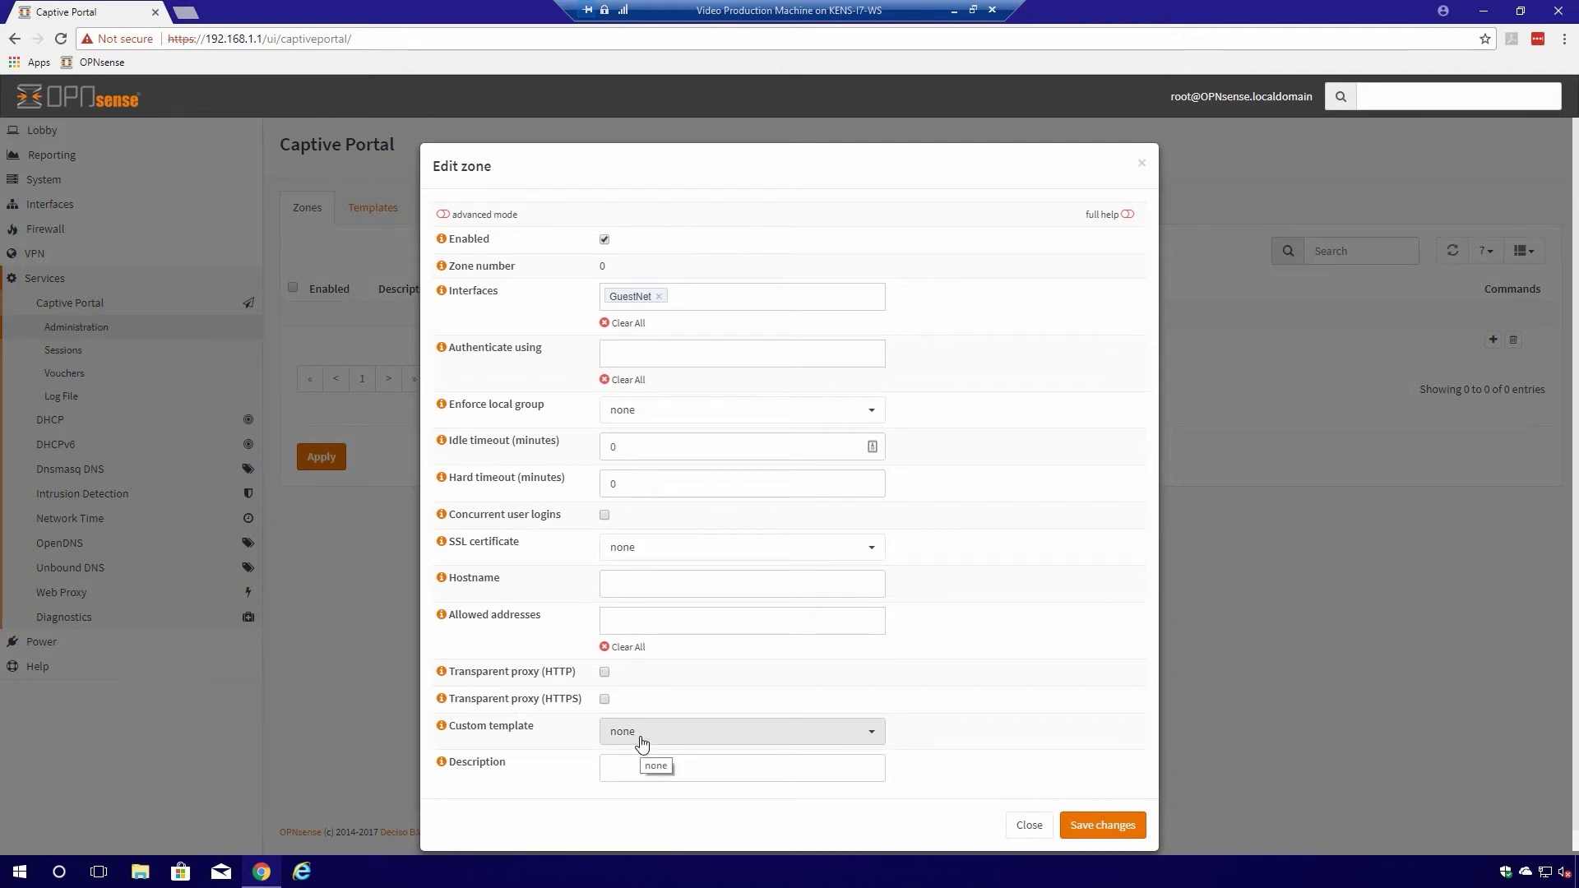
click(633, 770)
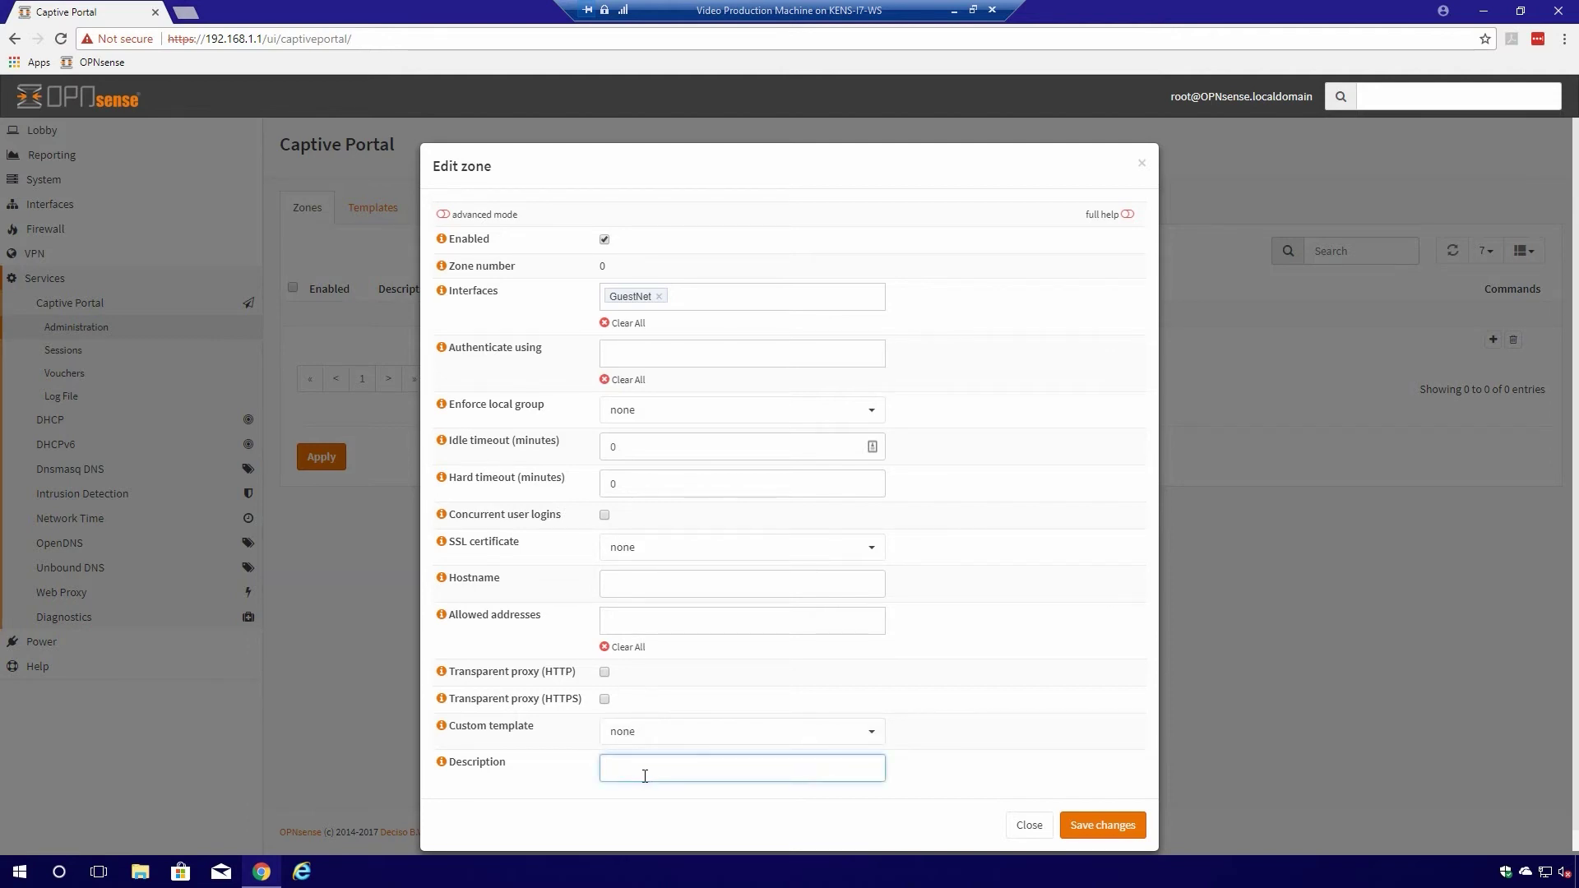
text(Guest Network)
click(1126, 829)
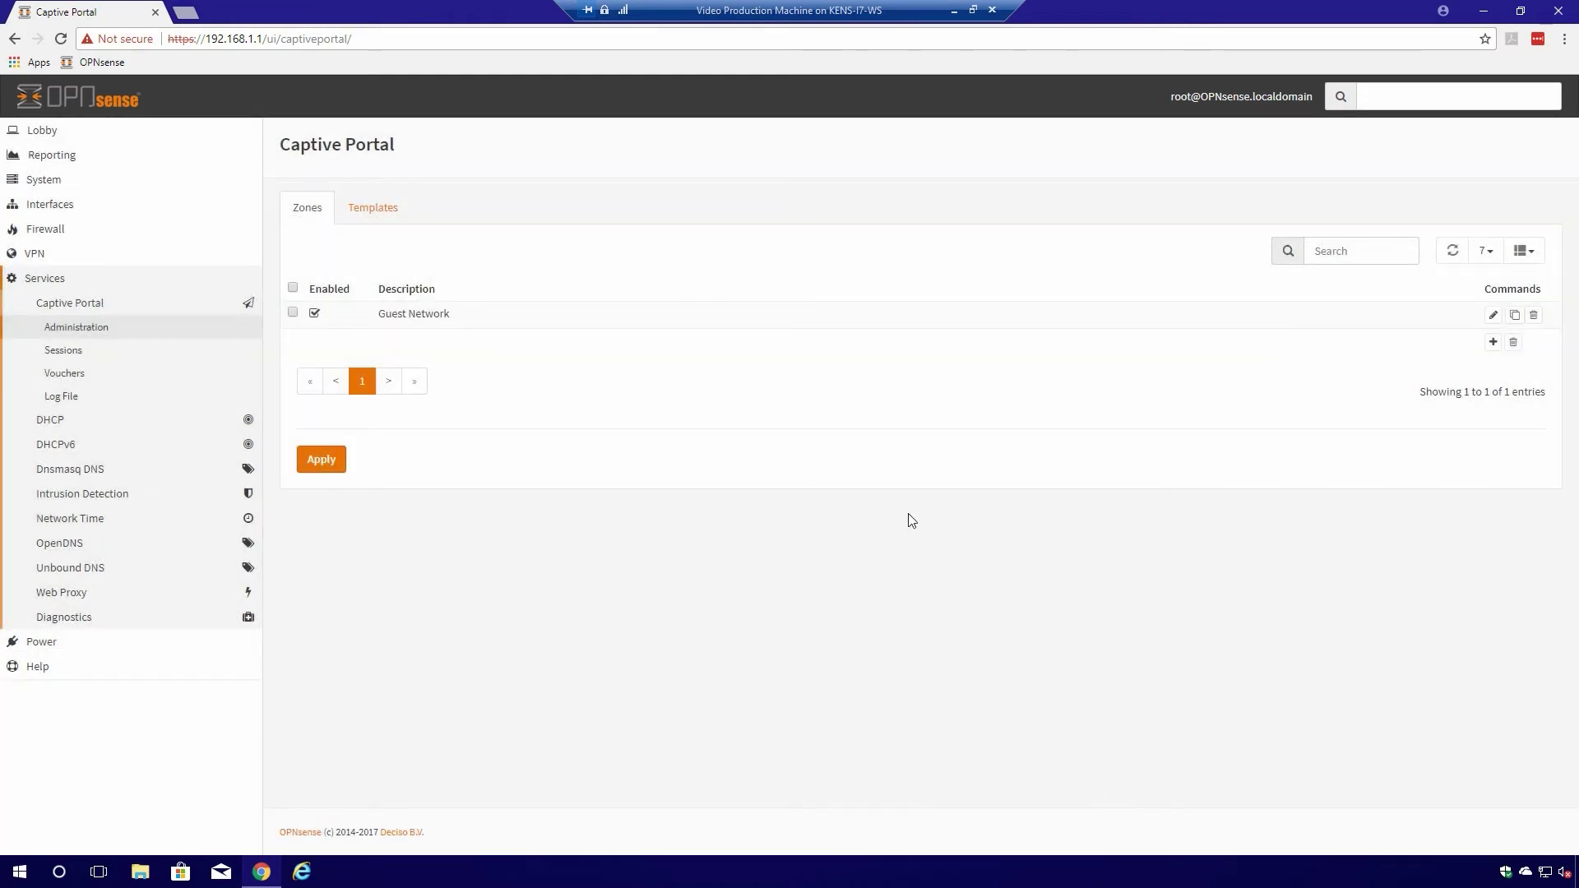
- Apply the pending changes under the Zones table
click(336, 466)
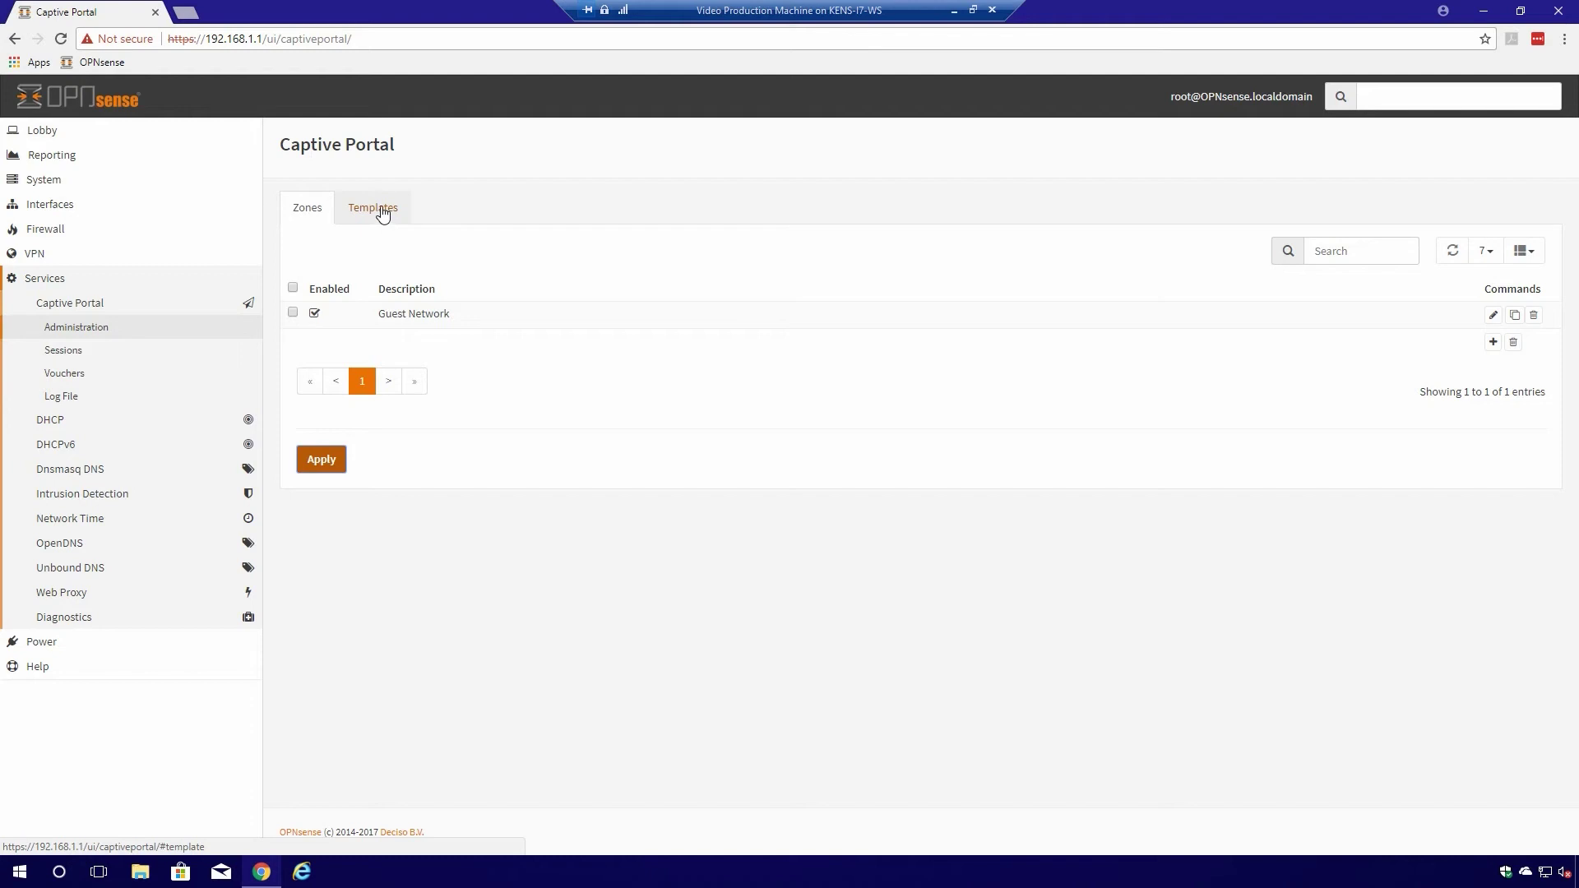
- Download the default template from the Templates list and show template_default.zip in its folder
click(382, 212)
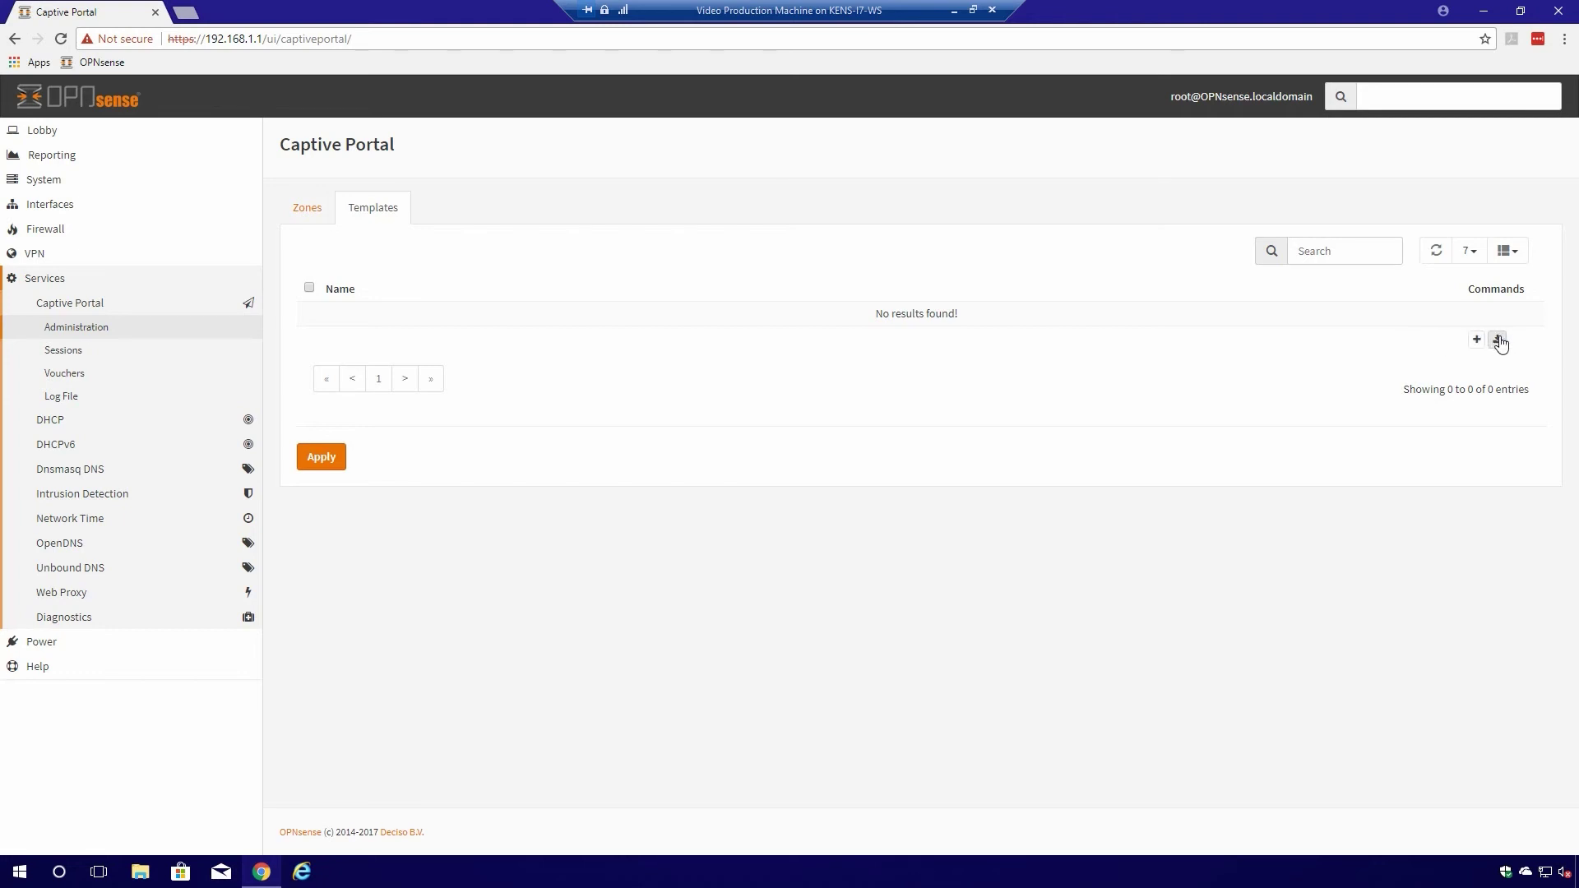
click(1498, 341)
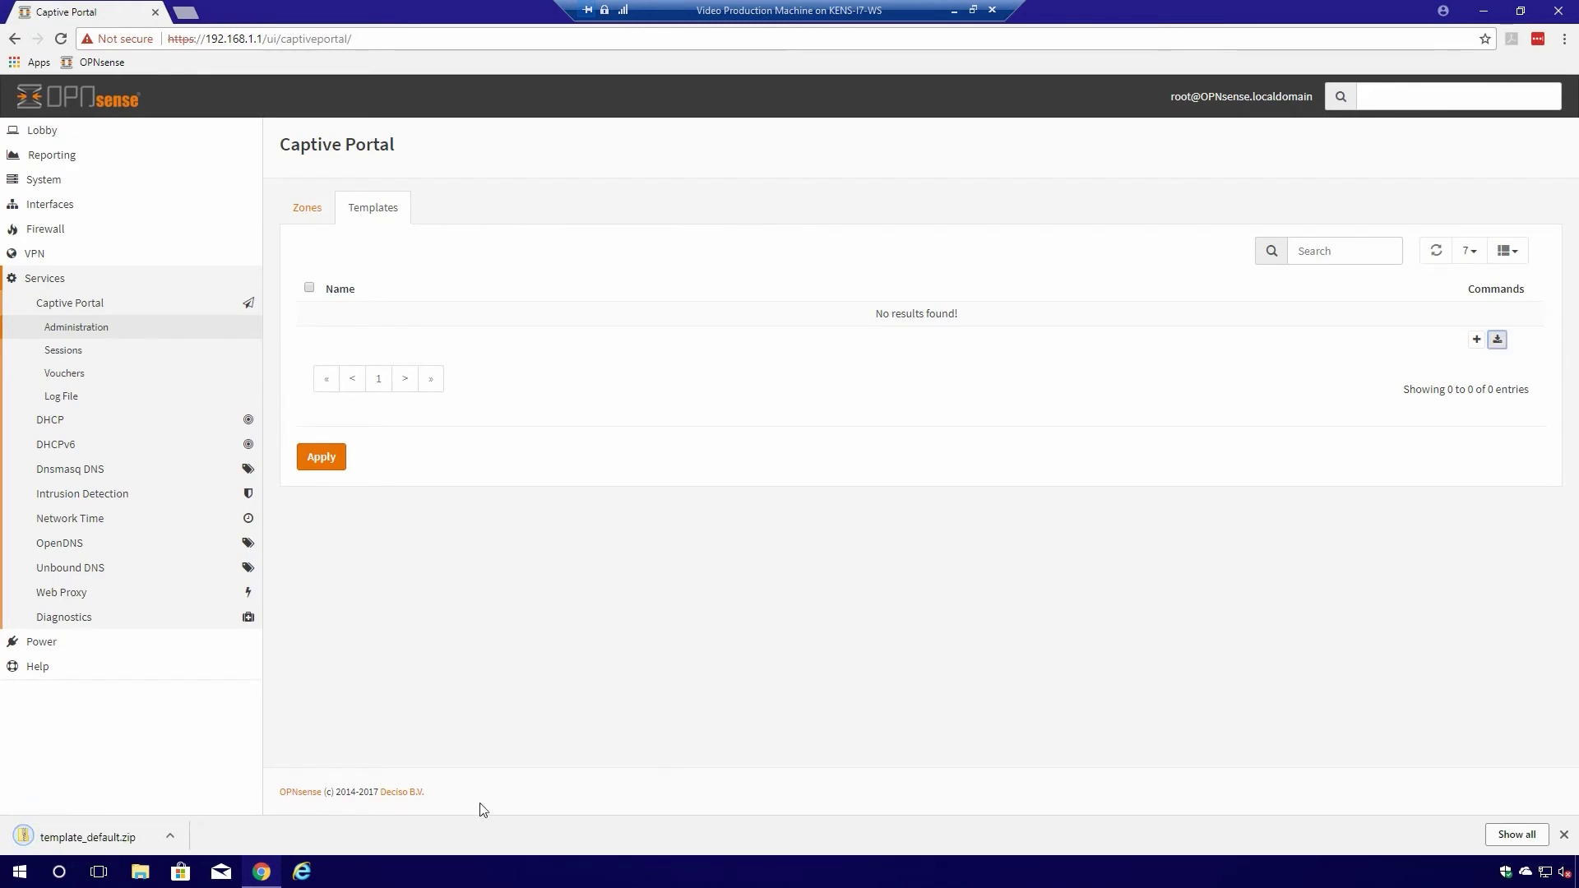
click(170, 836)
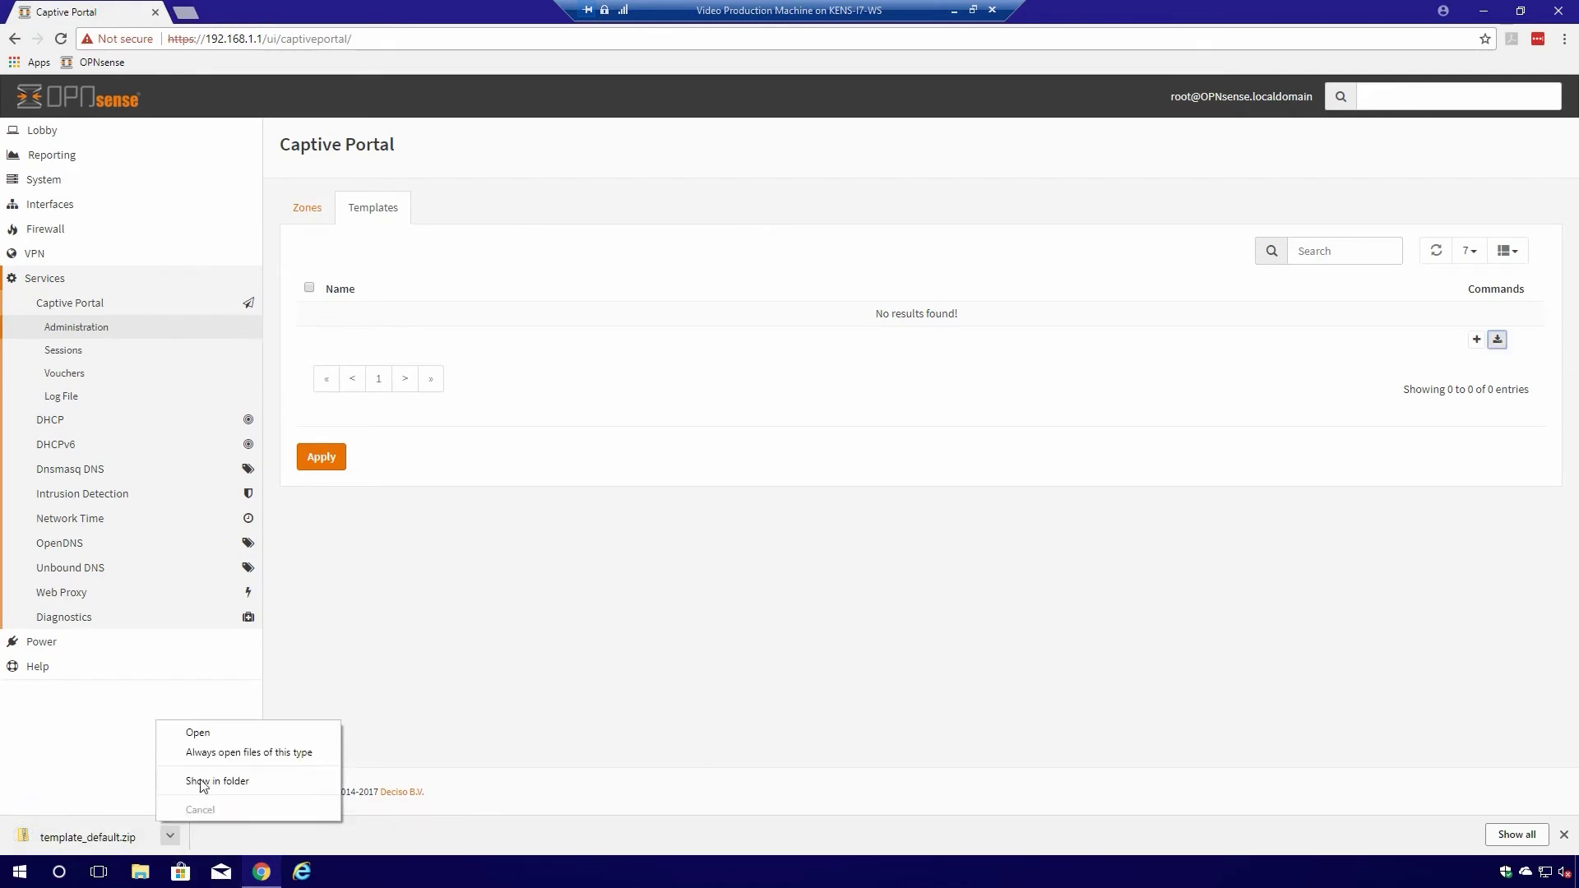
click(208, 782)
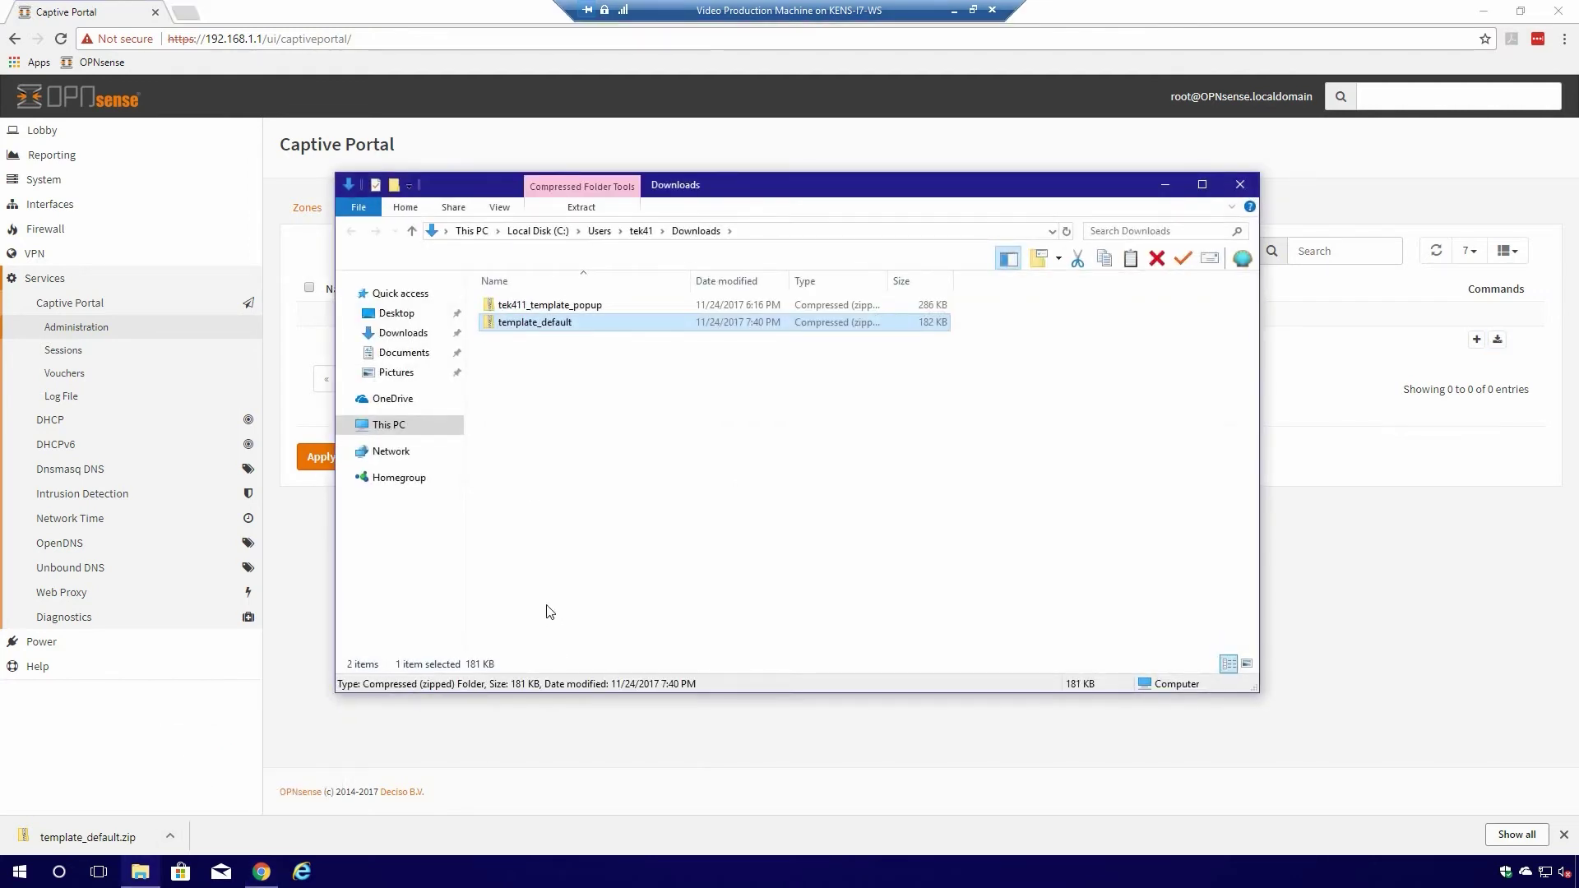
- Extract template_default.zip with 7-Zip, inspect its images folder, then return to the browser
right_click(542, 328)
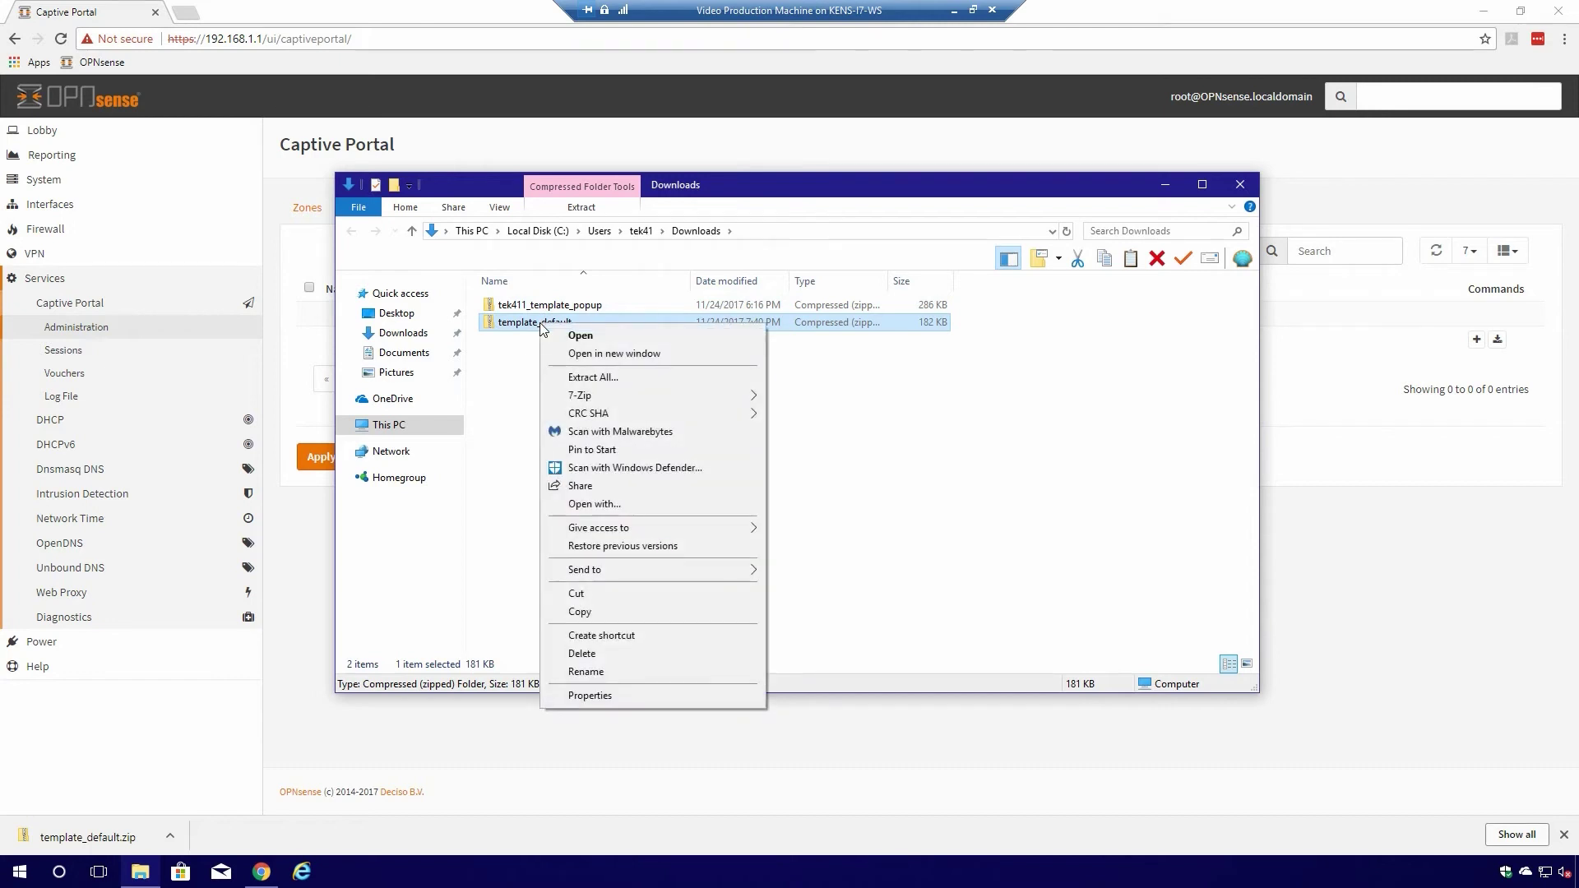
mouse_move(619, 398)
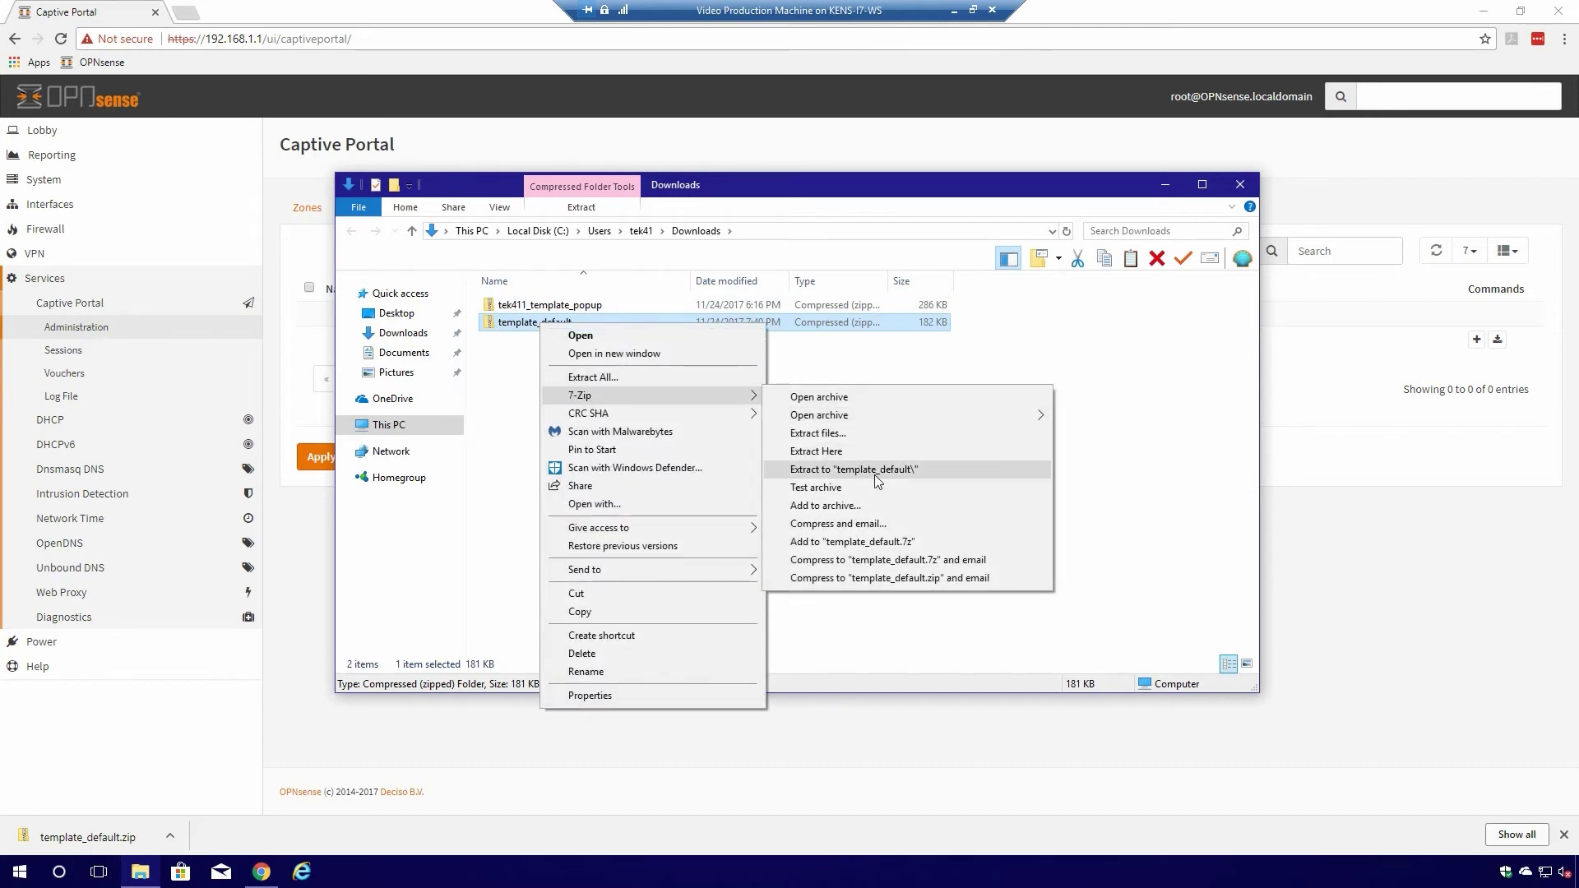
click(875, 471)
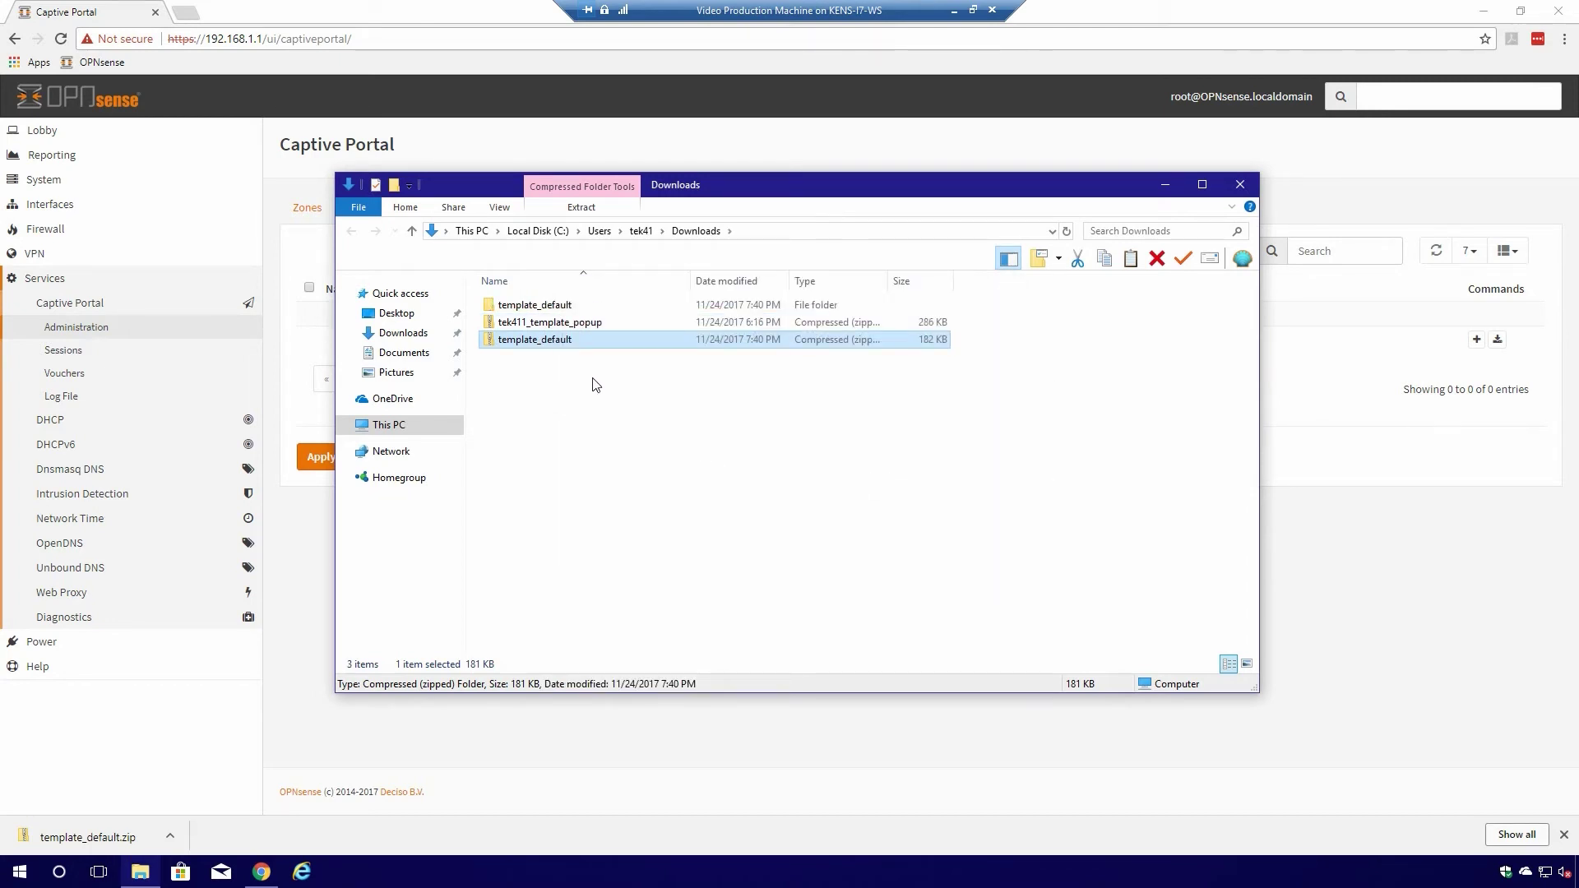
double_click(550, 306)
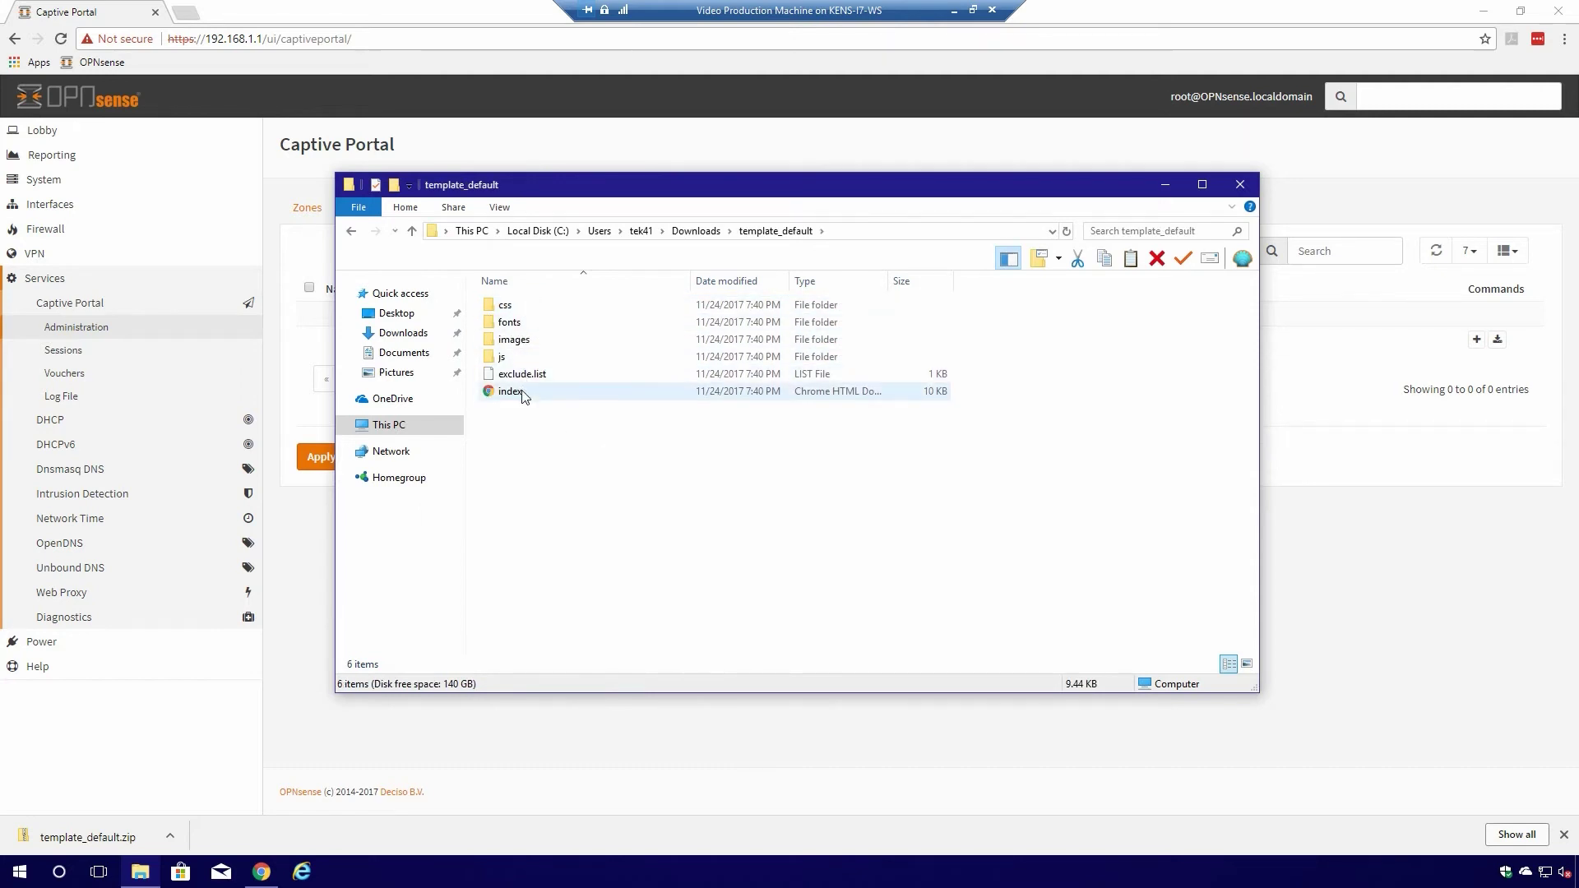
double_click(516, 339)
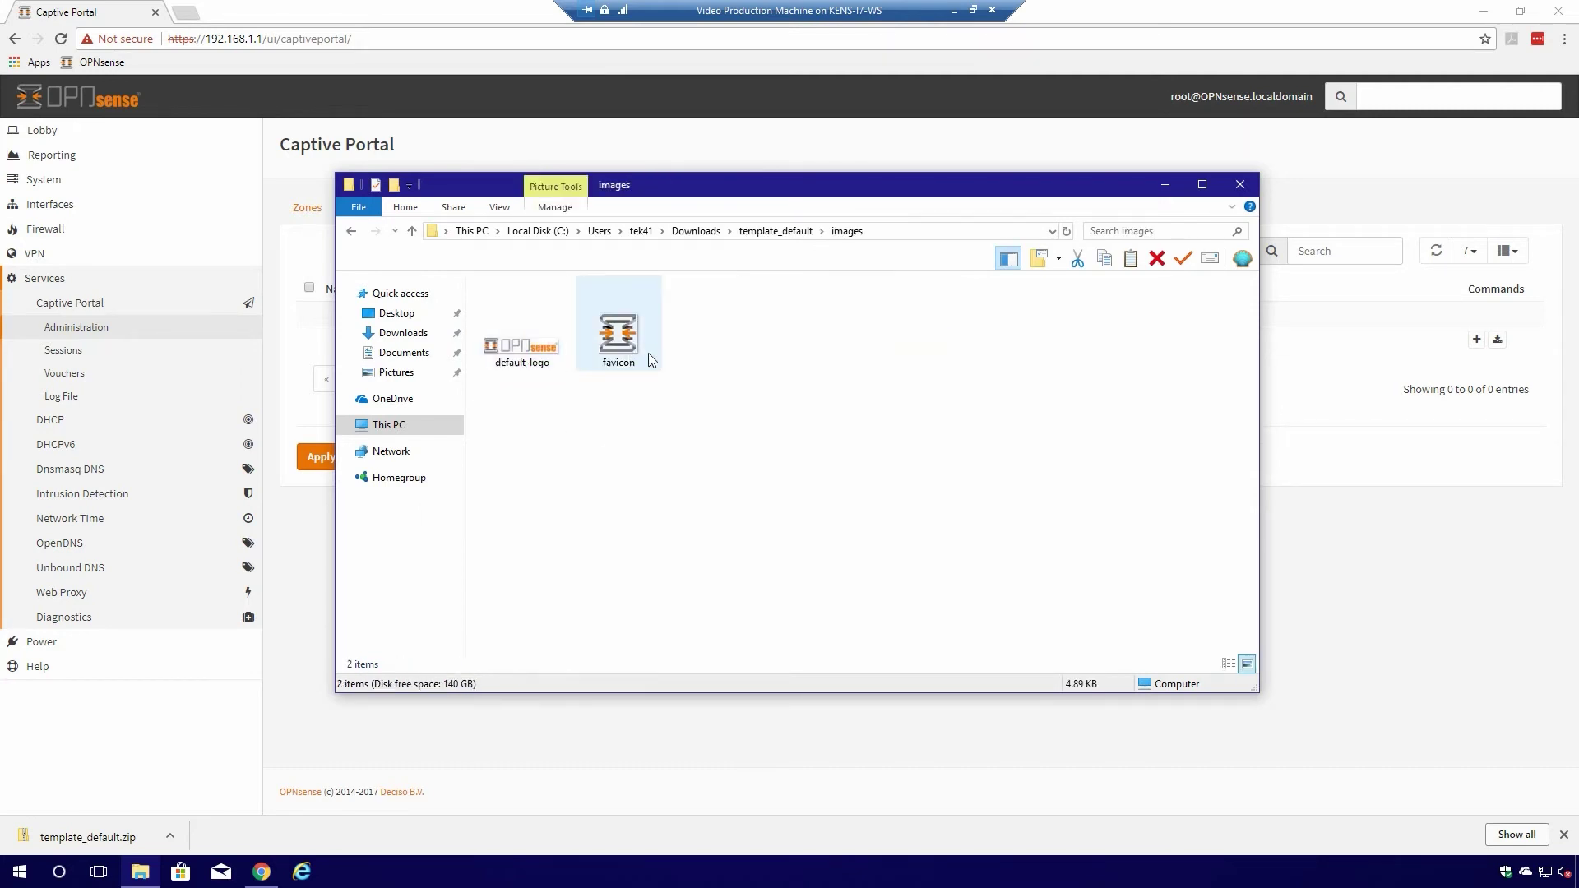
click(348, 232)
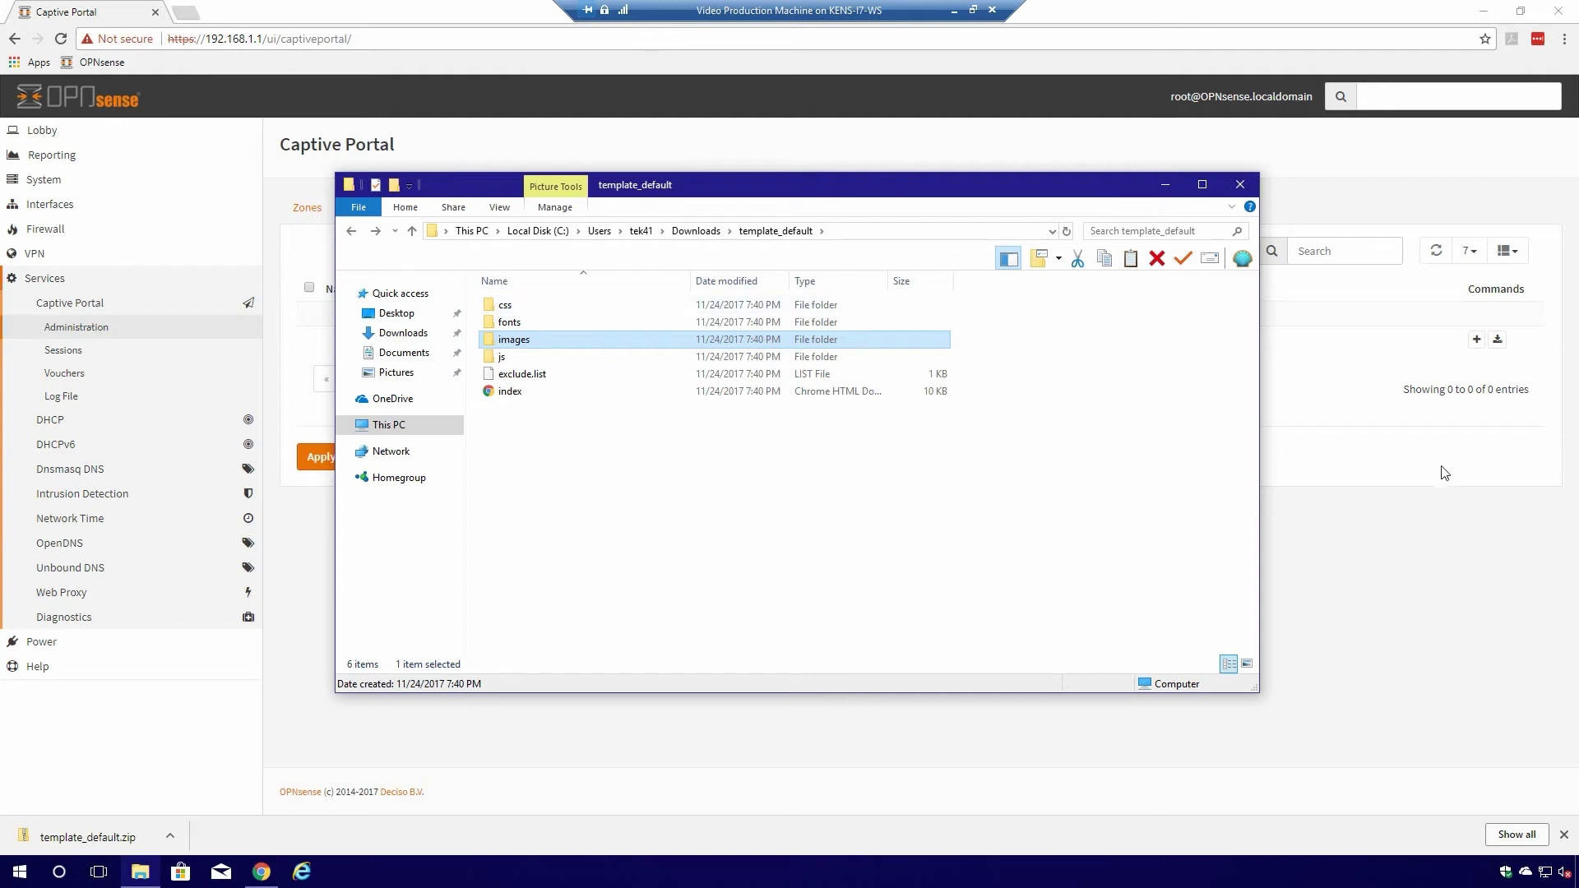
click(1365, 406)
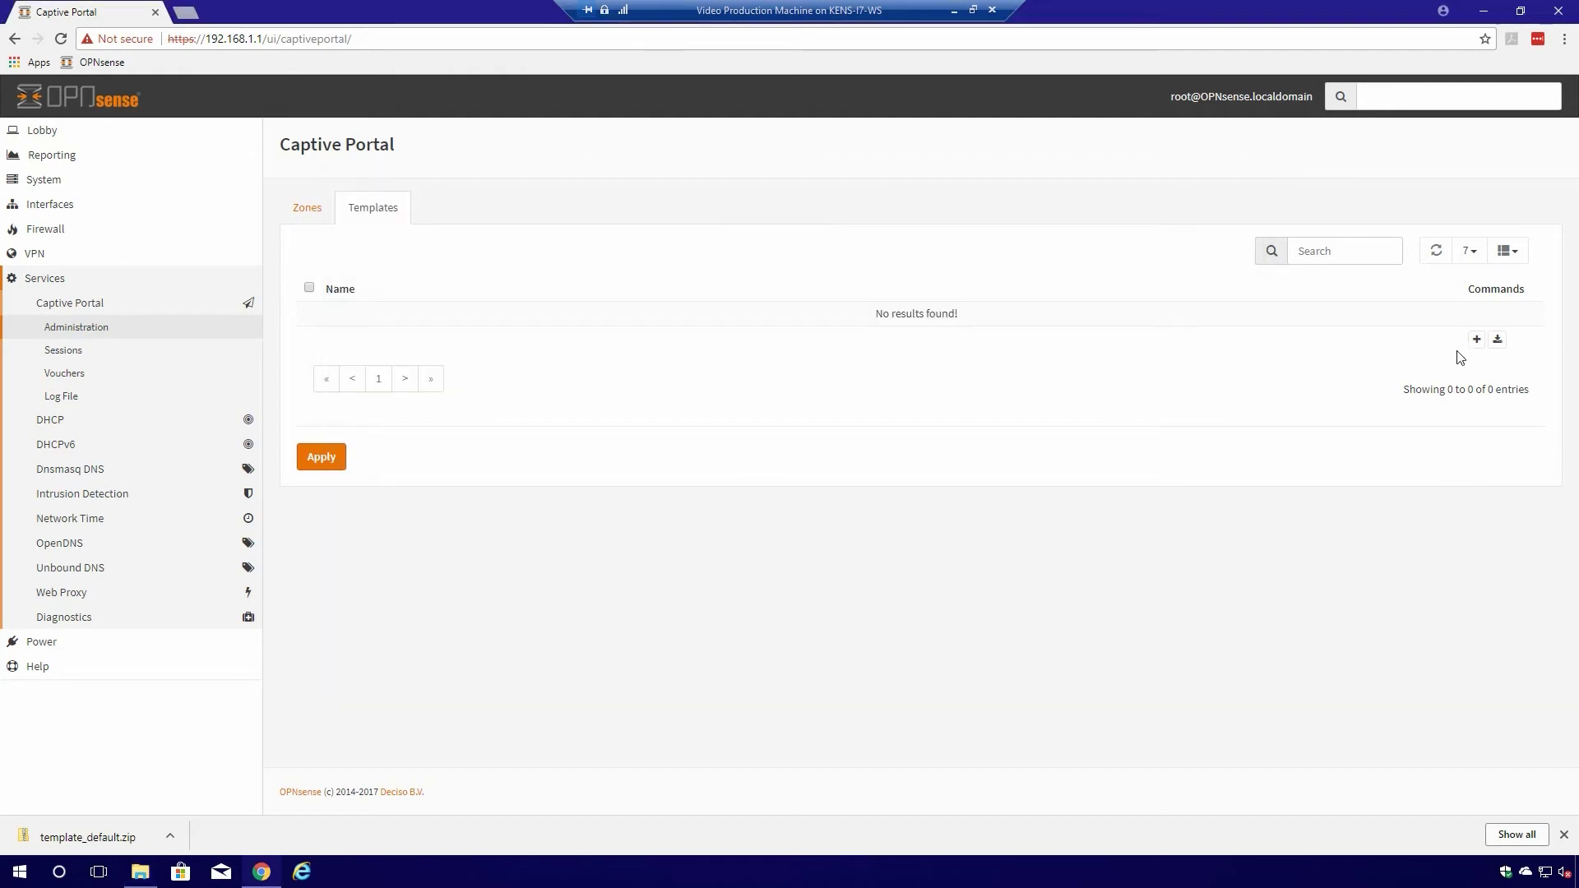
- Upload tek411_template_popup.zip as template TEK411_w_popup and apply the change
click(1476, 339)
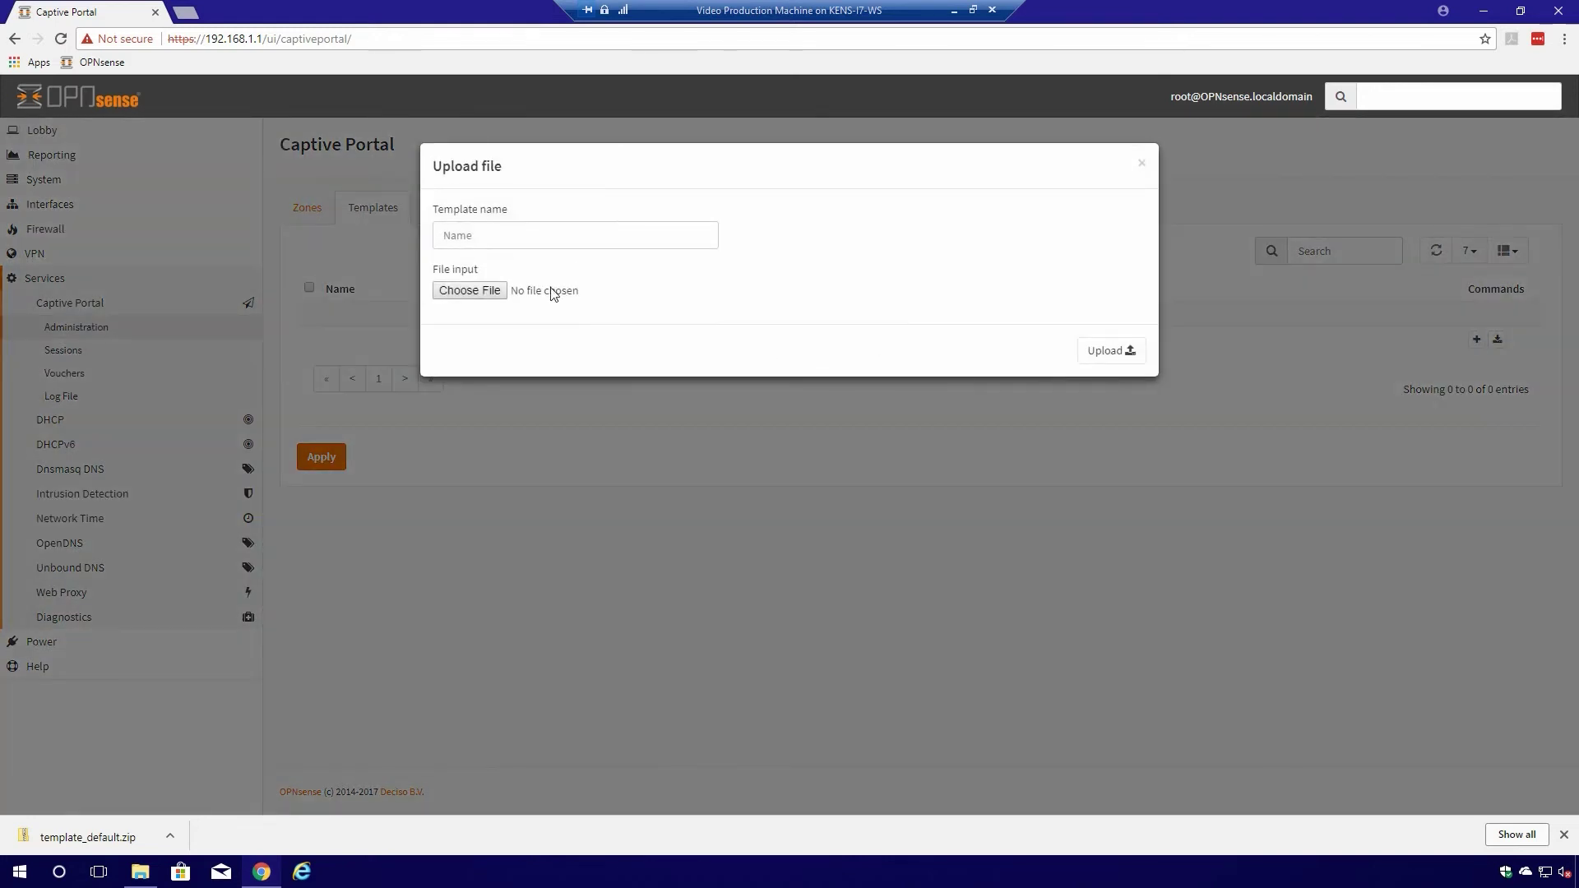
click(496, 239)
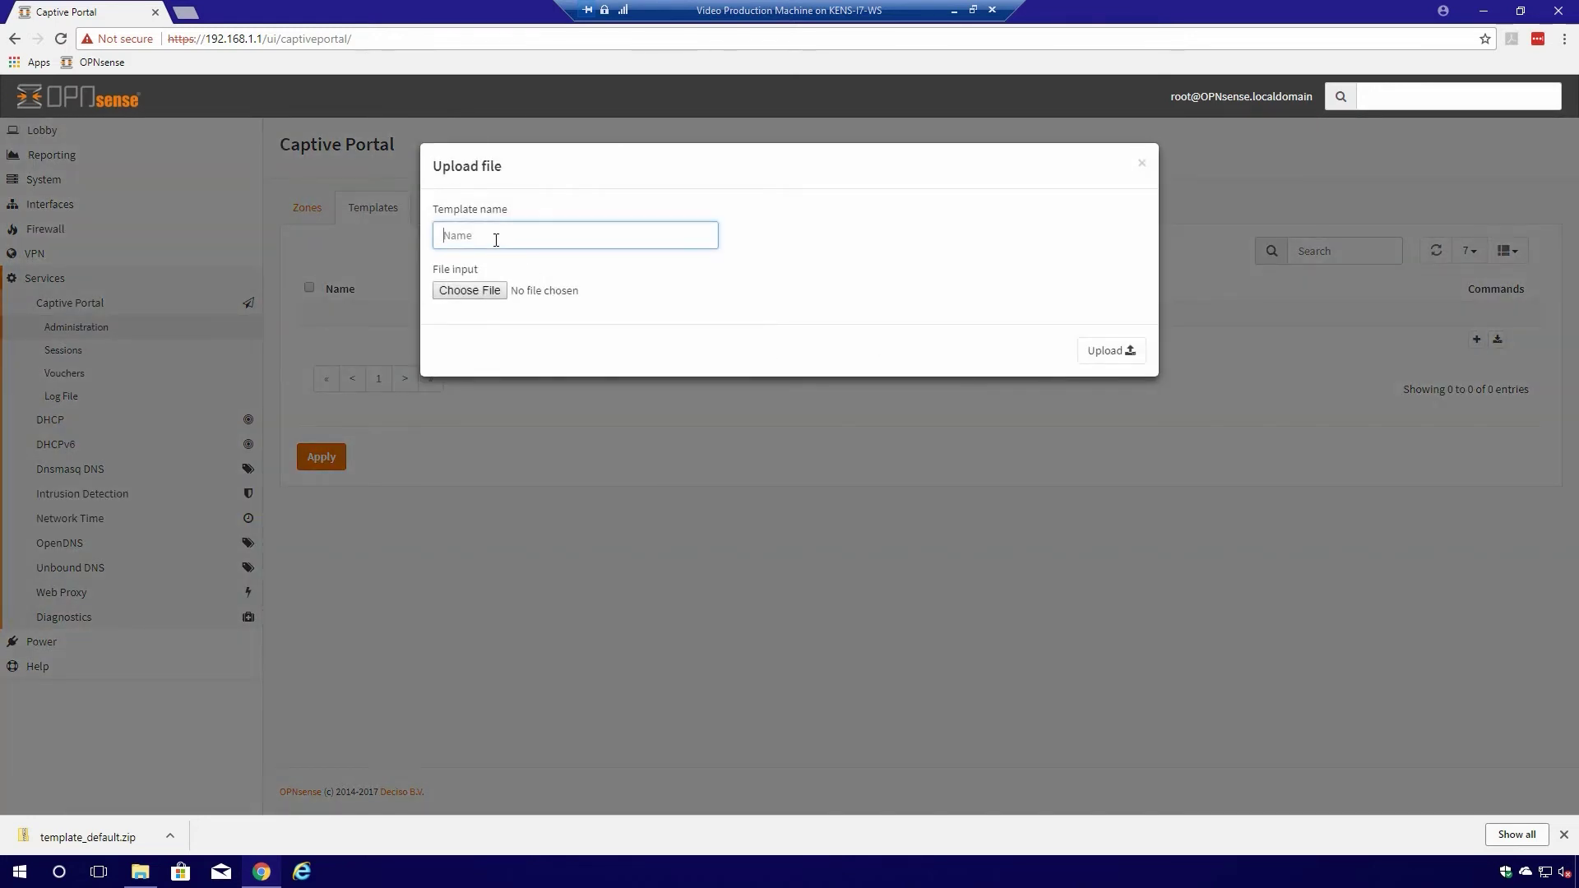
text(T)
click(489, 258)
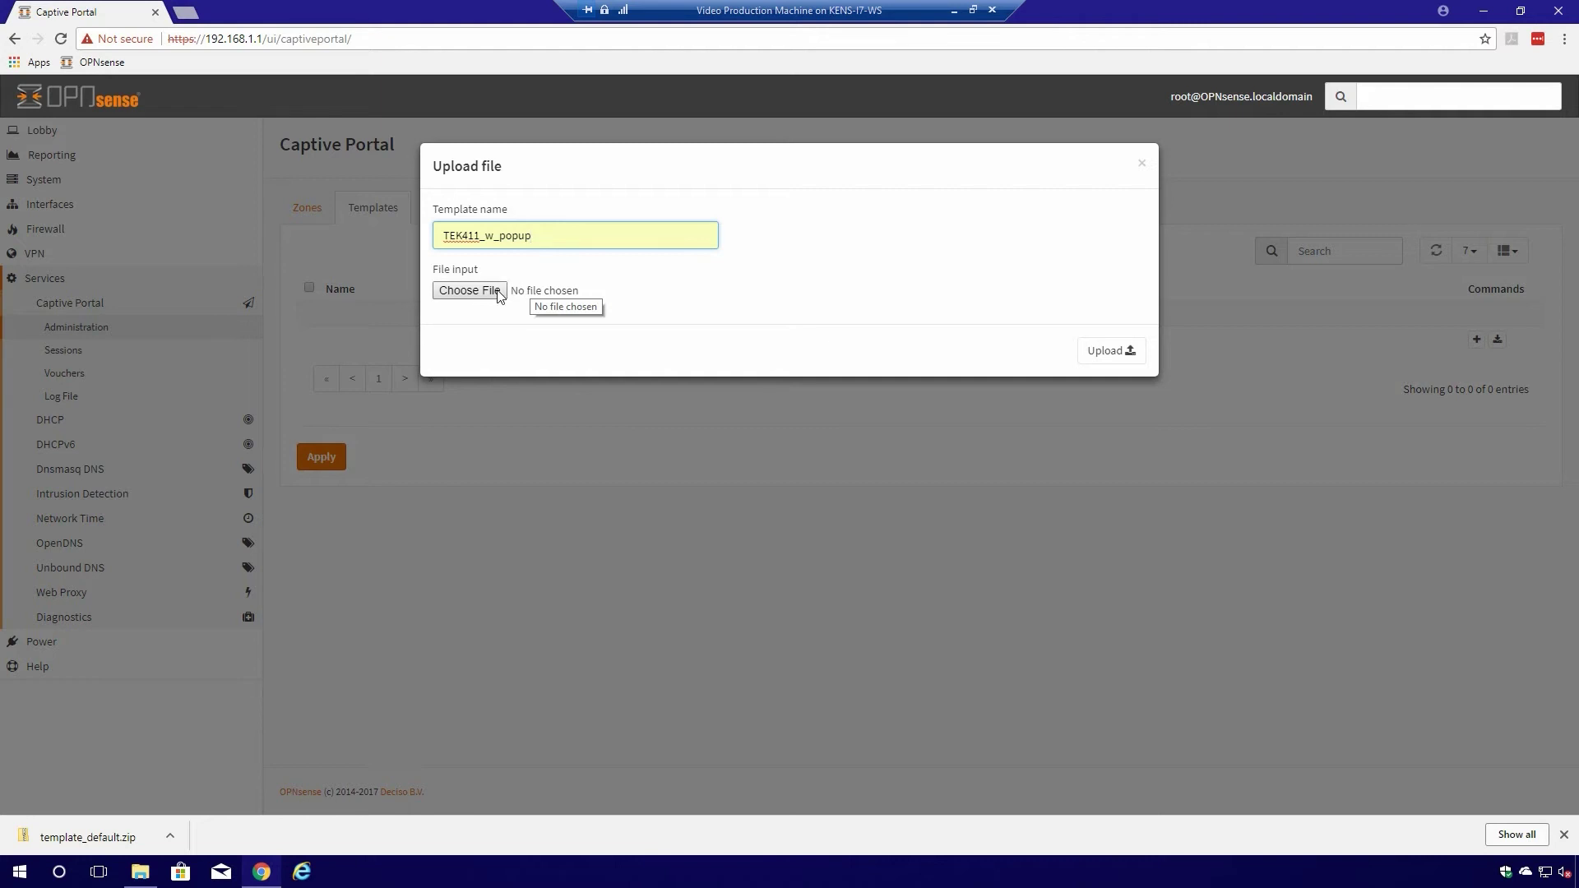
click(498, 292)
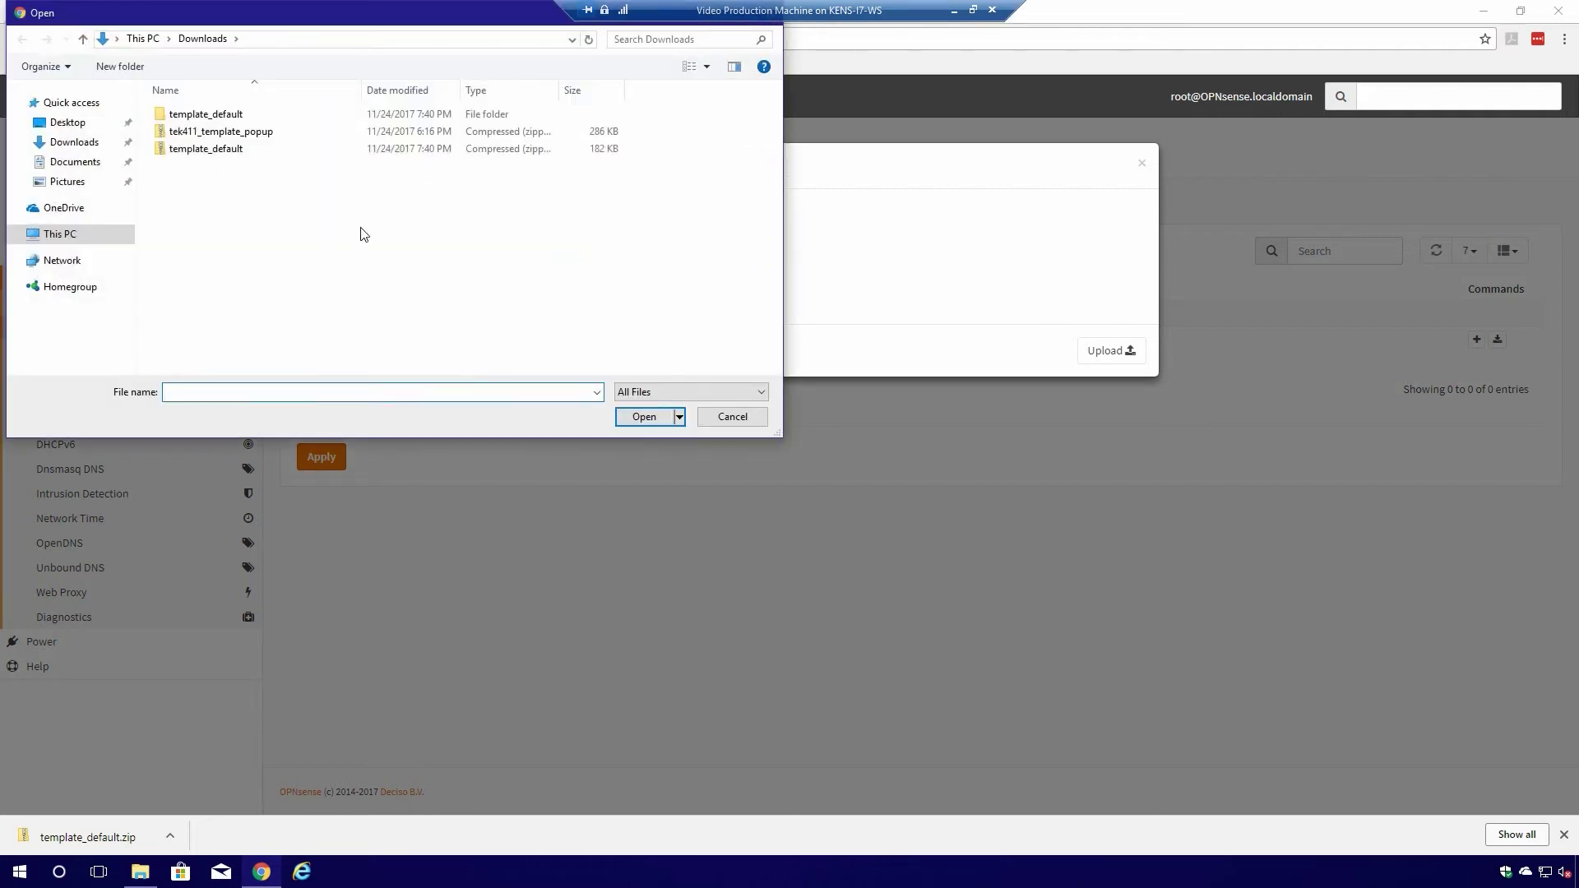
double_click(202, 133)
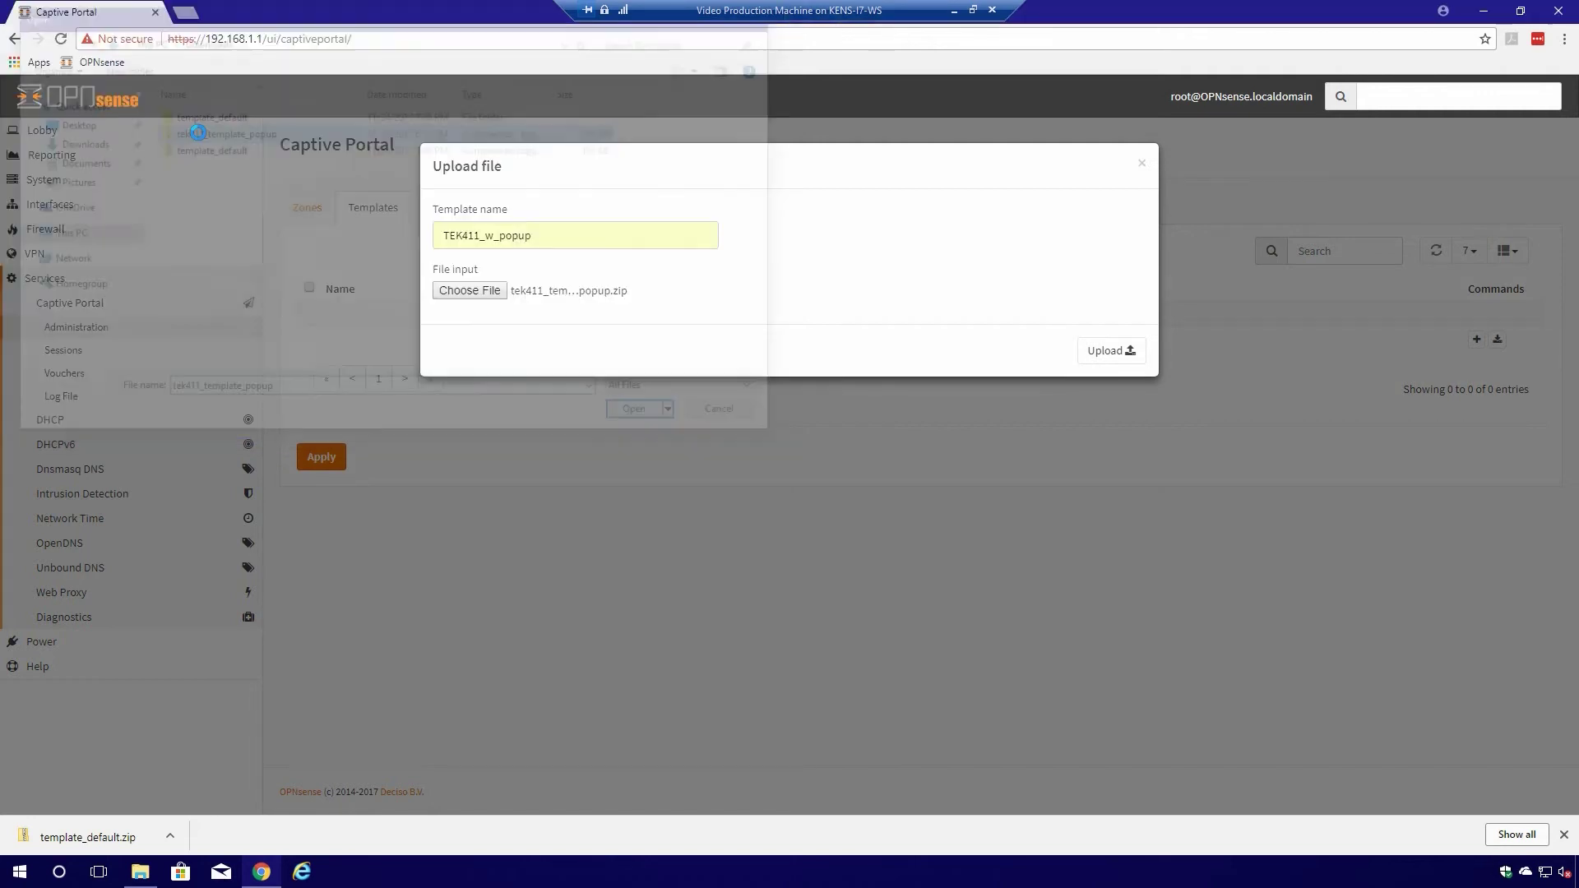
click(1112, 352)
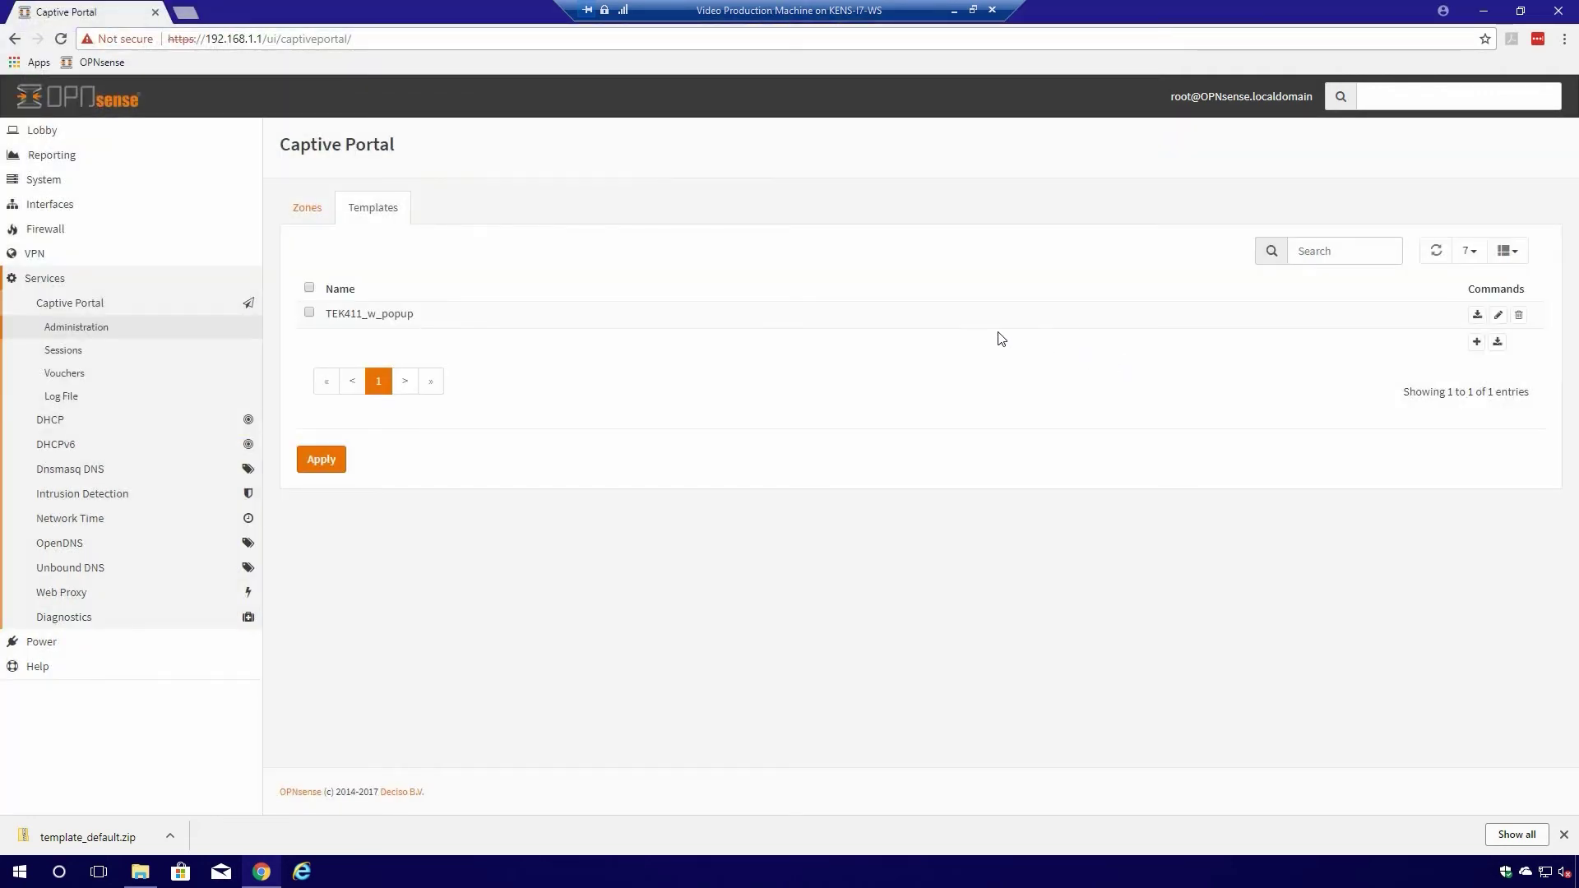
click(326, 462)
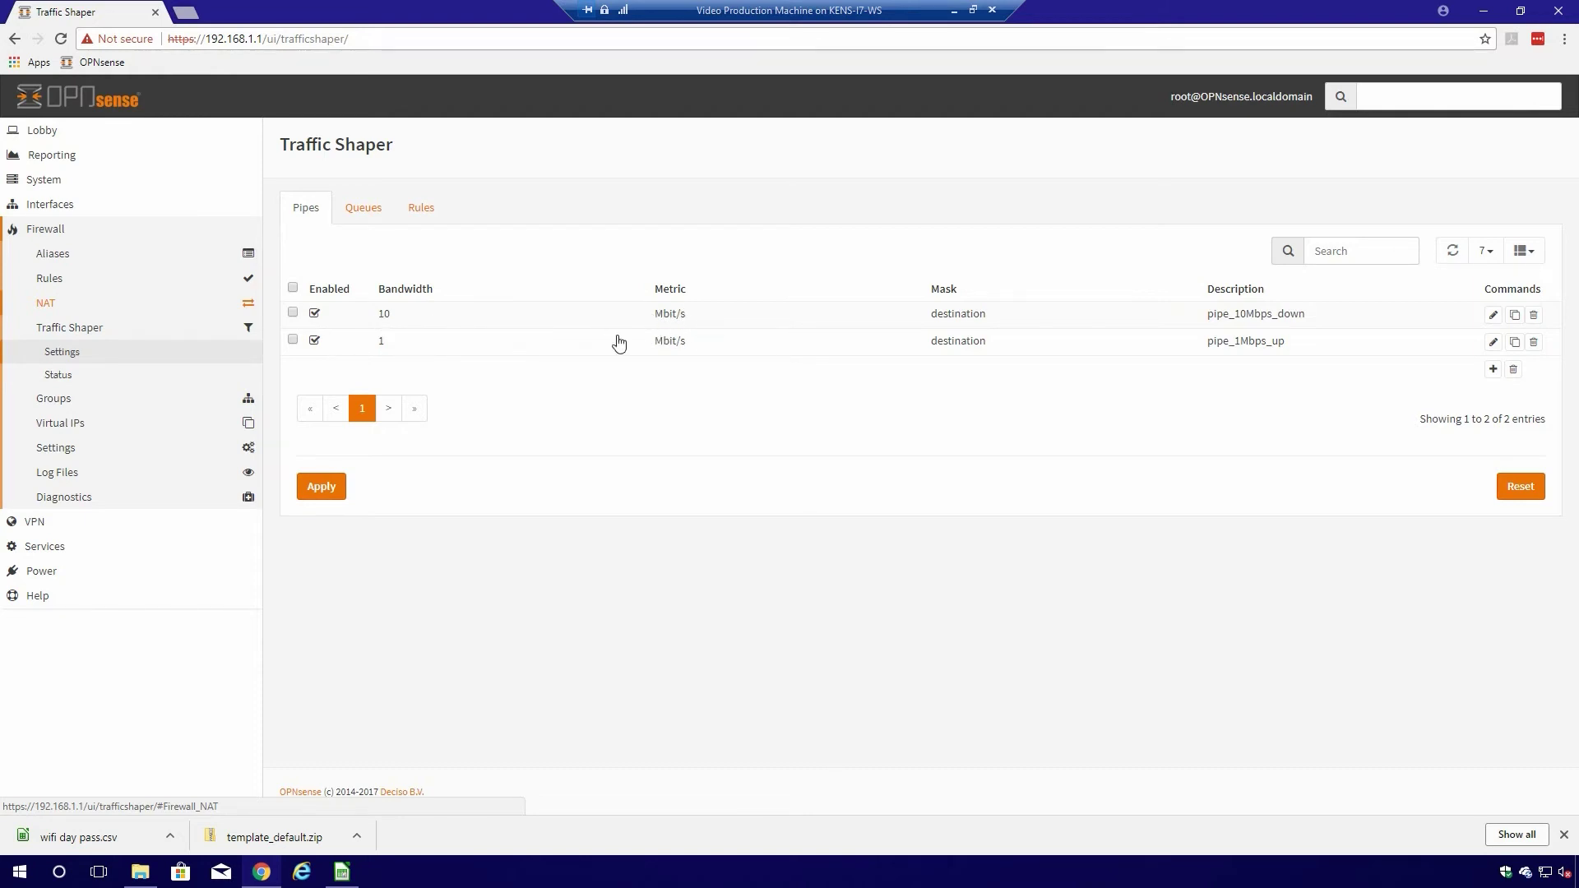
- Inspect pipe_10Mbps_down and pipe_1Mbps_up settings without changes, then show the shaper Rules
click(1494, 316)
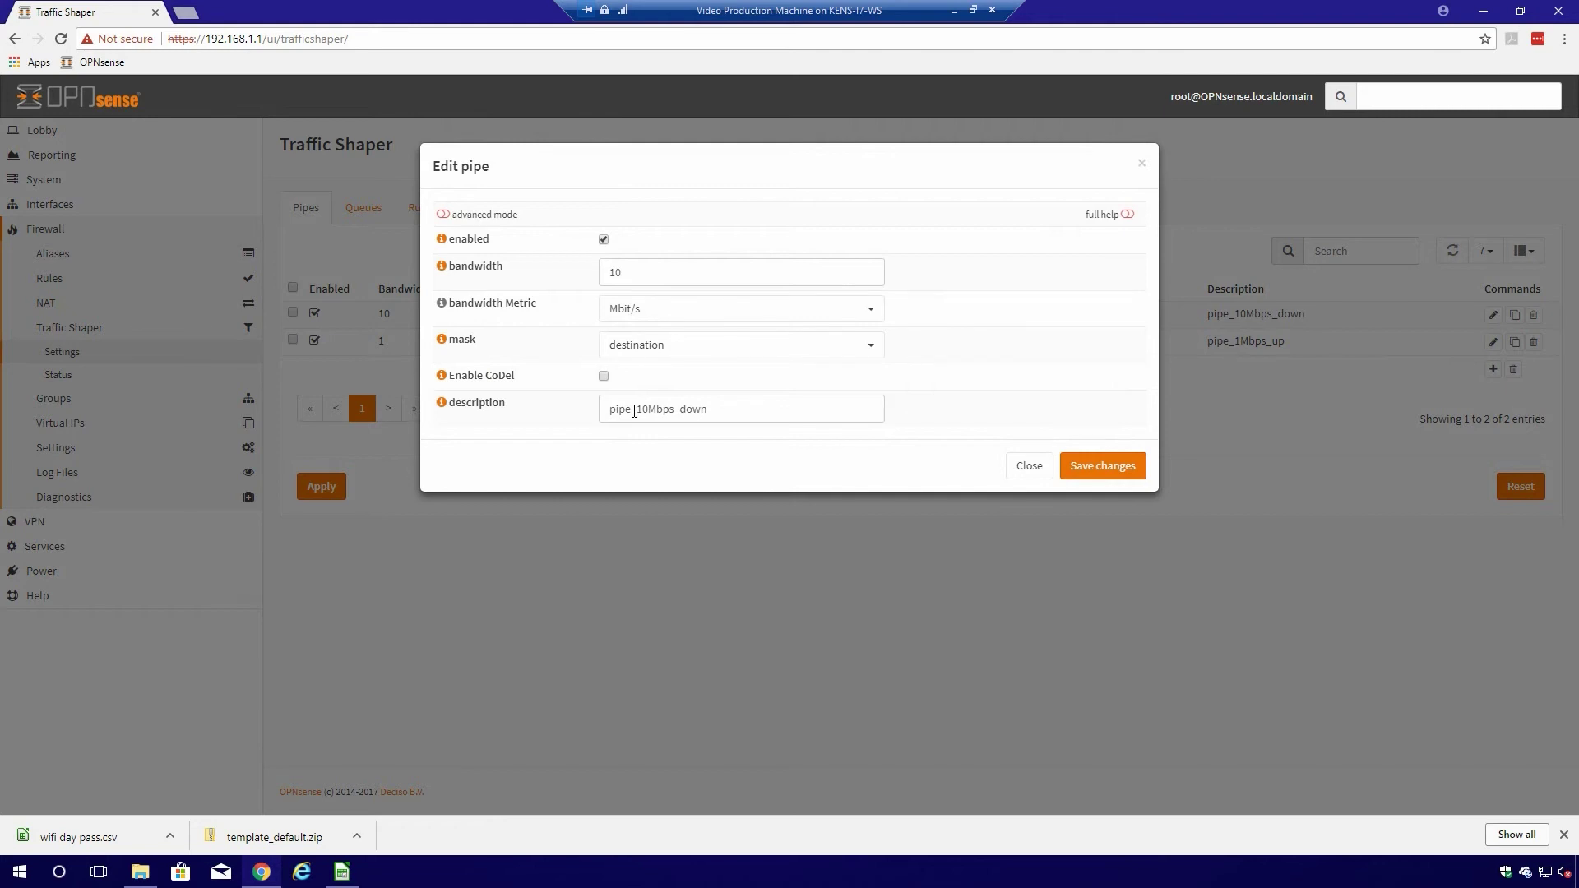
click(1029, 466)
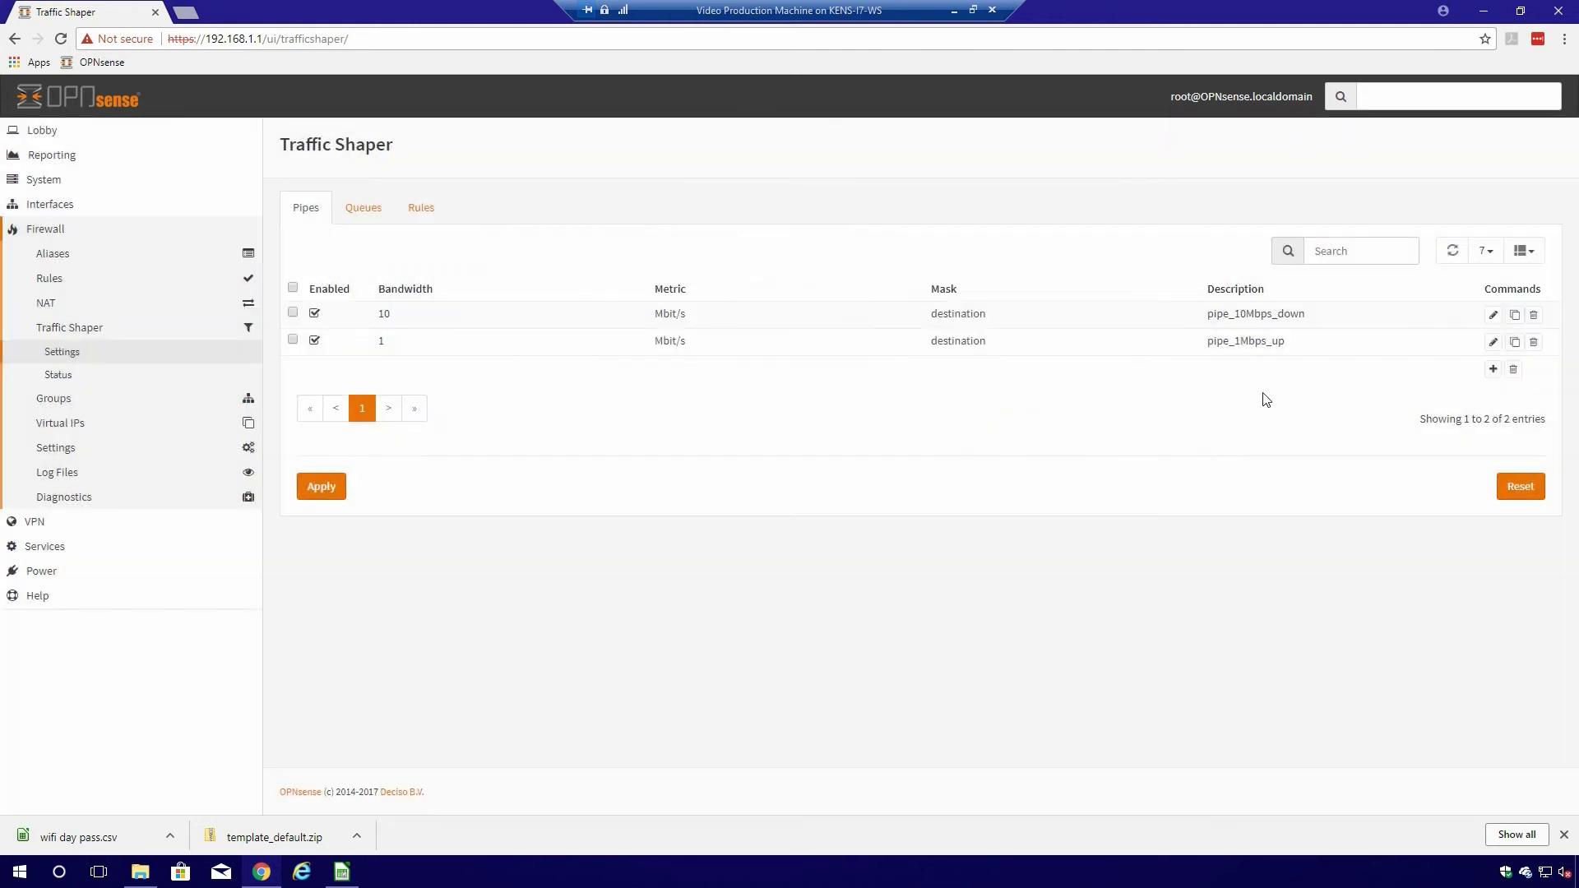
click(1493, 342)
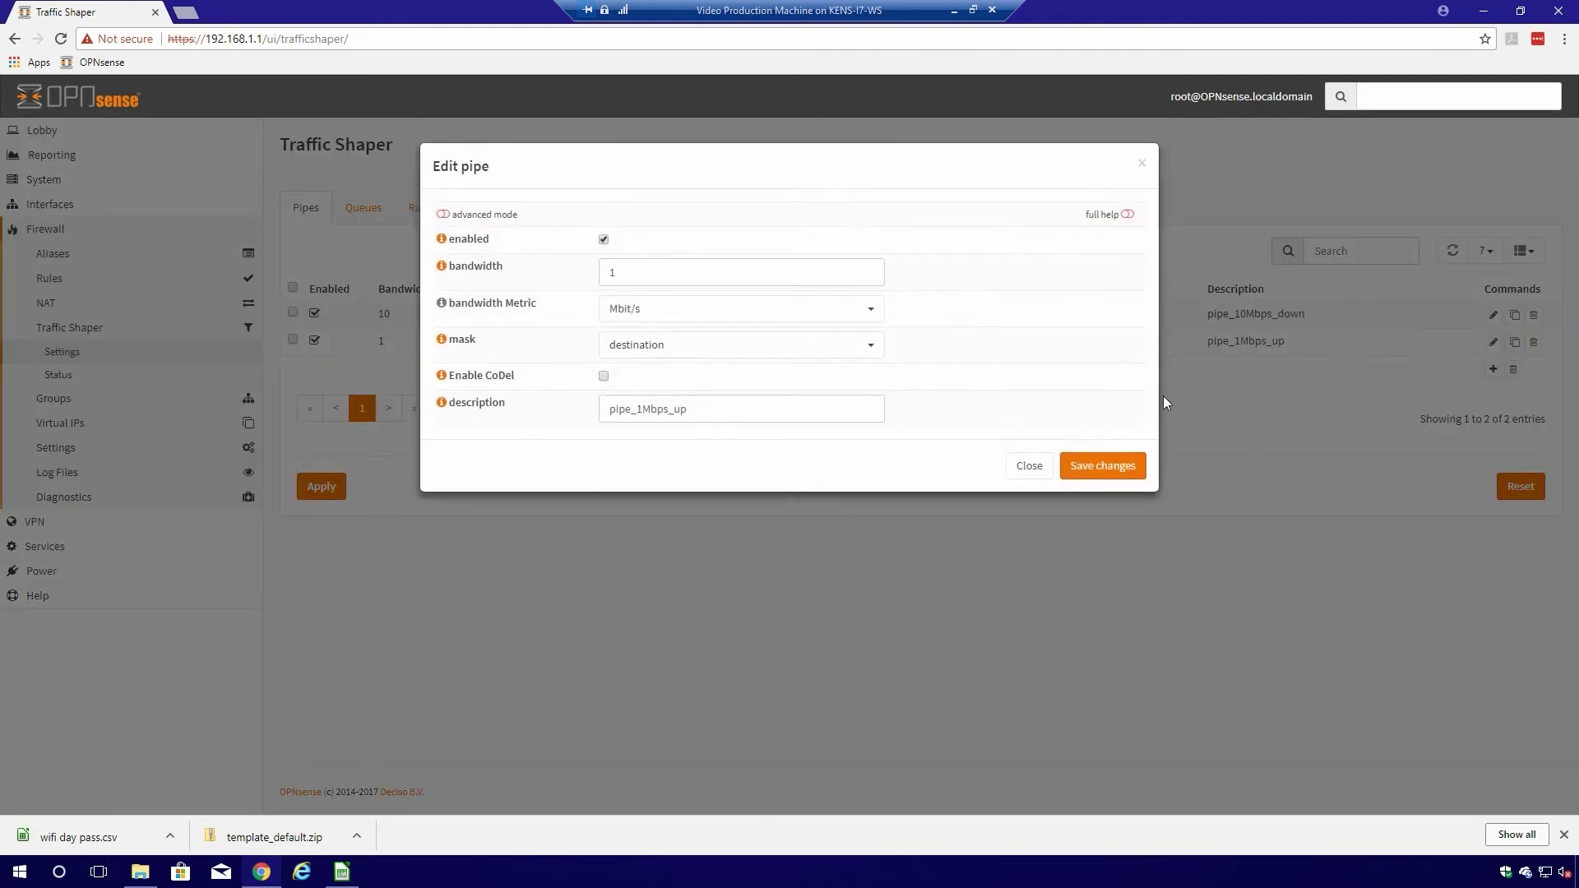
click(1042, 465)
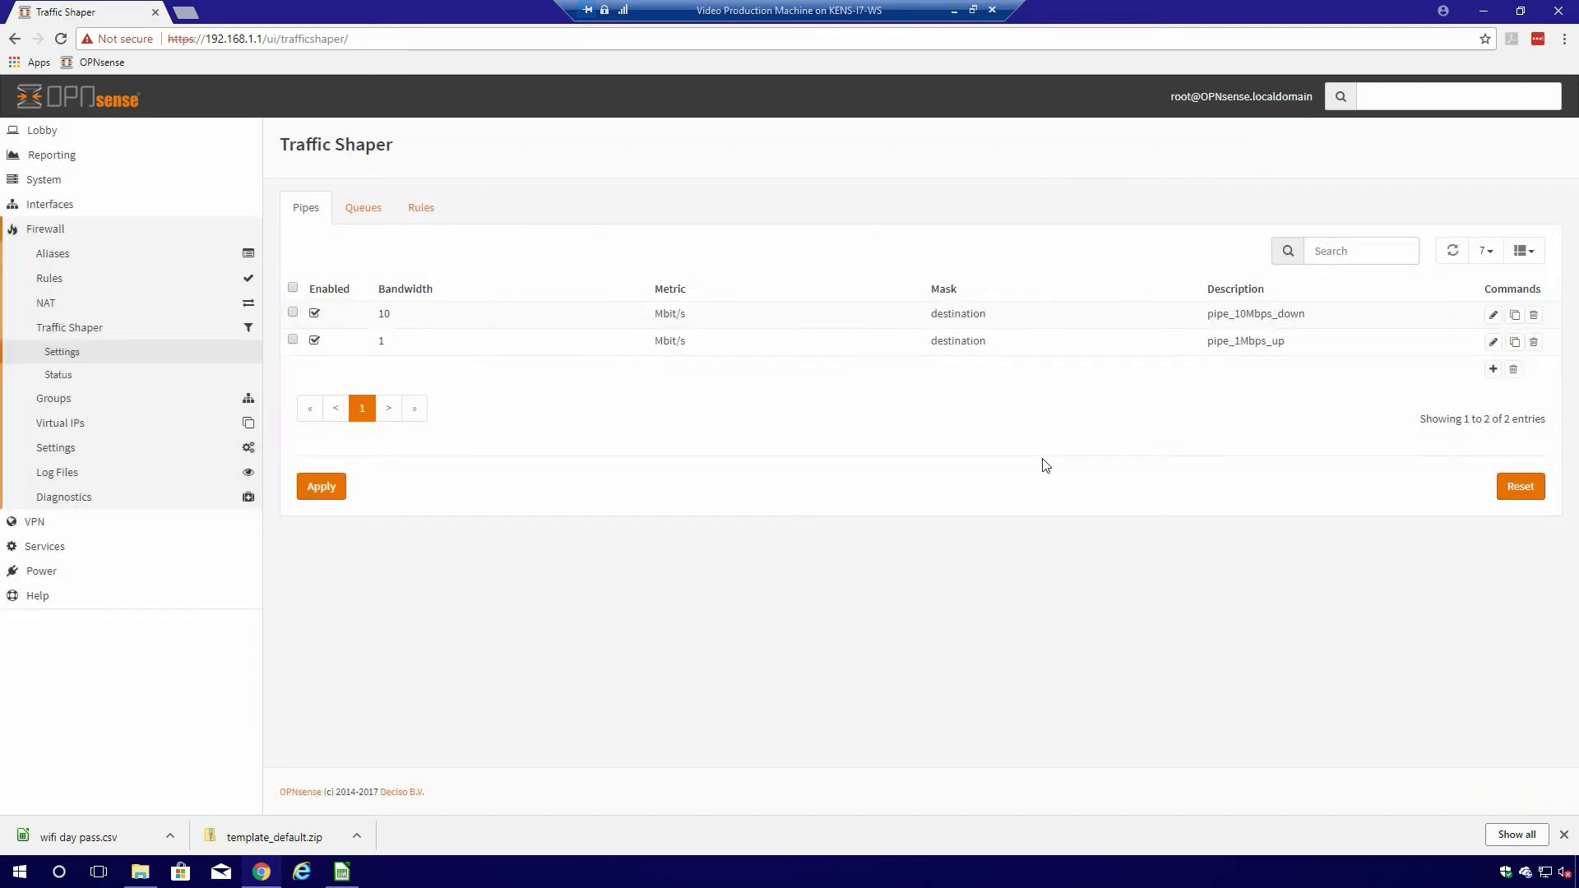
click(421, 212)
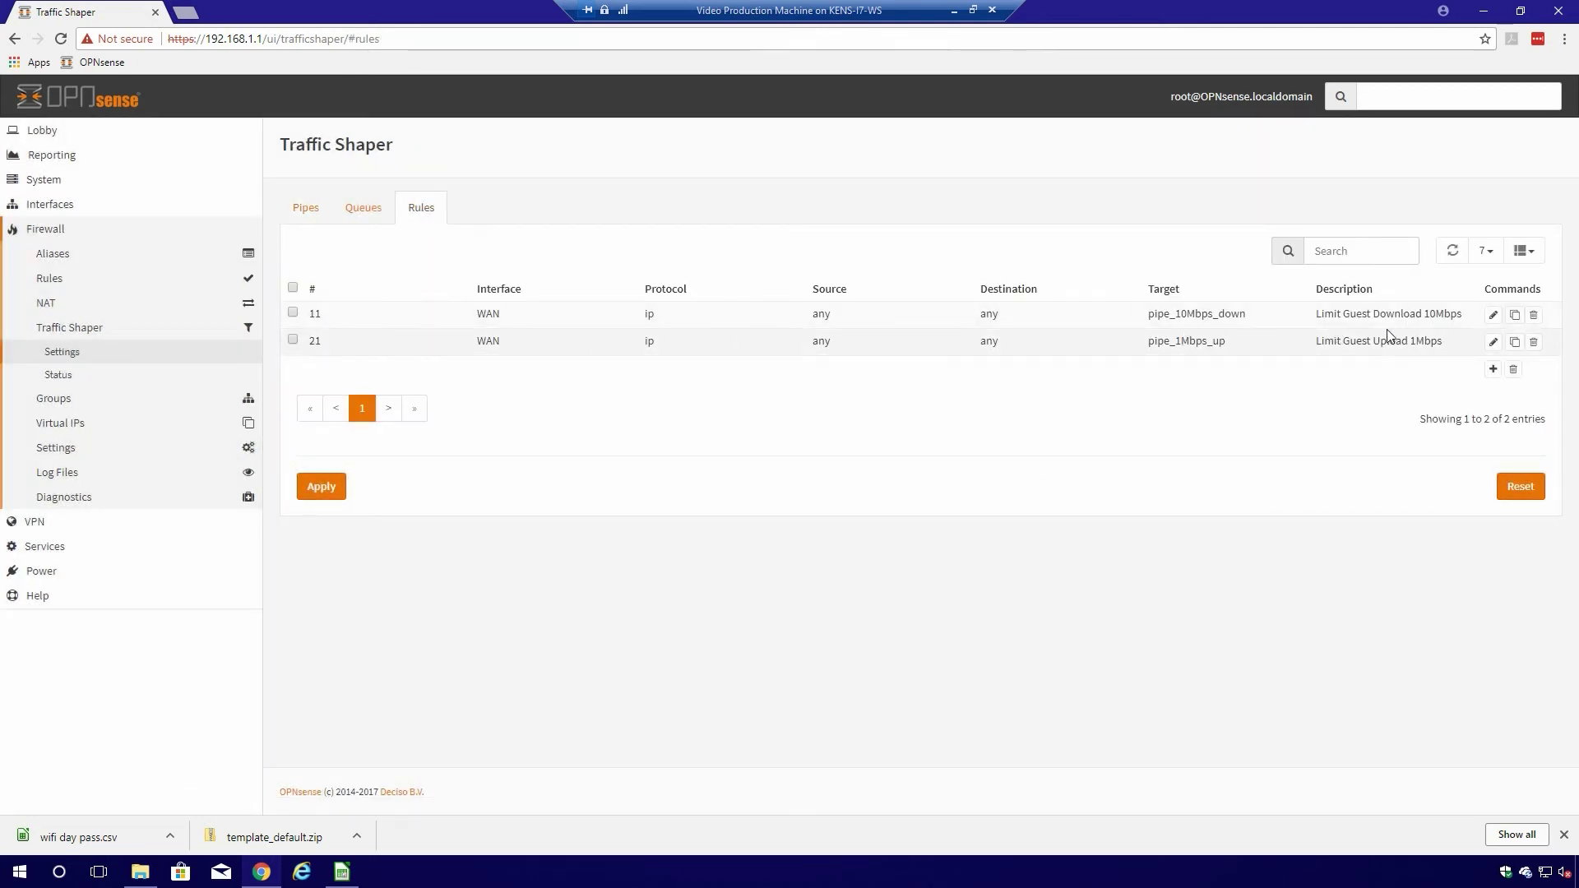
click(1493, 316)
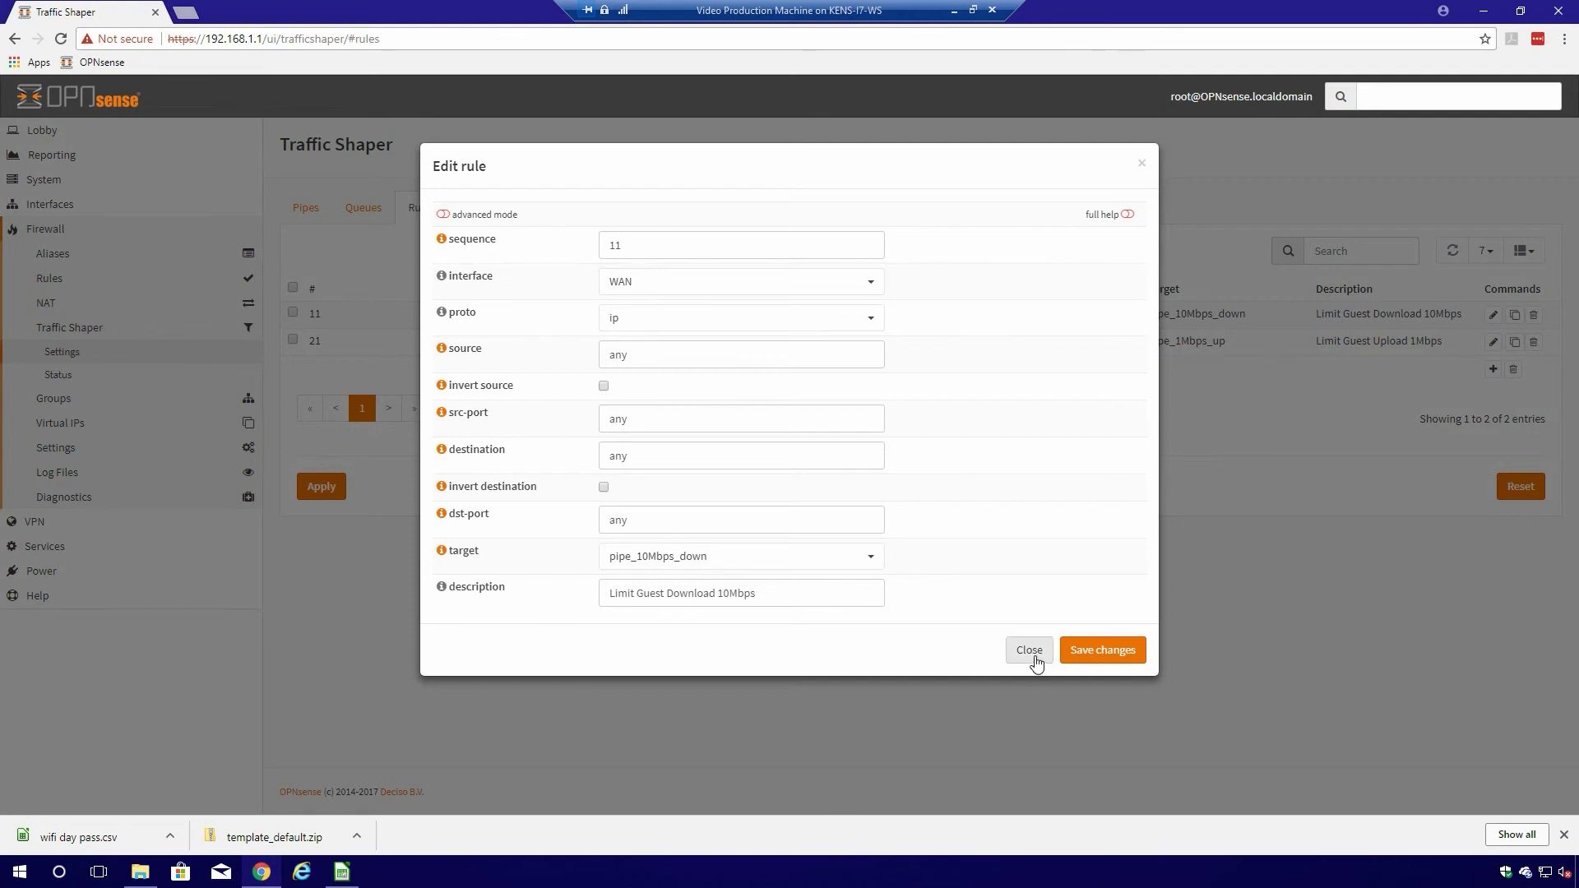
click(444, 216)
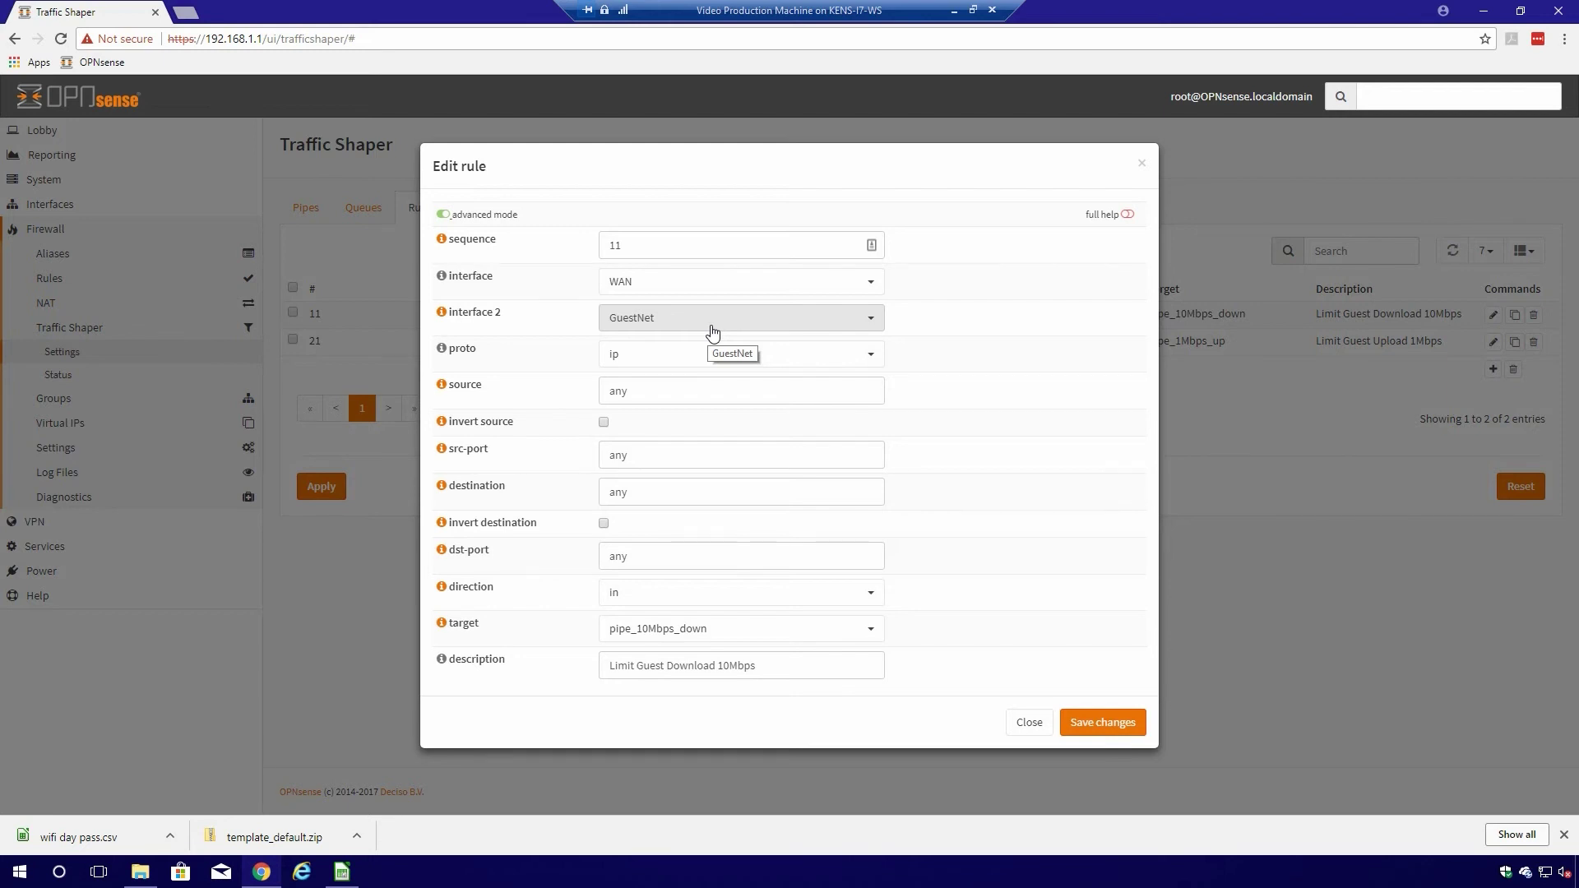
click(1028, 734)
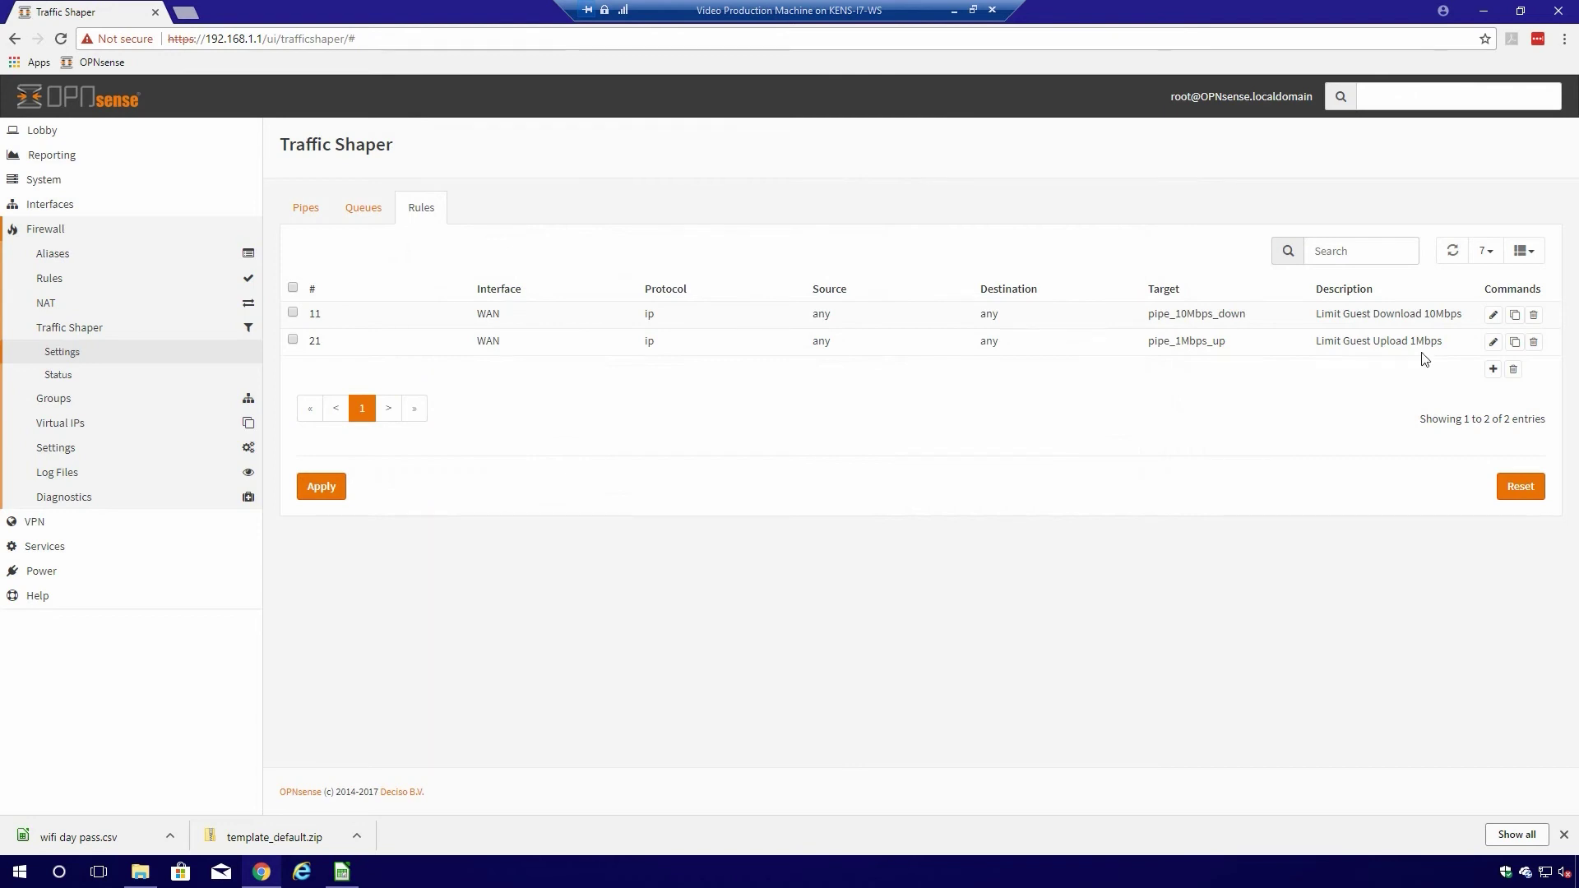
click(1494, 341)
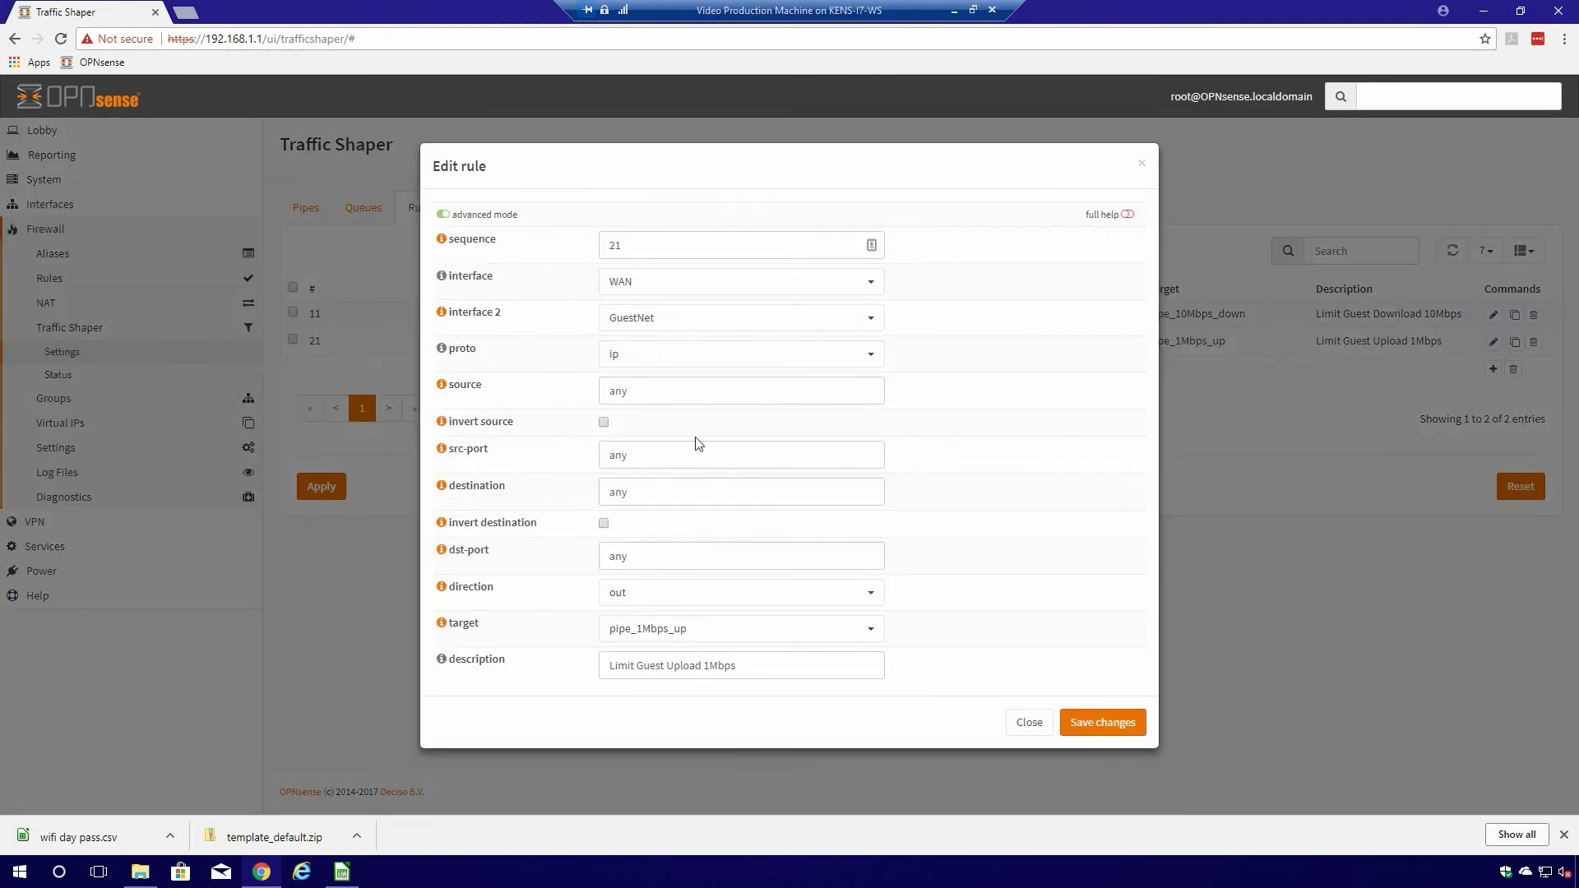
click(1029, 724)
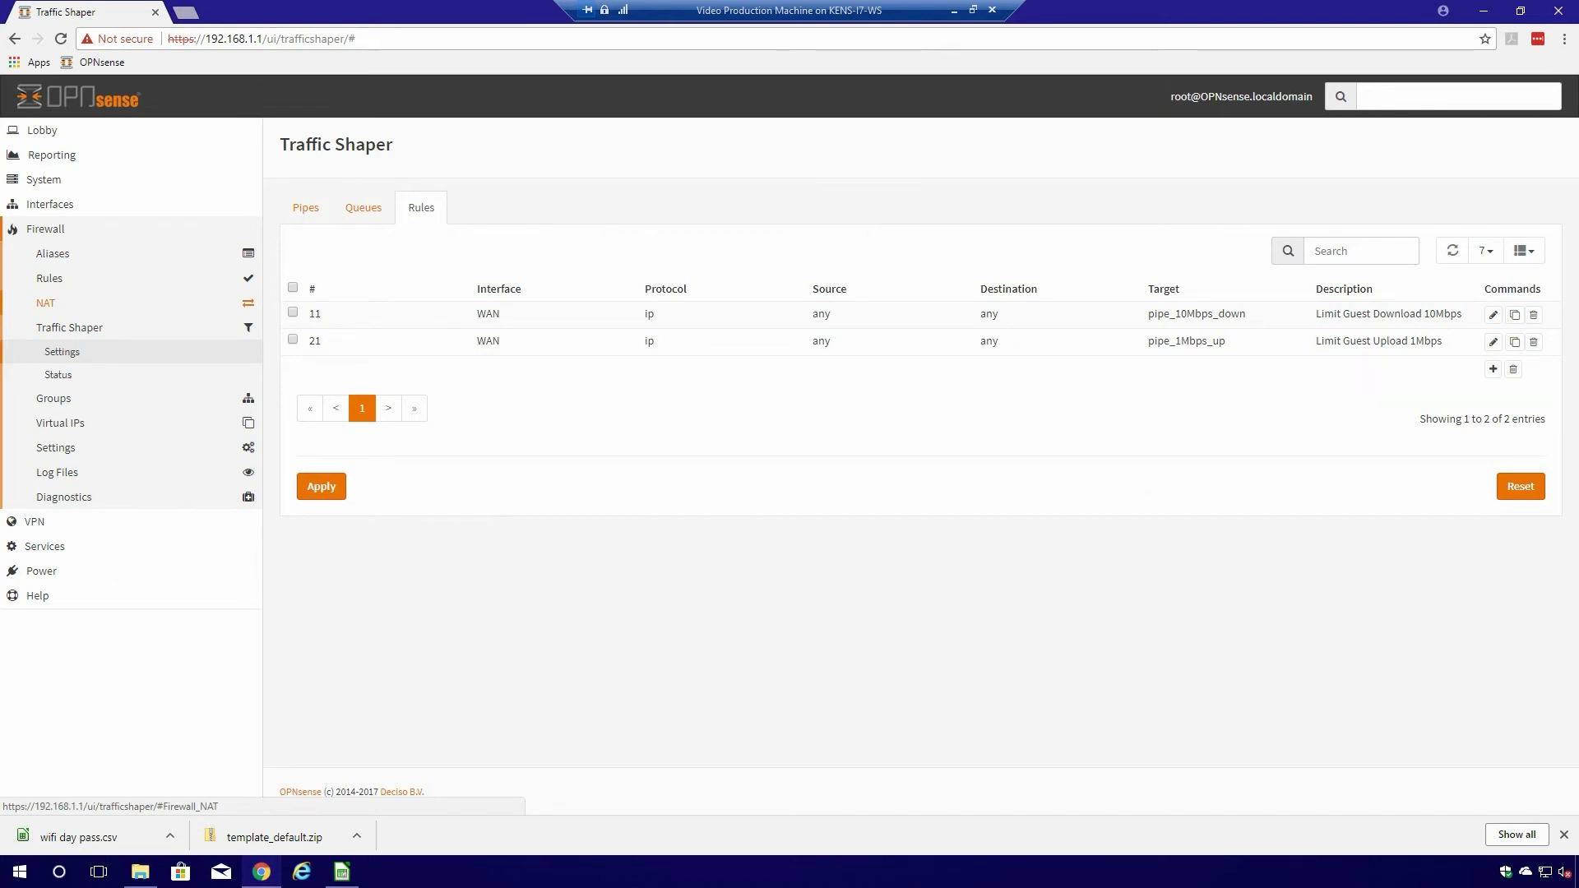
- Open System > Access > Servers and re-save TEK411_Vouchers with 8-character usernames and passwords
click(38, 232)
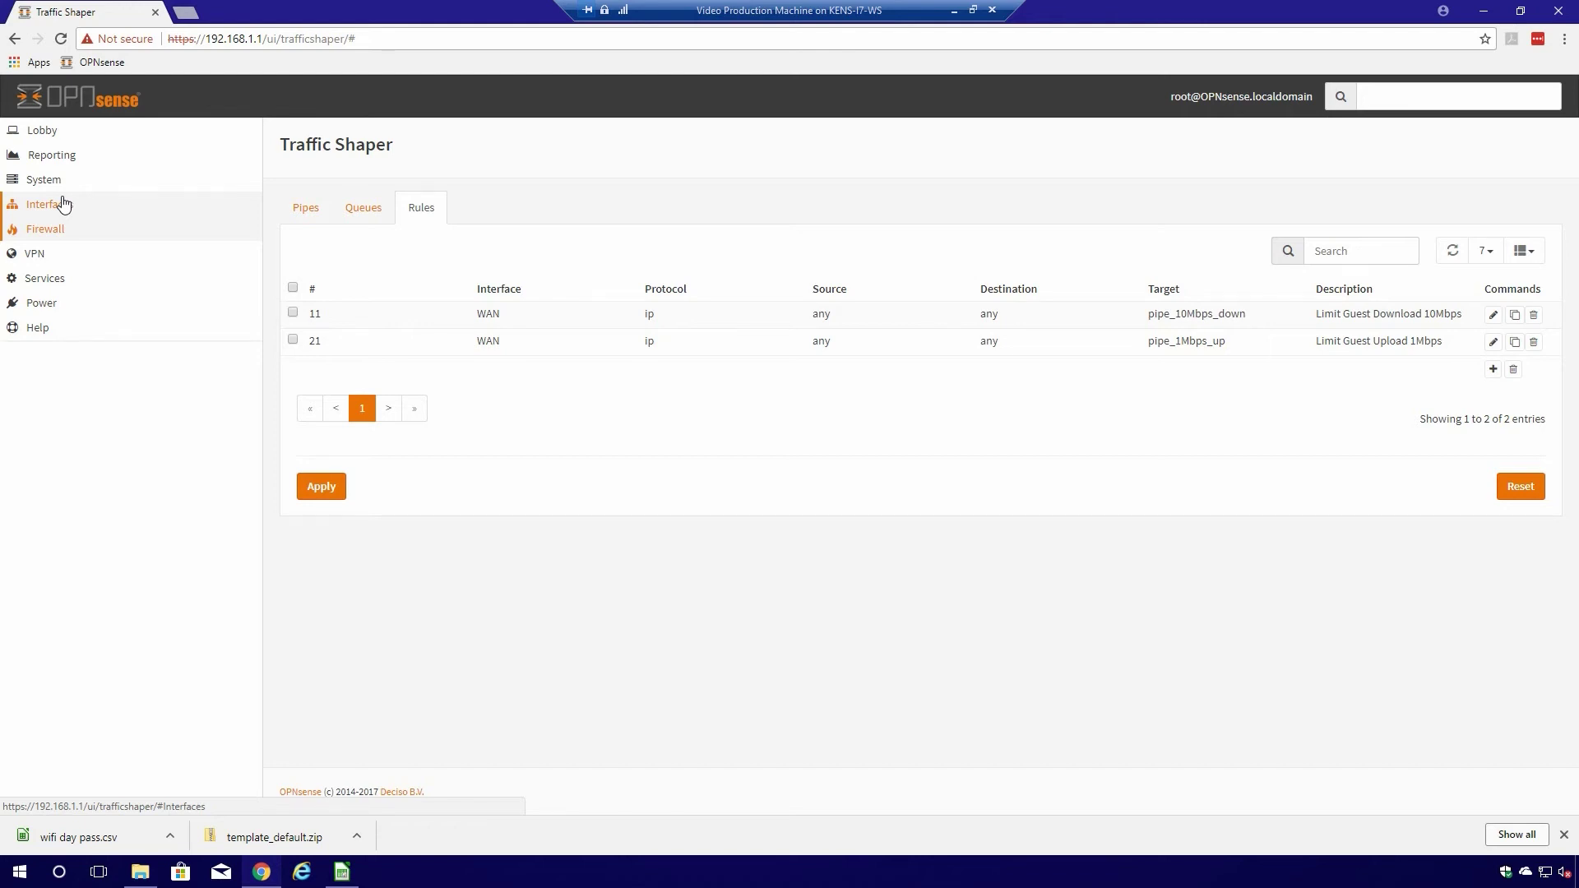
click(53, 182)
click(59, 232)
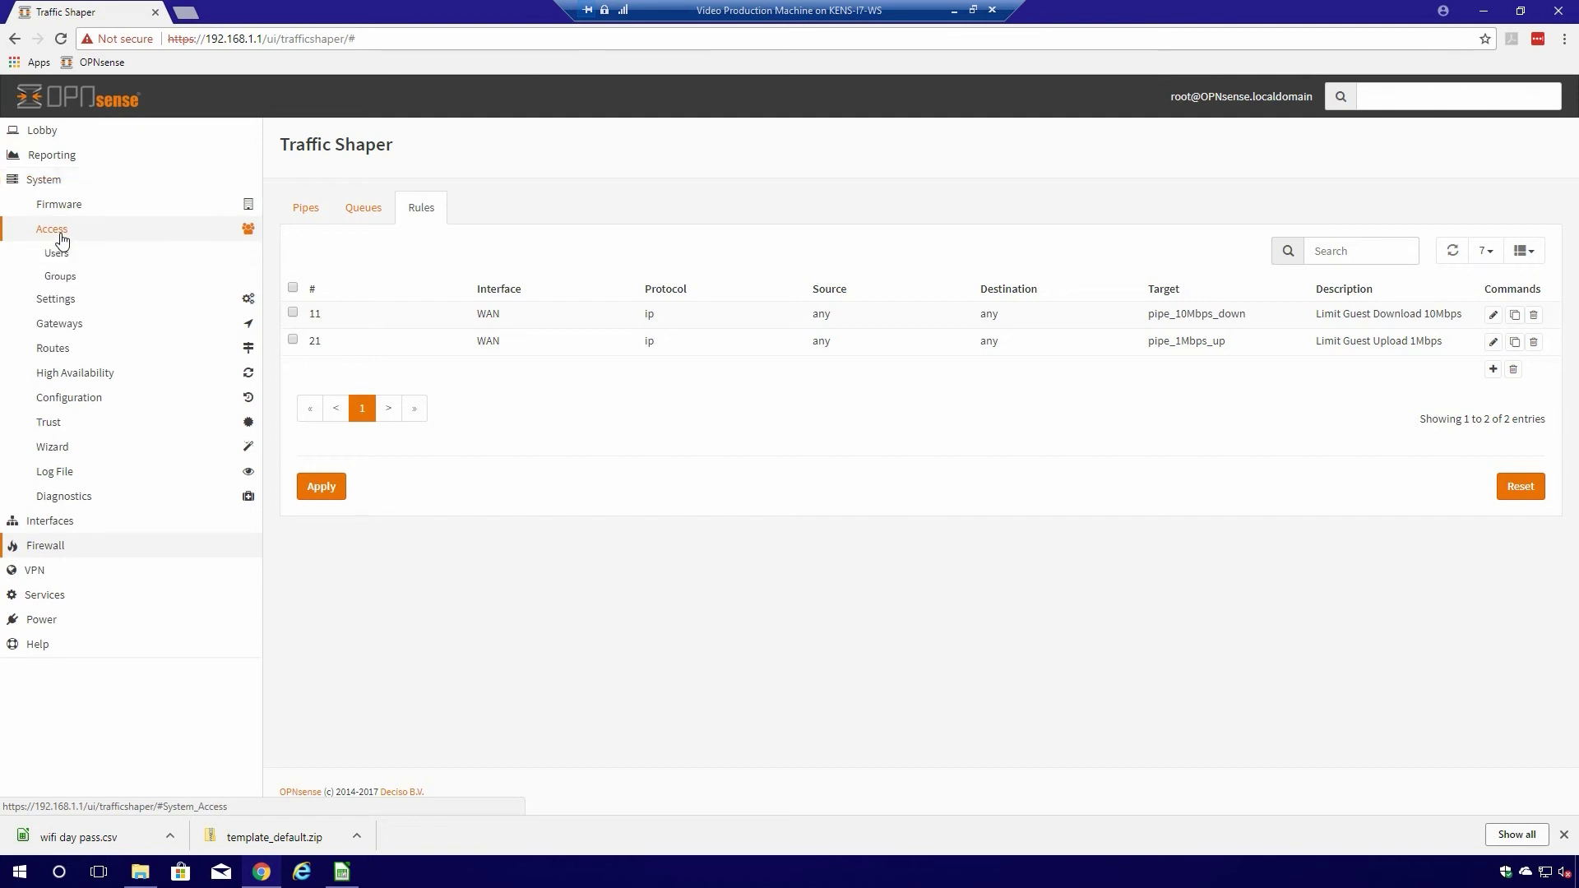
click(77, 323)
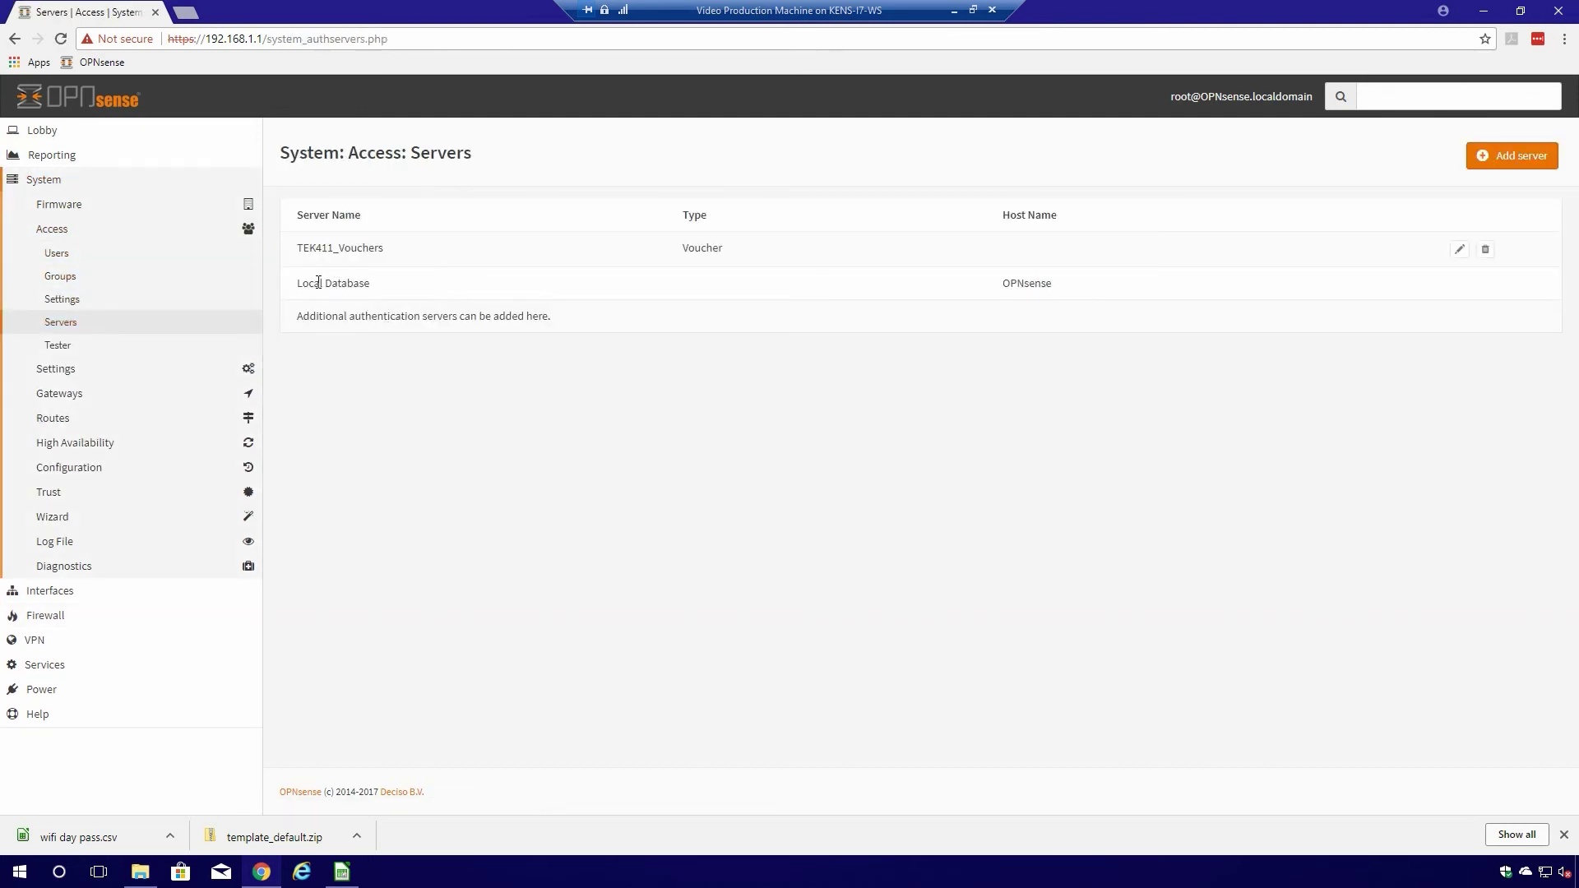
drag(300, 284, 419, 294)
click(1459, 249)
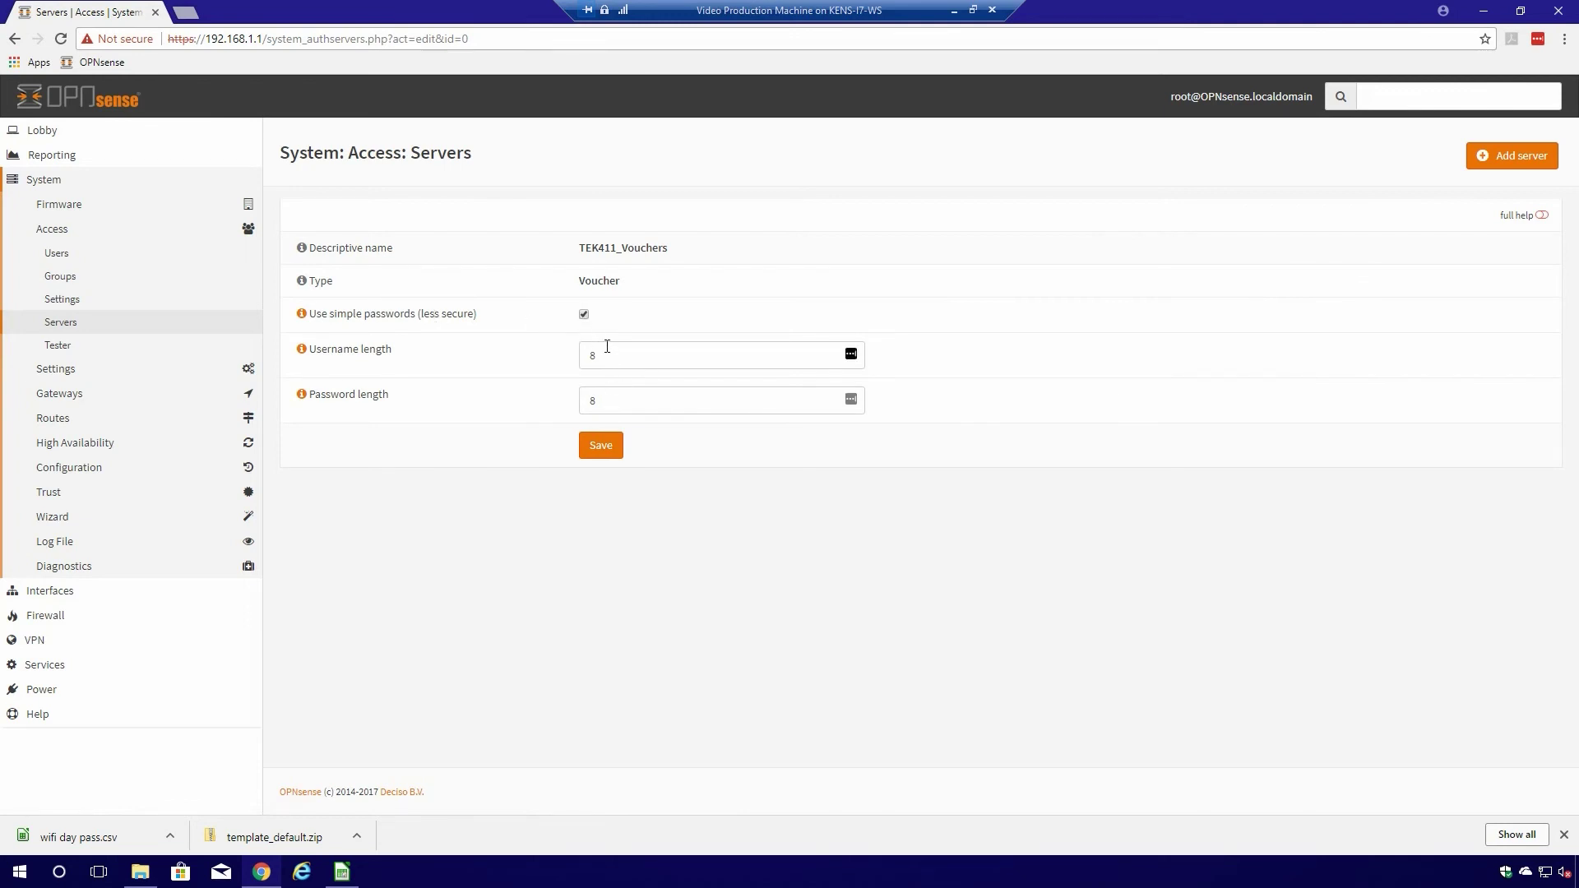
click(608, 405)
click(613, 451)
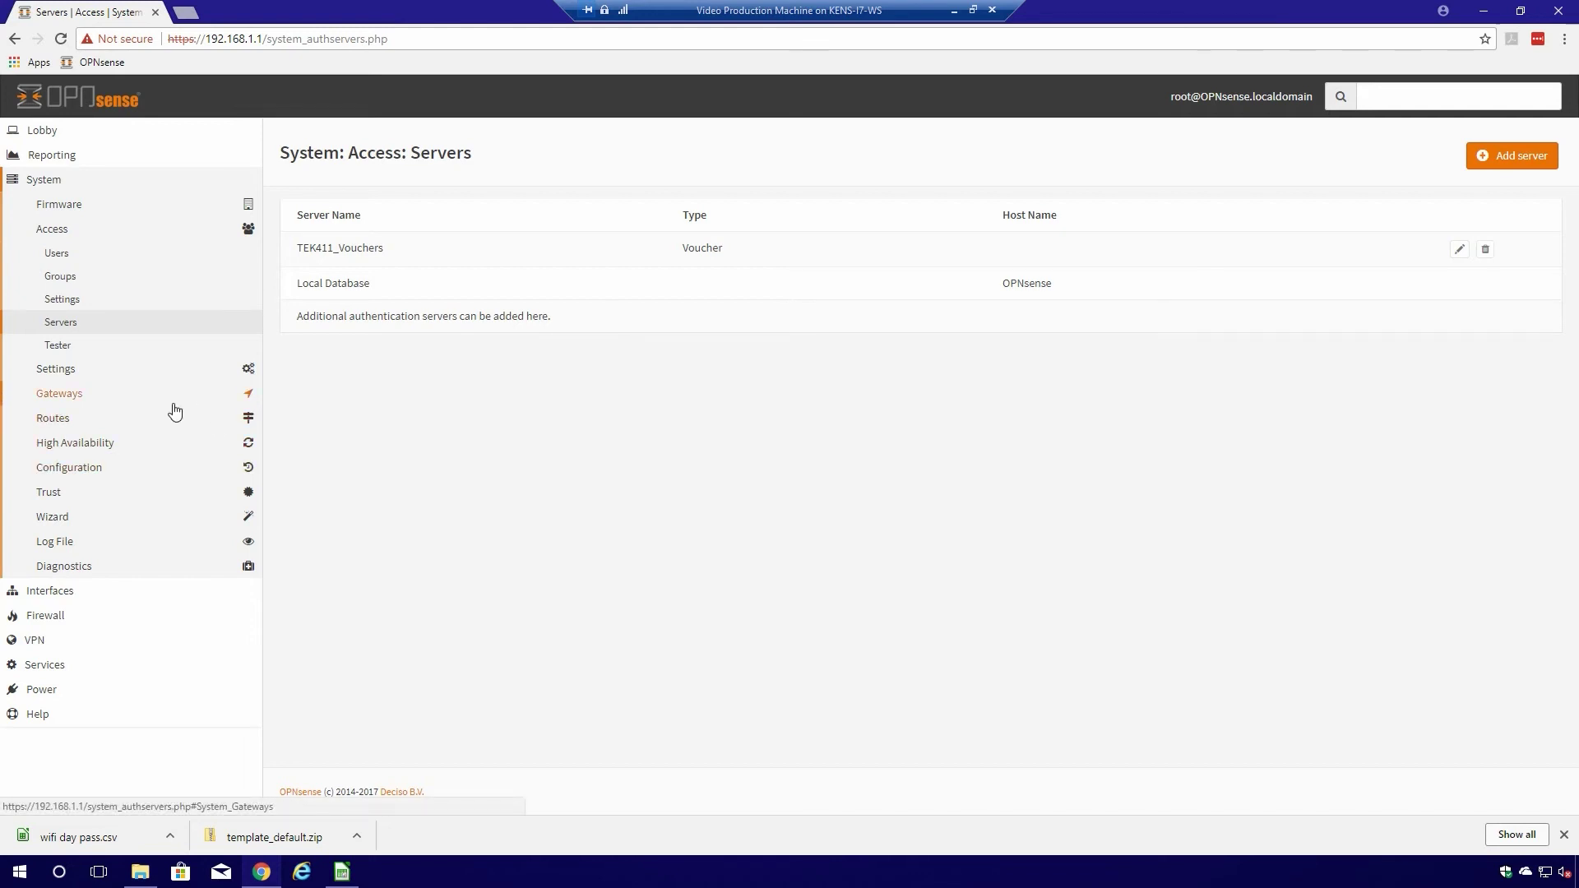
- Open the Captive Portal Vouchers page
click(67, 664)
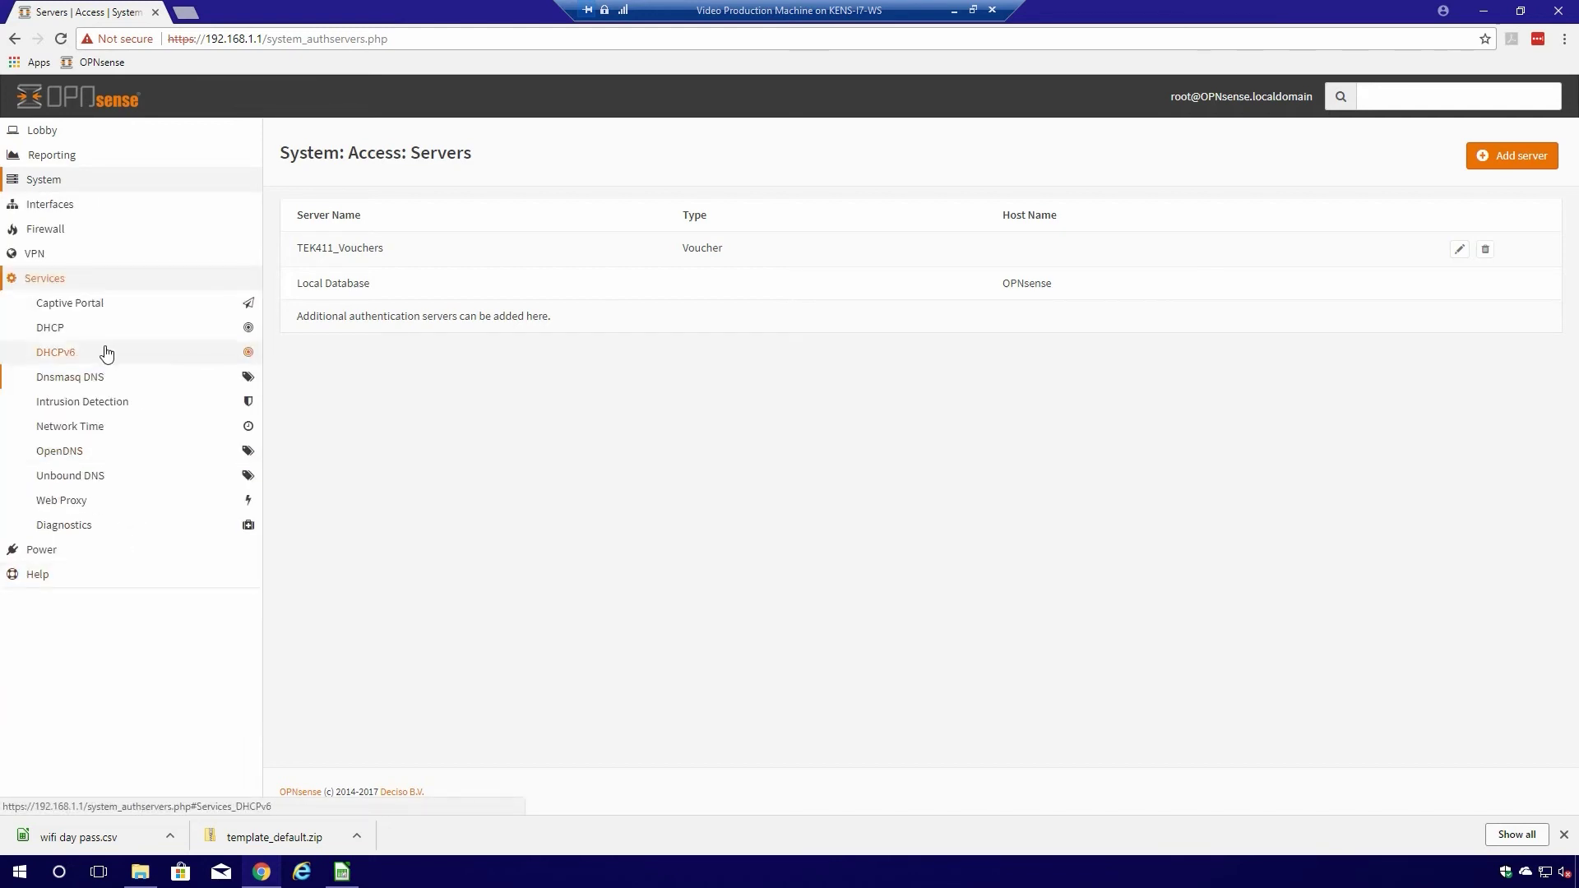
click(89, 319)
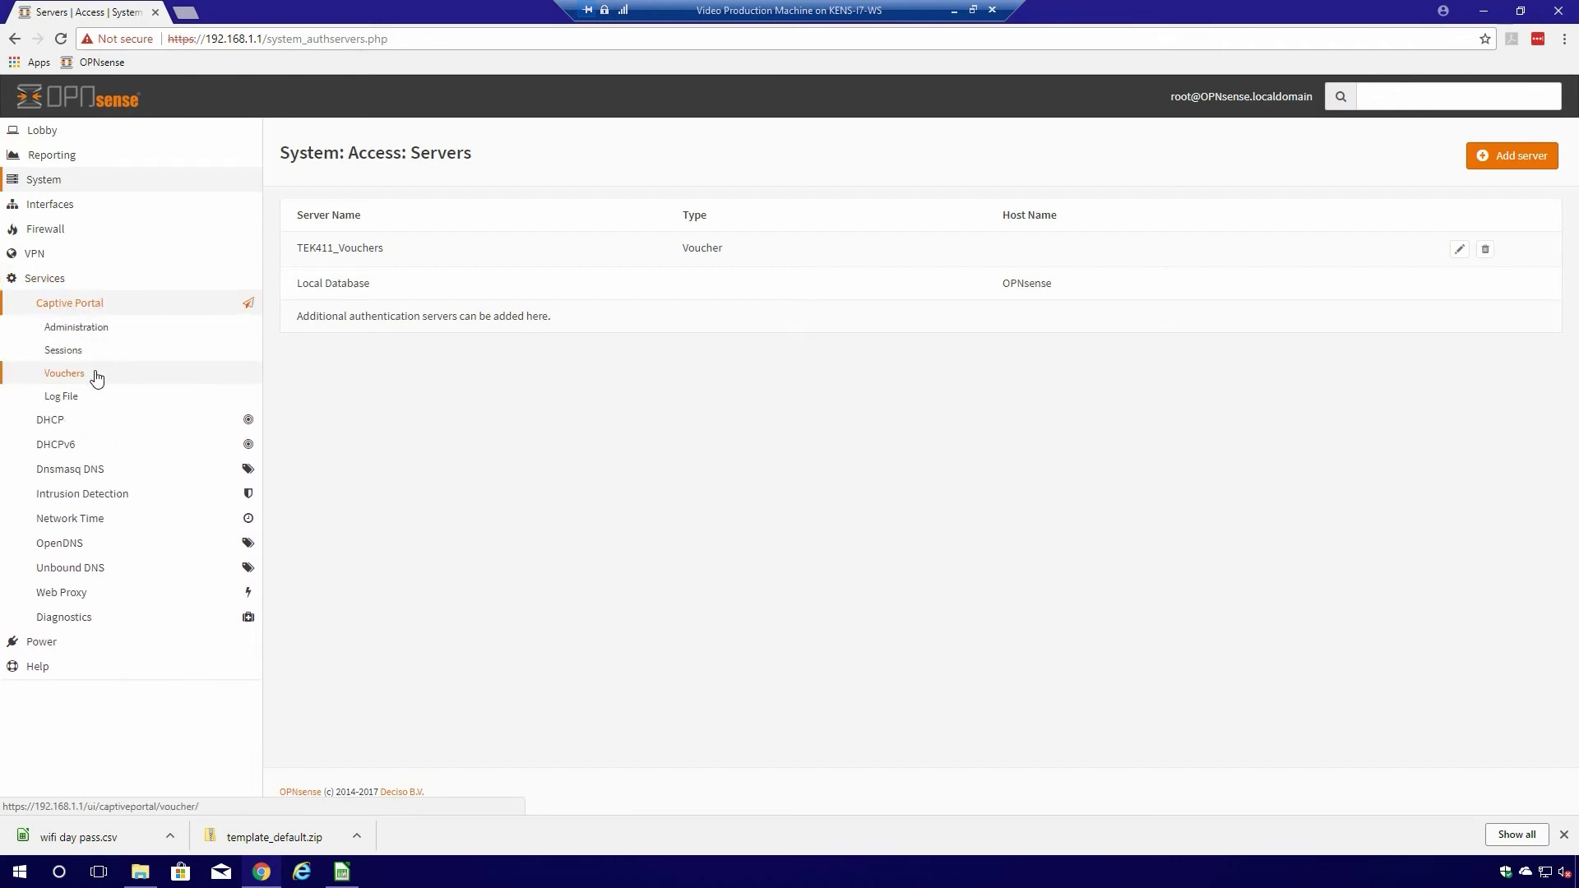
click(96, 376)
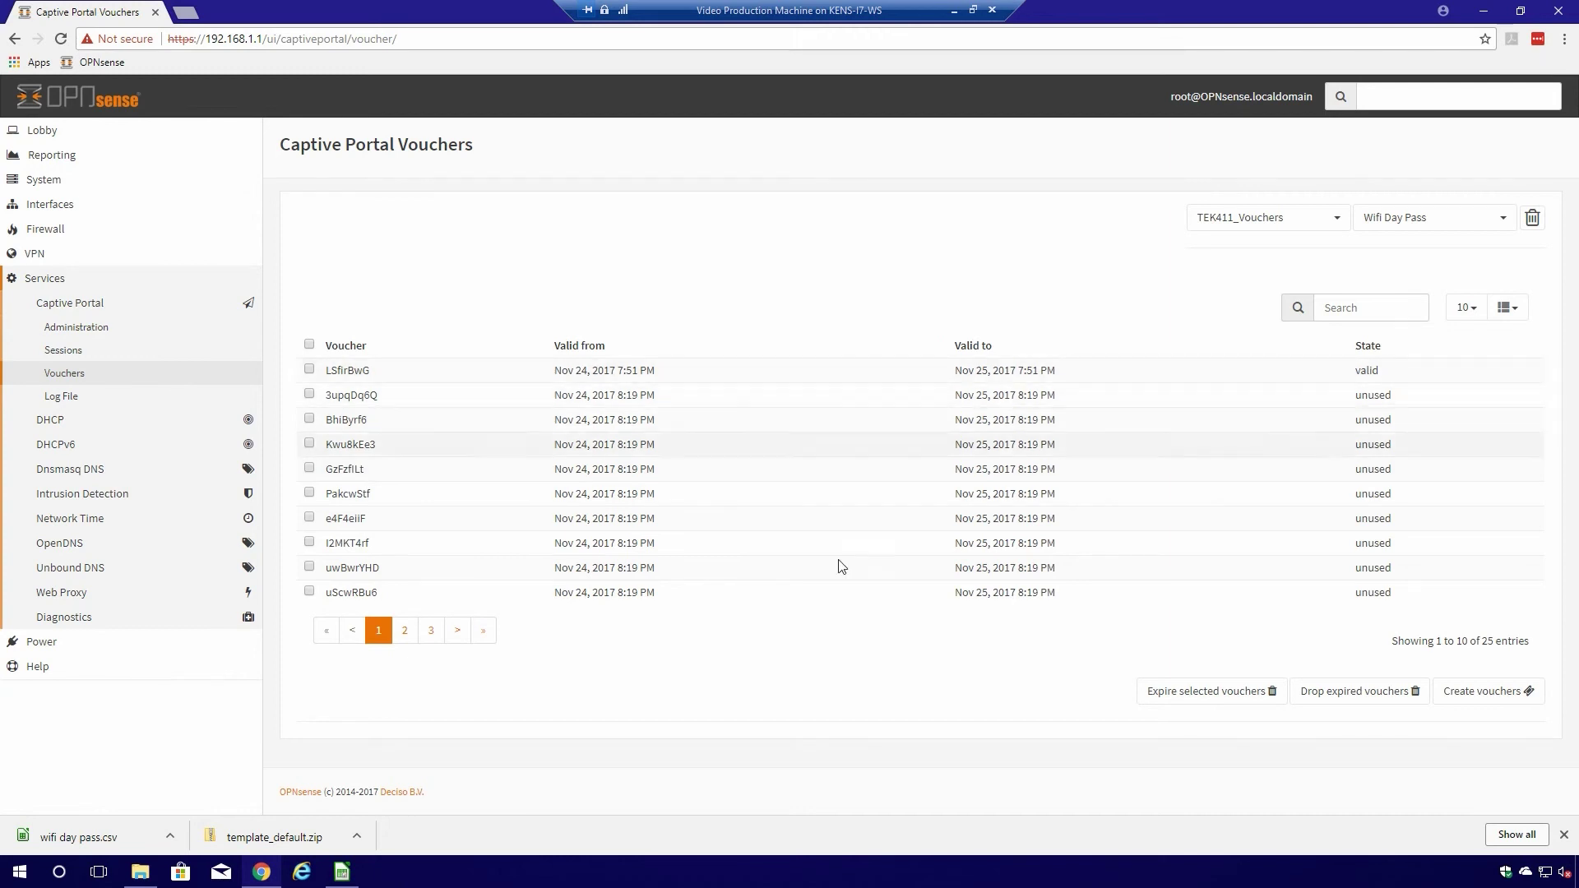
- Generate 25 one-day vouchers, copying the group name, then close the form
click(1493, 691)
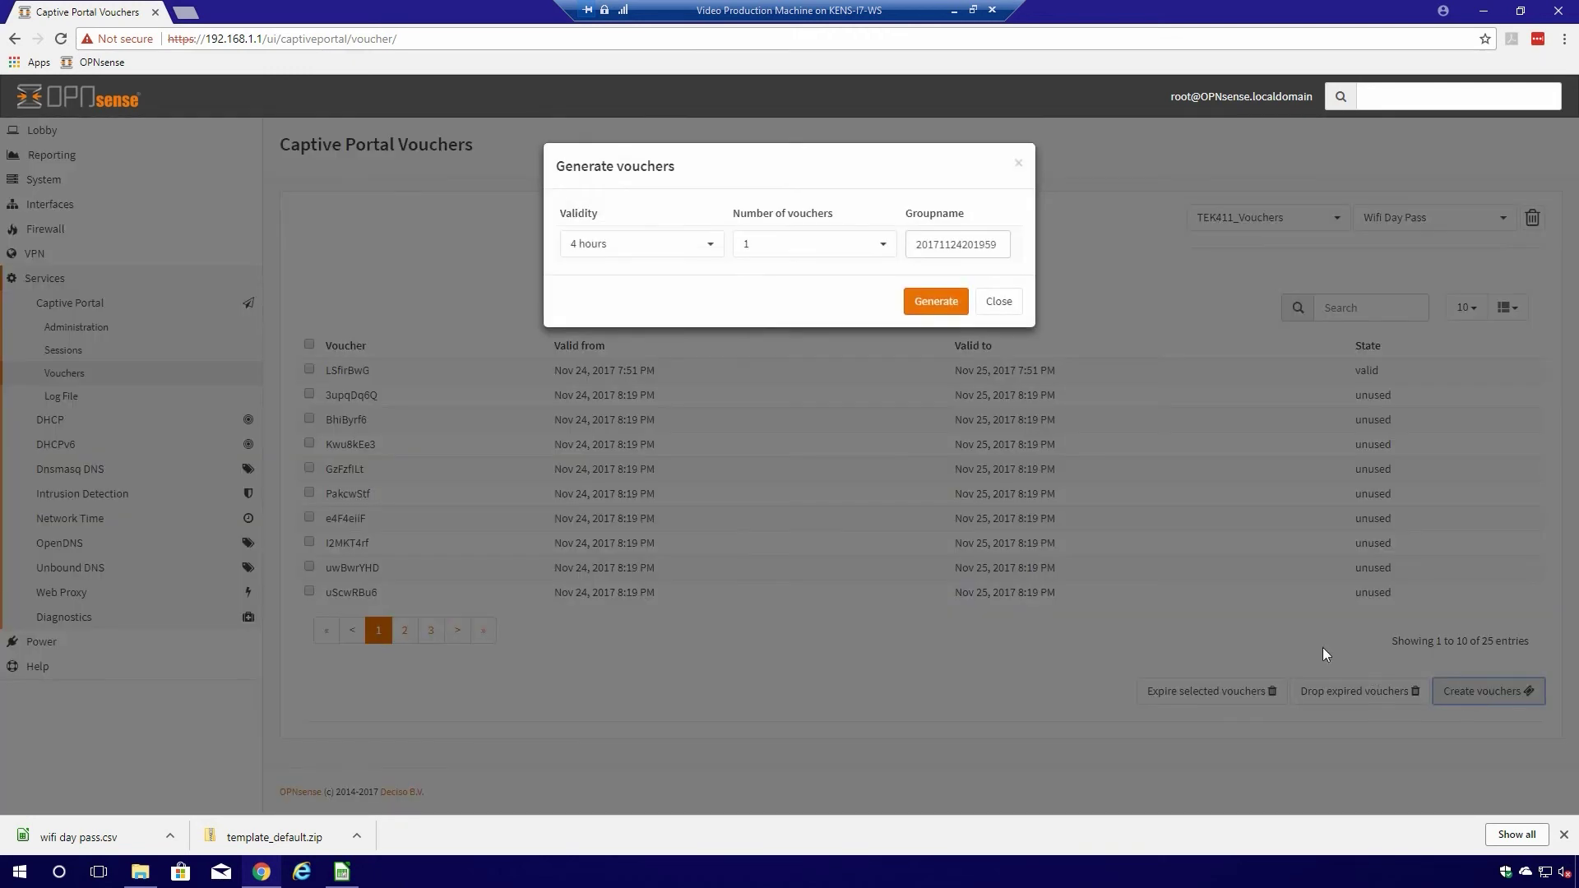
click(710, 255)
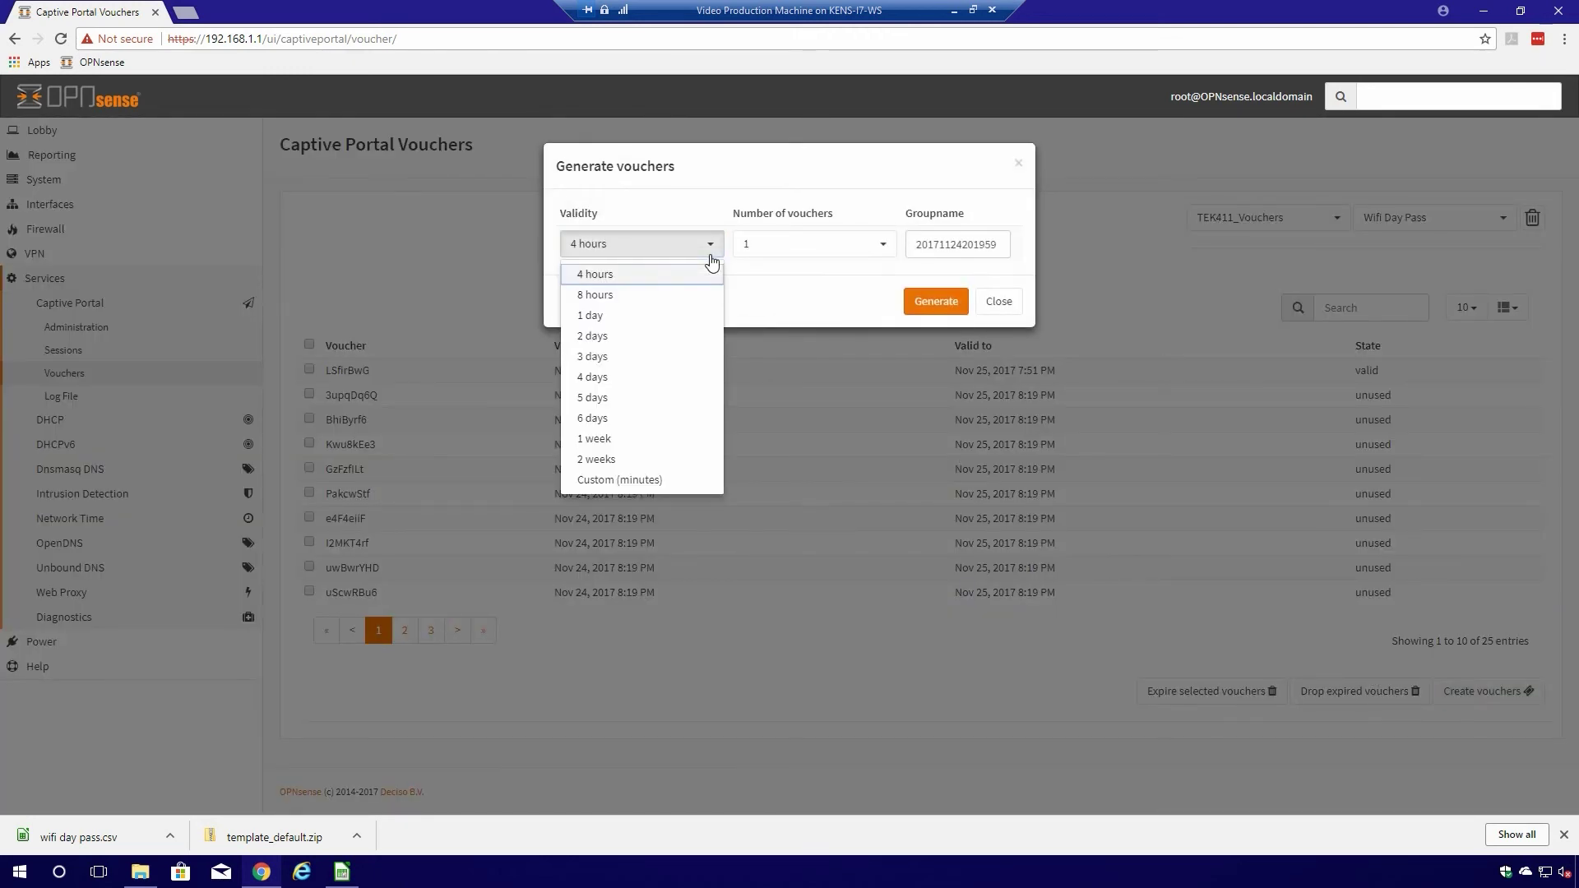
click(641, 316)
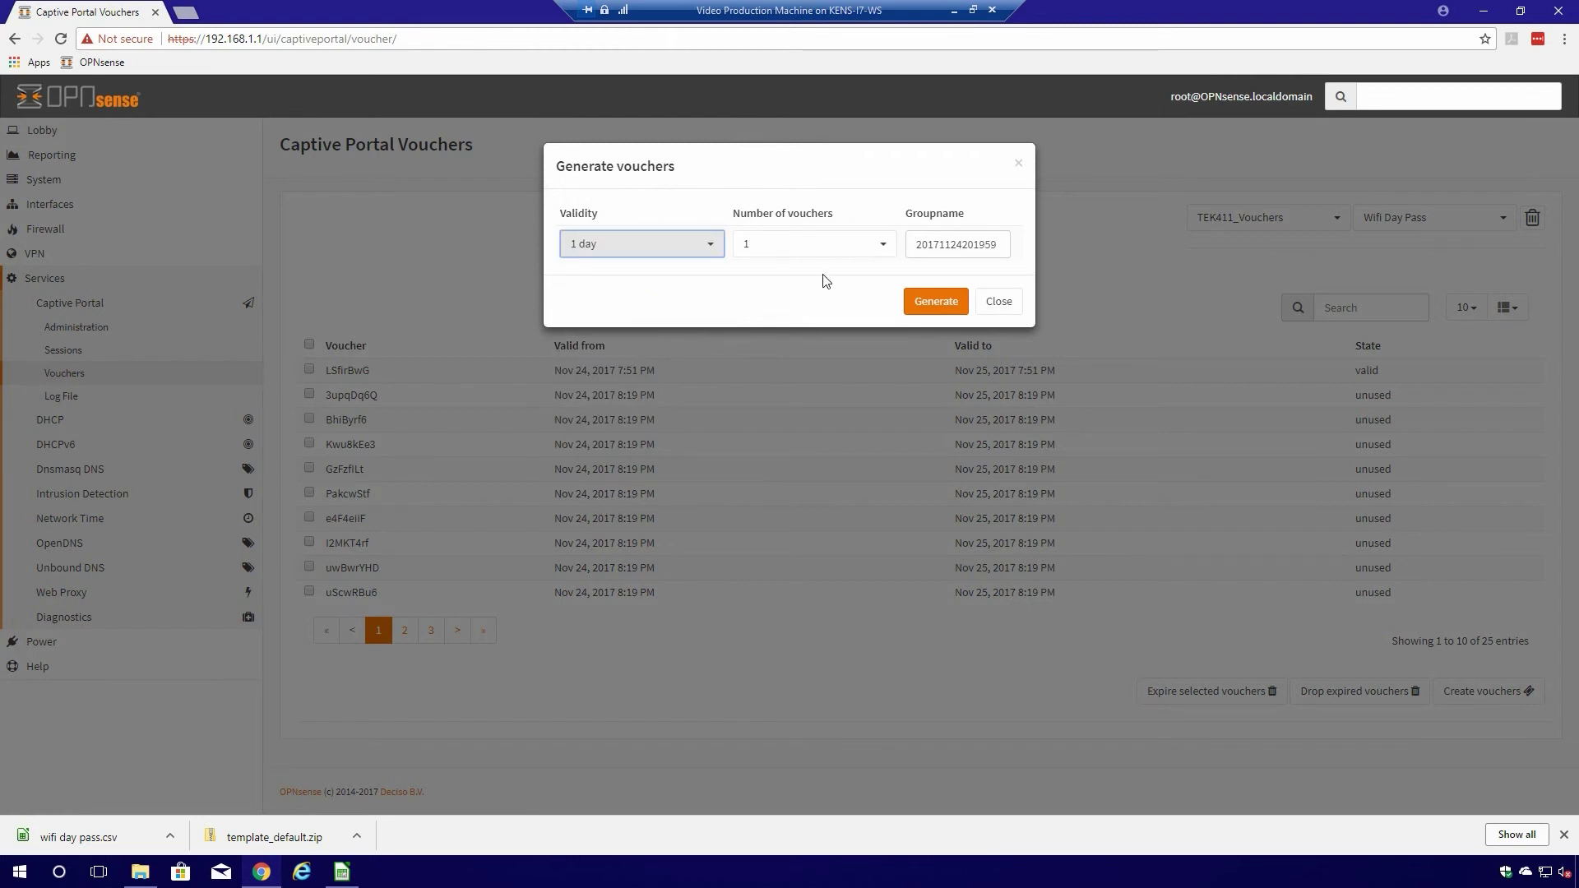
click(851, 251)
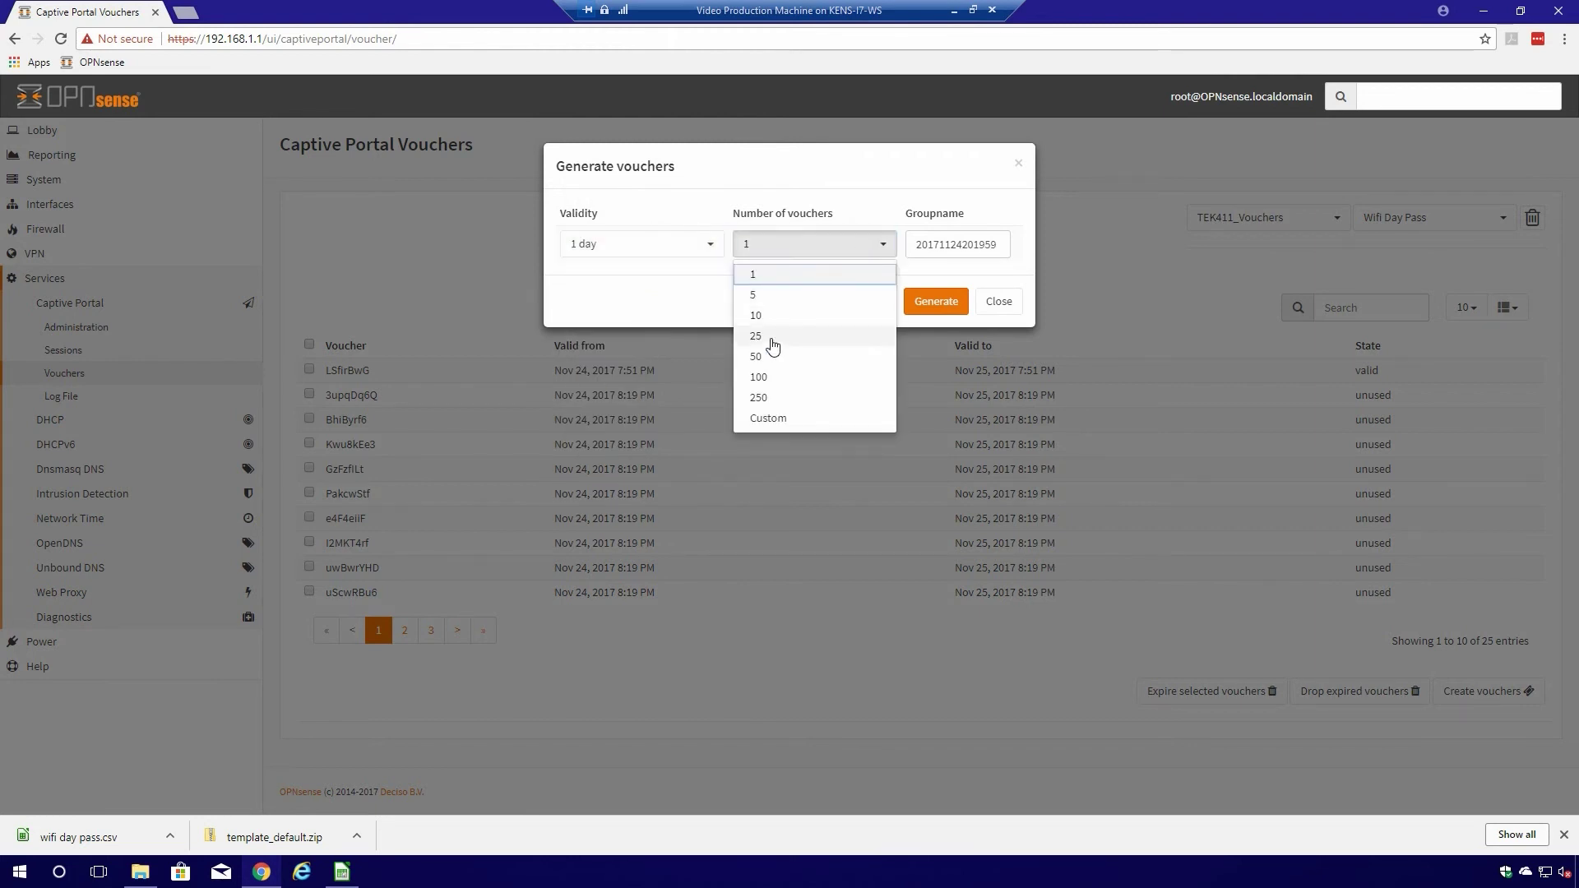
click(772, 346)
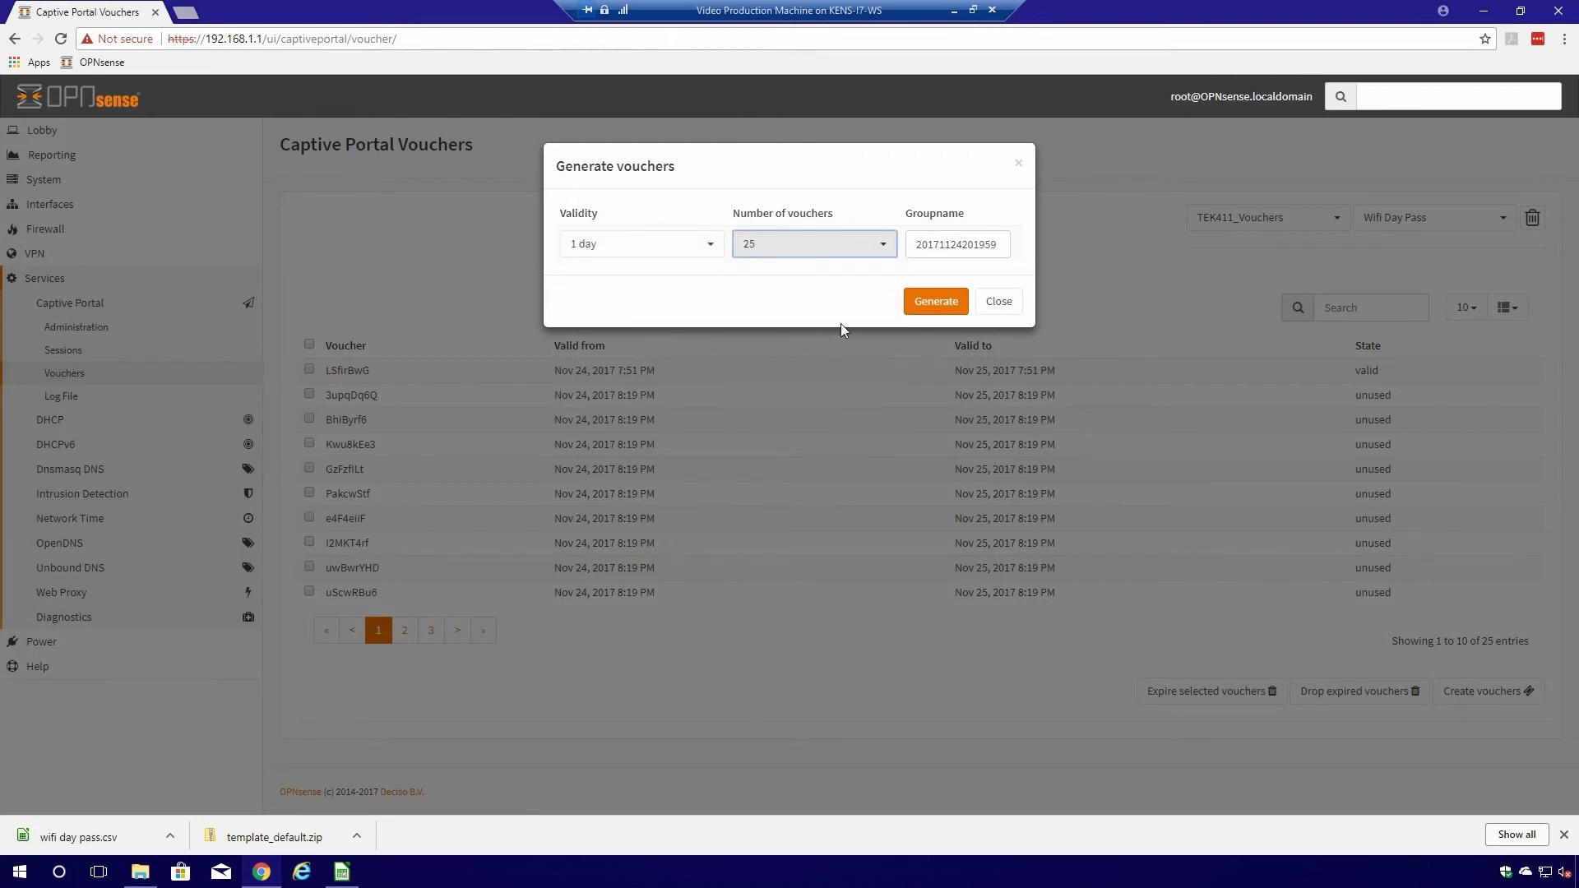
double_click(912, 240)
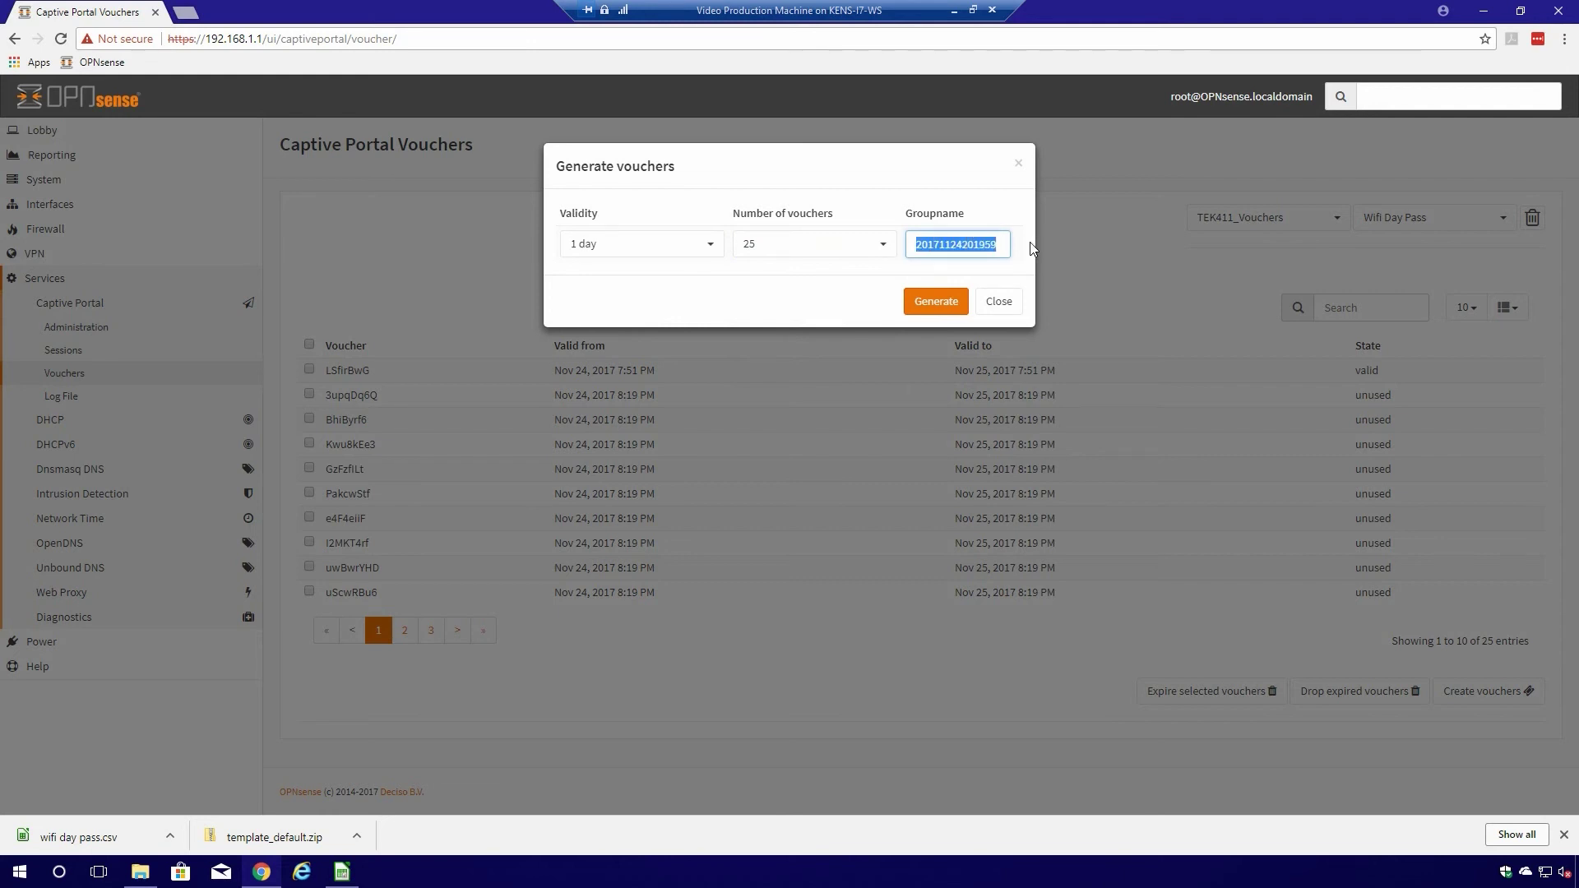
key(ctrl+c)
click(999, 304)
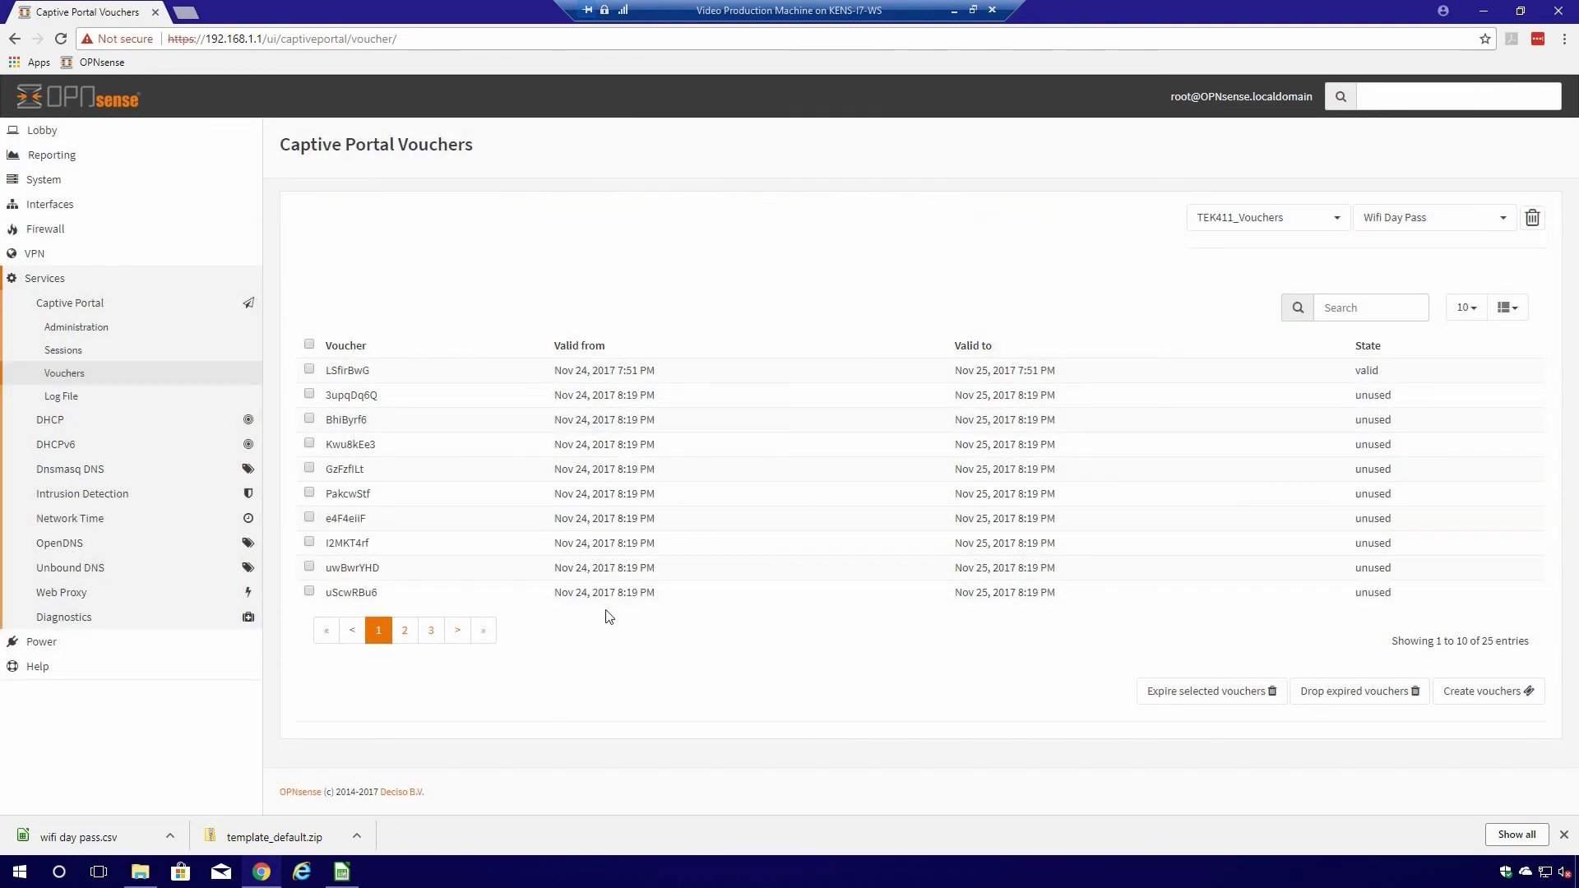
- Review the 25 vouchers in wifi day pass.csv in Calc, then return to Chrome
click(94, 845)
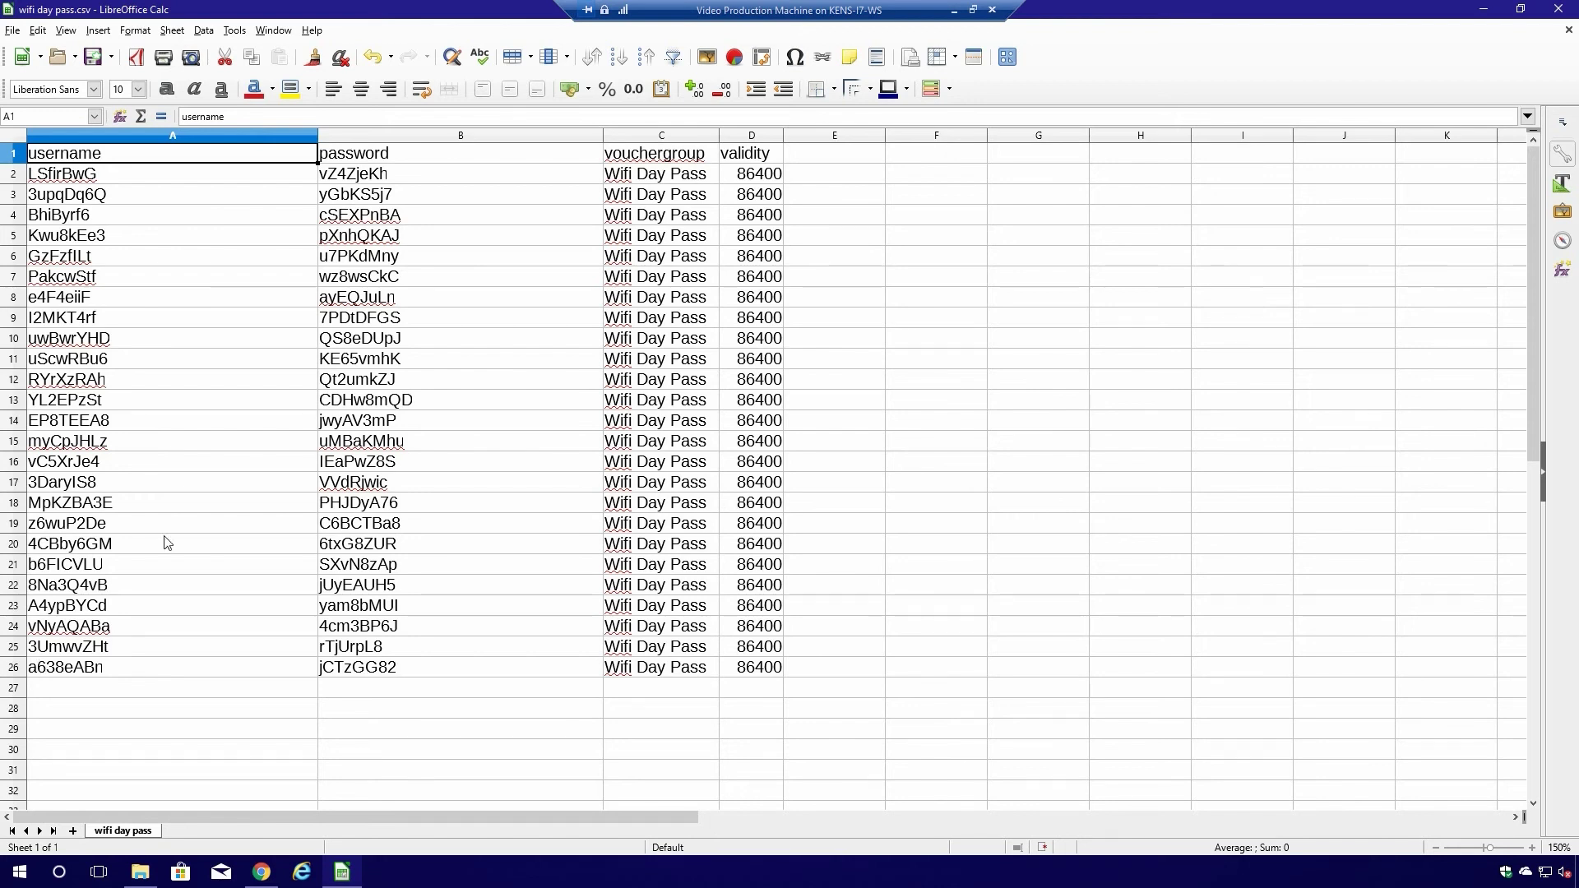
click(260, 873)
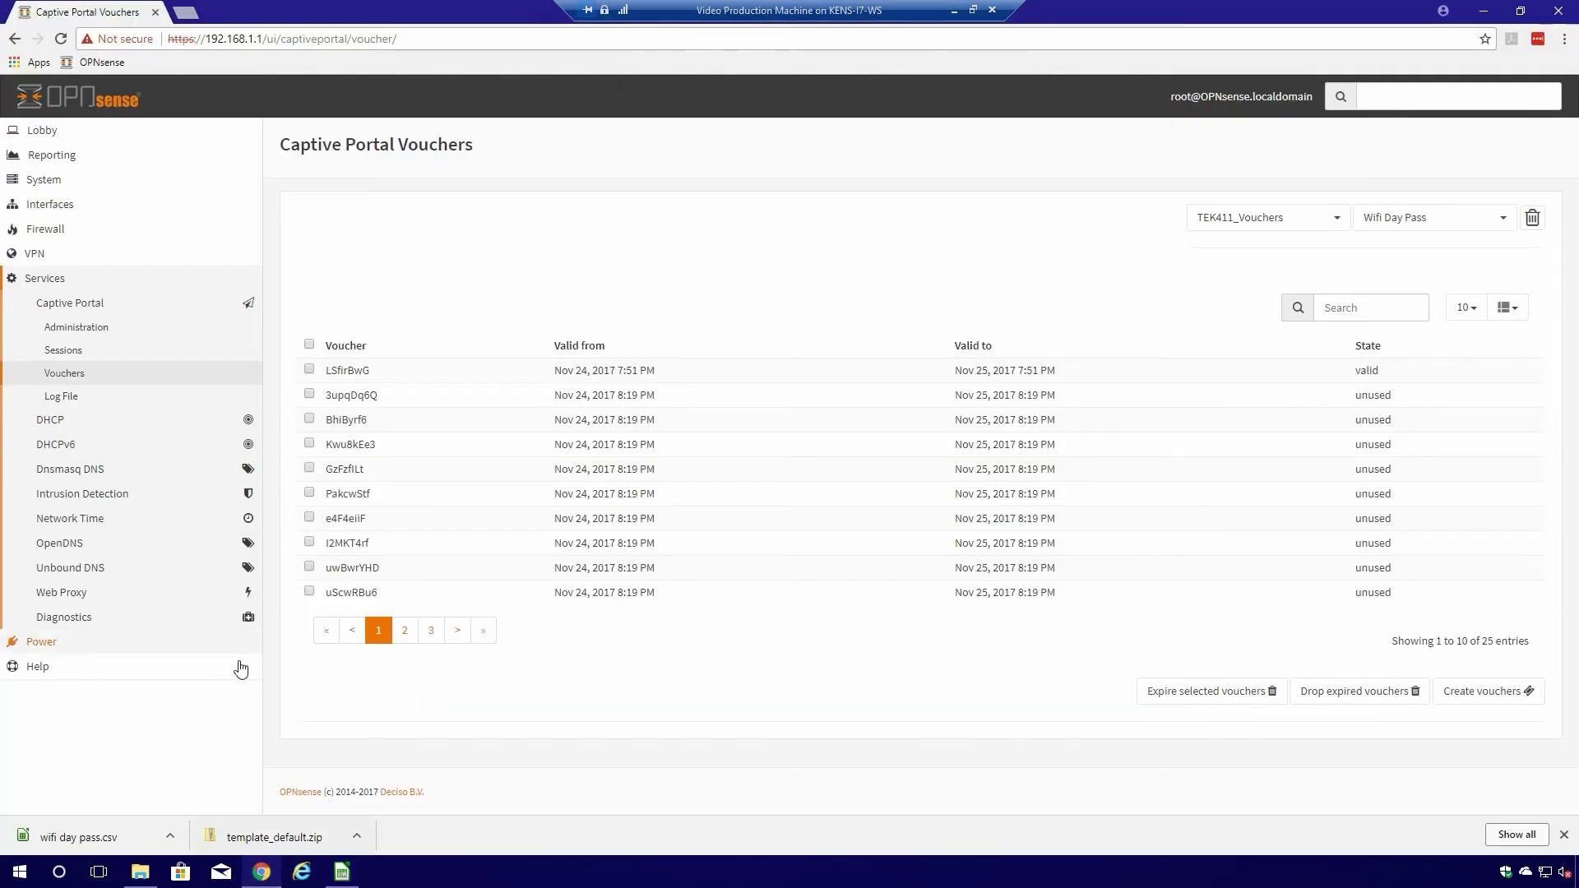
- Confirm the Guest Network zone keeps the TEK411_w_popup custom template, then close its settings
click(74, 329)
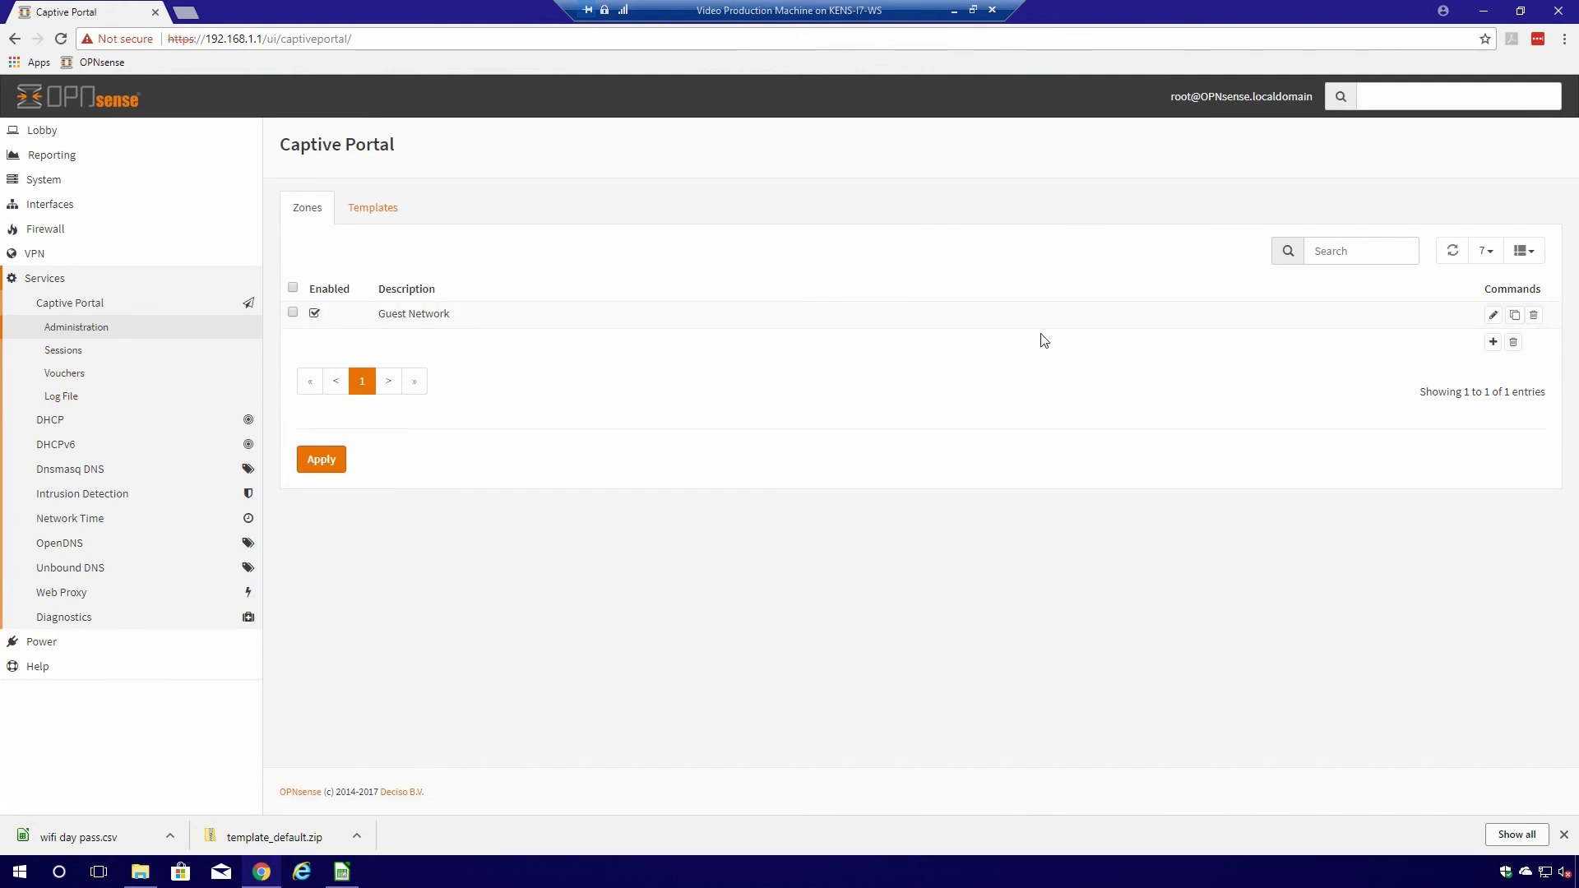
click(1493, 315)
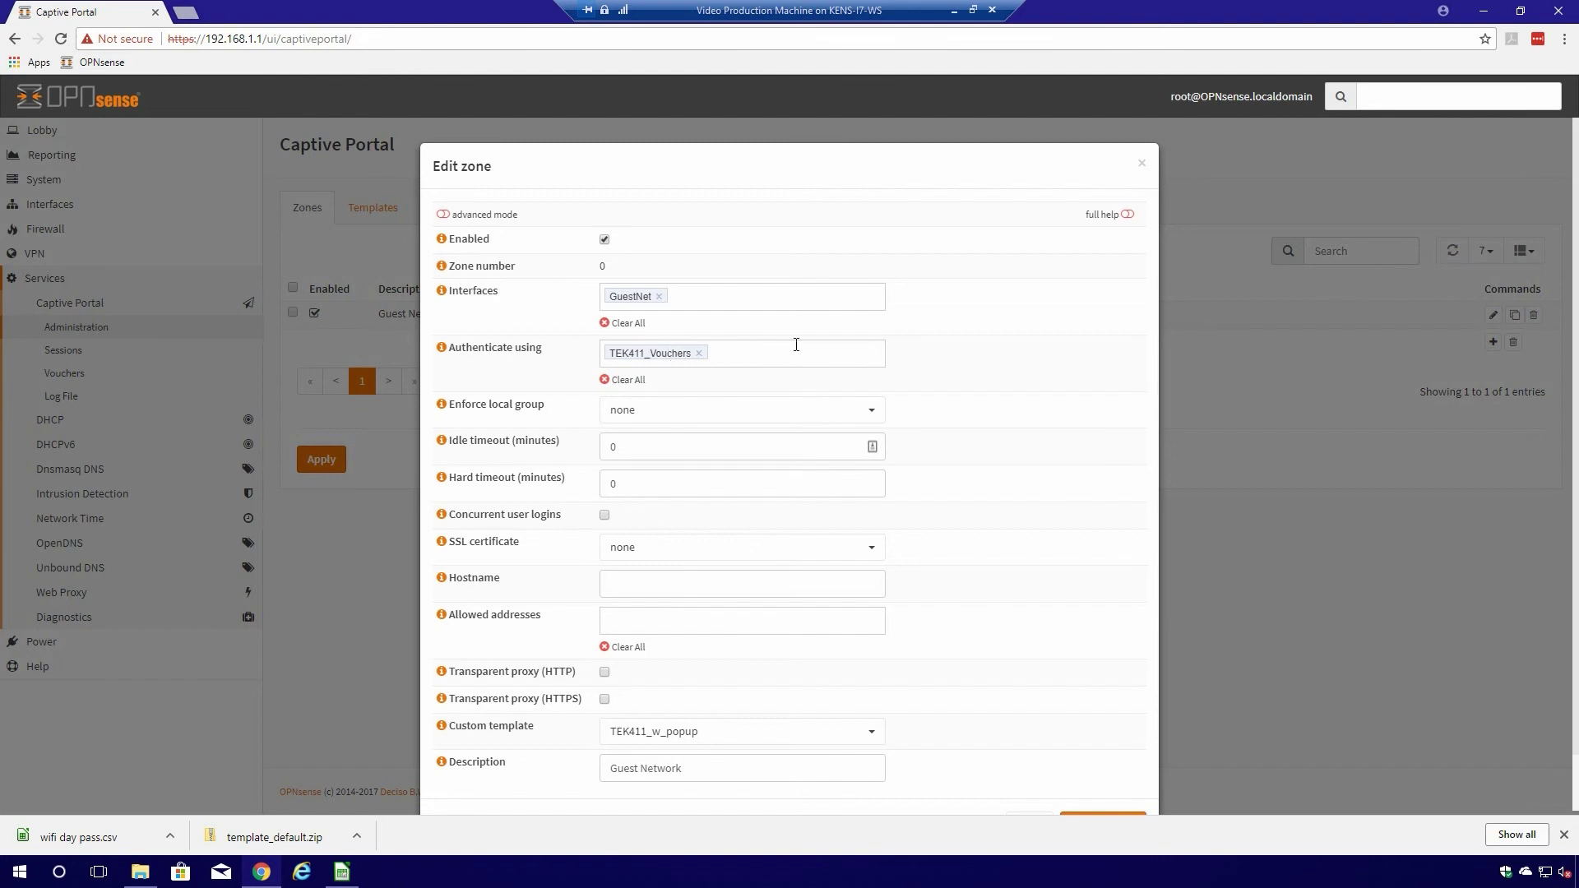
click(869, 740)
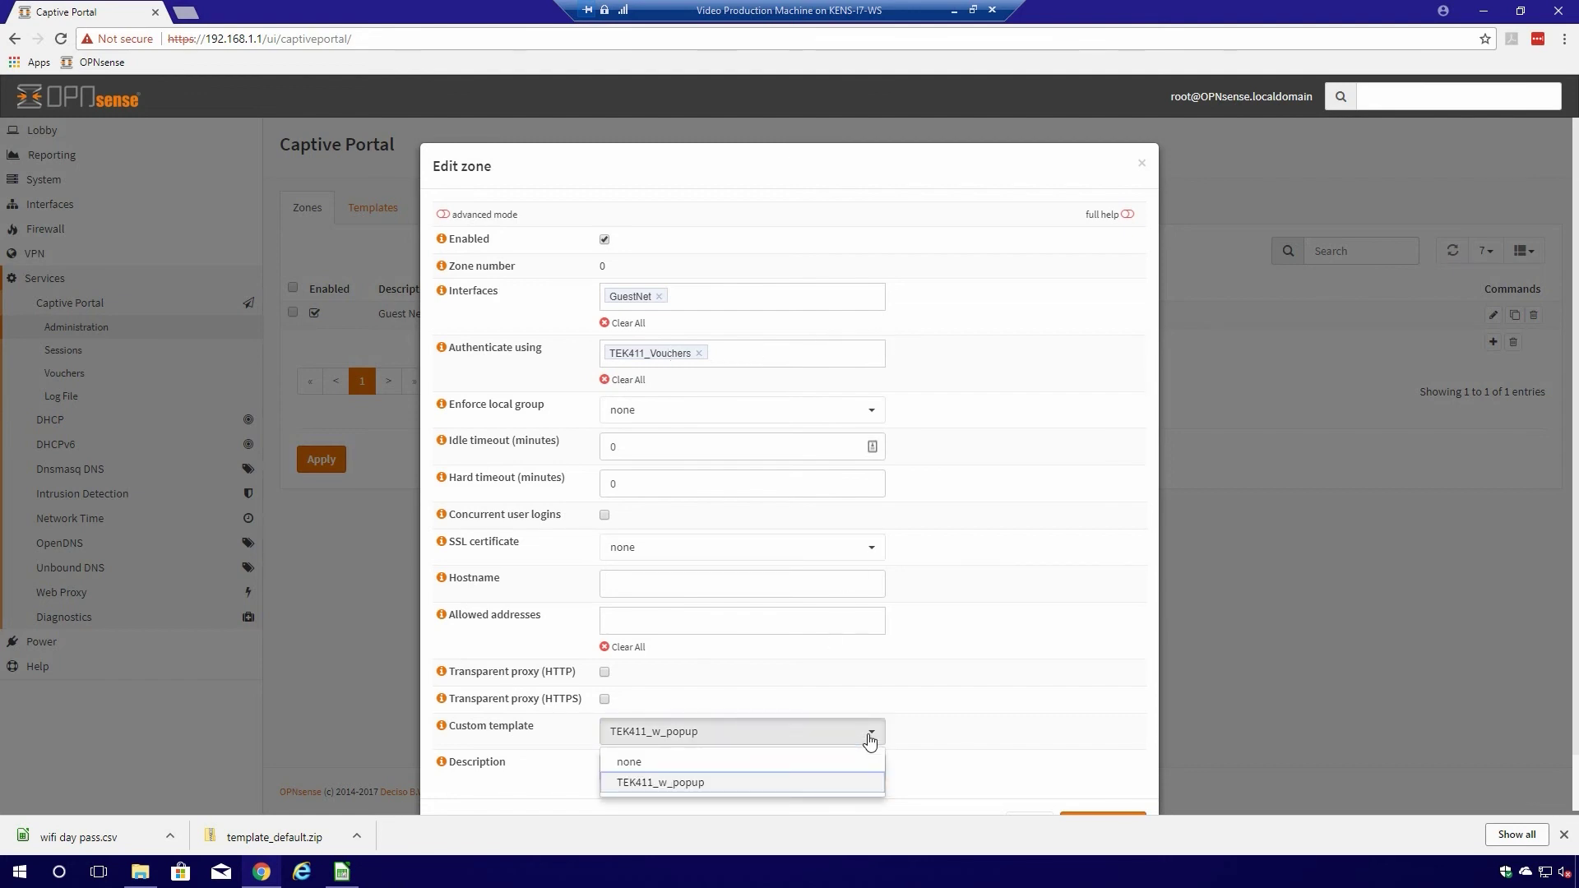
click(993, 726)
scroll(1066, 701, down, 1)
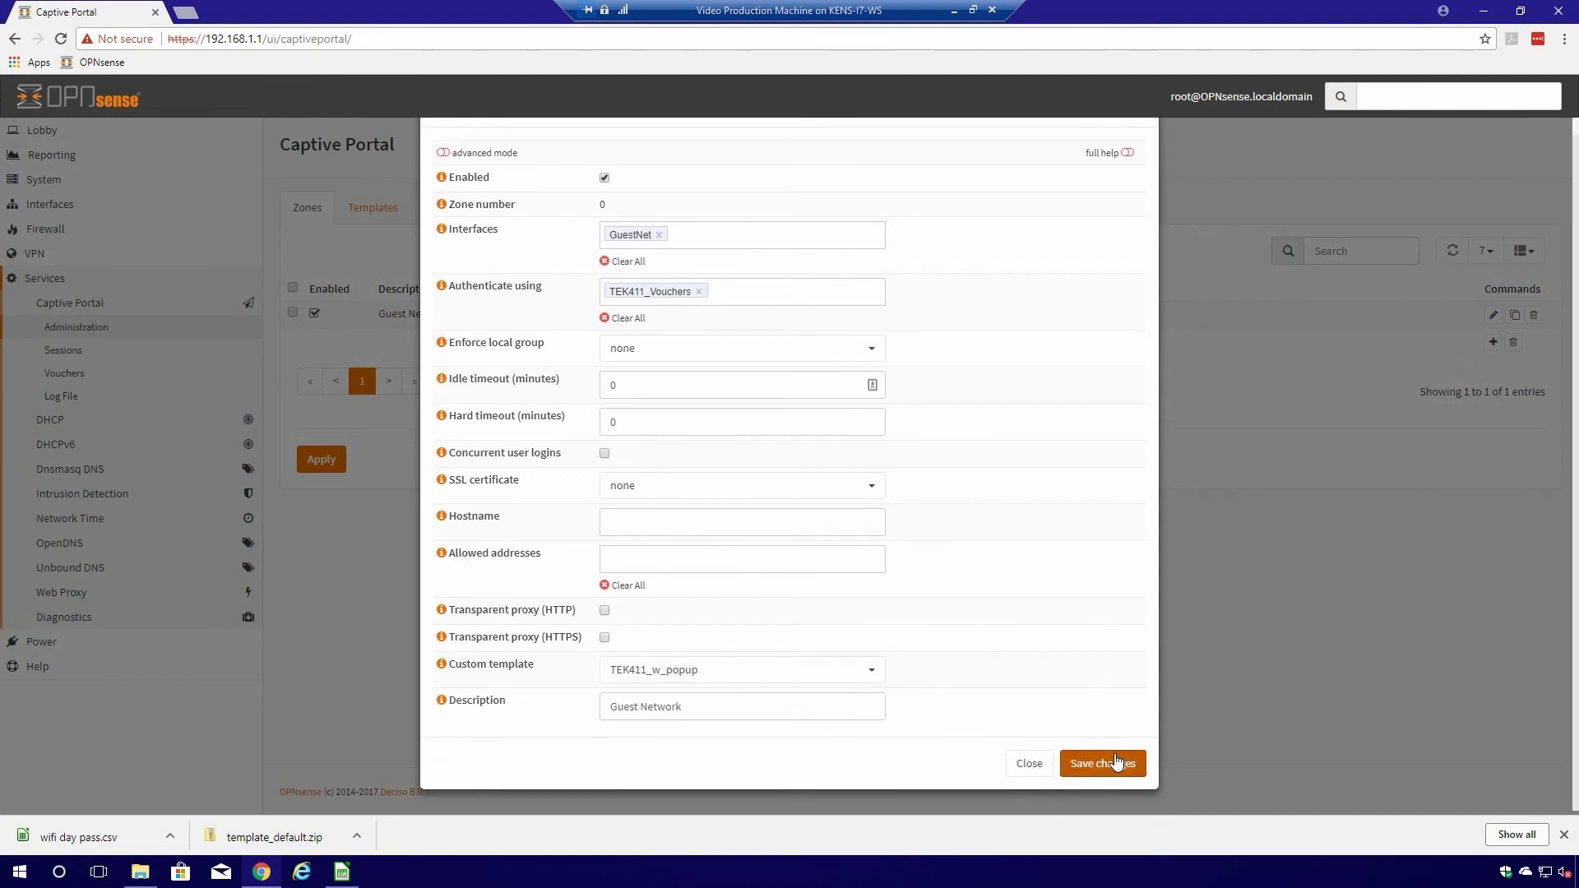
click(1028, 769)
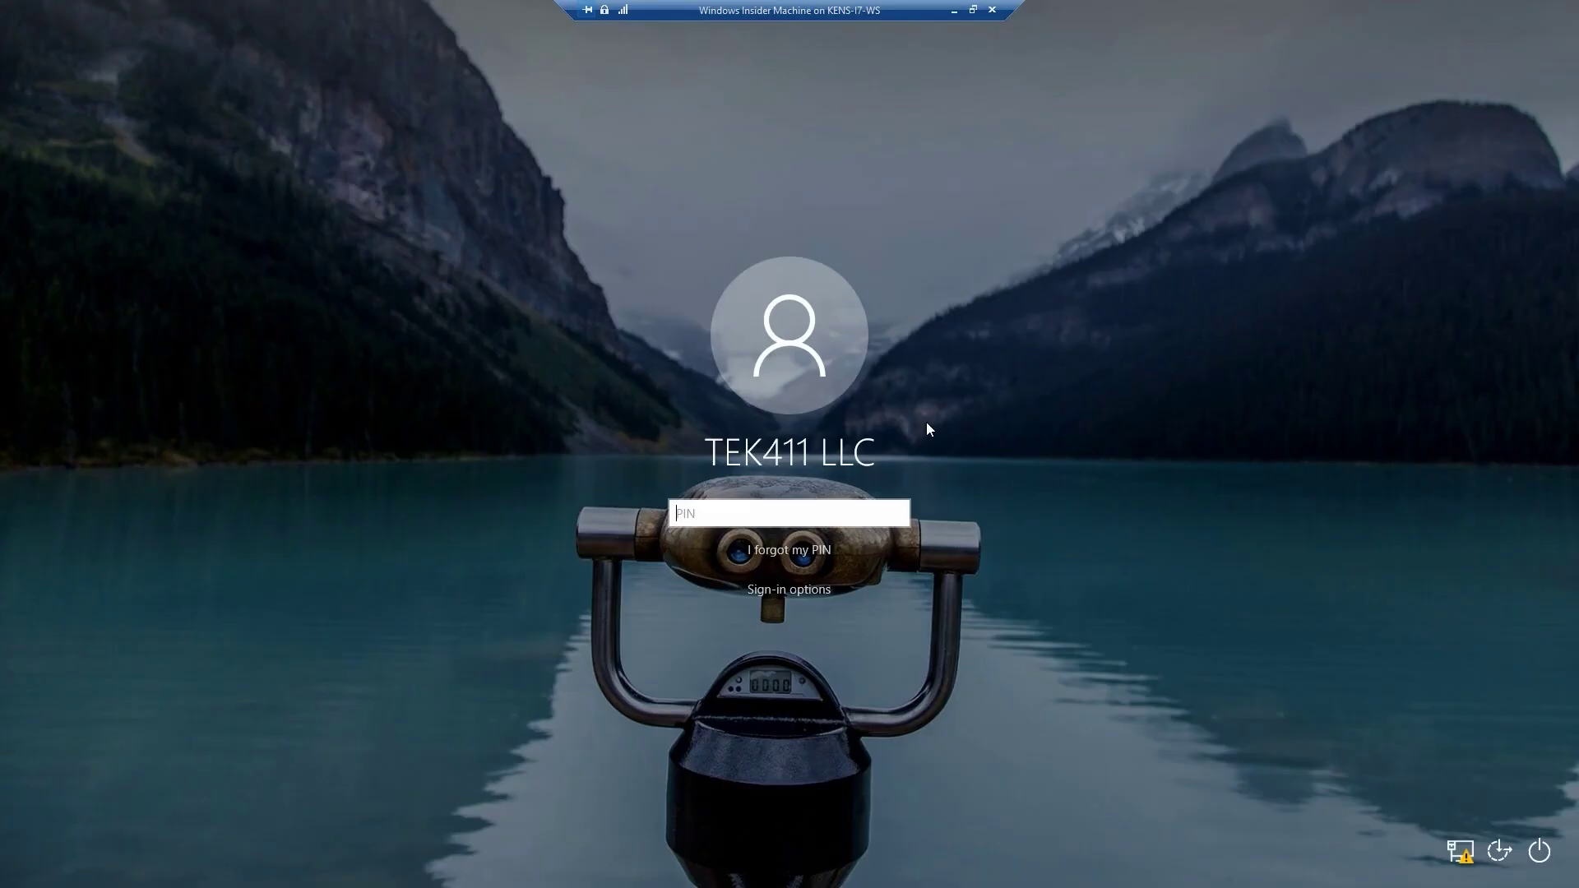
text(****)
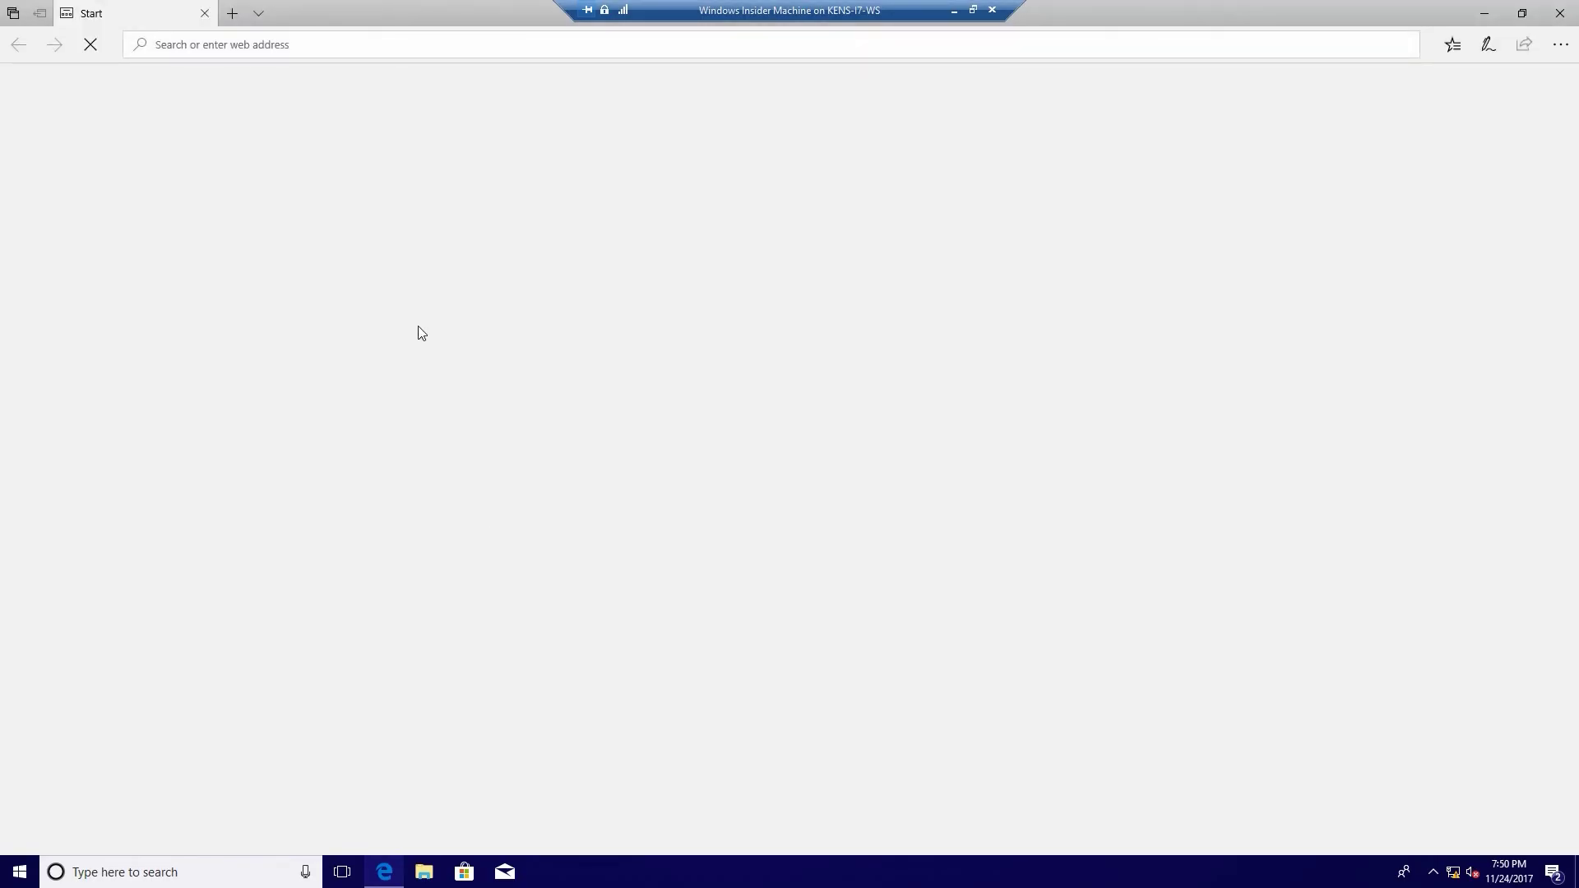
click(251, 46)
text(www.go)
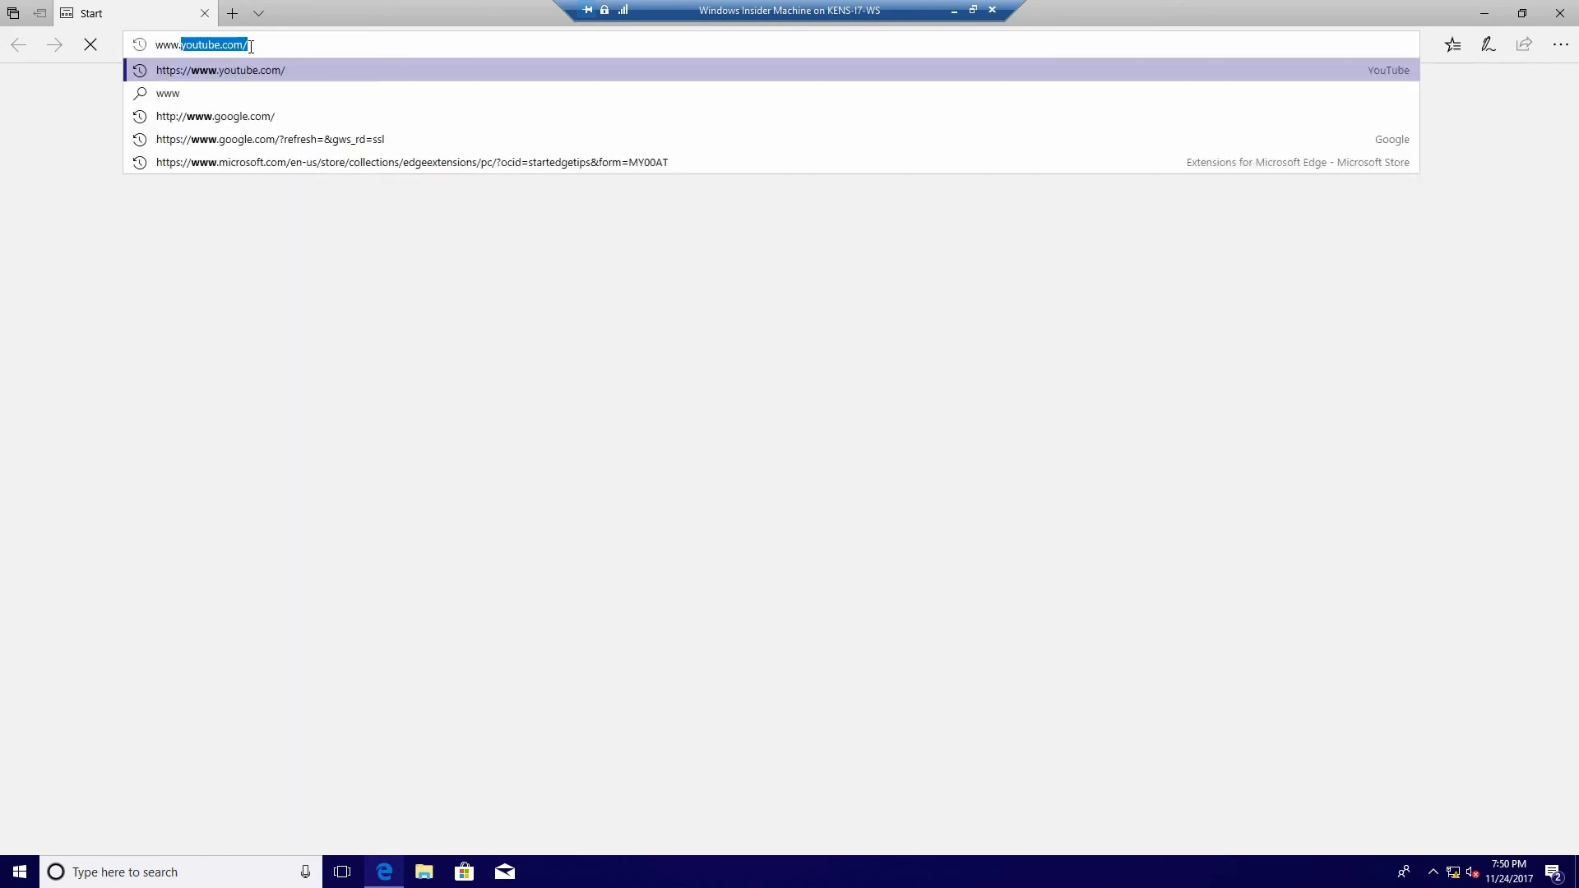
text(ogle.com)
key(Return)
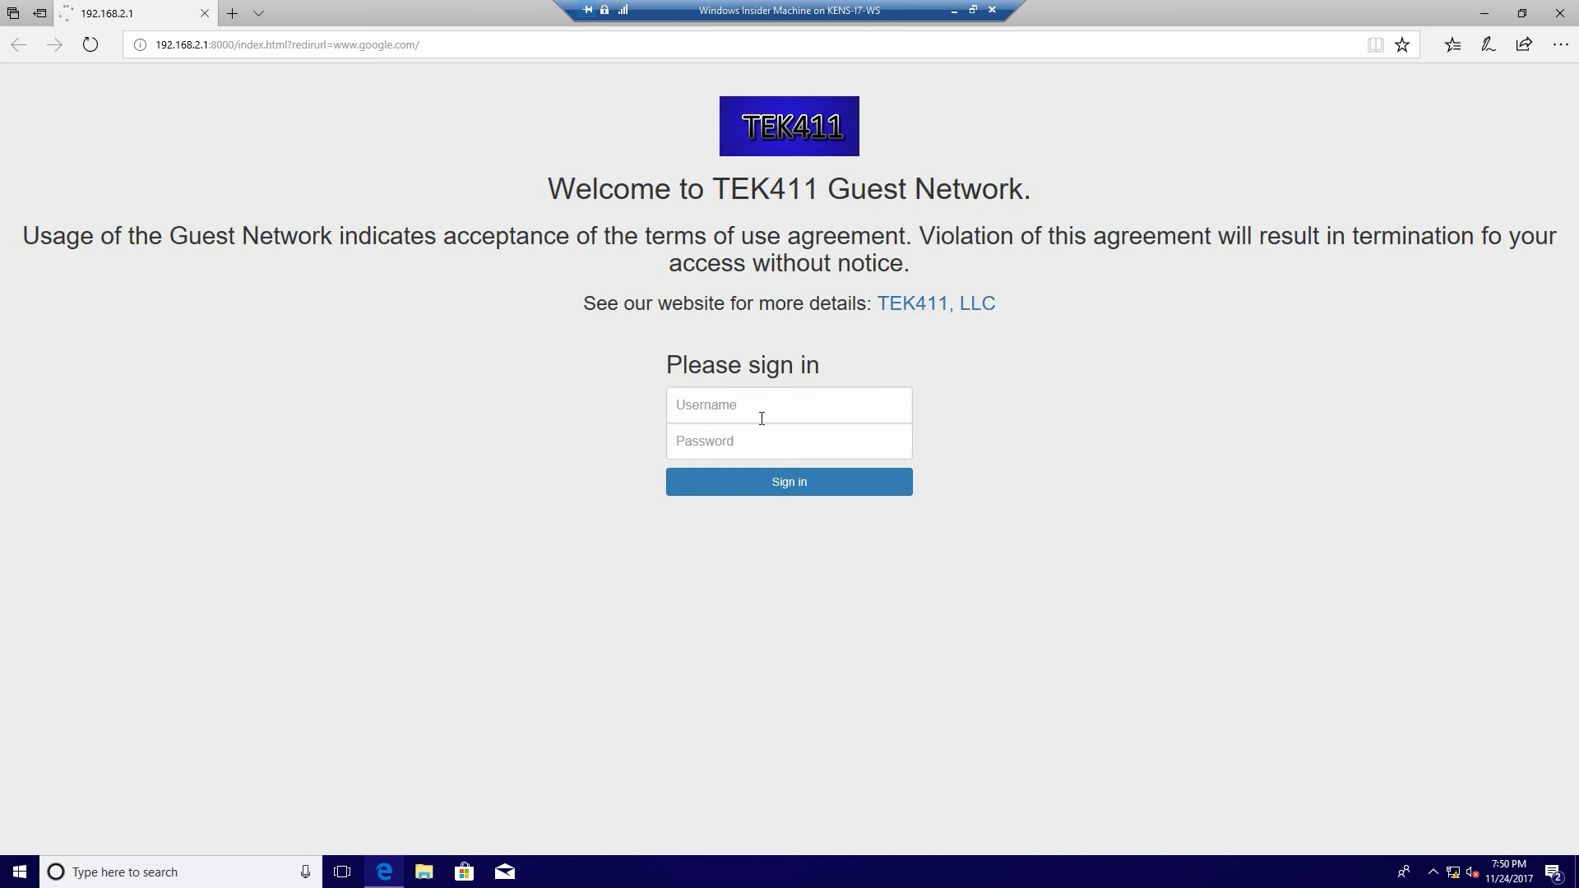
- Sign in on the TEK411 Guest Network portal with the voucher username and password
click(729, 410)
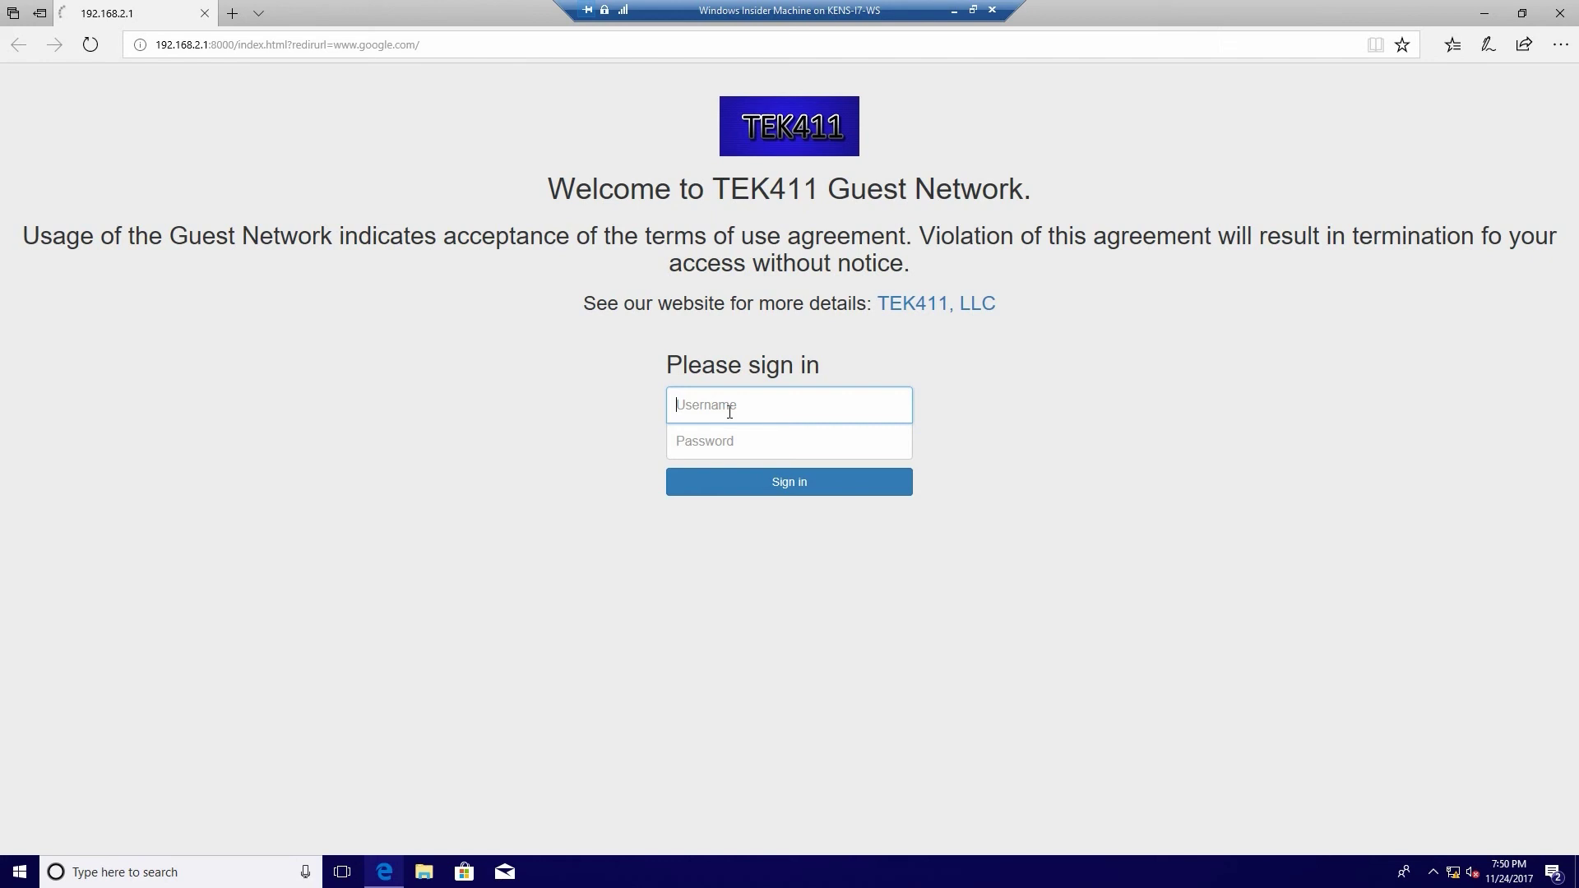
text(LSfirBwG)
key(Tab)
text(*******4)
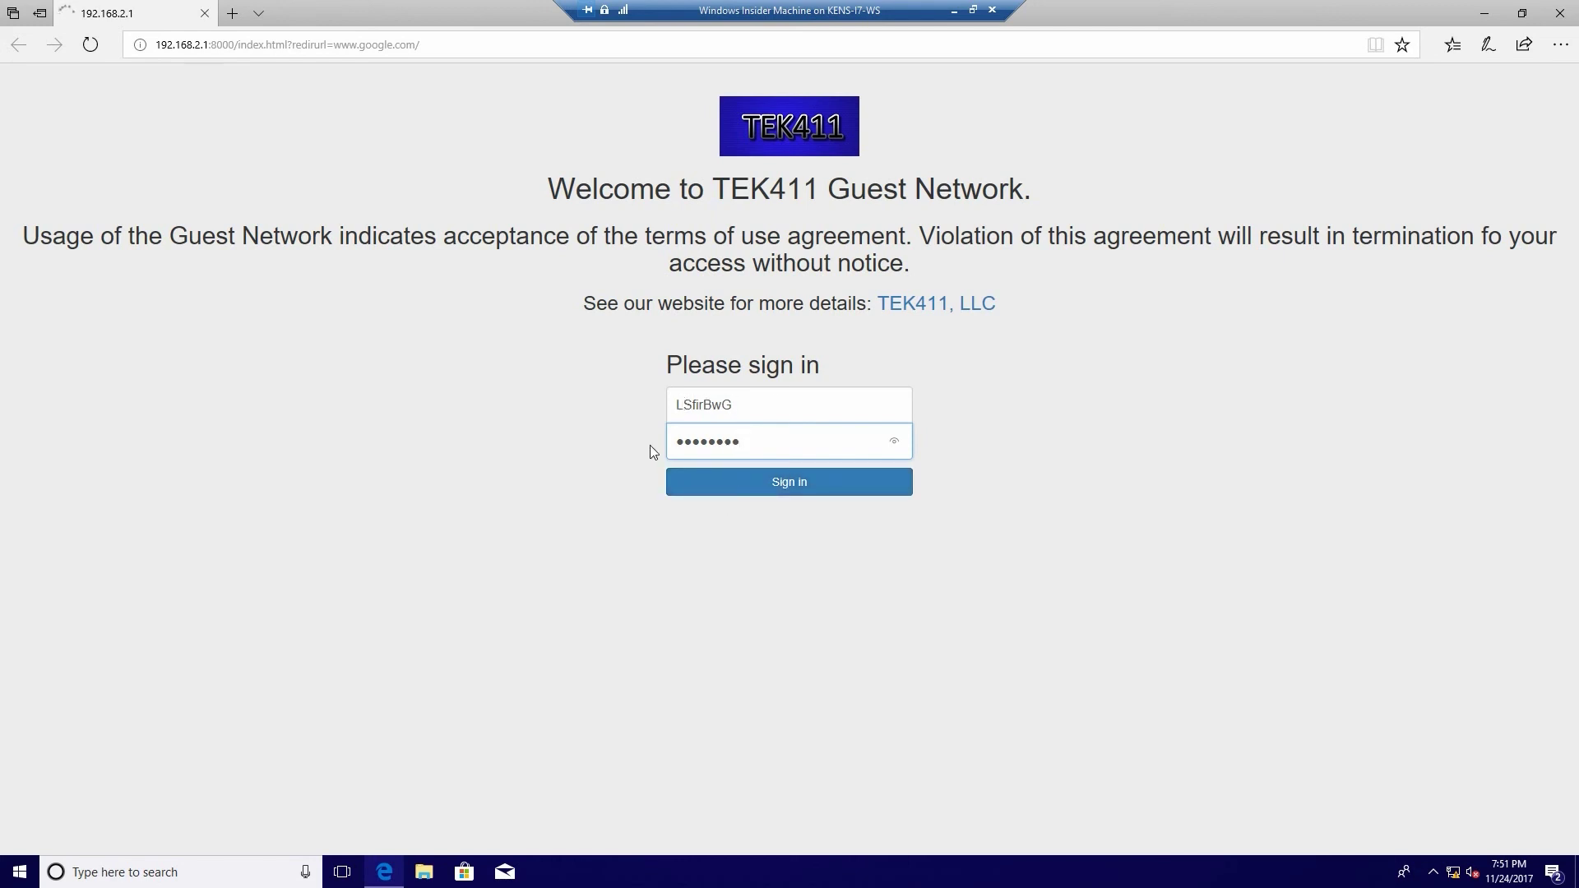
click(795, 489)
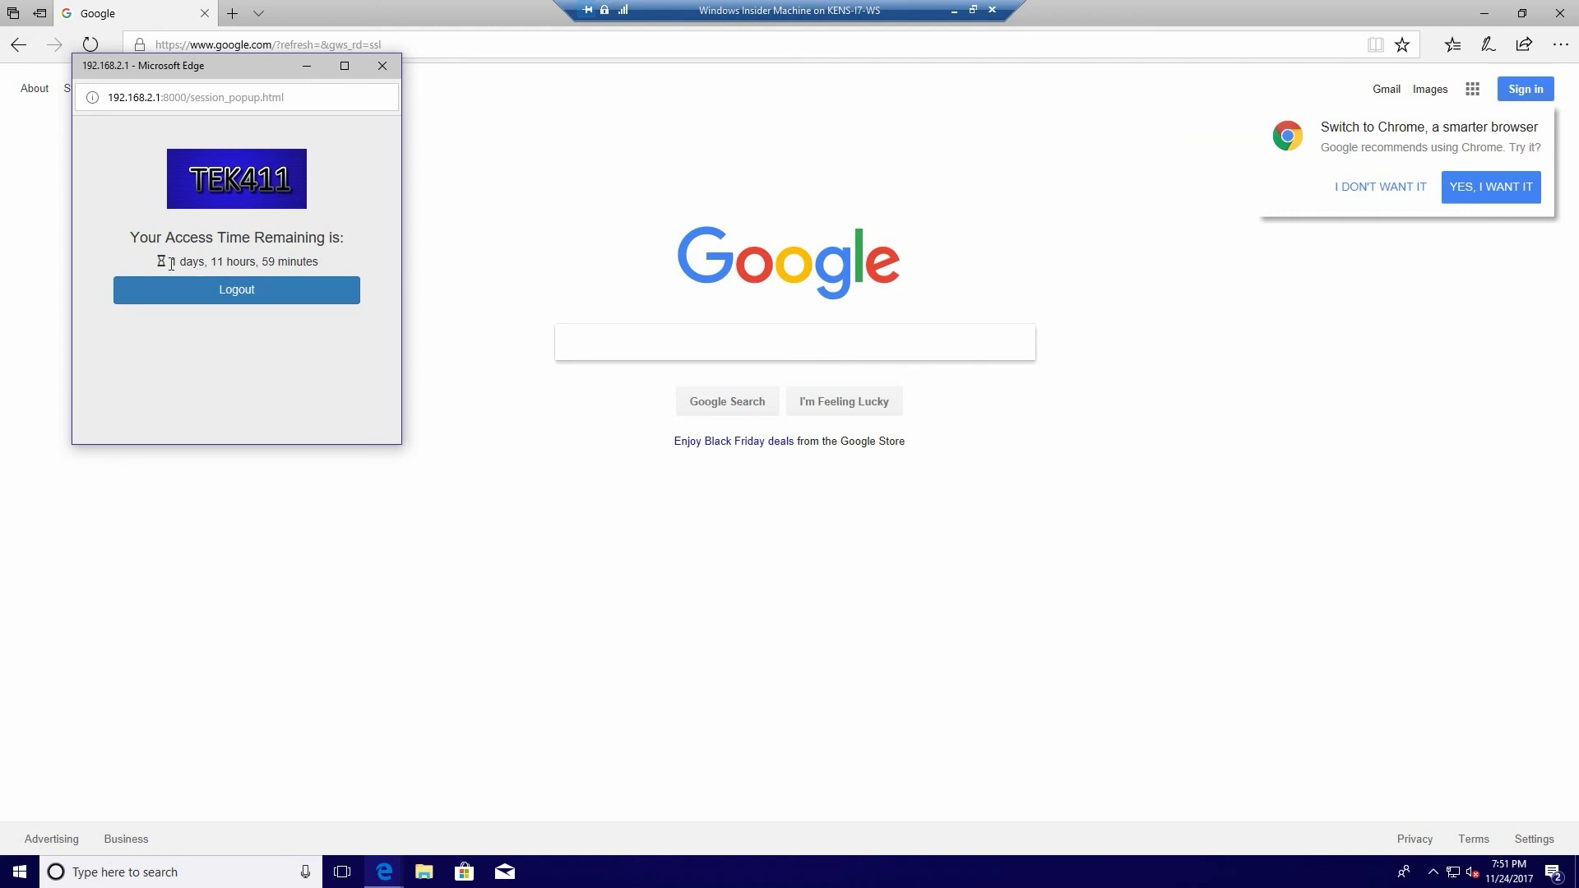
- Highlight the popup's remaining access time, then minimize and restore the Google window
drag(171, 263, 331, 264)
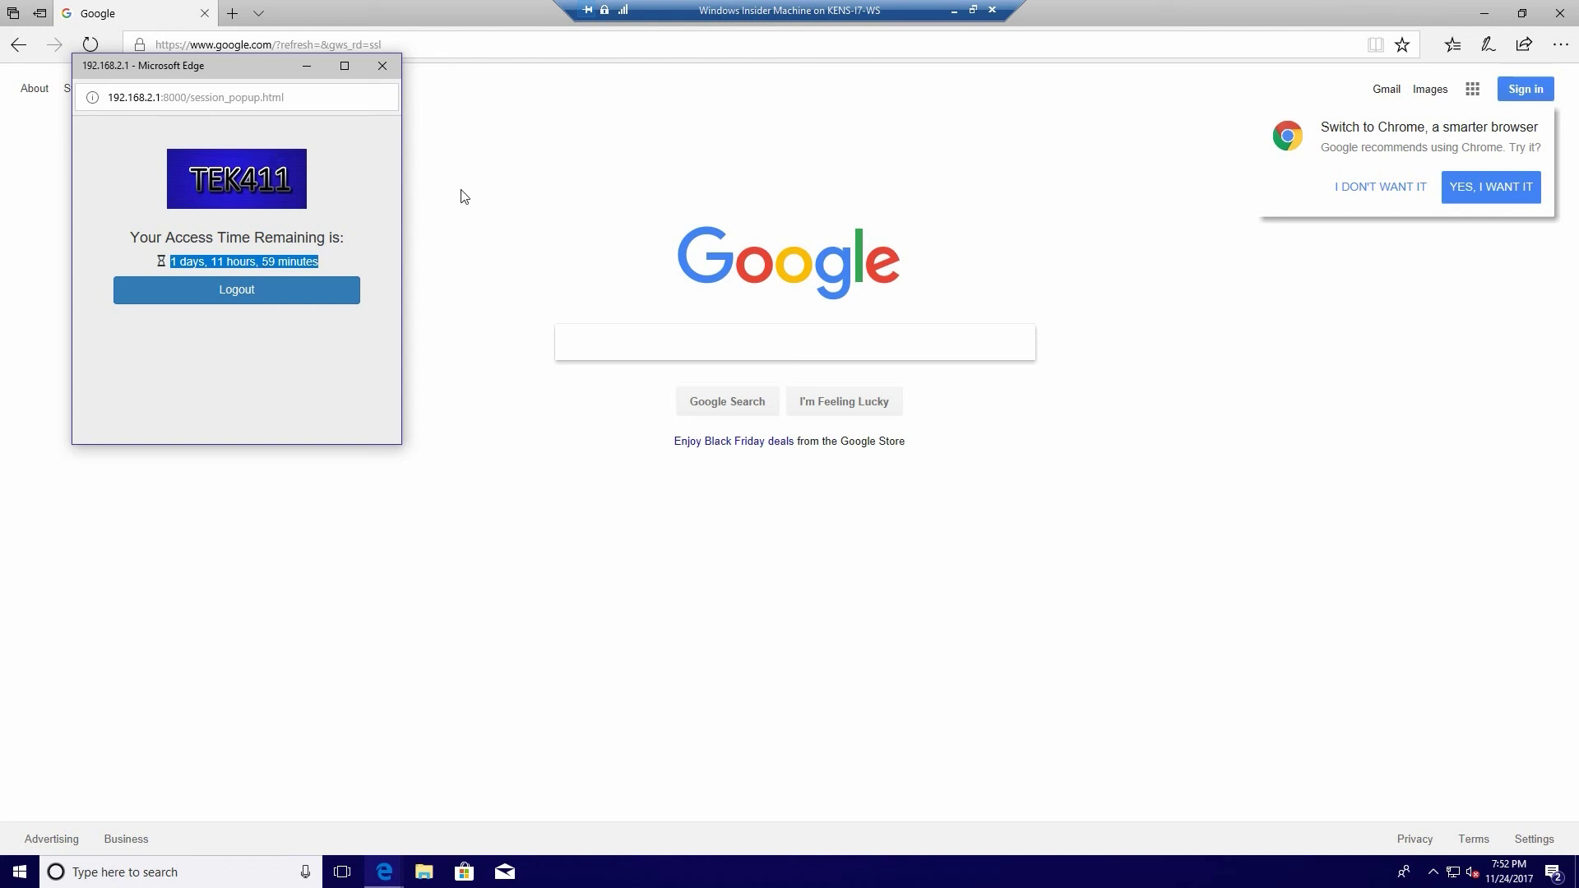
click(455, 221)
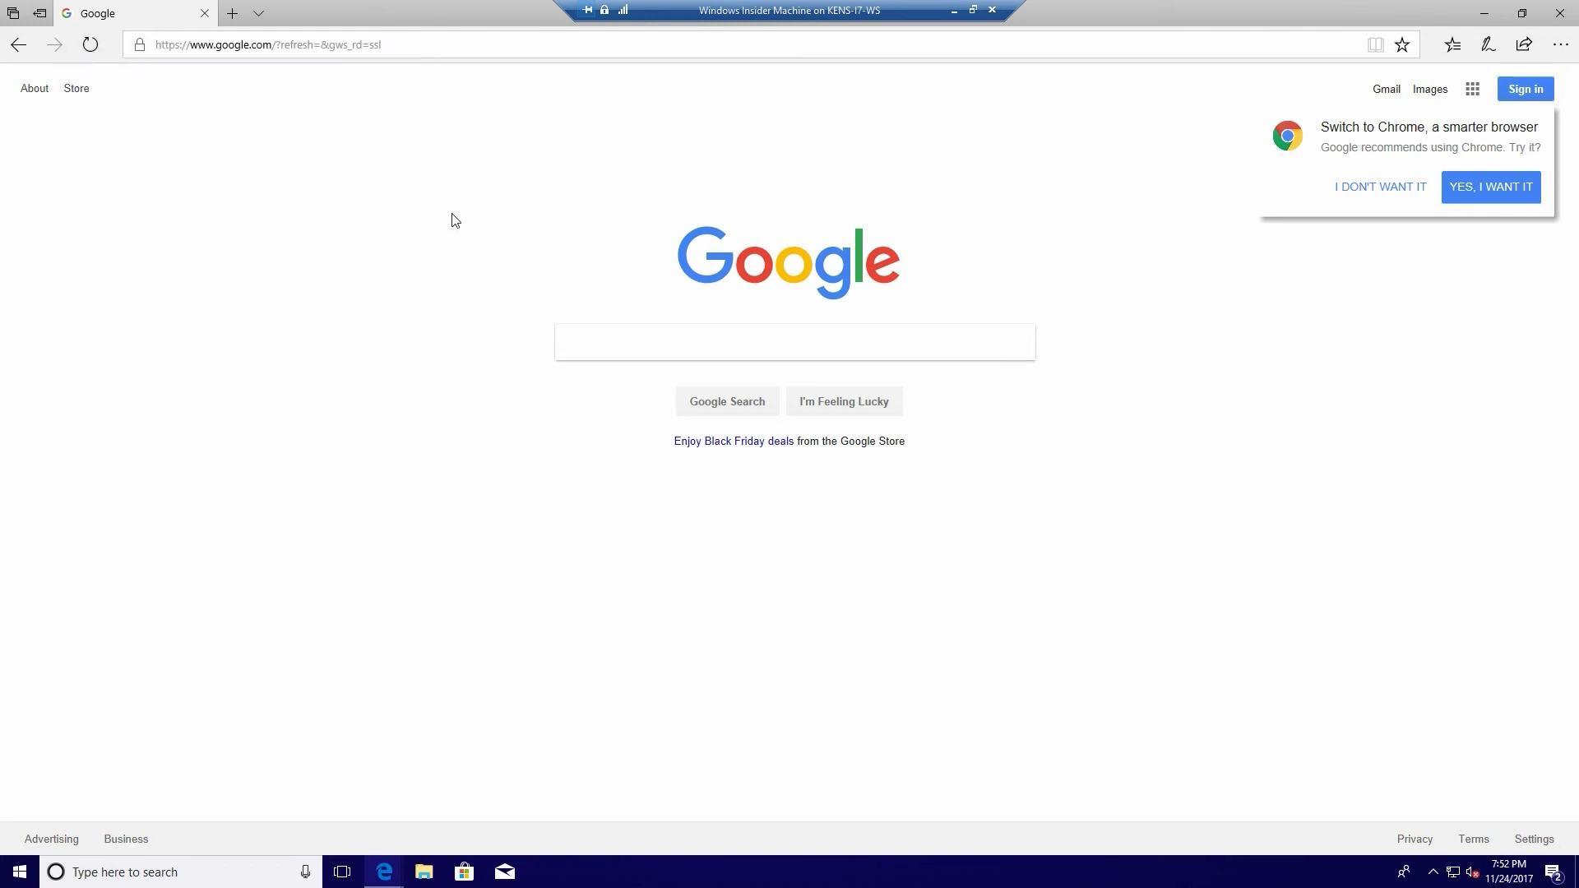
click(1485, 14)
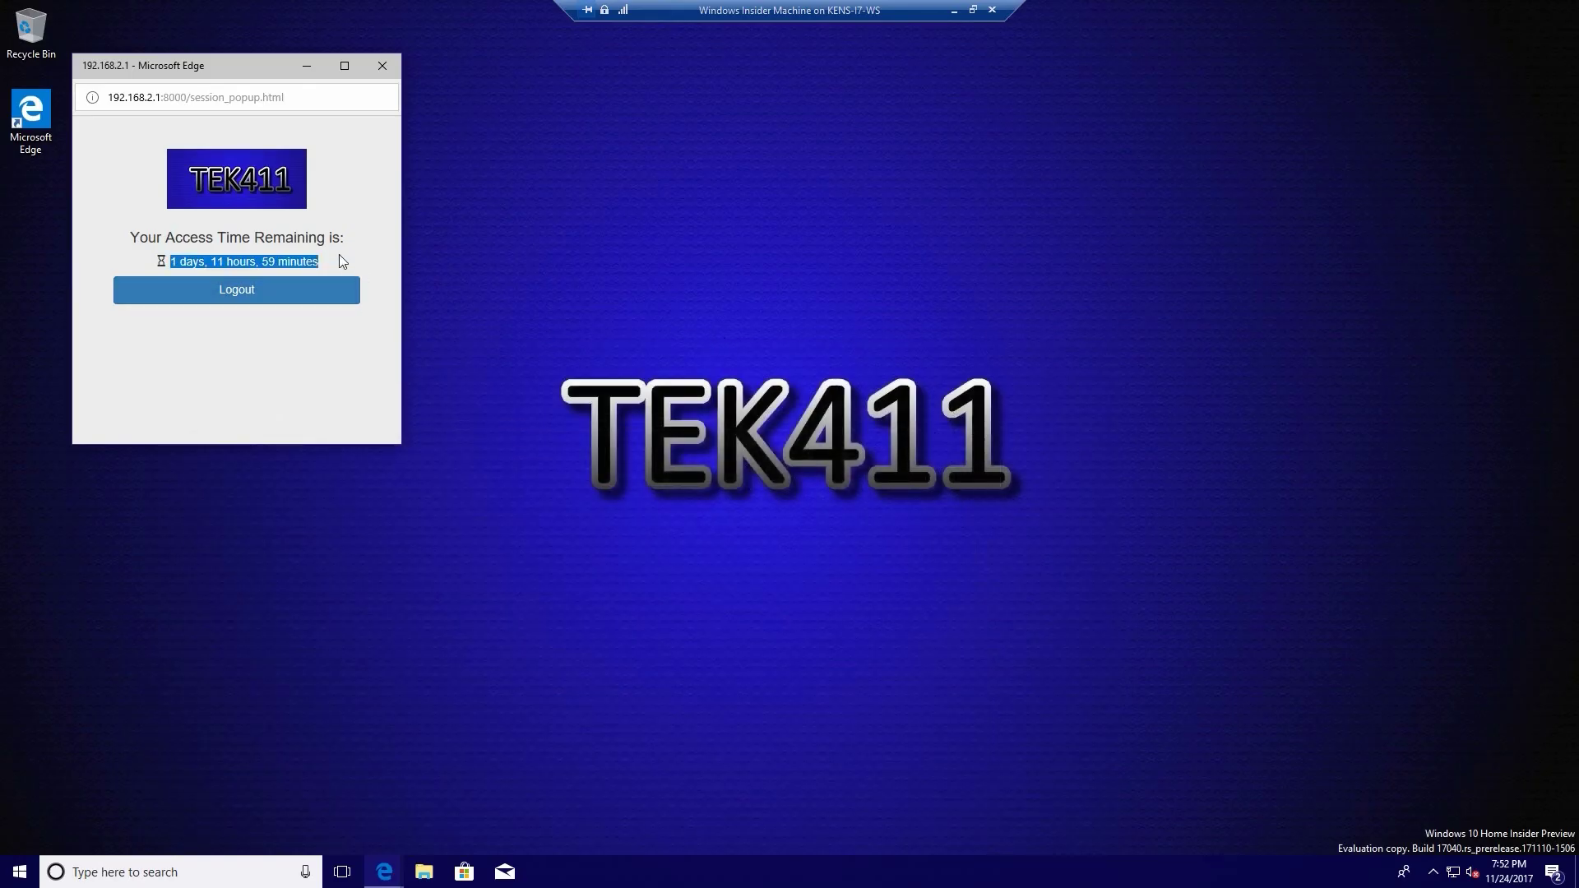
click(384, 870)
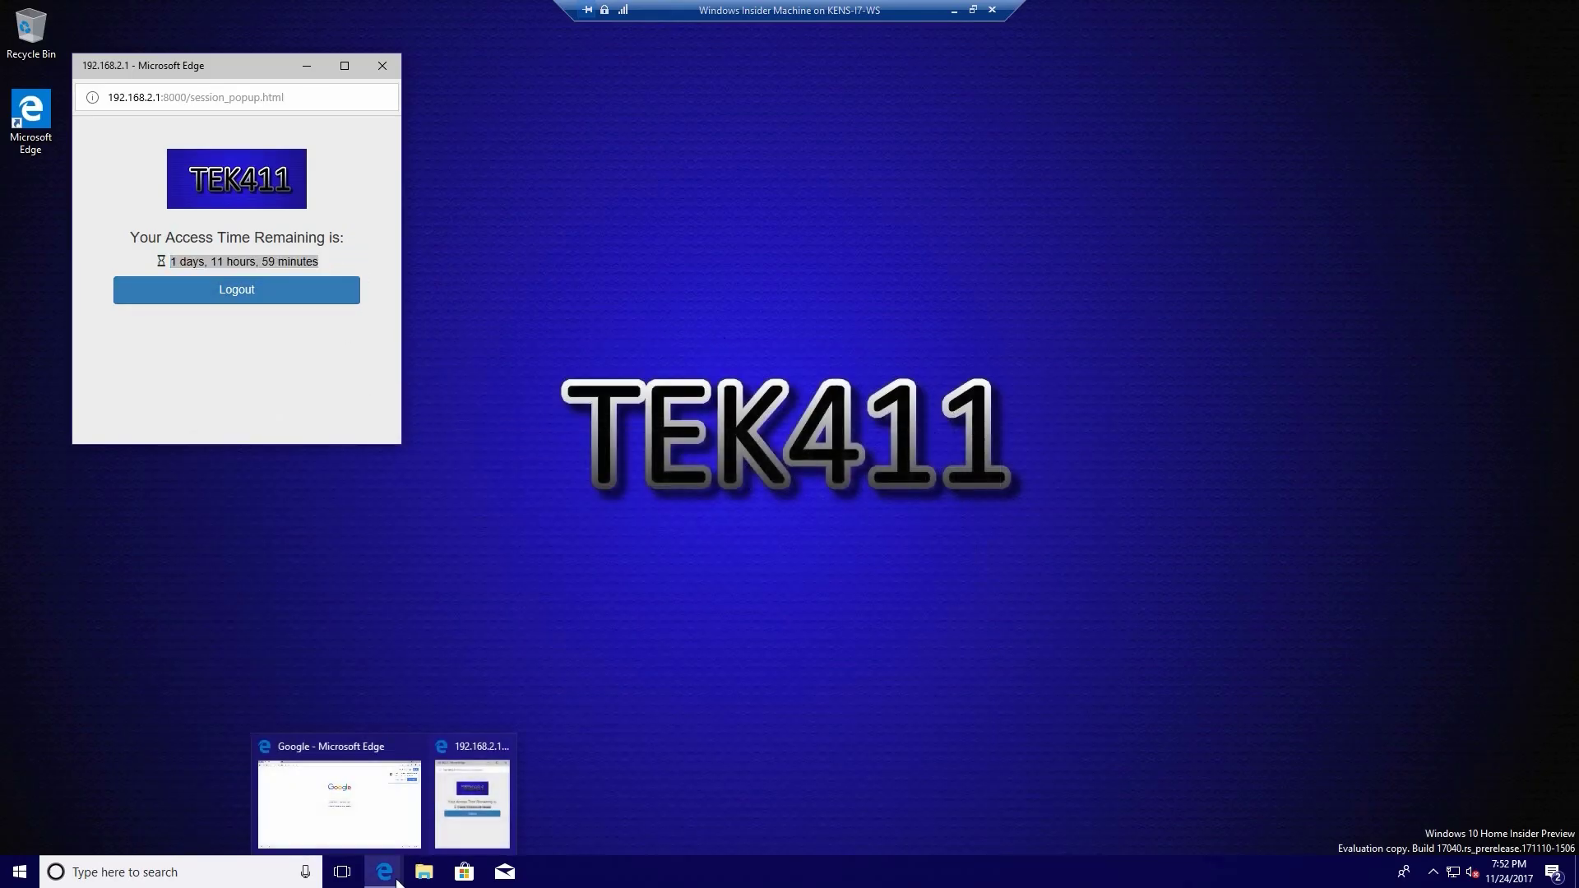
click(393, 832)
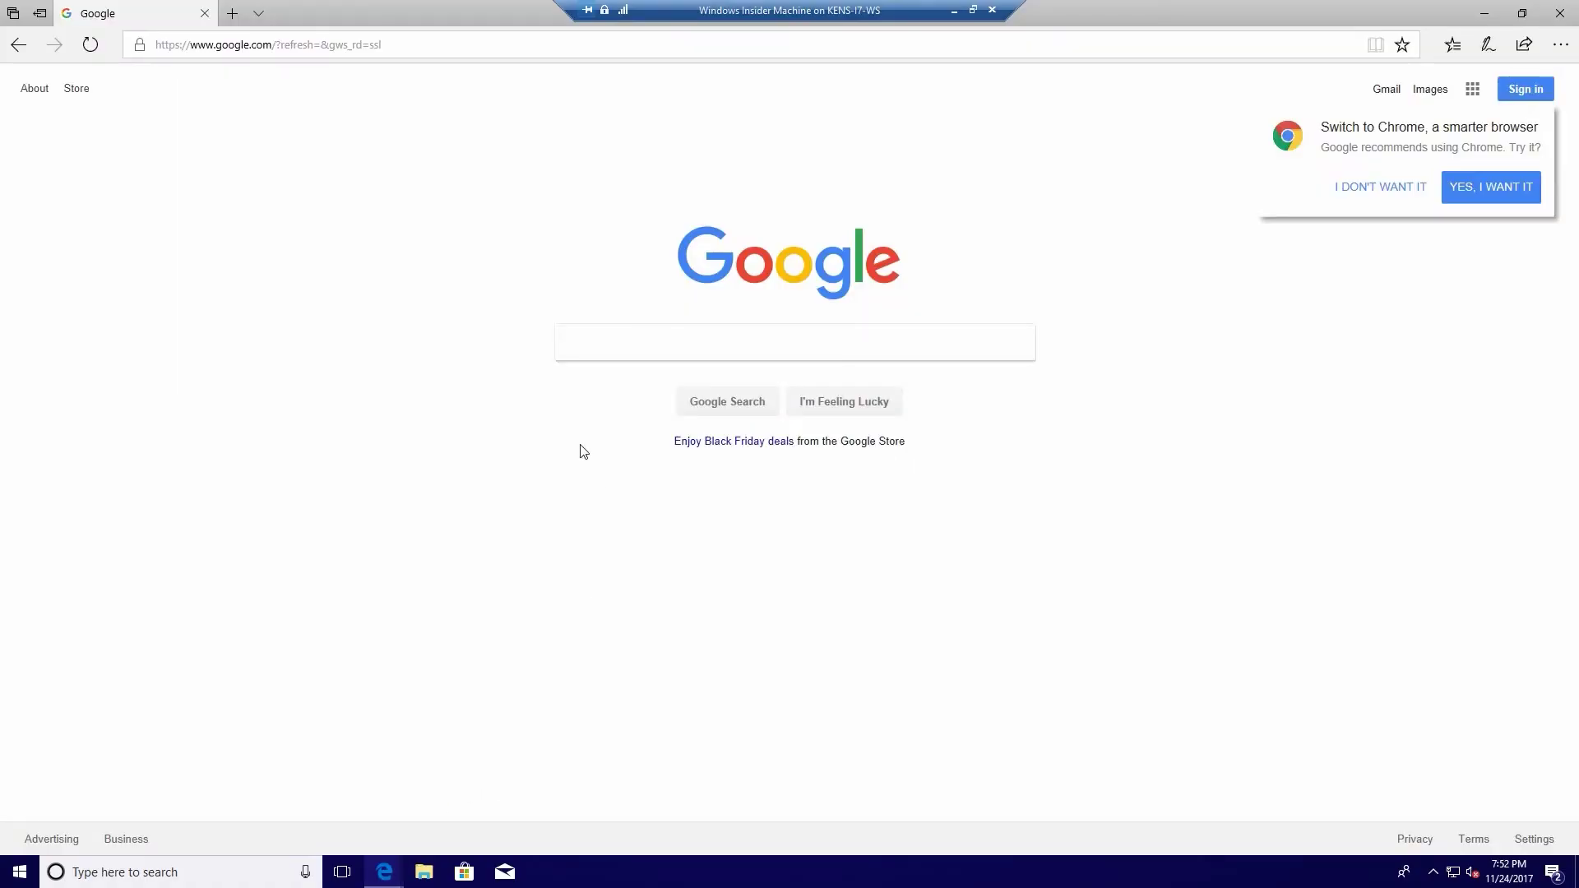